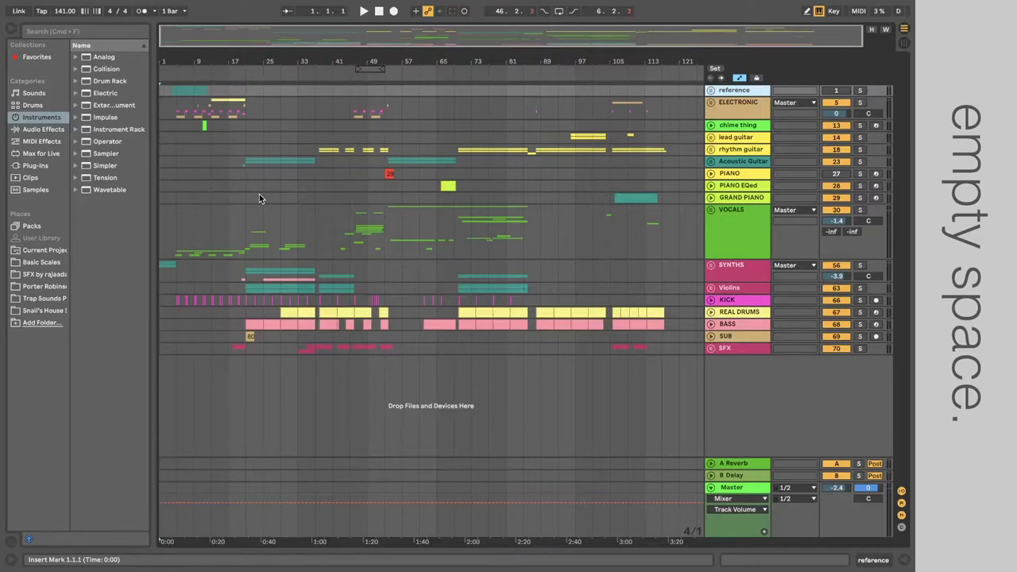
click(160, 240)
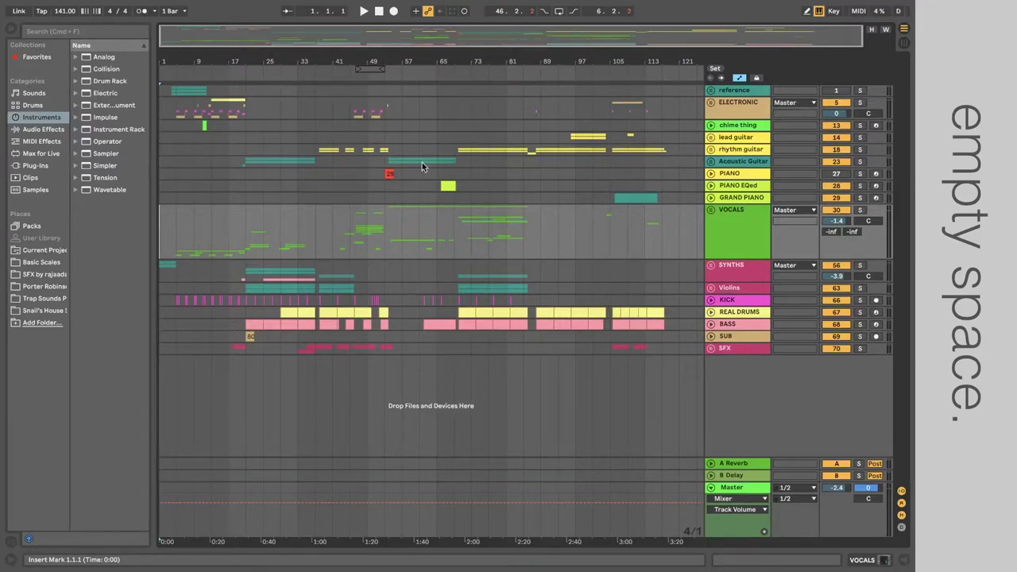
click(749, 92)
click(754, 118)
click(753, 137)
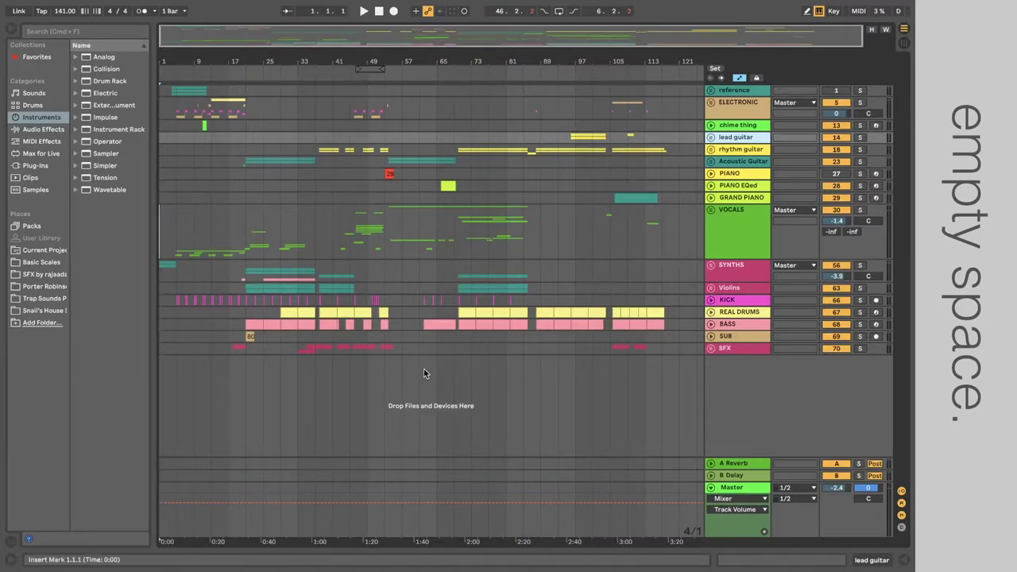
Play the arrangement from bar 1 to hear the opening clips of the SYNTHS group.
key(plus)
key(plus)
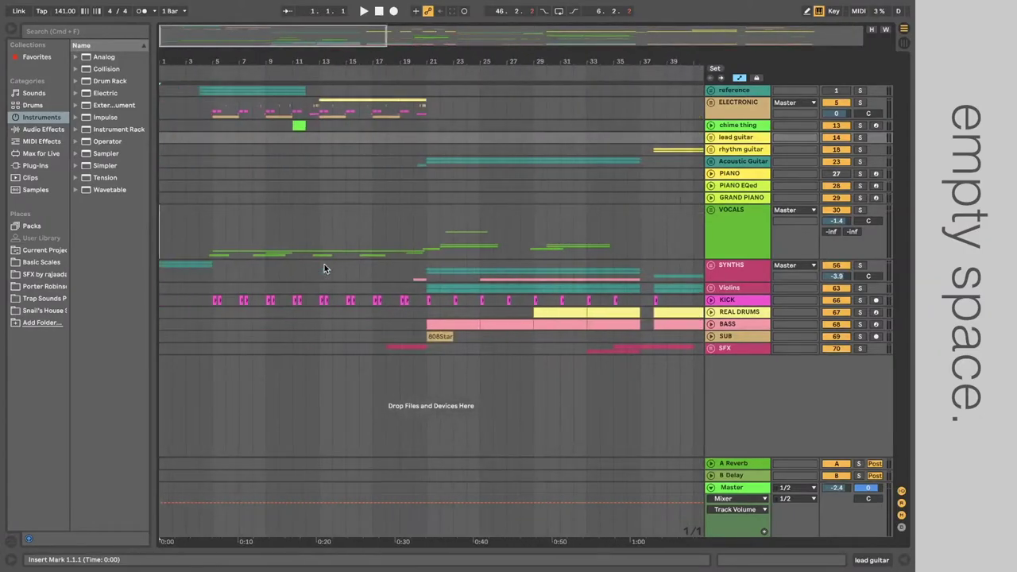
click(160, 263)
key(space)
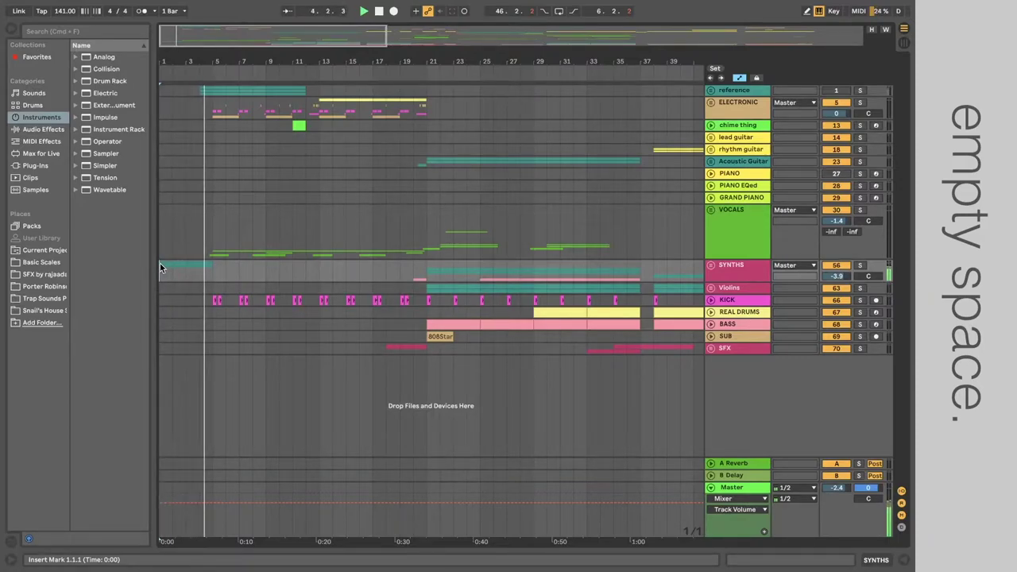
key(space)
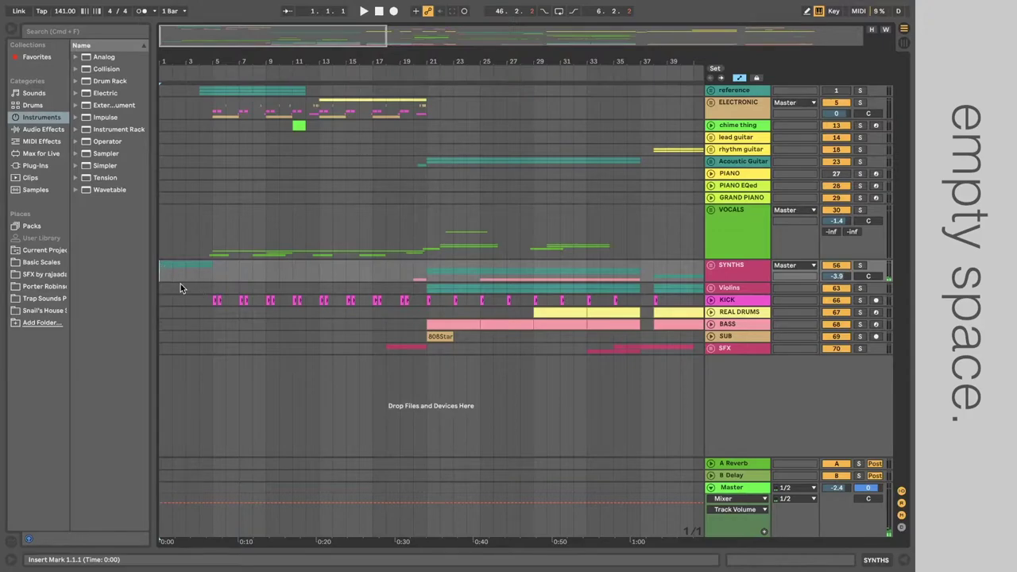
key(space)
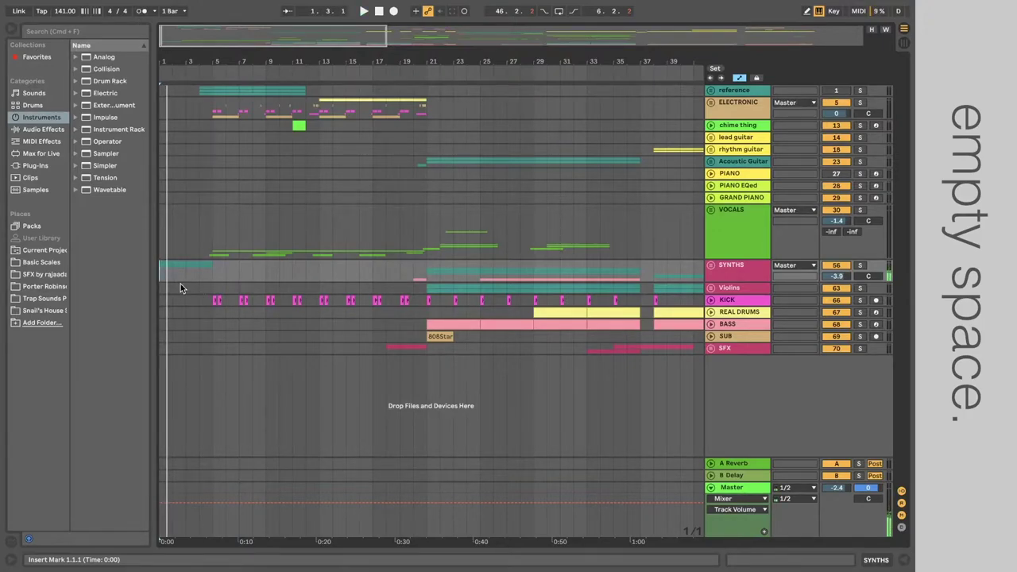
Unfold the SYNTHS group and inspect the device chains of the CHOIR 2 and CHOIR 1 tracks.
click(711, 265)
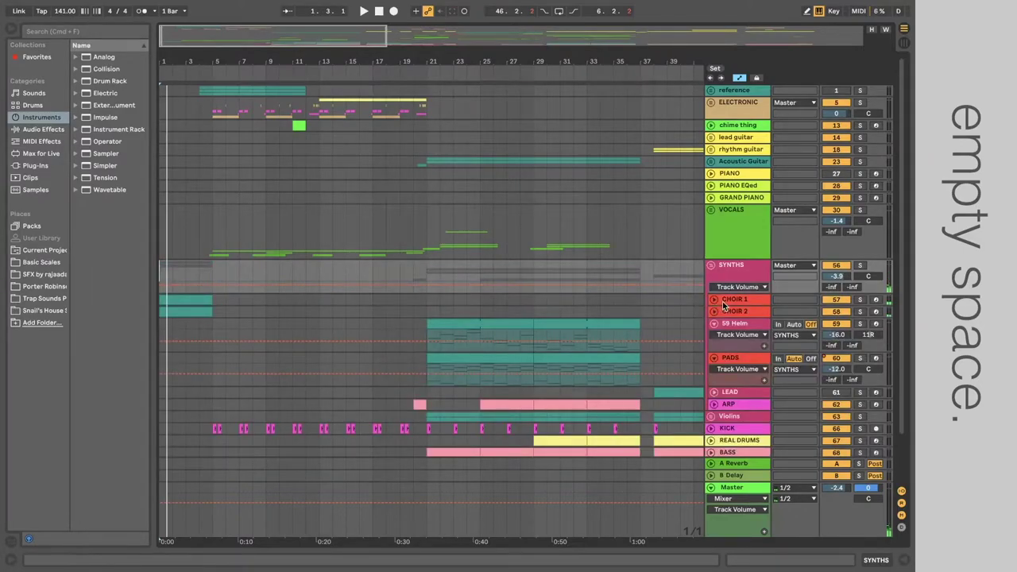
click(715, 303)
double_click(725, 312)
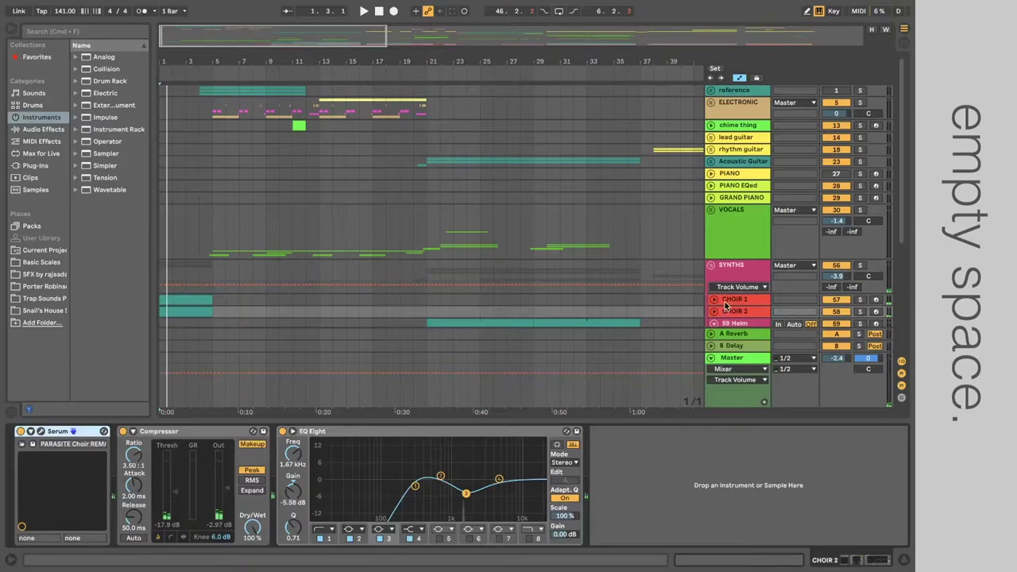
click(725, 301)
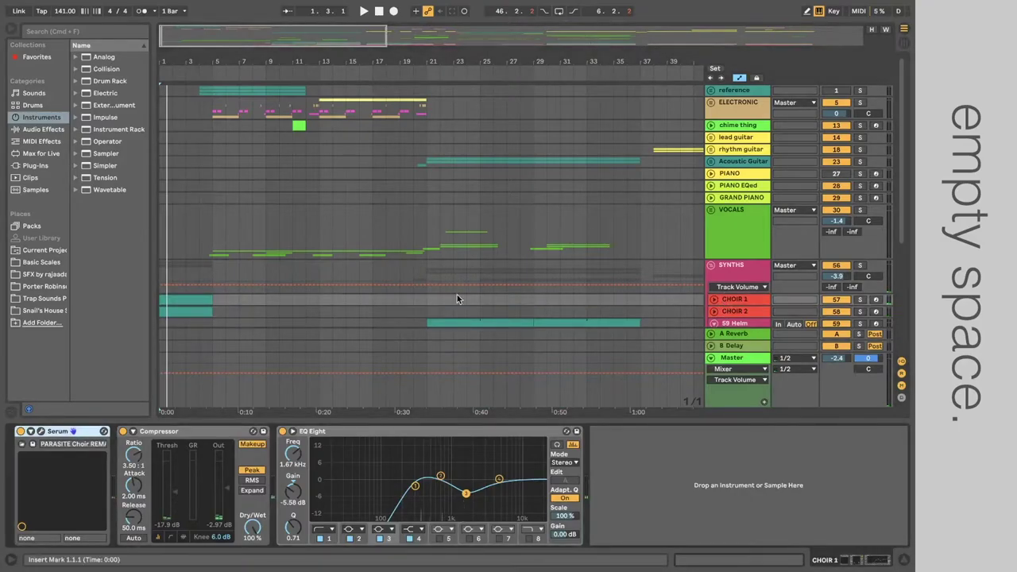
scroll(457, 295, down, 3)
click(157, 433)
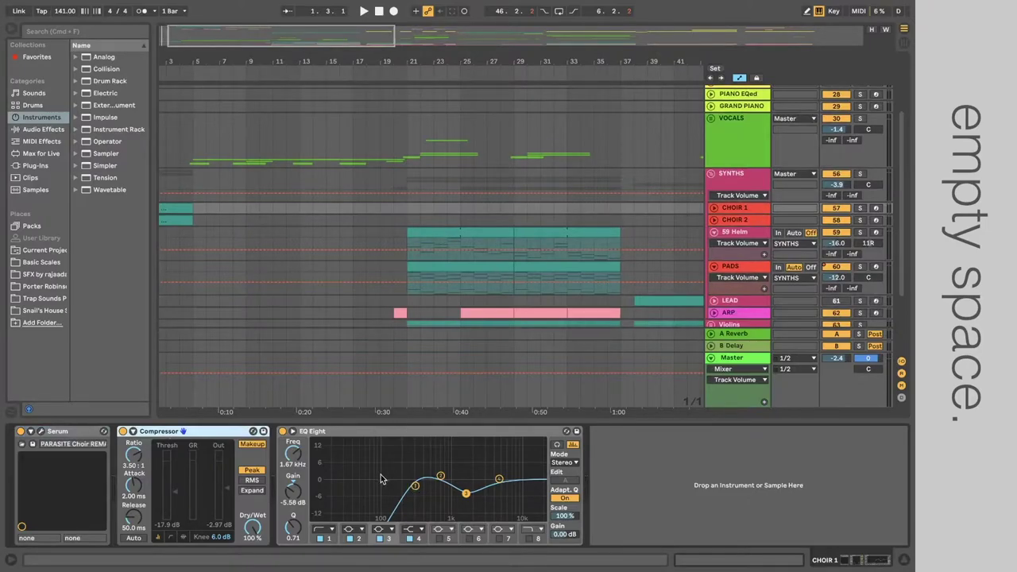
Fold the SYNTHS group, play the arrangement from bar 4, and hide the device view.
scroll(206, 263, left, 2)
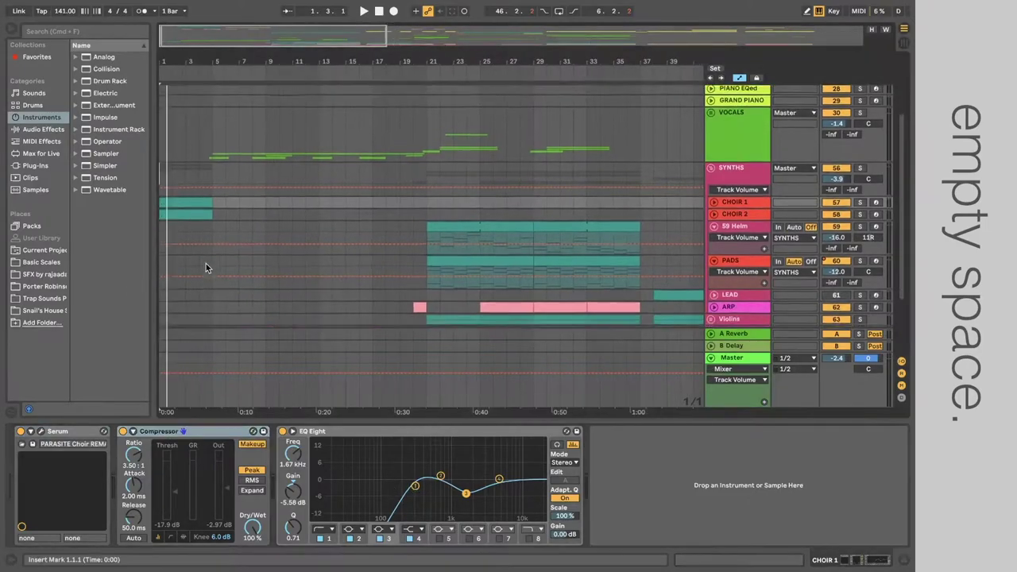
scroll(204, 208, down, 1)
click(198, 173)
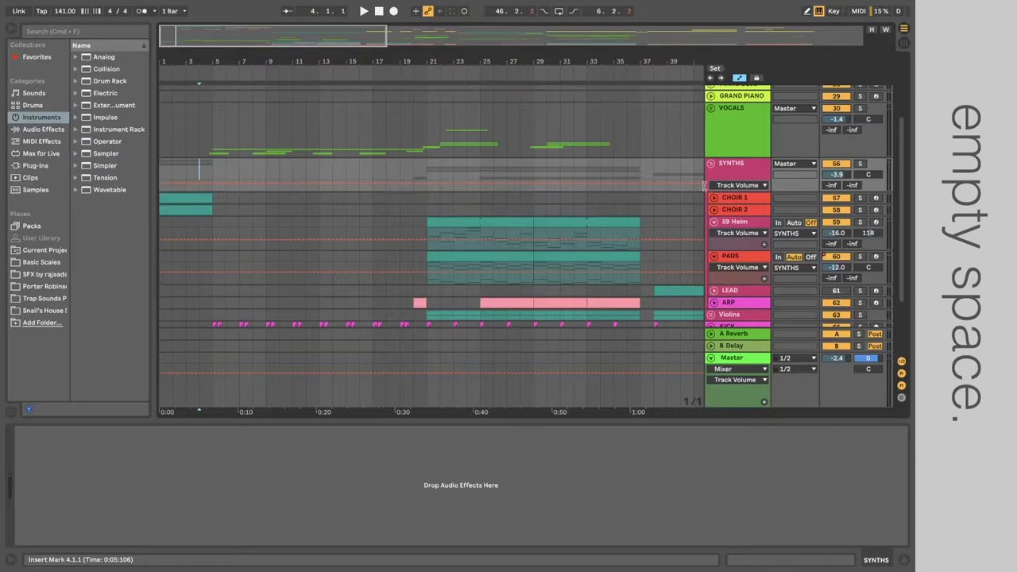
click(710, 163)
key(space)
scroll(386, 243, up, 5)
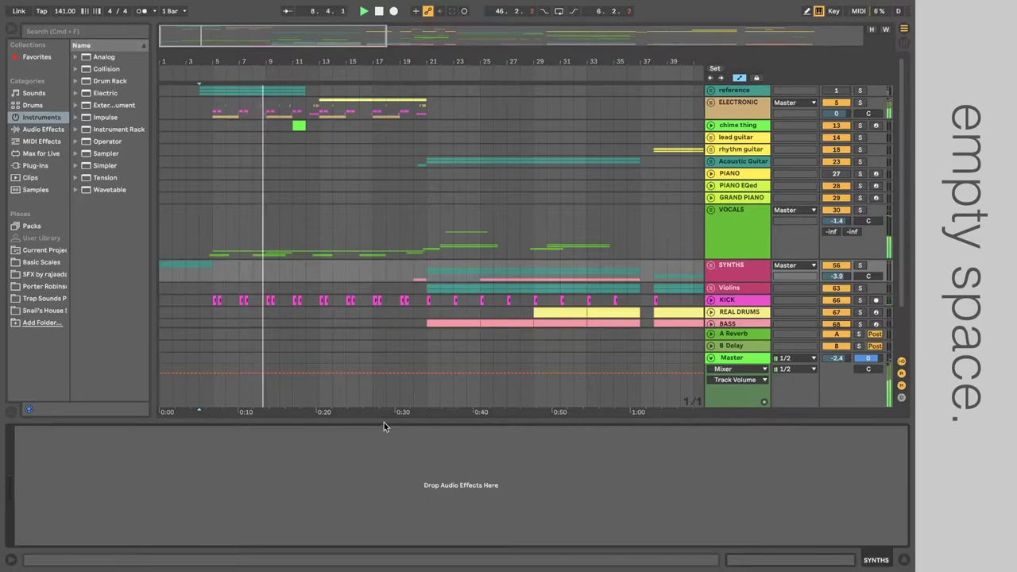
drag(385, 427, 383, 434)
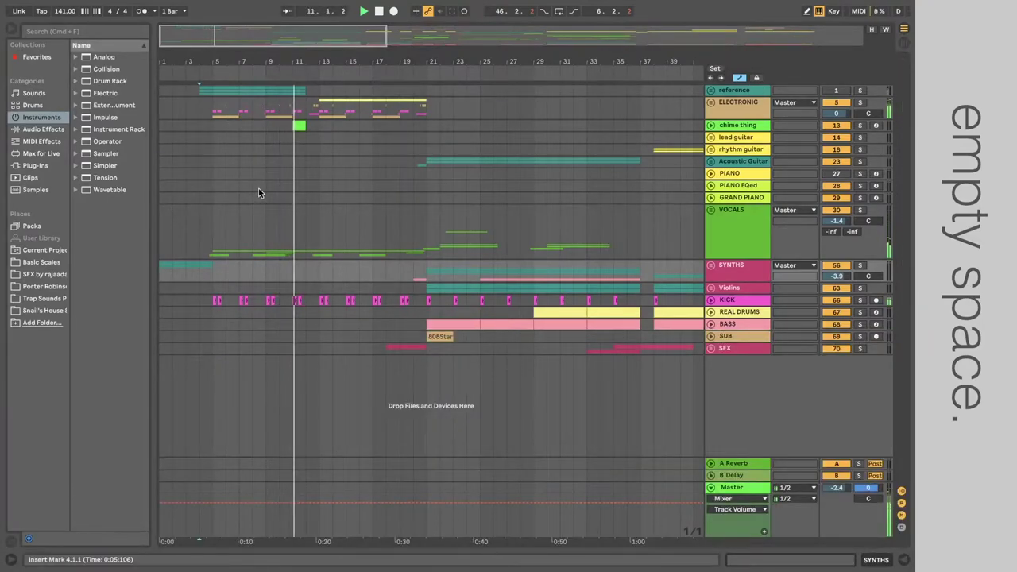
Unfold the ELECTRONIC group and expand its RISER, KICK, SNARE, HIHAT and ALARM tracks.
click(213, 197)
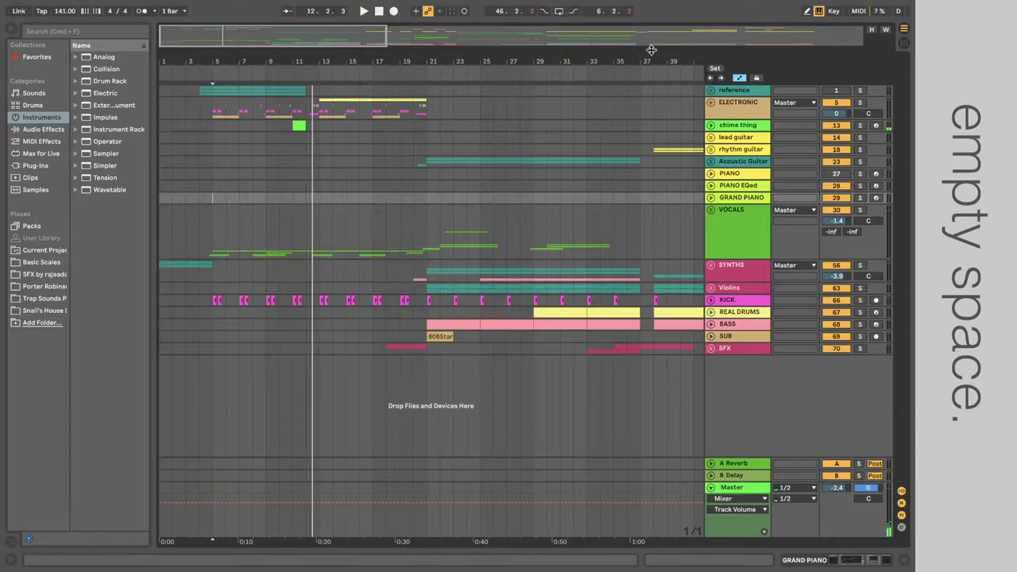
key(u)
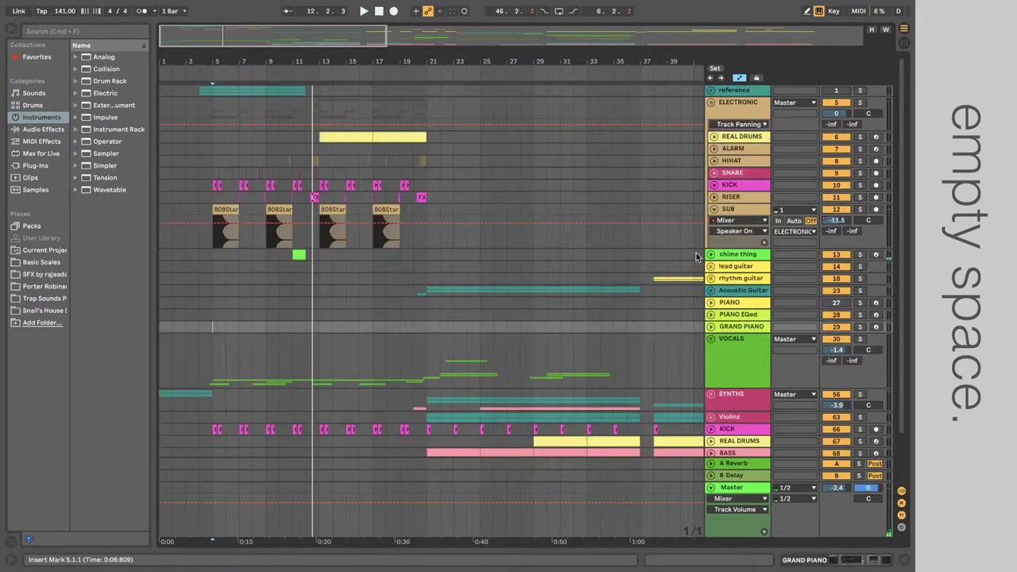
click(713, 198)
click(713, 185)
click(714, 172)
click(713, 160)
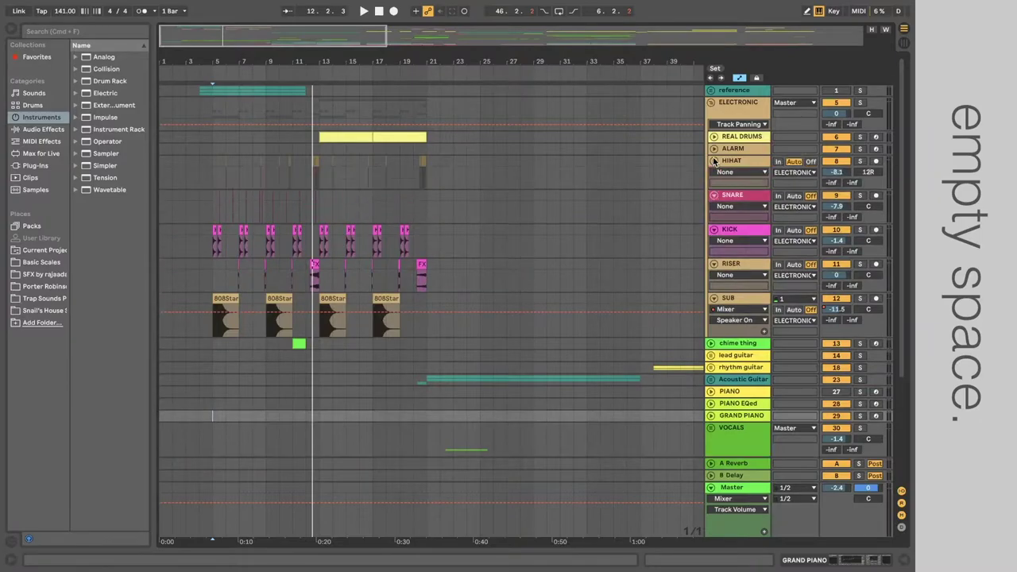
click(714, 149)
Solo the SUB track in the ELECTRONIC group and play its 808 clip from bar 5.
scroll(608, 171, up, 3)
scroll(265, 120, left, 10)
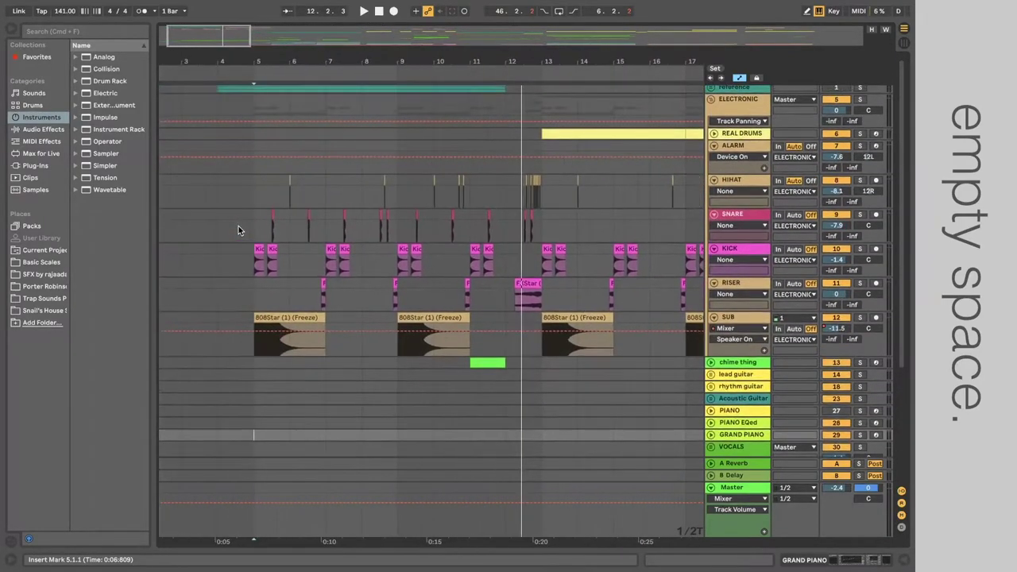
click(254, 356)
click(859, 319)
key(space)
key(space)
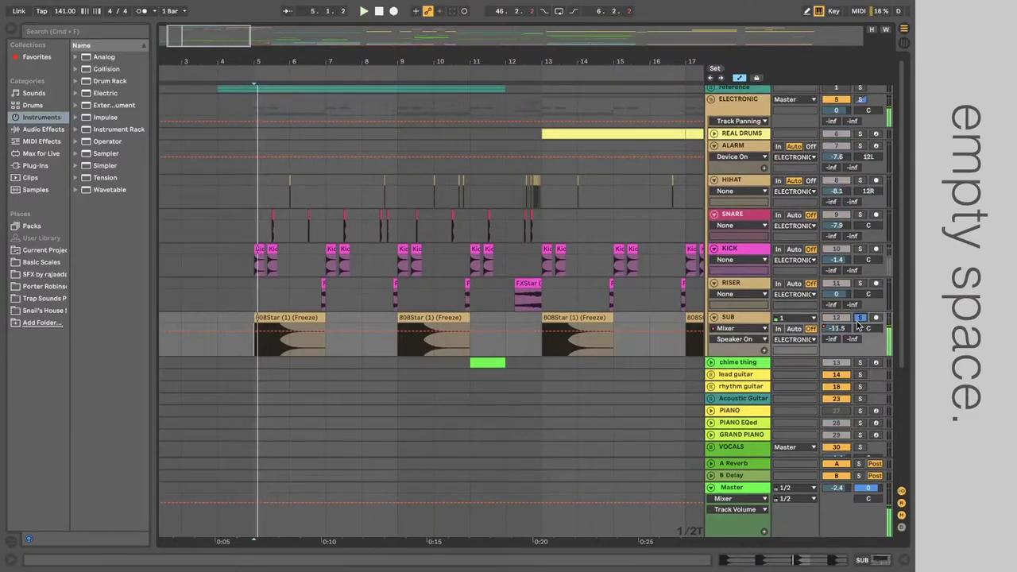
Show the Track Volume automation on the SUB track and examine its curve at the start of the bar 5 clip.
drag(209, 29, 201, 42)
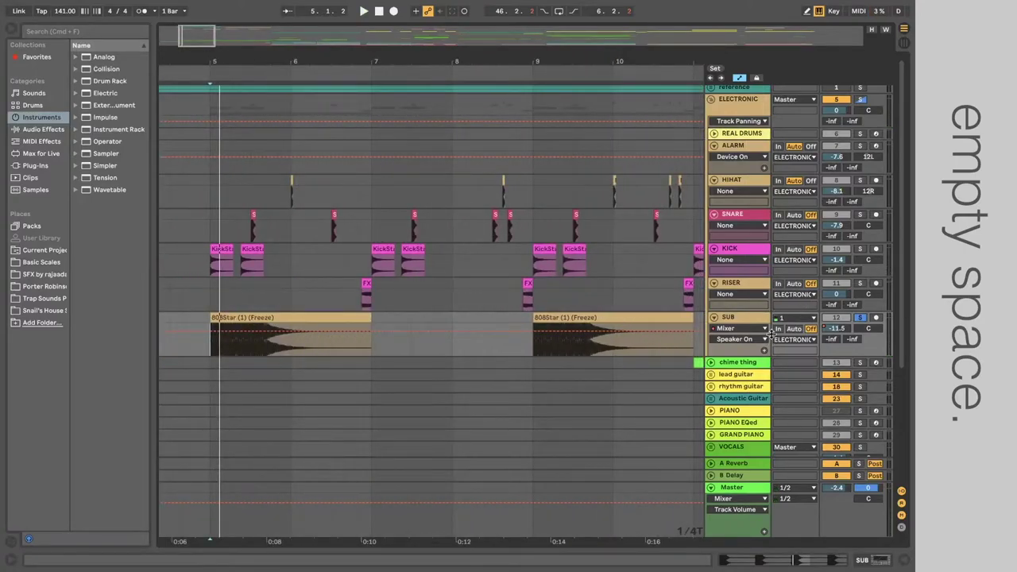
click(739, 339)
click(739, 351)
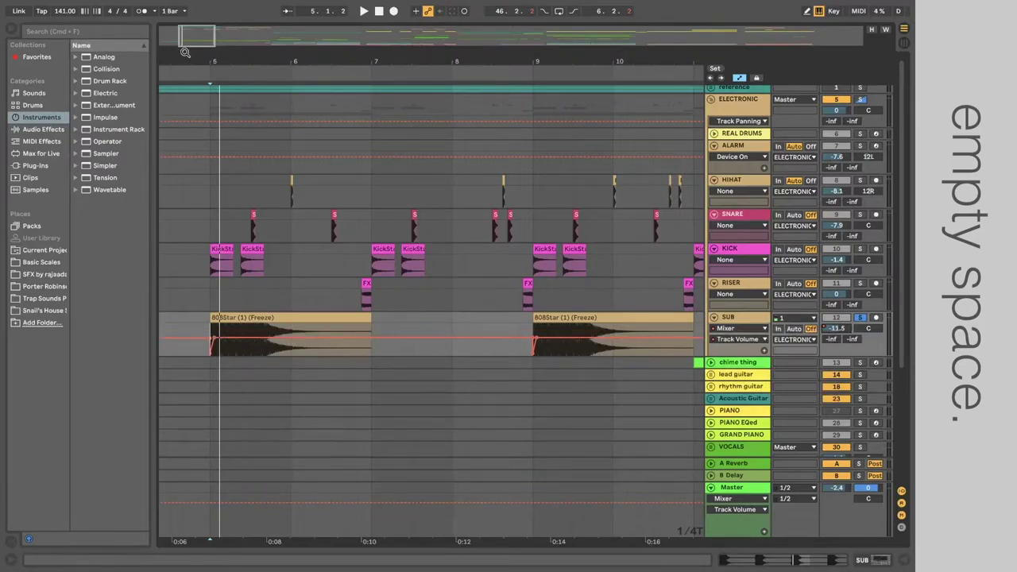
scroll(238, 326, up, 4)
drag(228, 338, 231, 338)
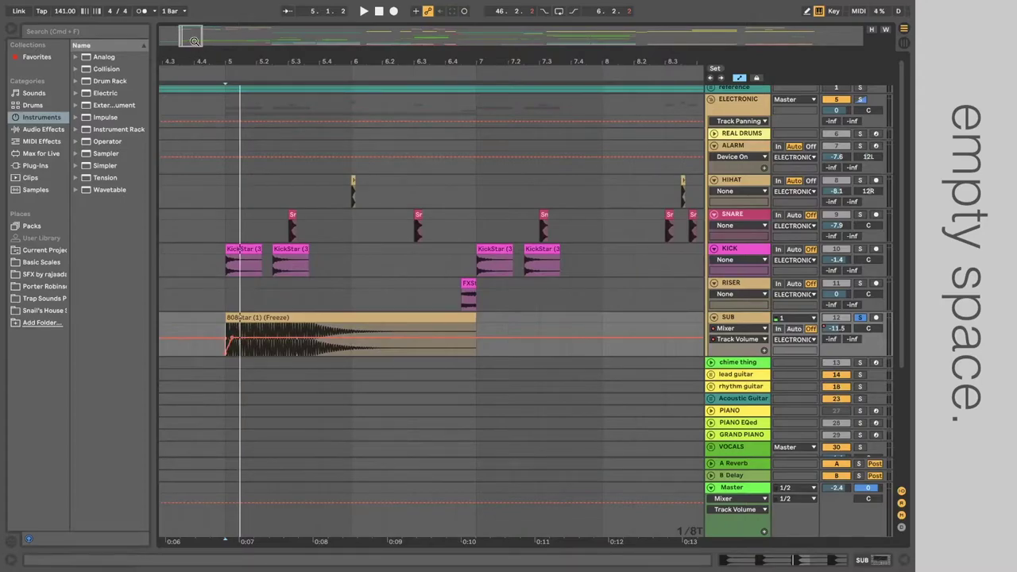
scroll(266, 223, down, 1)
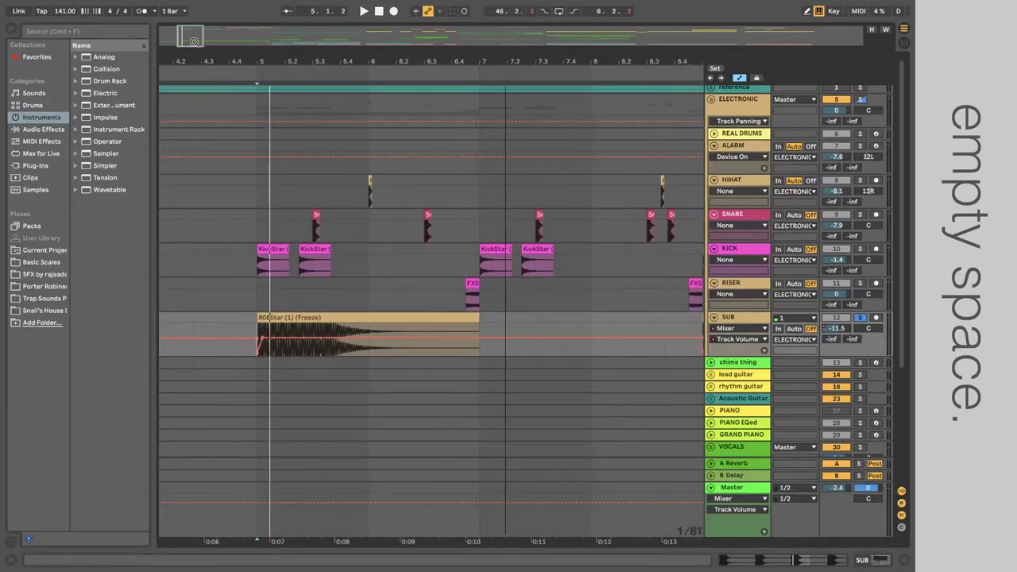
Solo the KICK track in the ELECTRONIC group and play it from bar 5.
click(263, 271)
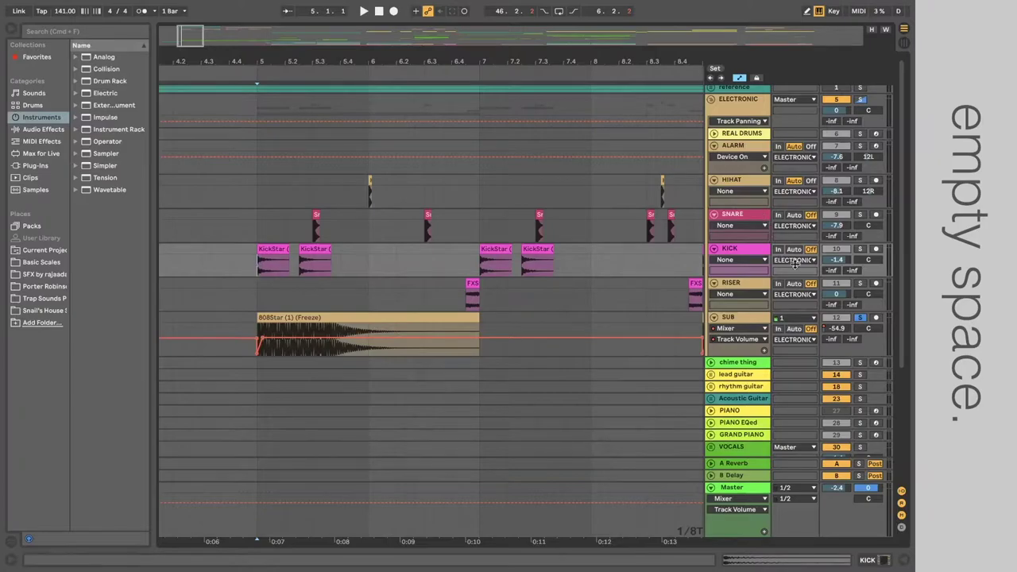
key(s)
key(space)
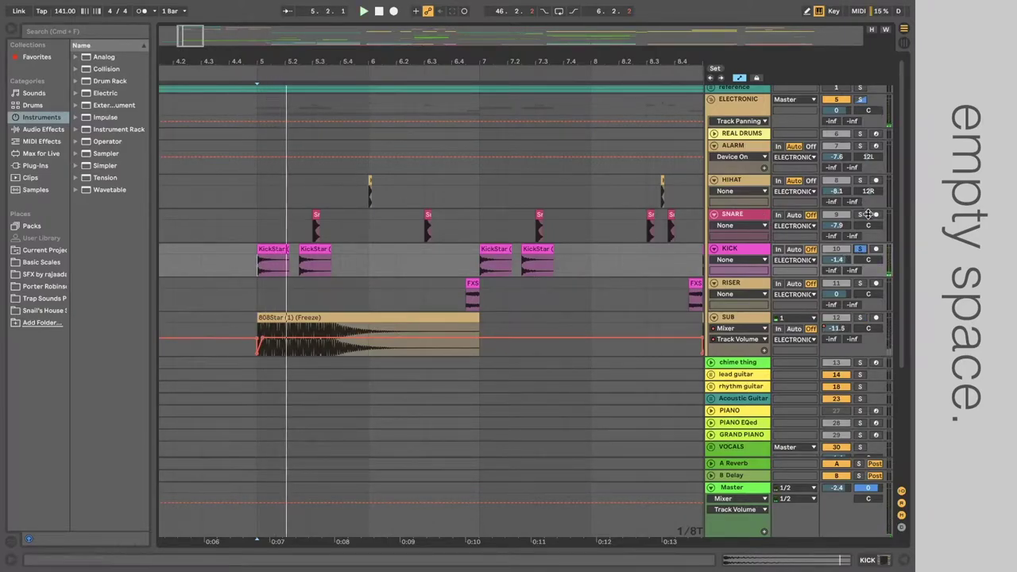
Solo the SNARE track and play its first hit from position 5.3.1.
click(349, 221)
key(s)
click(318, 229)
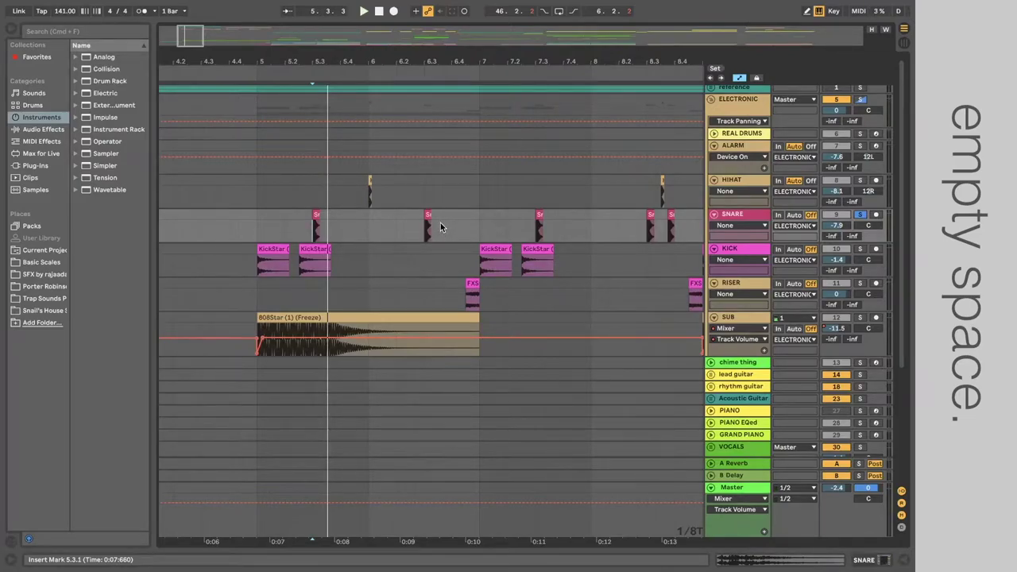
Solo the HIHAT track and play its first hit from bar 6.
click(370, 200)
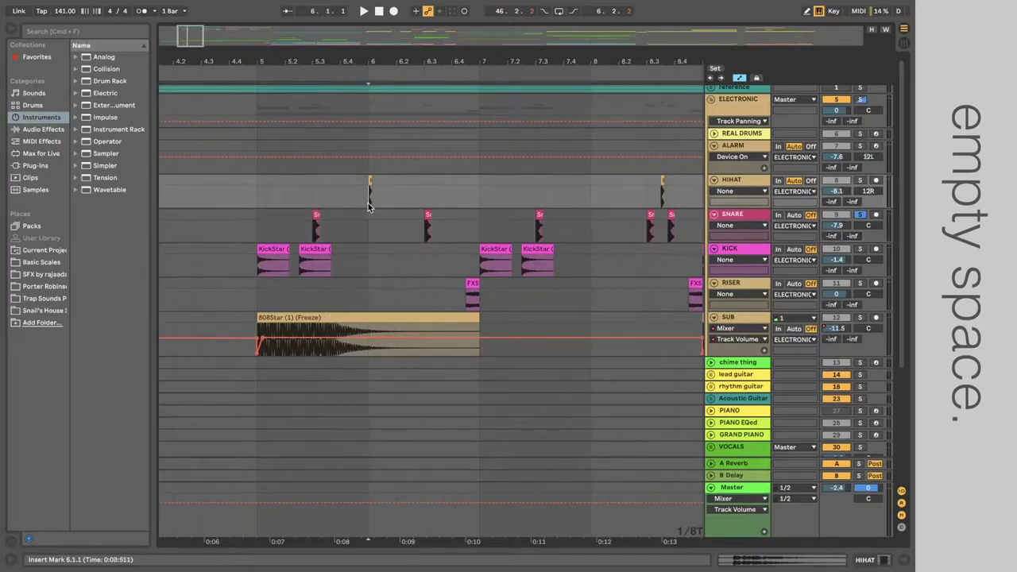
click(859, 180)
key(space)
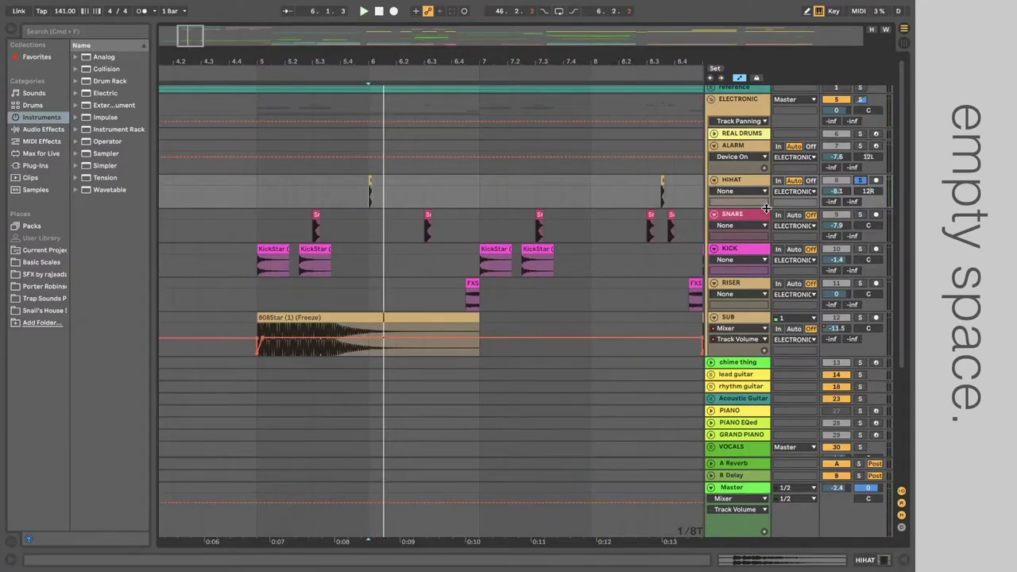
Solo the whole ELECTRONIC group and play all of its tracks together from bar 5.
drag(204, 43, 205, 23)
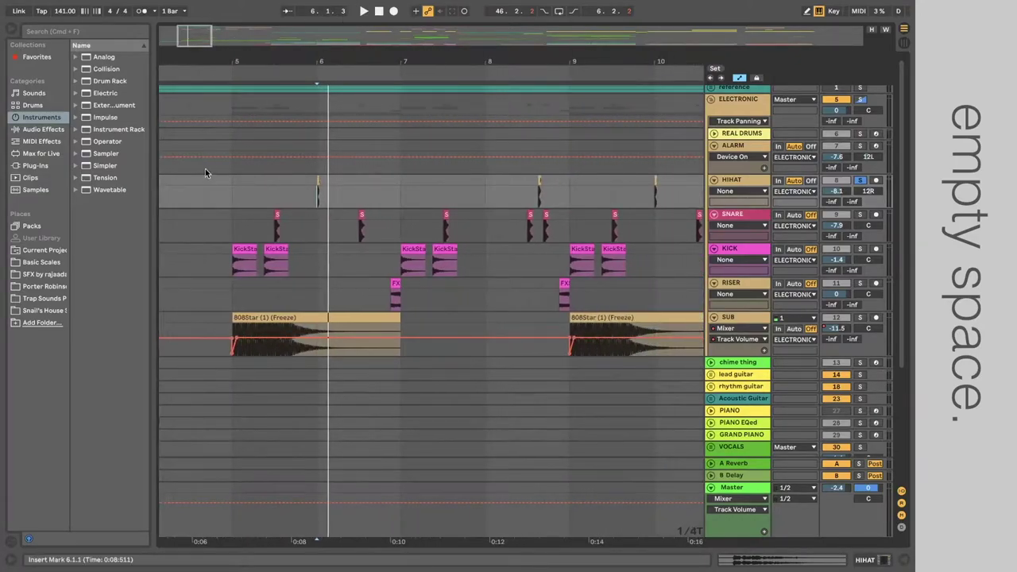
click(233, 217)
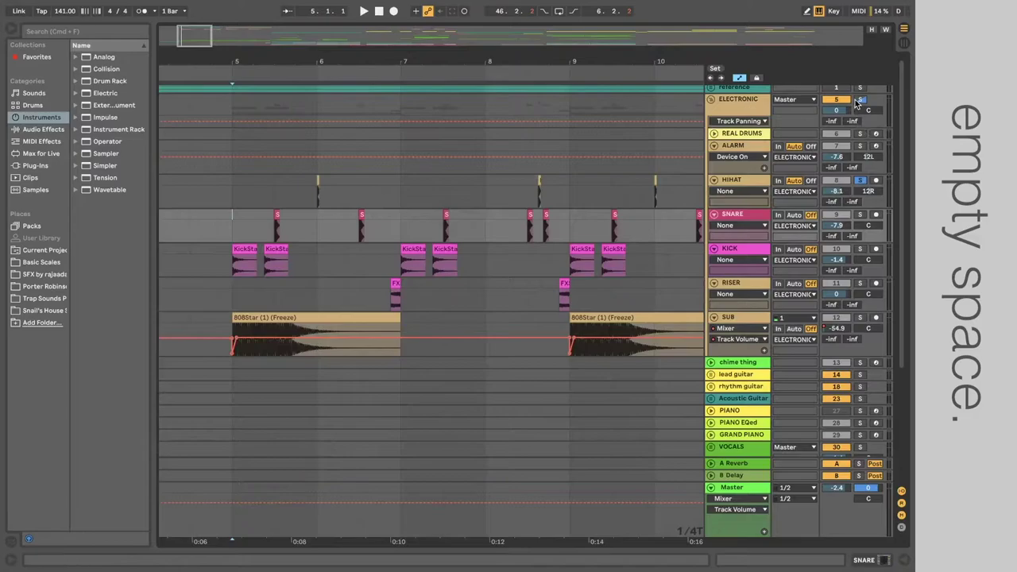
key(space)
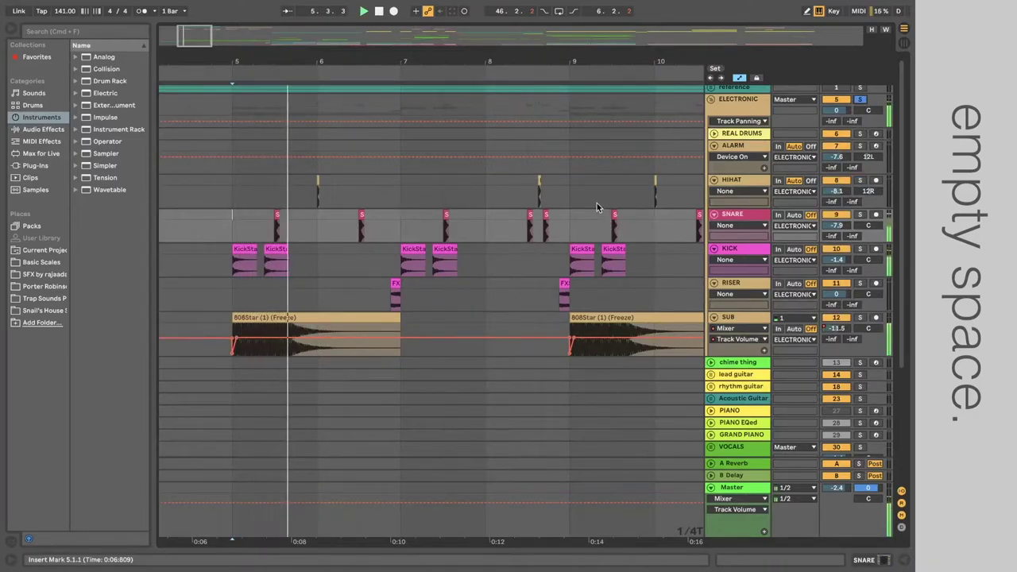
key(minus)
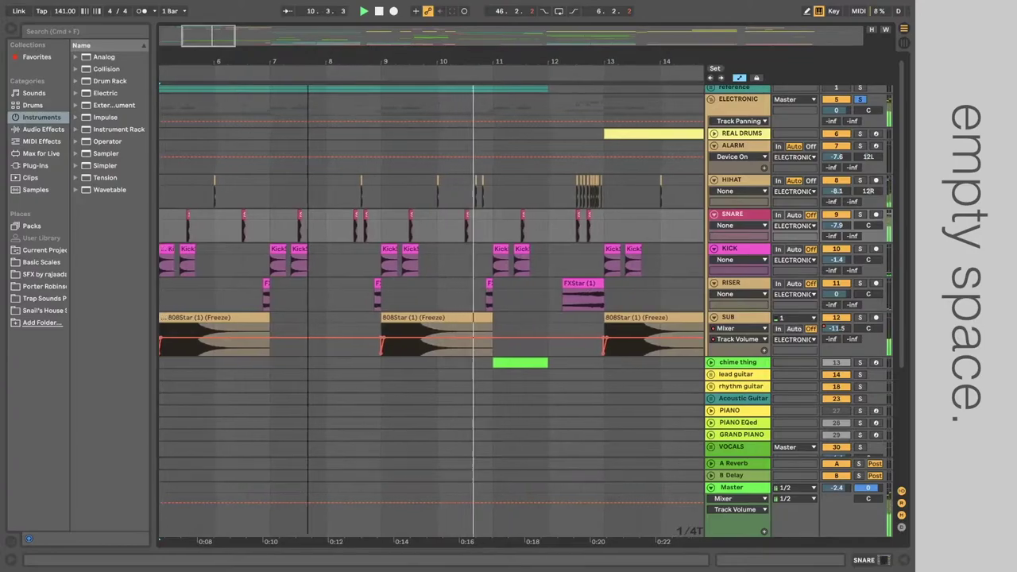
Stop playback, solo the RISER track, and play its short clip before bar 9 from position 8.4.2.
click(268, 300)
key(space)
drag(218, 46, 249, 286)
click(311, 296)
click(860, 276)
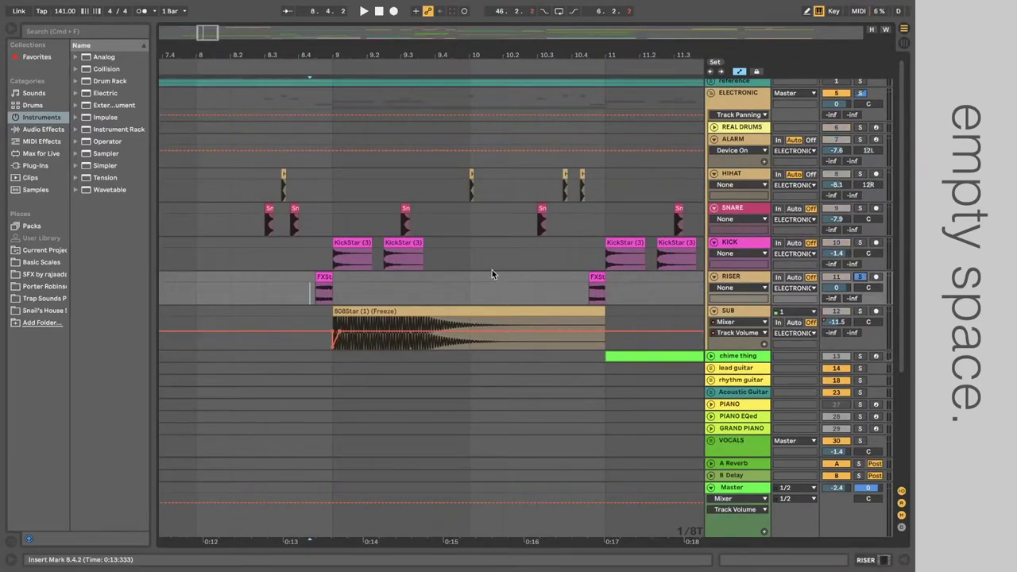
key(space)
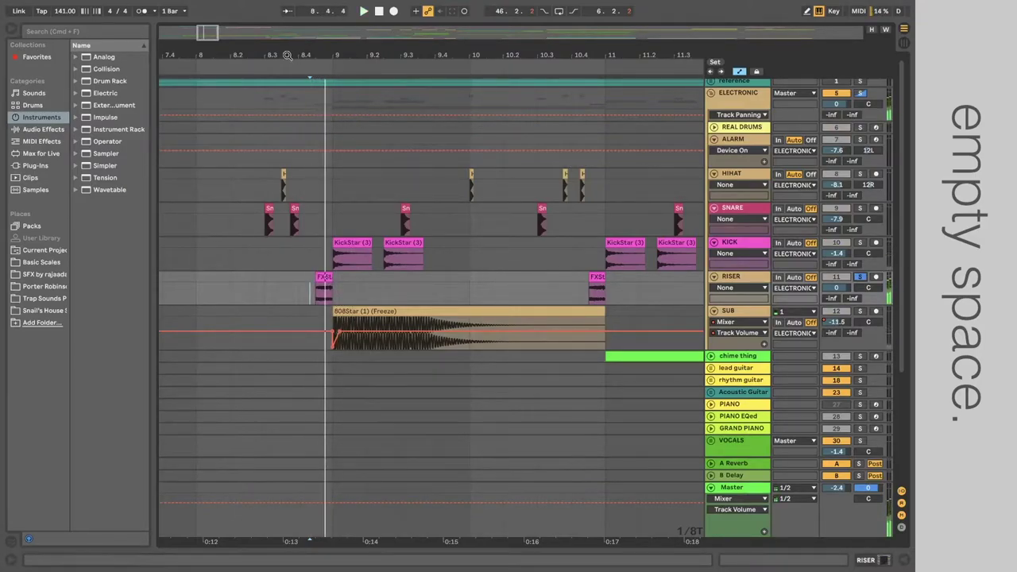
drag(216, 40, 217, 26)
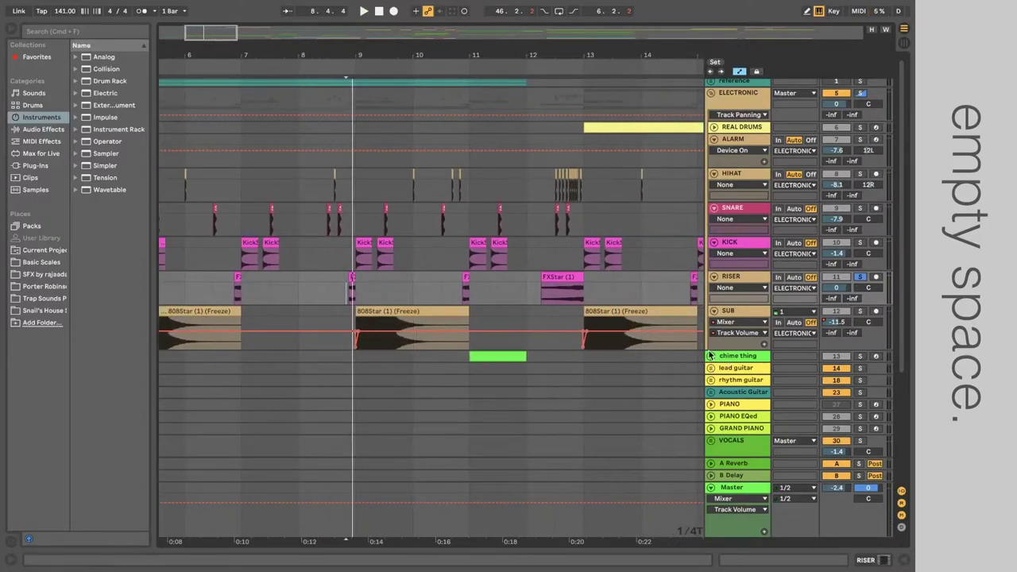
Play the longer soloed RISER clip before bar 13, starting from bar 12, and clear the track's solo.
click(469, 227)
scroll(580, 210, down, 3)
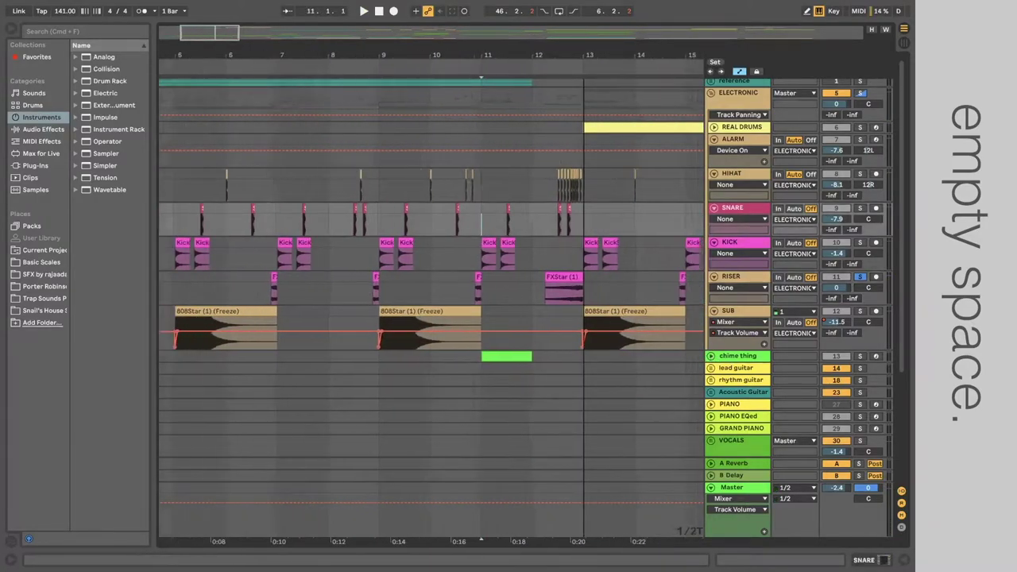
click(538, 191)
key(space)
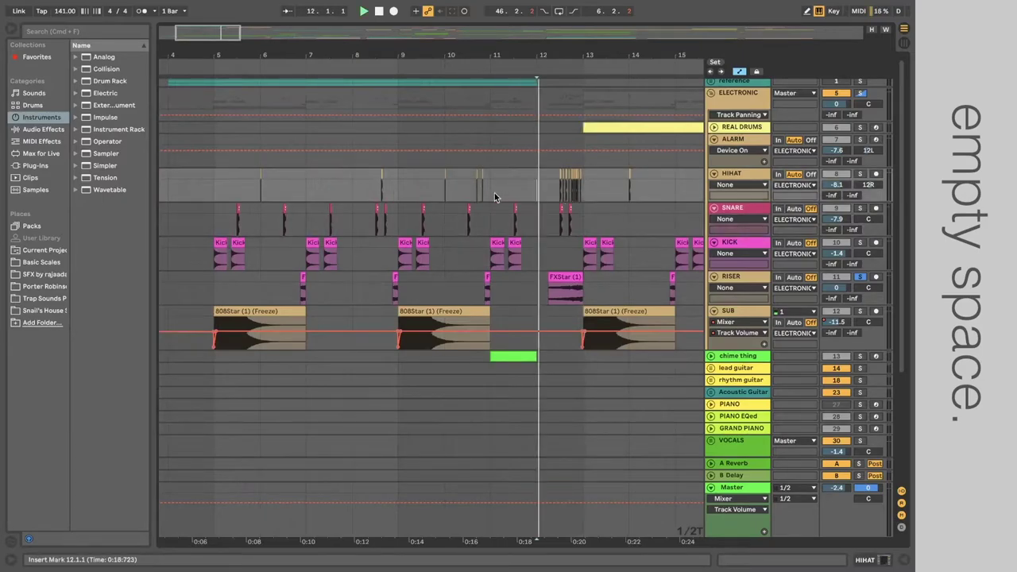
key(space)
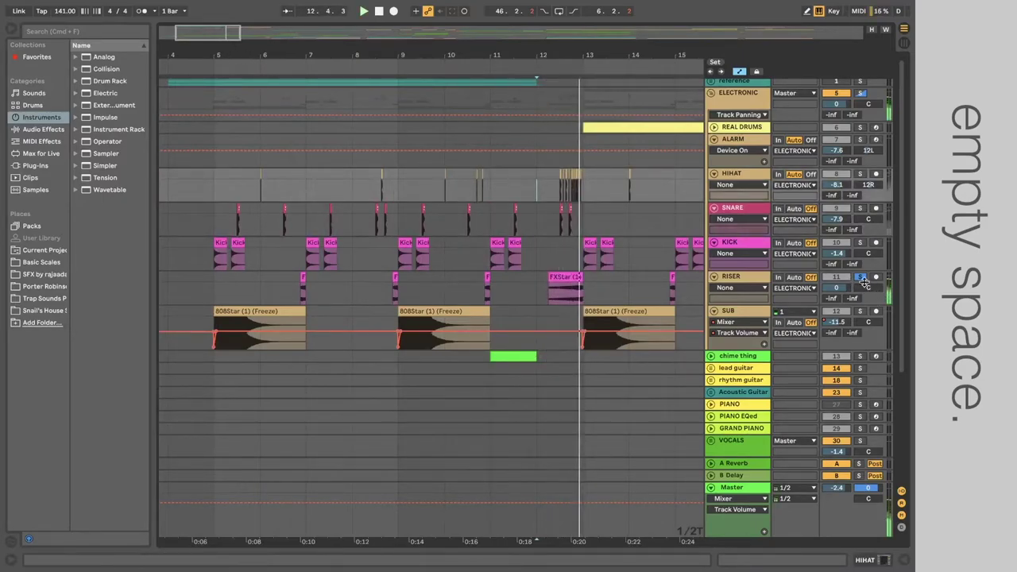
key(space)
Unfold the REAL DRUMS track and view its MT-PowerDrumKit instrument window, closing that window when done.
drag(225, 32, 221, 40)
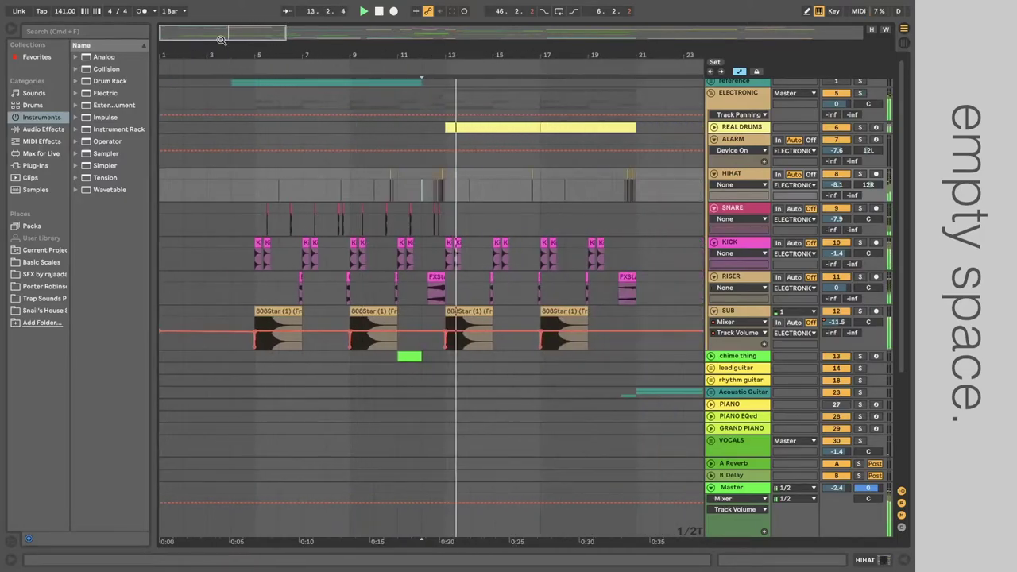
click(717, 129)
click(714, 128)
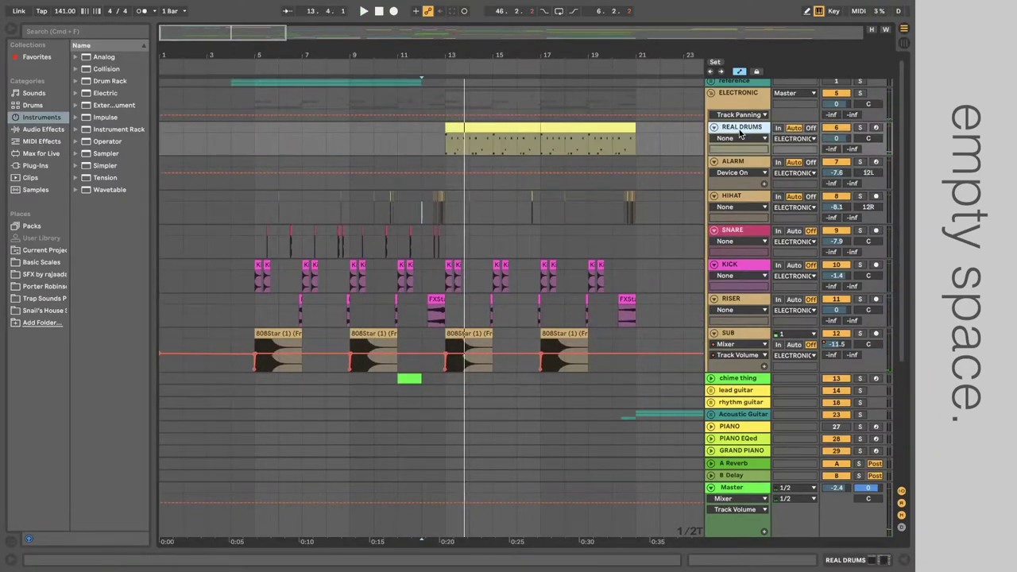
double_click(740, 132)
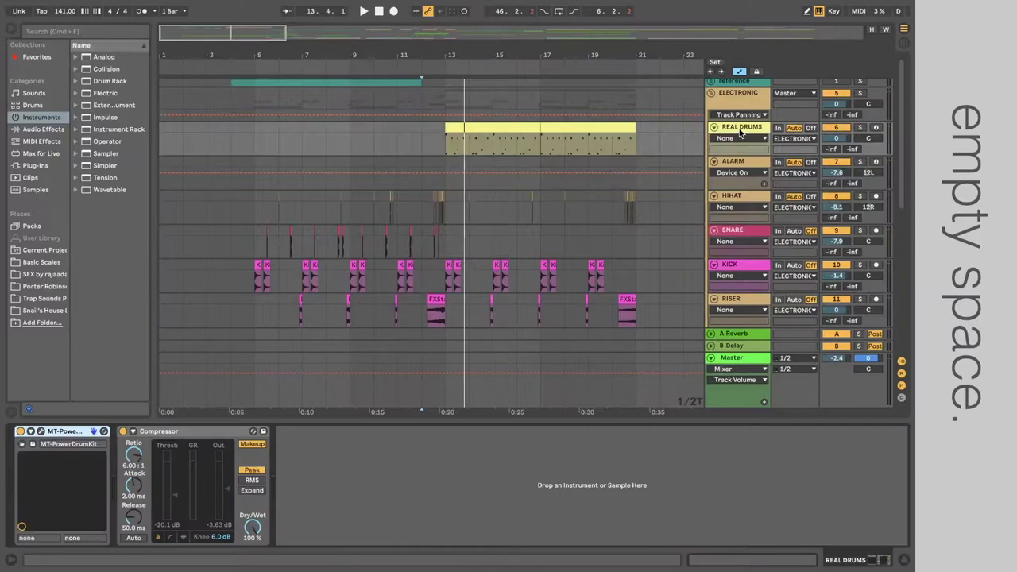
click(43, 431)
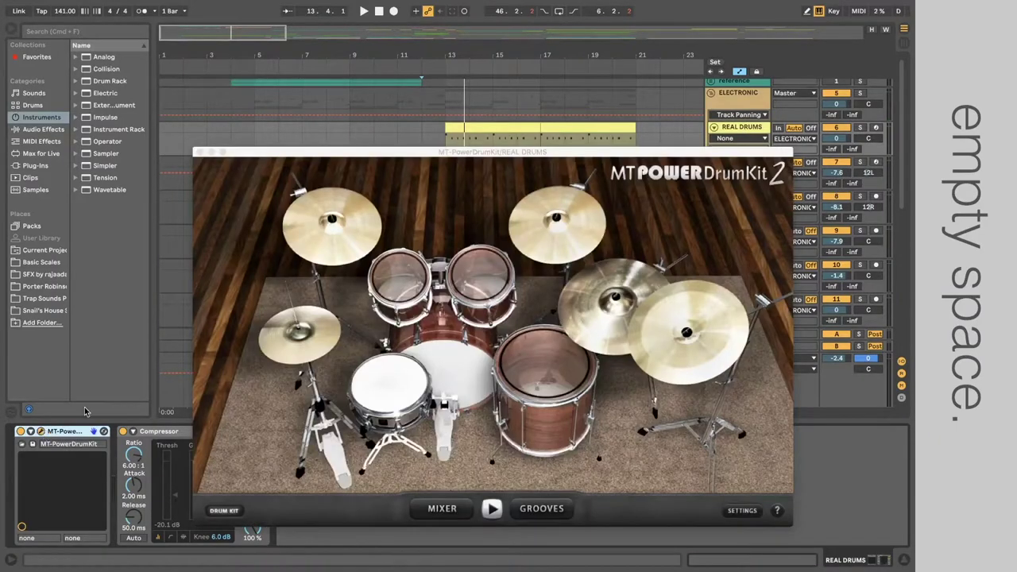
click(204, 156)
click(200, 153)
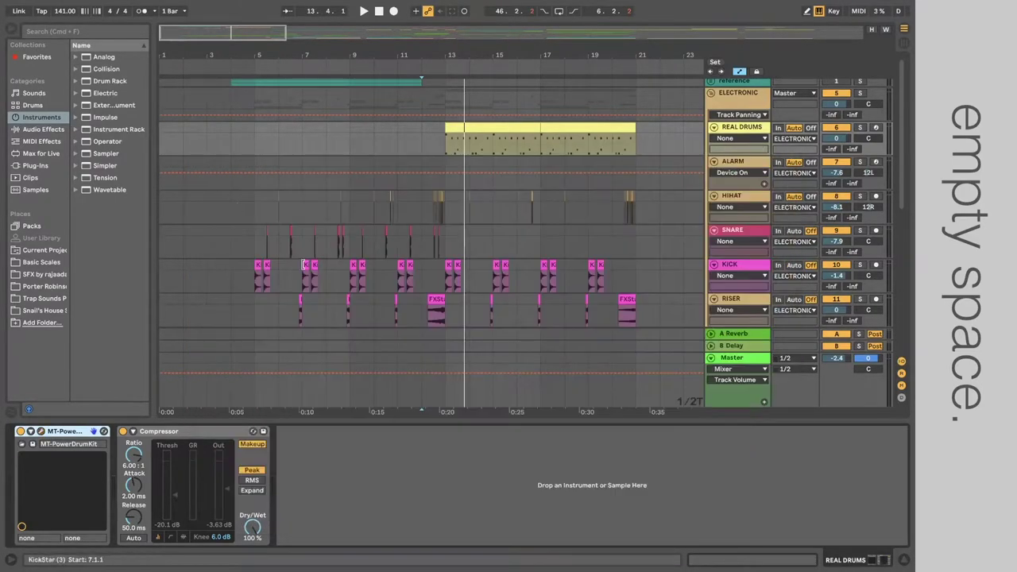
Expand the VOCALS group and place the insert mark at 4.3.3 on the INTRO Whisper track, just before its first clip.
scroll(382, 239, down, 10)
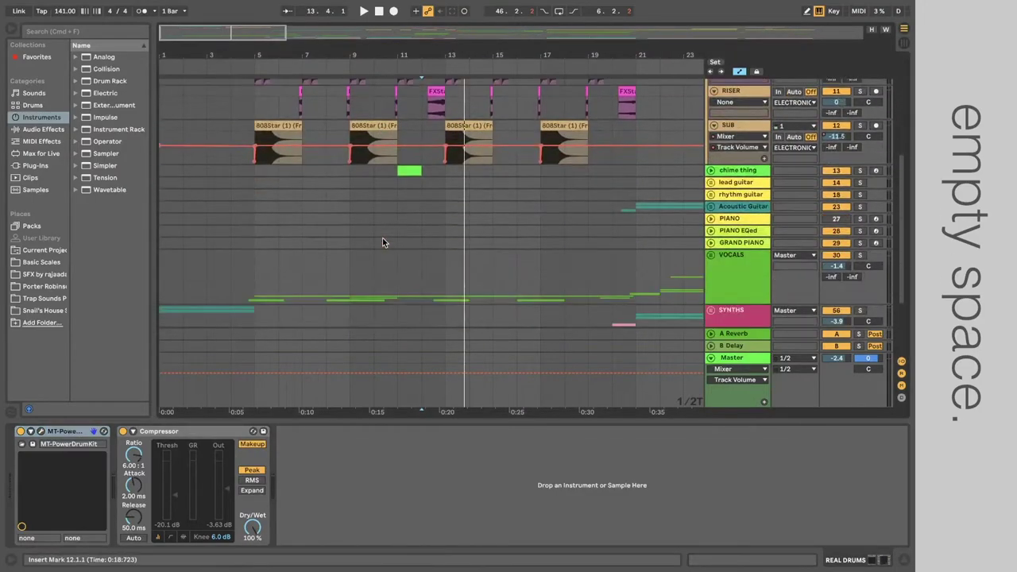
scroll(382, 242, down, 4)
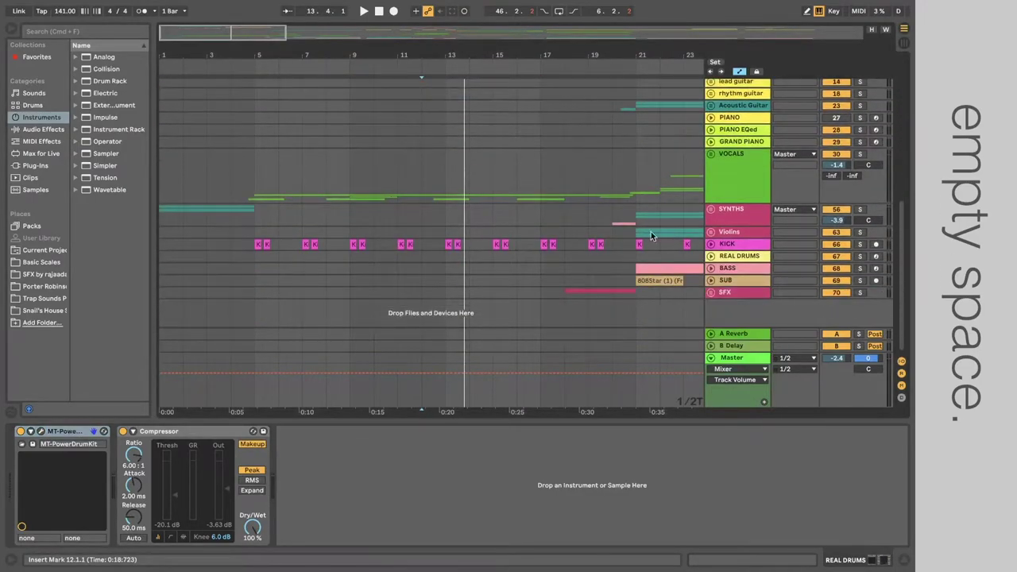
click(711, 153)
scroll(418, 194, down, 3)
scroll(417, 192, down, 3)
scroll(608, 238, up, 2)
scroll(297, 167, left, 6)
click(297, 167)
click(300, 195)
click(299, 182)
click(304, 173)
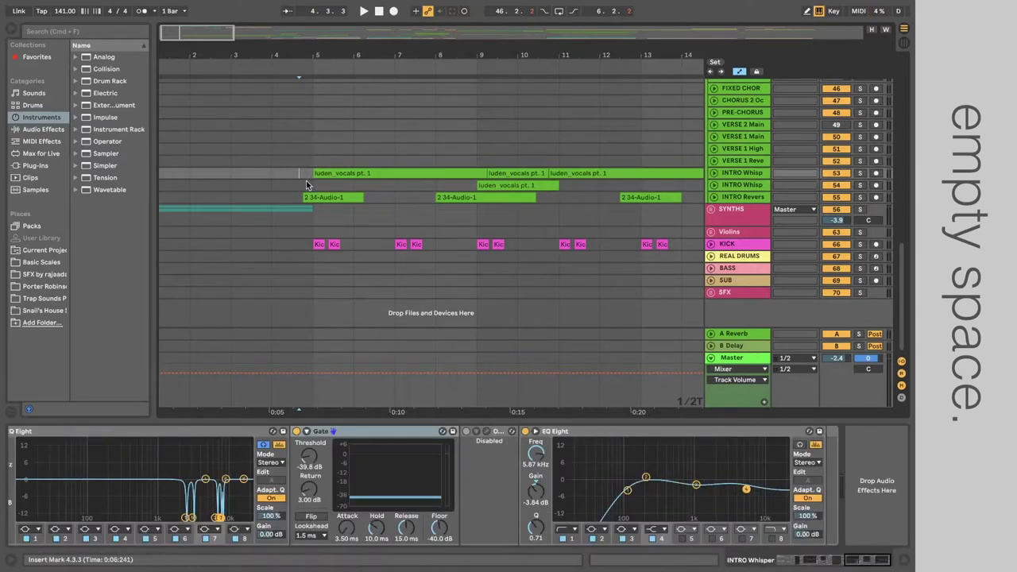
Unfold the first INTRO Whisper track and the INTRO Reverse Audio track to show their waveforms.
click(714, 174)
click(311, 197)
click(300, 199)
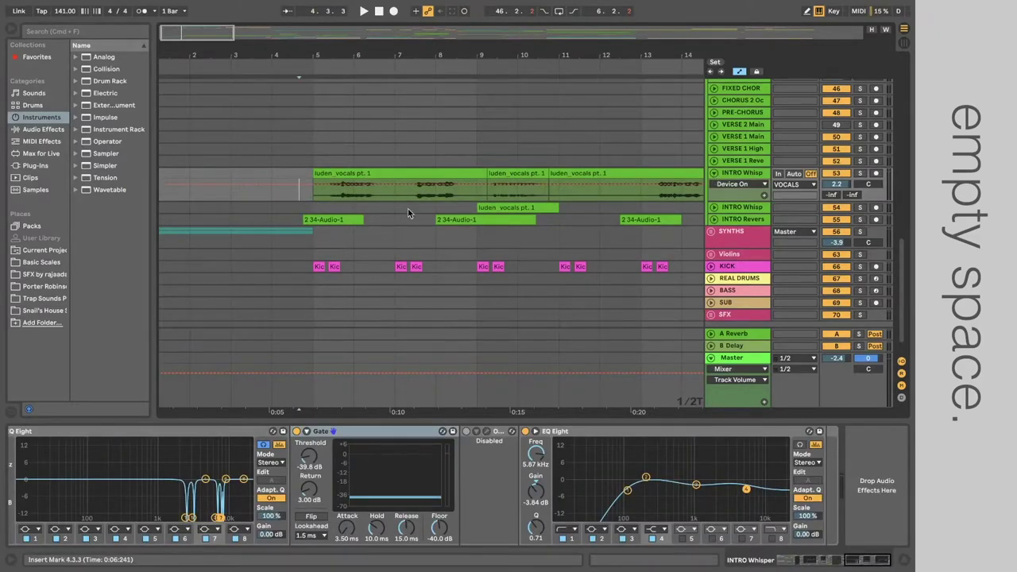
click(714, 220)
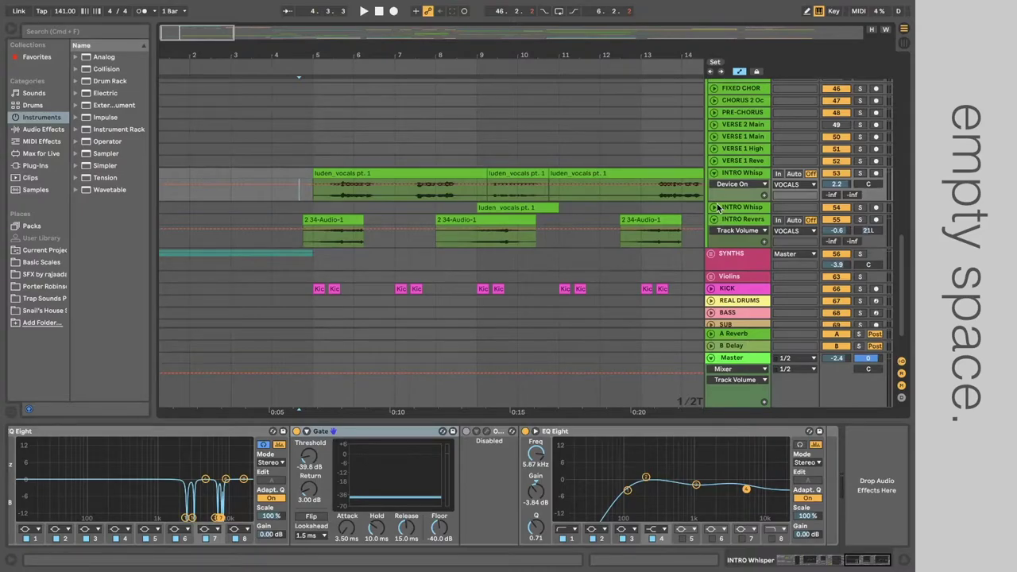
Solo the first INTRO Whisper track and play its vocals from bar 5 into bar 10.
click(311, 198)
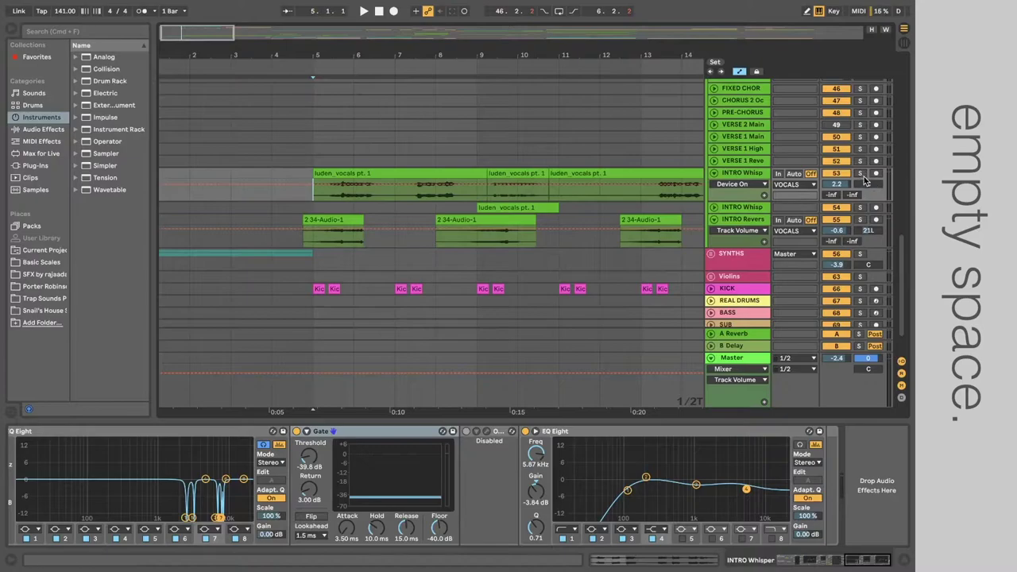
click(861, 174)
key(space)
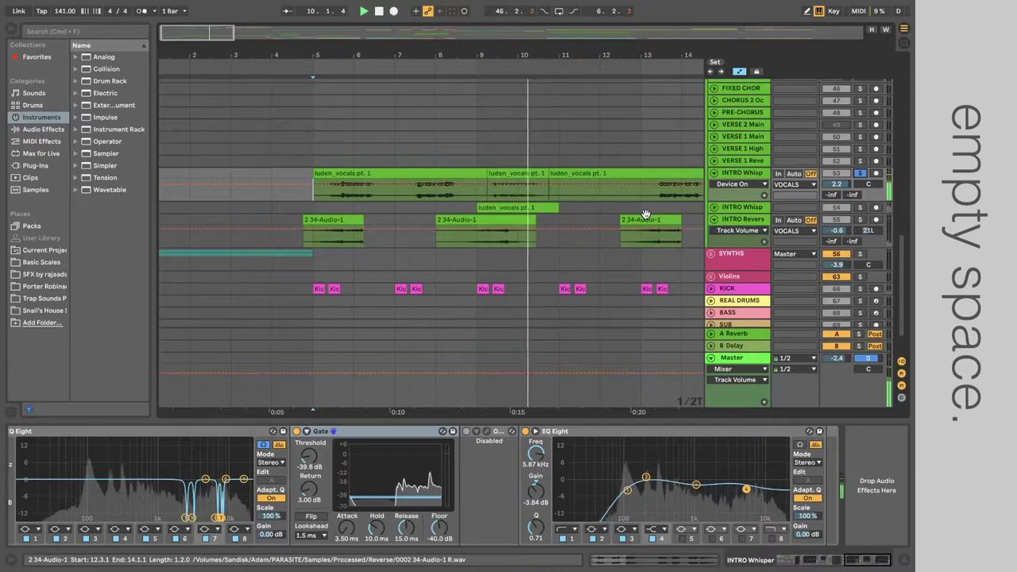
key(space)
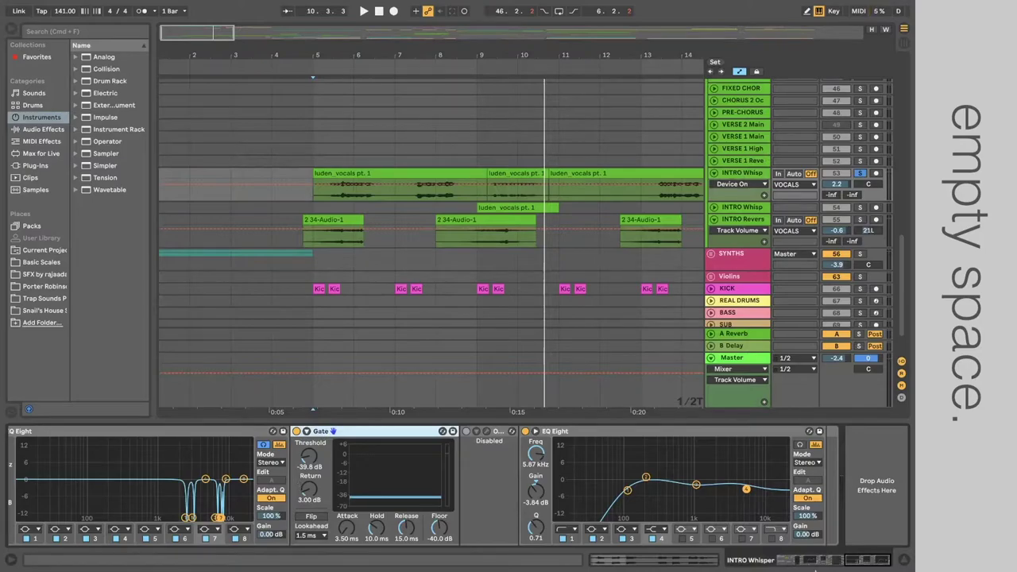
Examine the INTRO Whisper effect chain from the VOCALS Default rack through compression, Multiband Dynamics and Gate to the final EQ Eight.
drag(856, 565, 789, 568)
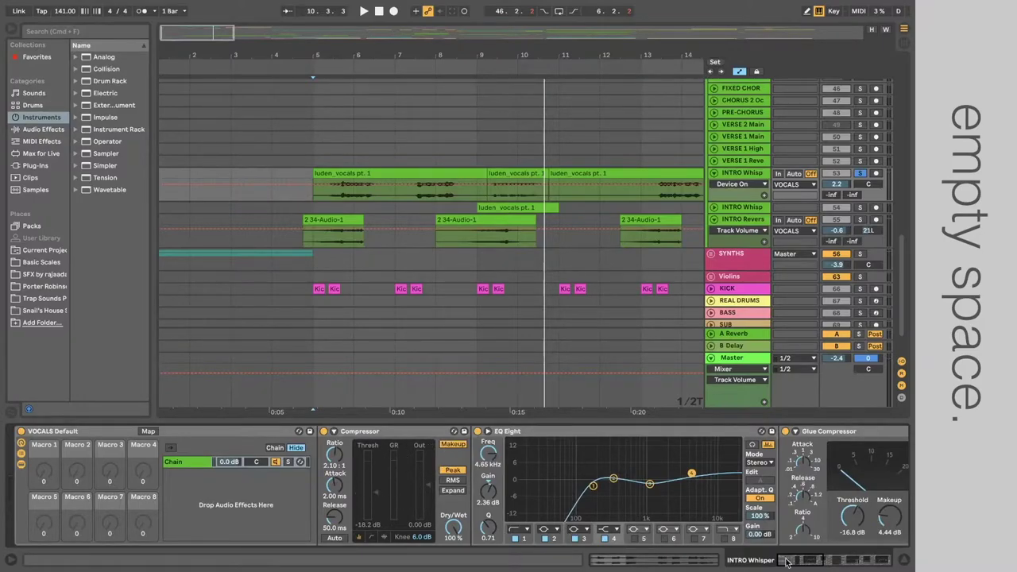
scroll(457, 516, right, 5)
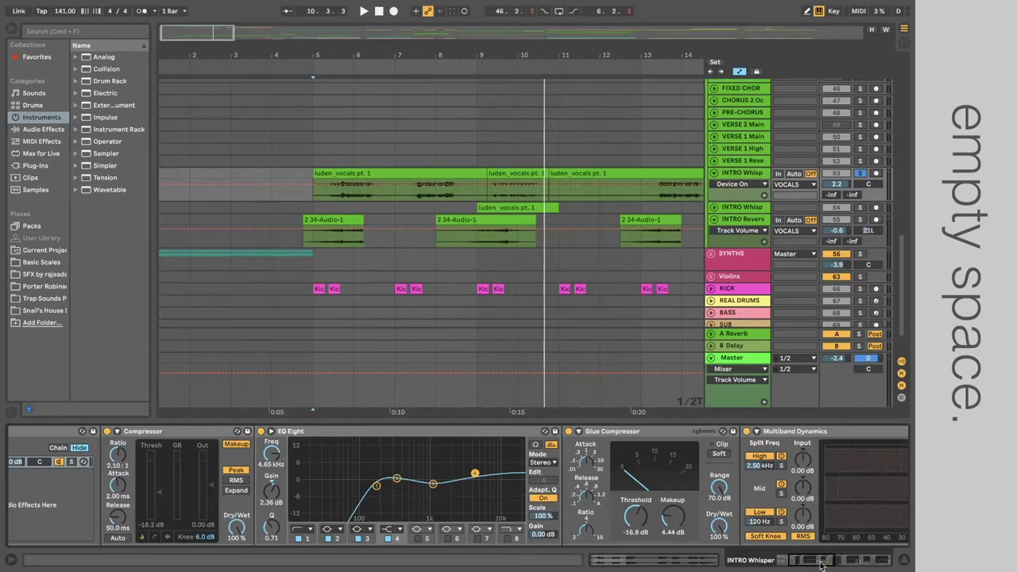
scroll(825, 565, right, 5)
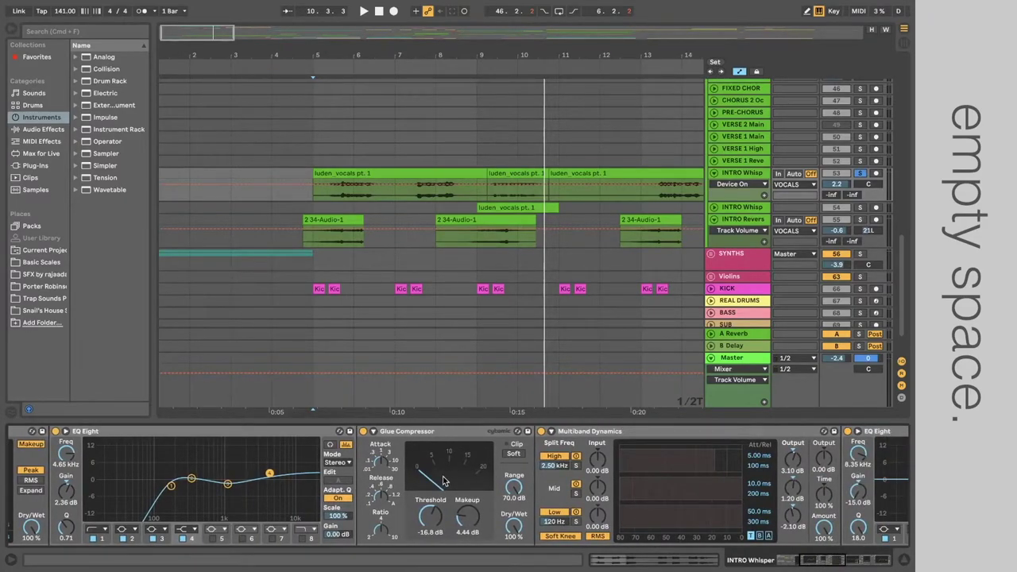
scroll(834, 563, right, 3)
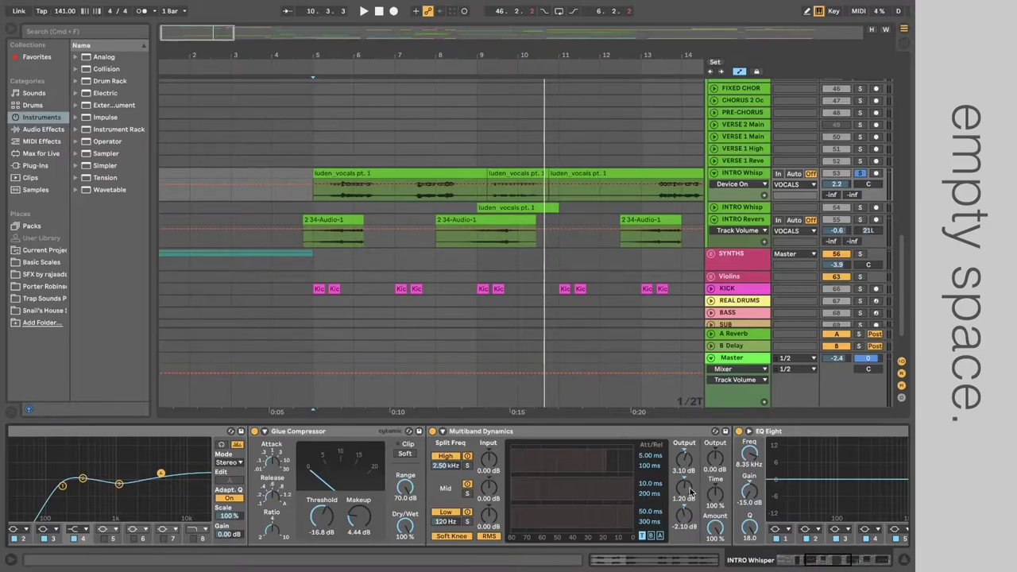
scroll(756, 558, right, 8)
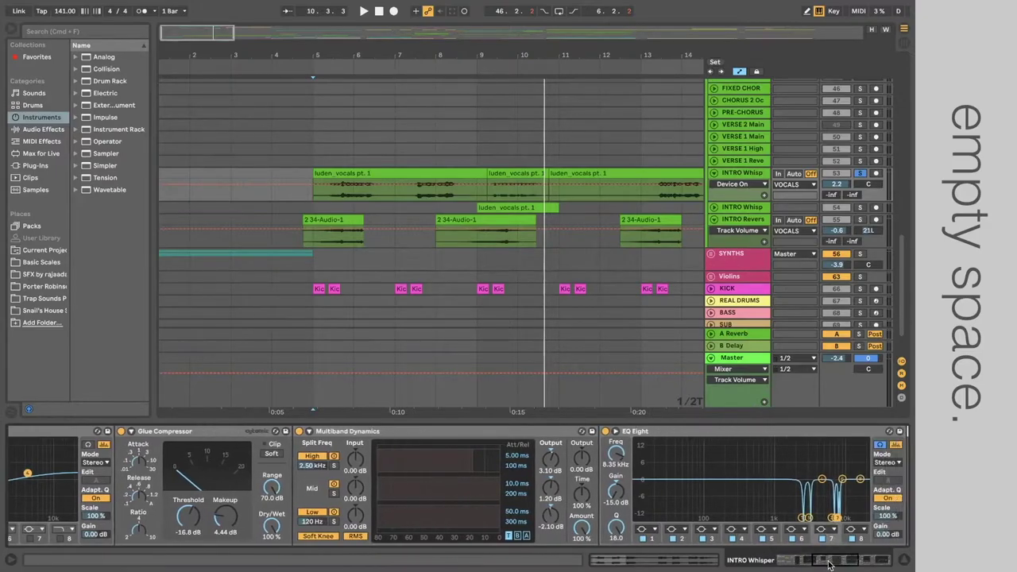
click(561, 452)
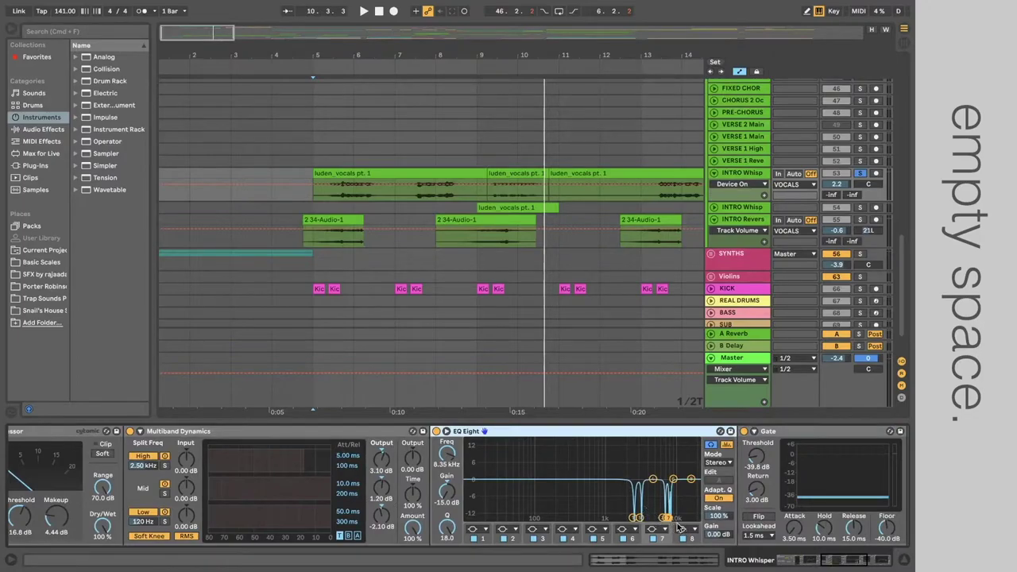
scroll(823, 562, right, 4)
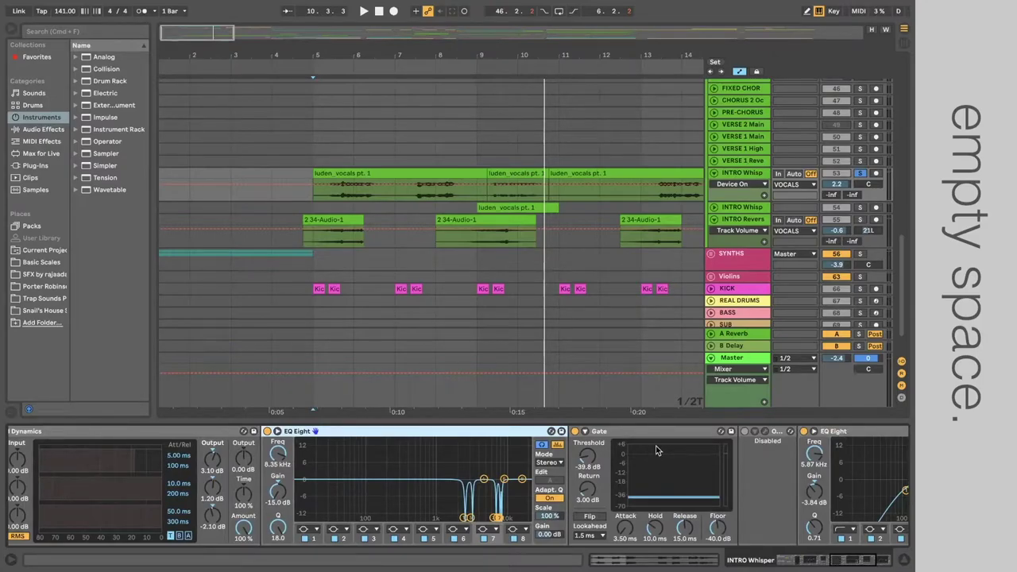
scroll(850, 559, right, 5)
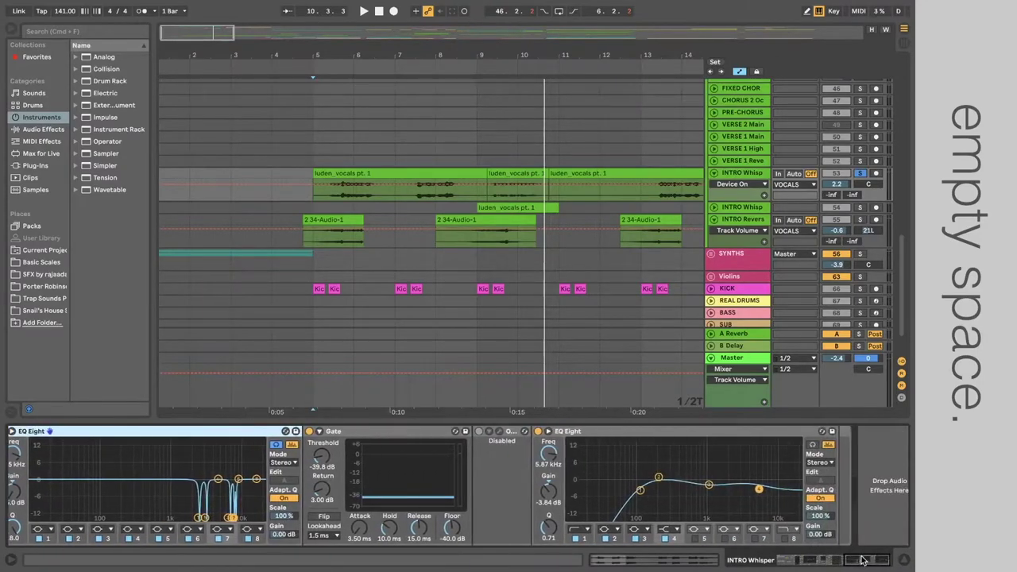
Play the soloed INTRO Whisper vocals again from bar 5 and stop in bar 6.
click(314, 206)
key(space)
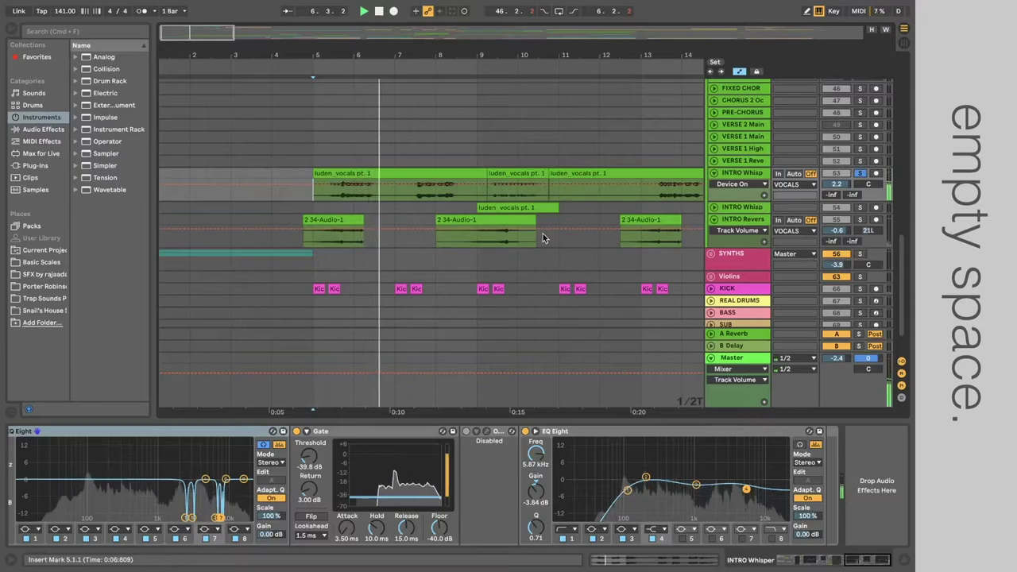
scroll(542, 233, up, 3)
scroll(564, 239, up, 5)
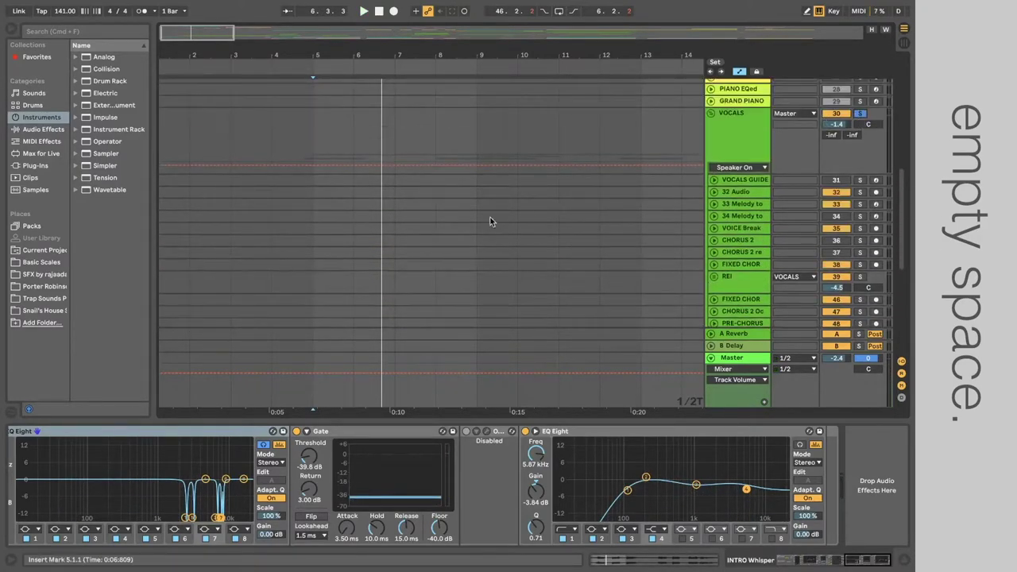
Solo the INTRO Reverse Audio track and play its first clip from position 4.3.3.
scroll(440, 216, down, 9)
click(304, 203)
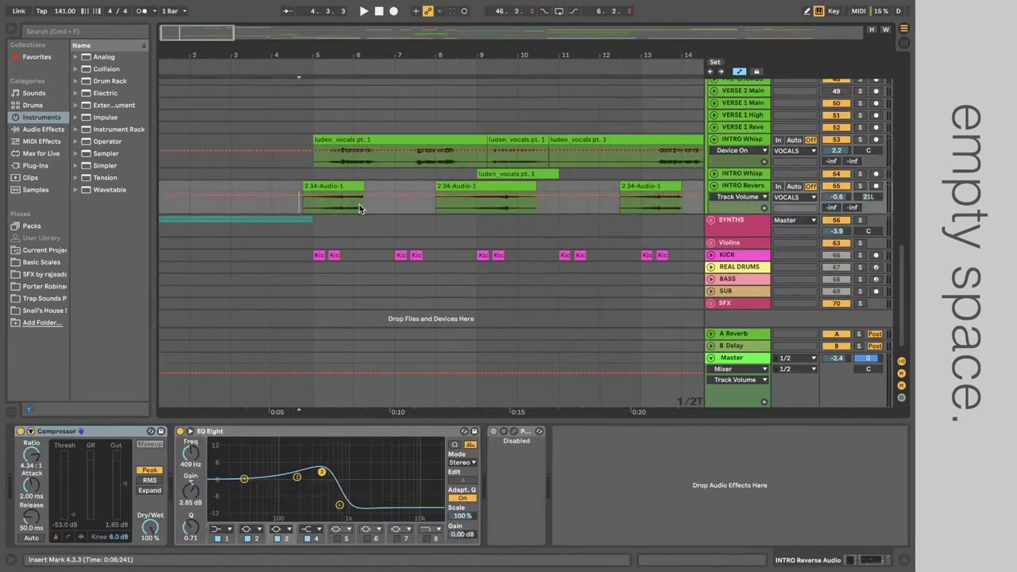
click(861, 187)
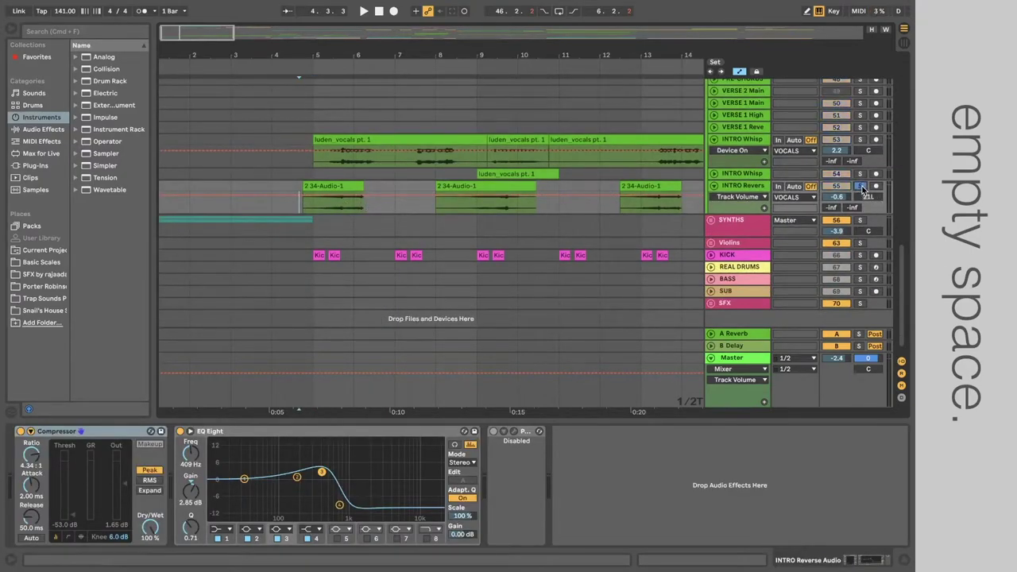
key(space)
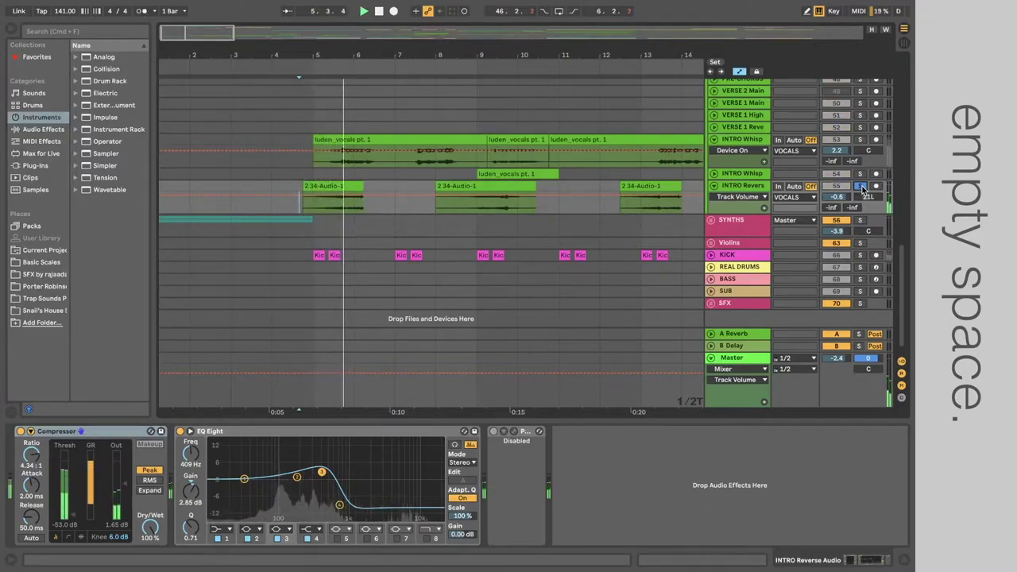
key(space)
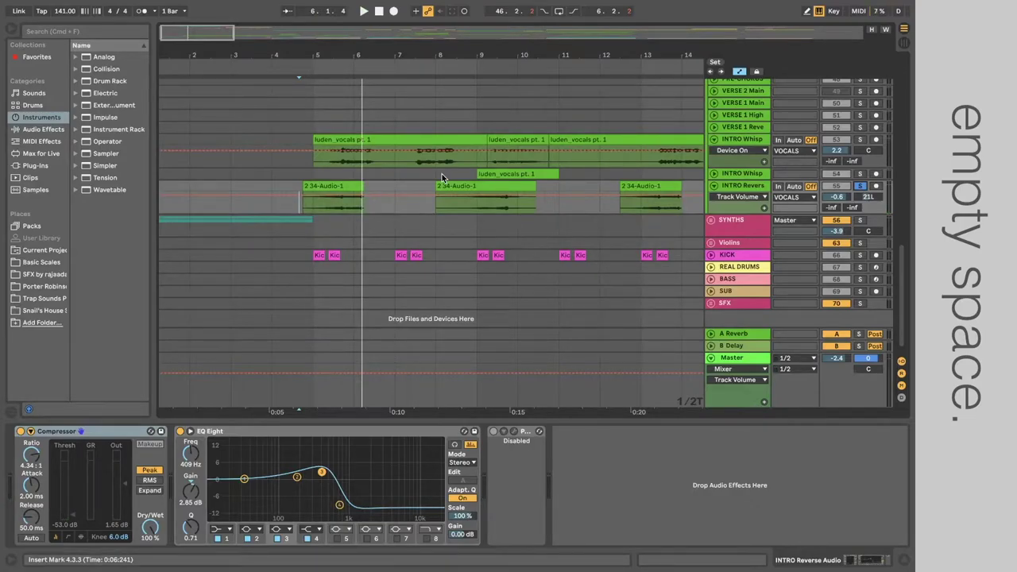
Unfold and solo the INTRO Whisper Distort track and play its clip from position 9.2.2.
click(713, 174)
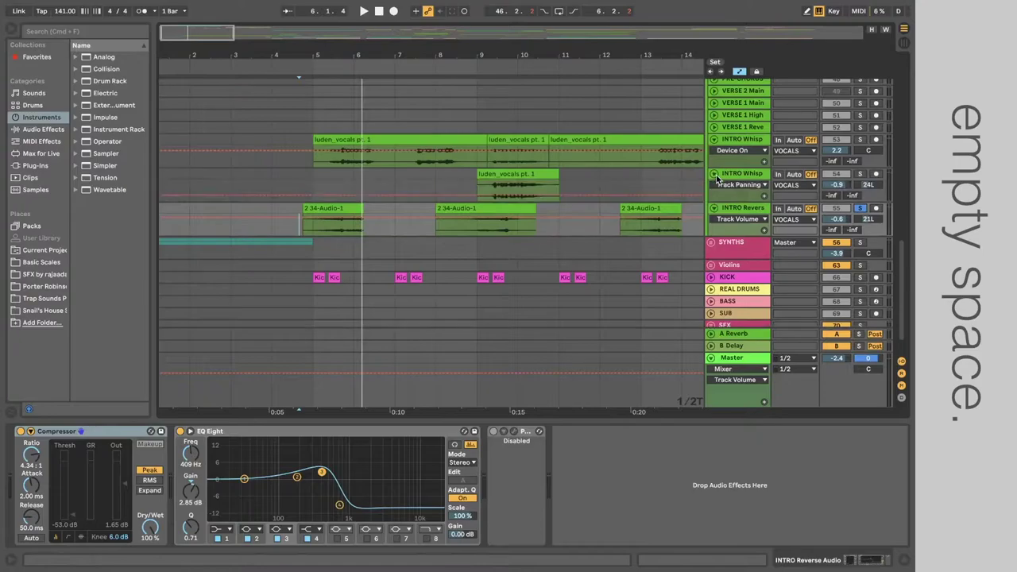
click(491, 187)
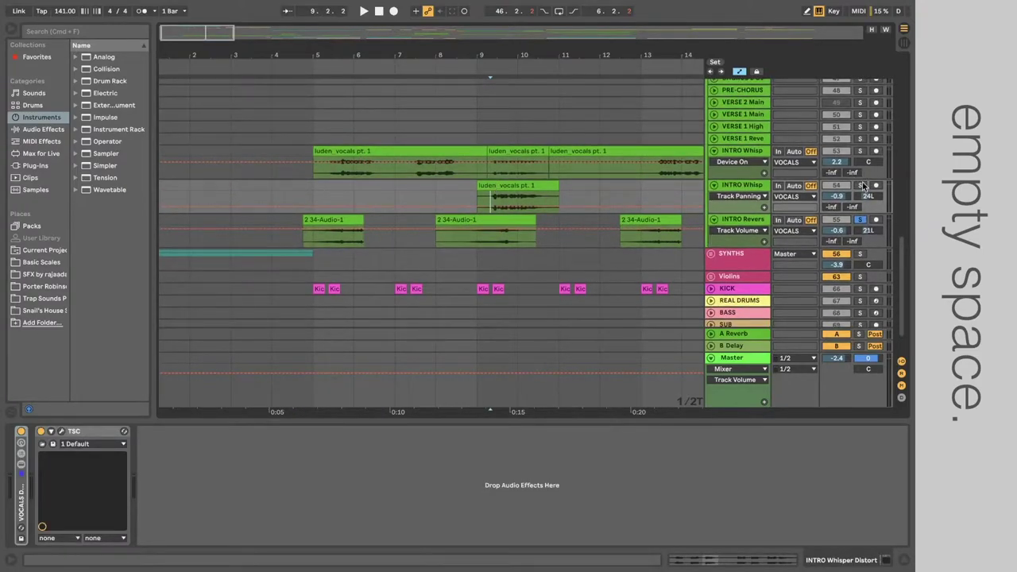
key(space)
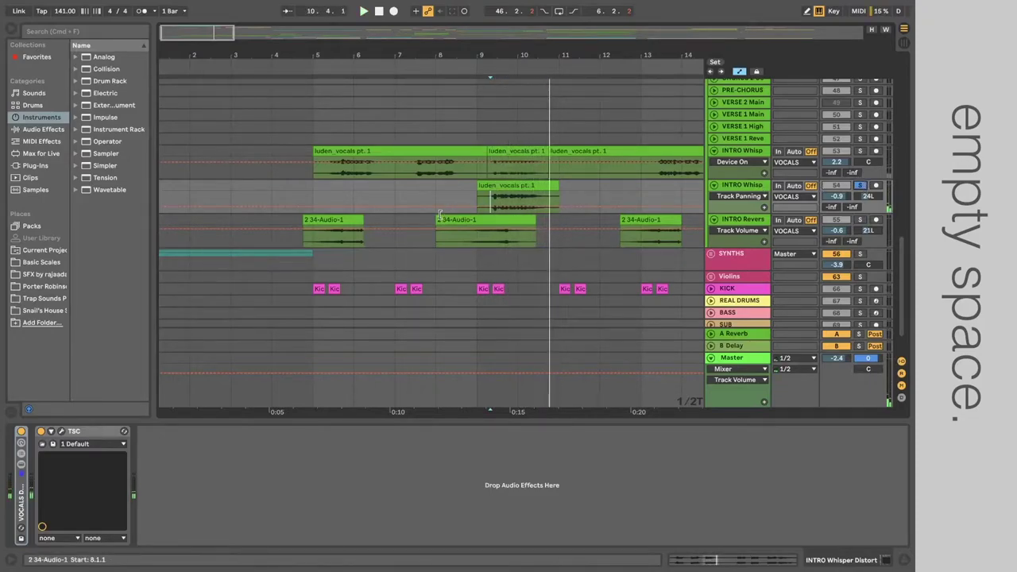
key(space)
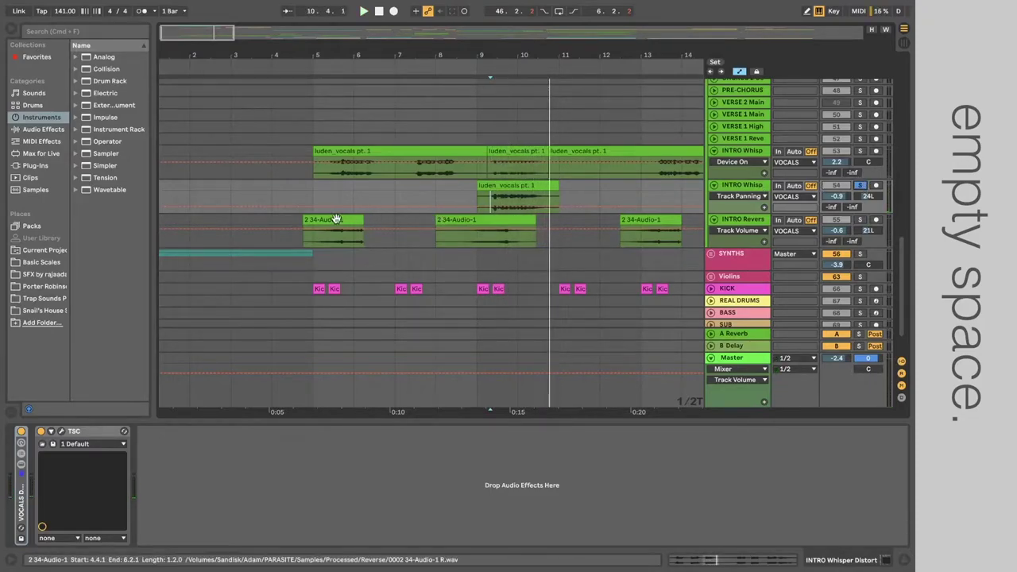
Return to the first INTRO Whisper track and place the insert mark at 4.2.2.
click(343, 177)
click(288, 174)
scroll(366, 167, up, 1)
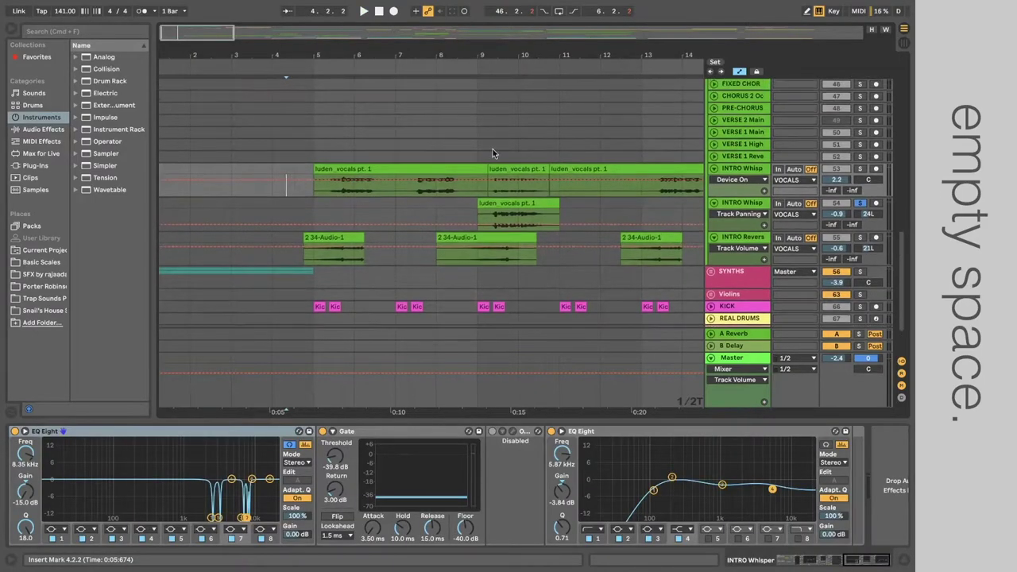
Solo the whole VOCALS group and play it from position 4.1.1.
scroll(750, 109, up, 6)
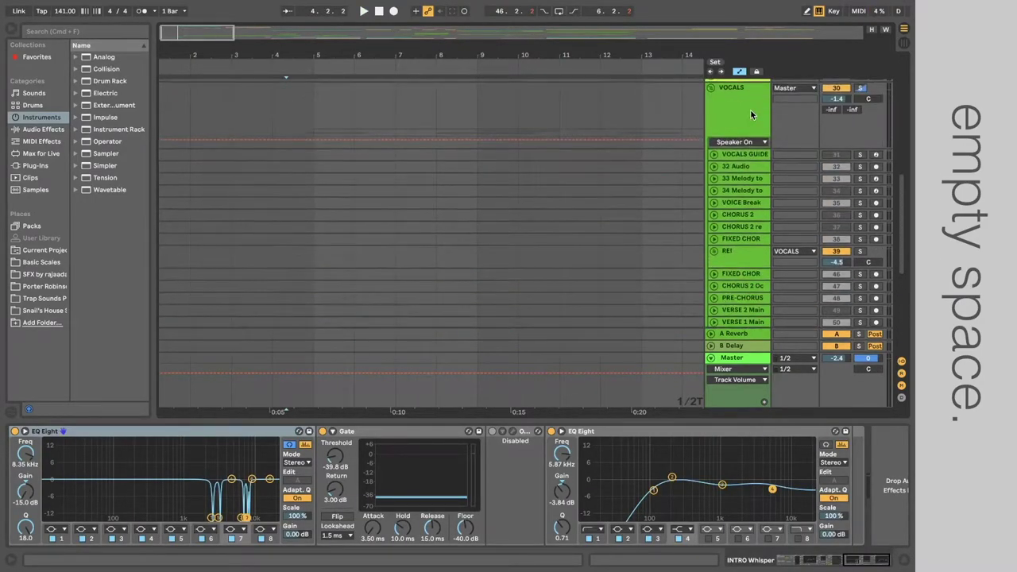
scroll(552, 234, down, 7)
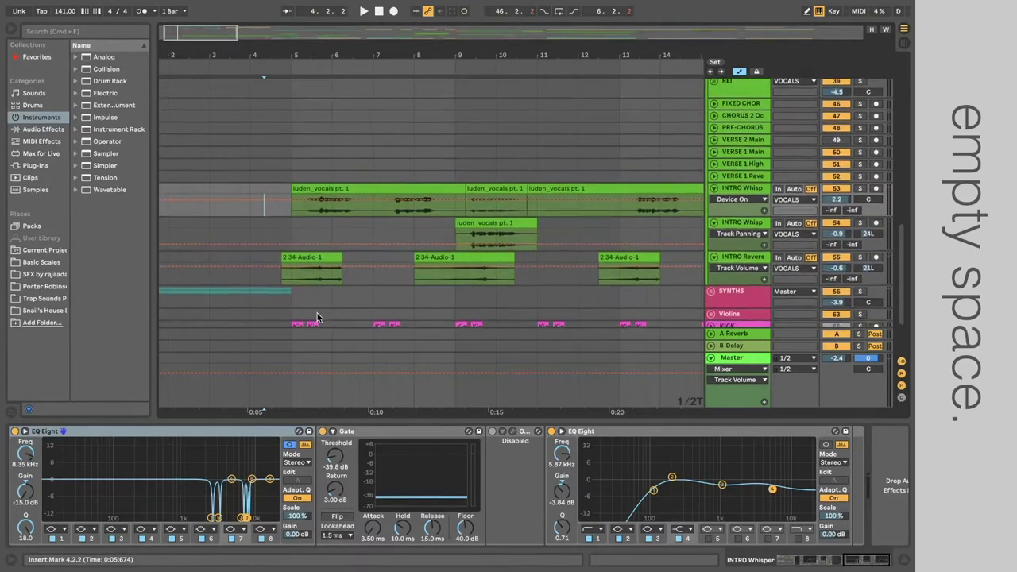
scroll(316, 278, down, 3)
scroll(286, 183, up, 3)
scroll(286, 183, left, 1)
click(274, 204)
key(space)
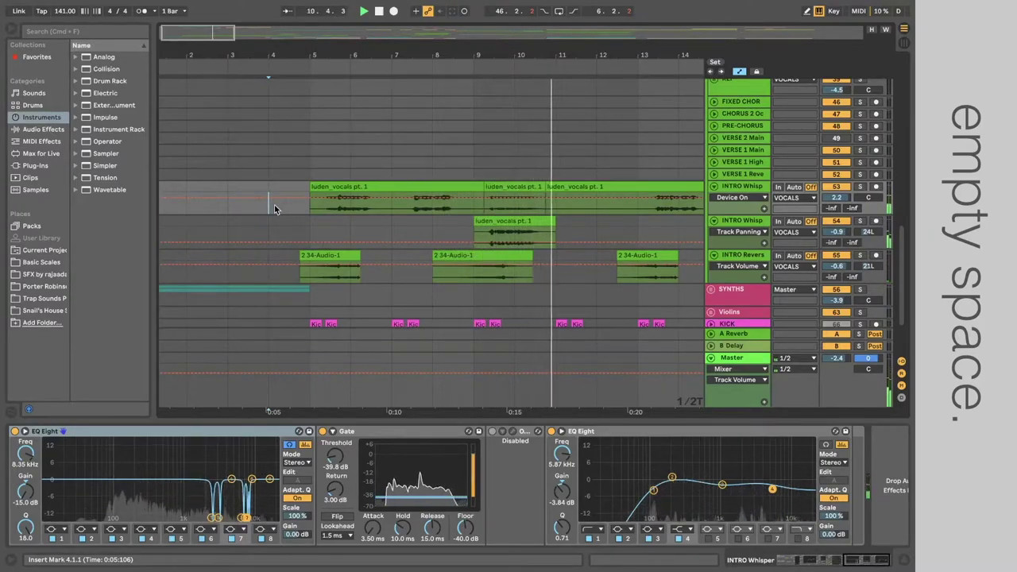
Follow the soloed intro vocals through the arrangement up to bar 19, examining the whisper, distort and reverse clips.
scroll(274, 205, down, 2)
scroll(274, 204, right, 3)
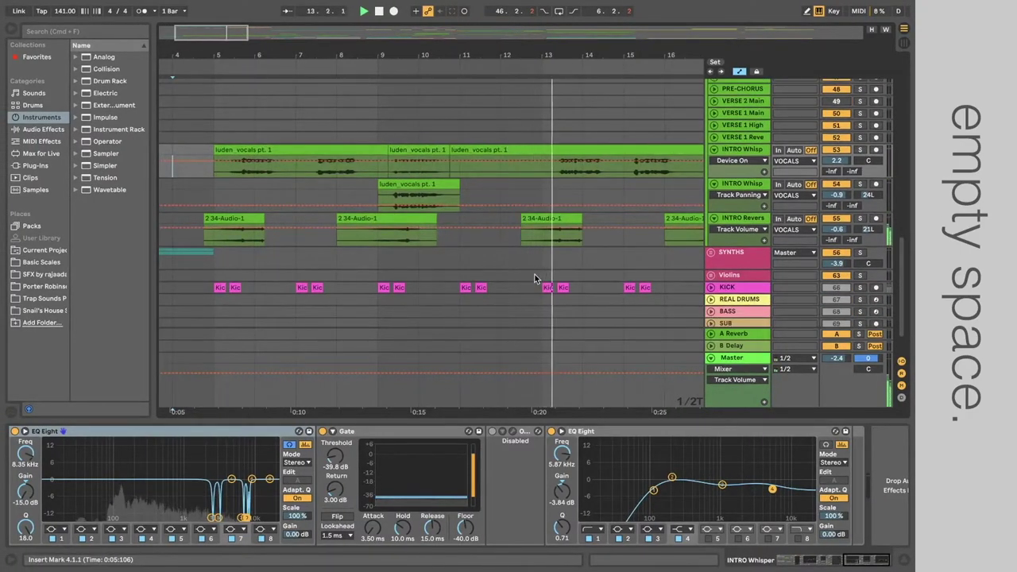
scroll(535, 278, right, 3)
scroll(535, 278, up, 1)
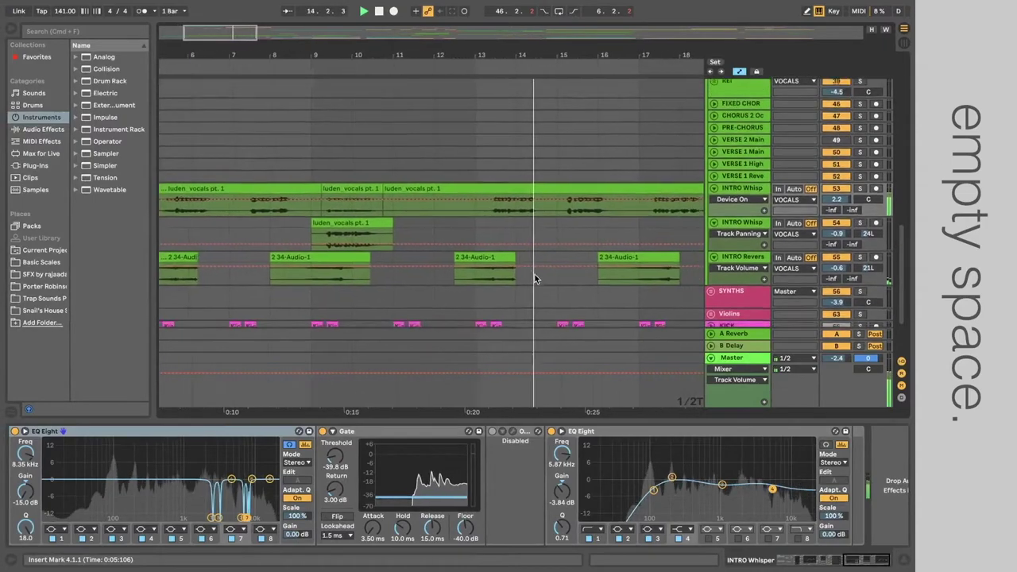
scroll(535, 274, right, 2)
scroll(535, 274, down, 1)
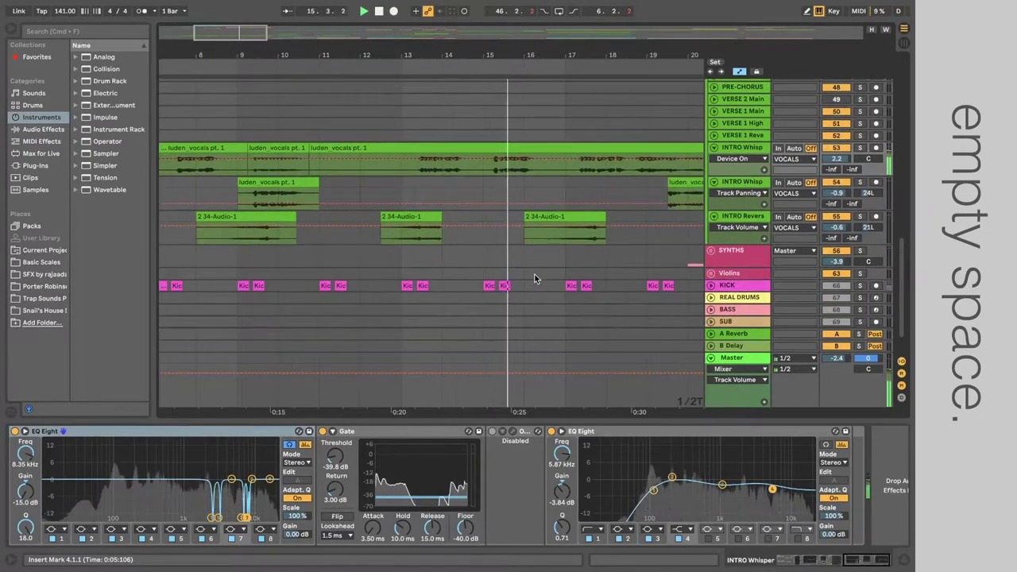
scroll(535, 275, right, 1)
scroll(535, 278, right, 1)
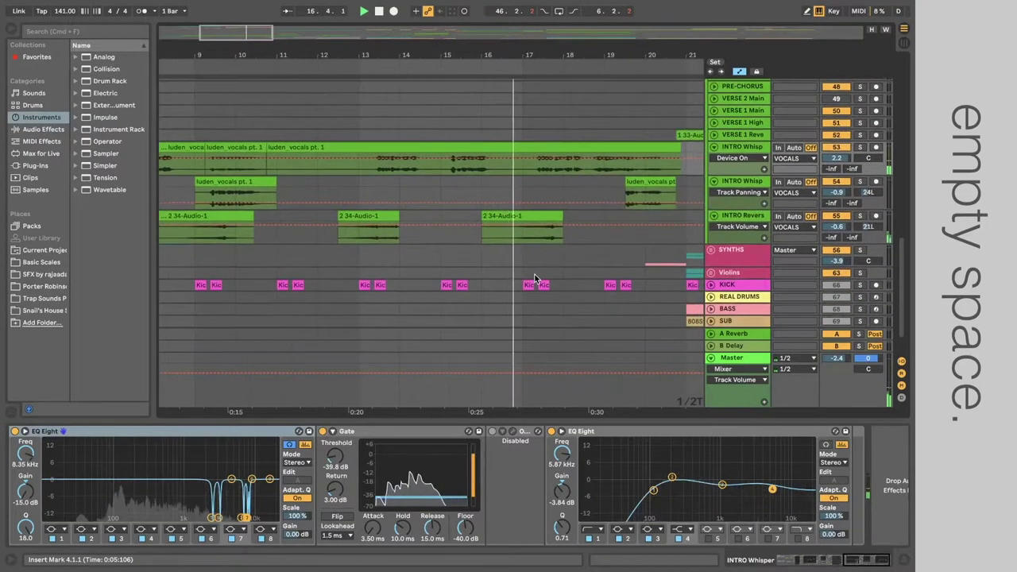
scroll(586, 246, right, 2)
scroll(586, 246, up, 1)
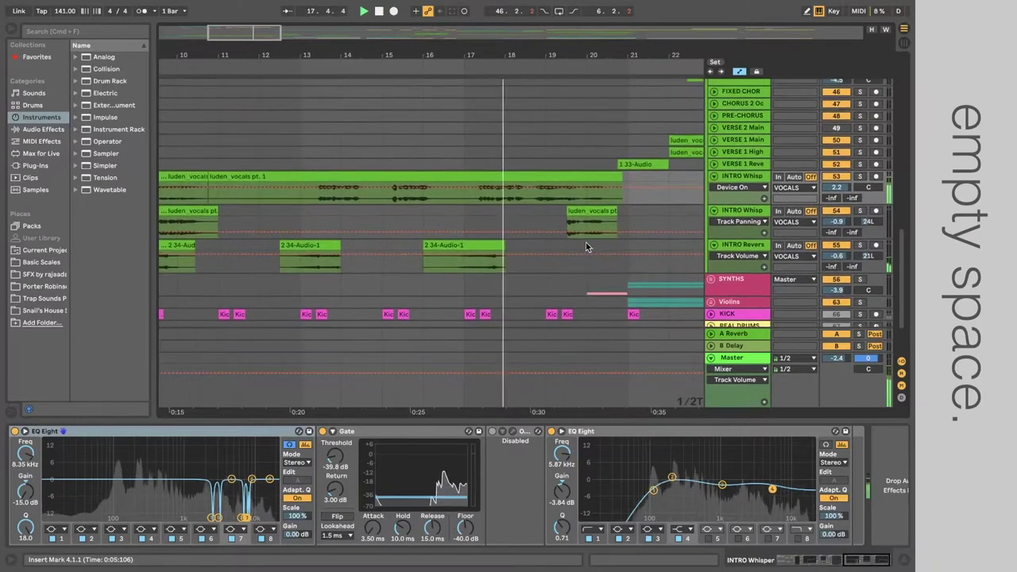
scroll(592, 248, right, 1)
scroll(592, 248, down, 1)
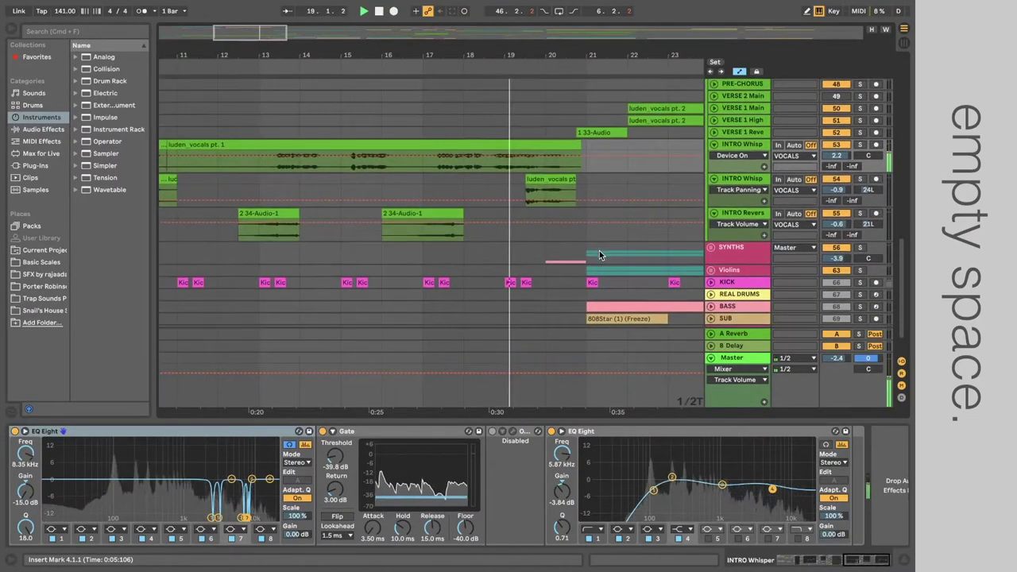
Stop playback, select the INTRO Whisper Distort clip at 19.3.1 and collapse the clip detail view.
click(570, 192)
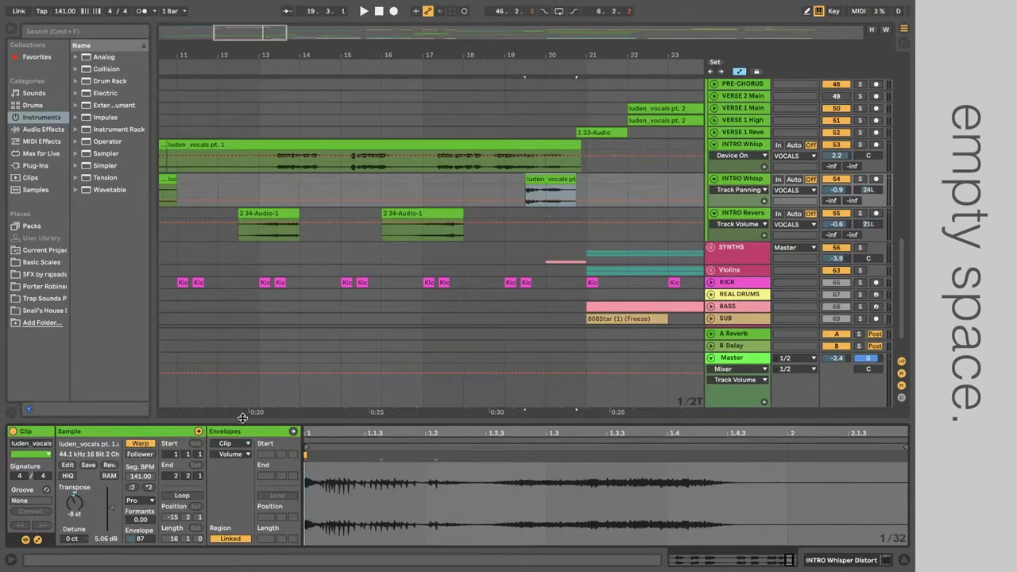
drag(242, 418, 242, 548)
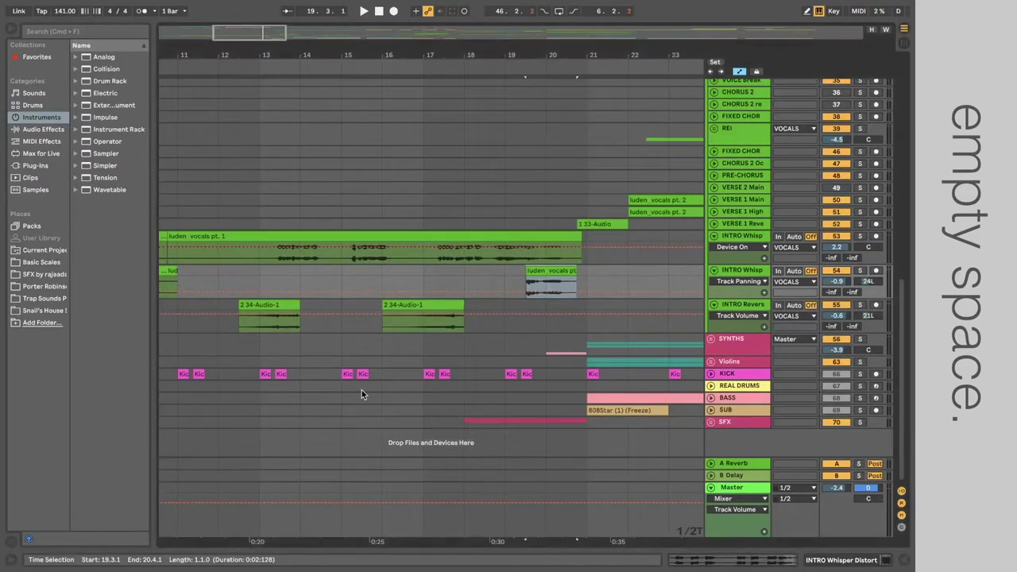
scroll(377, 364, down, 5)
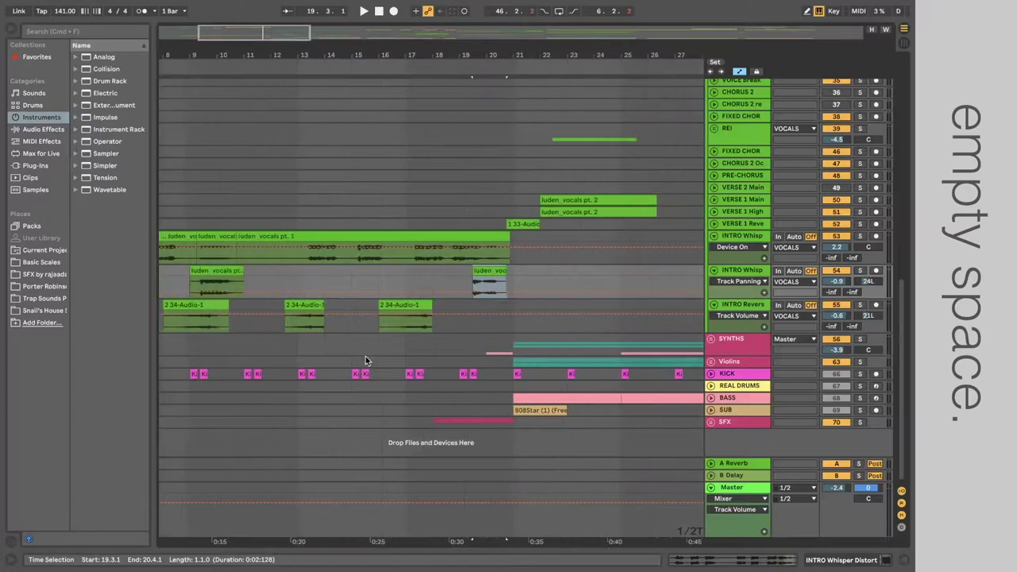
scroll(349, 367, down, 1)
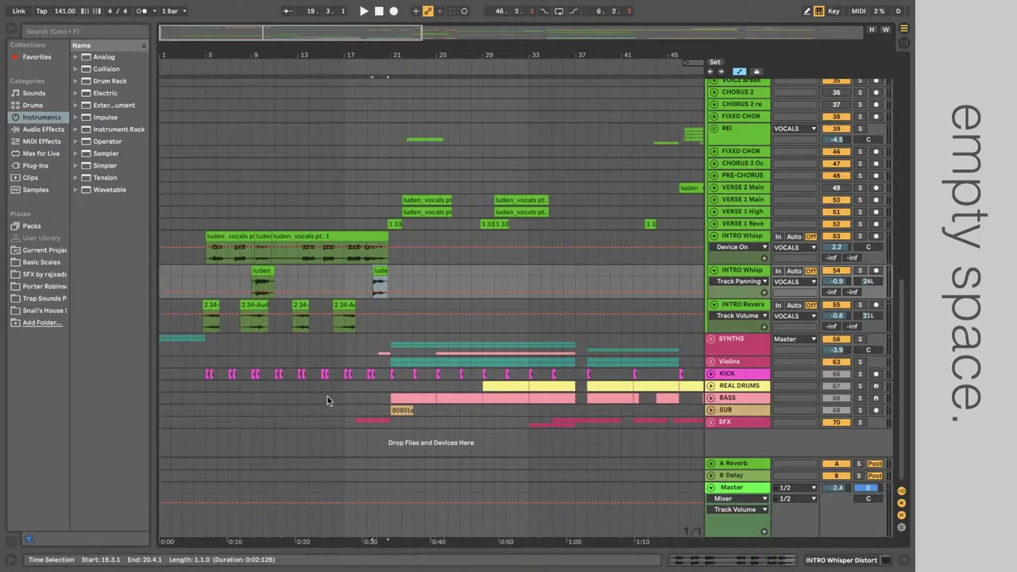
Unfold the SFX group, solo its RISERS track and play the first riser clip from position 20.1.1.
click(711, 422)
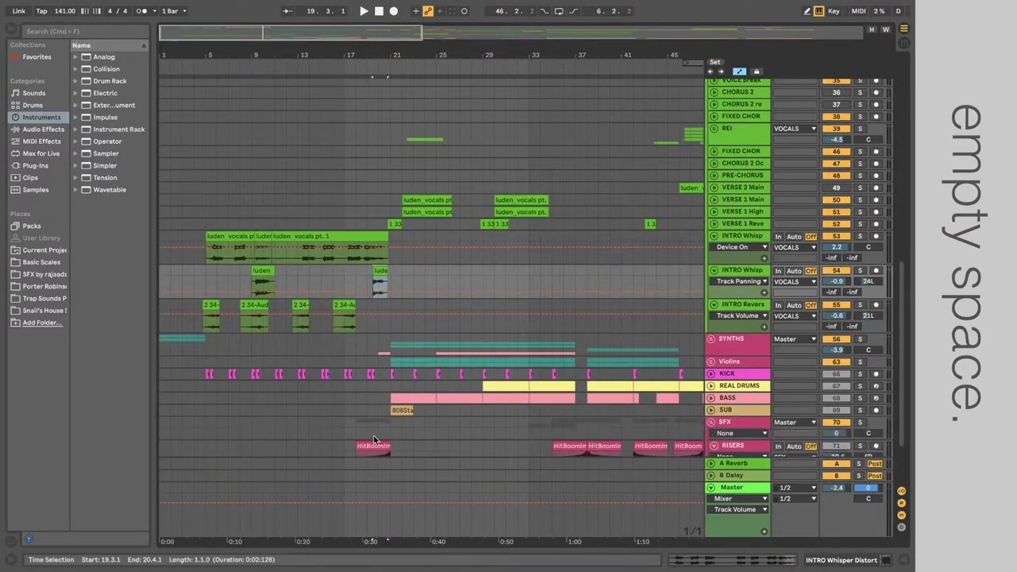
scroll(387, 435, down, 2)
click(363, 388)
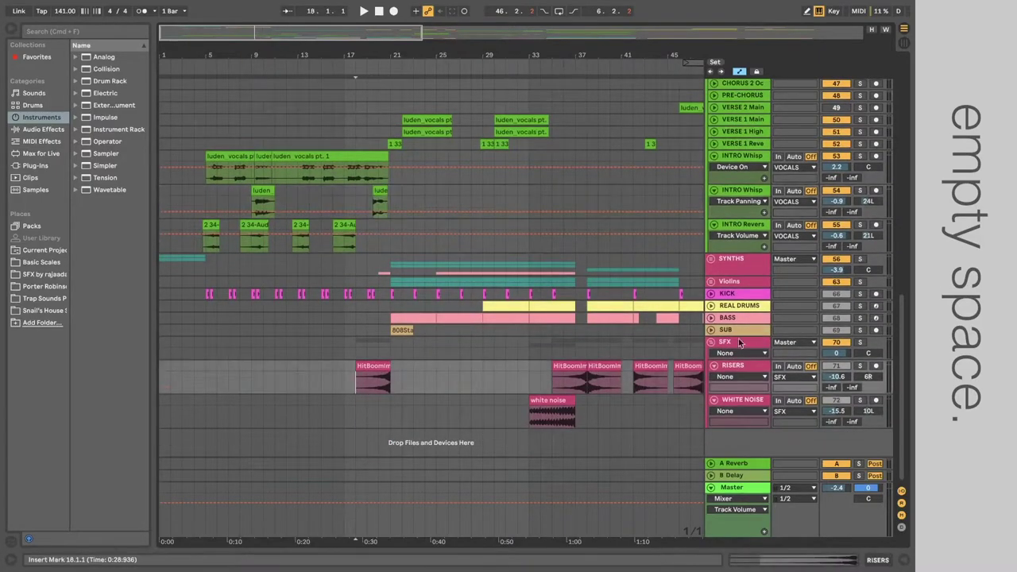
click(378, 380)
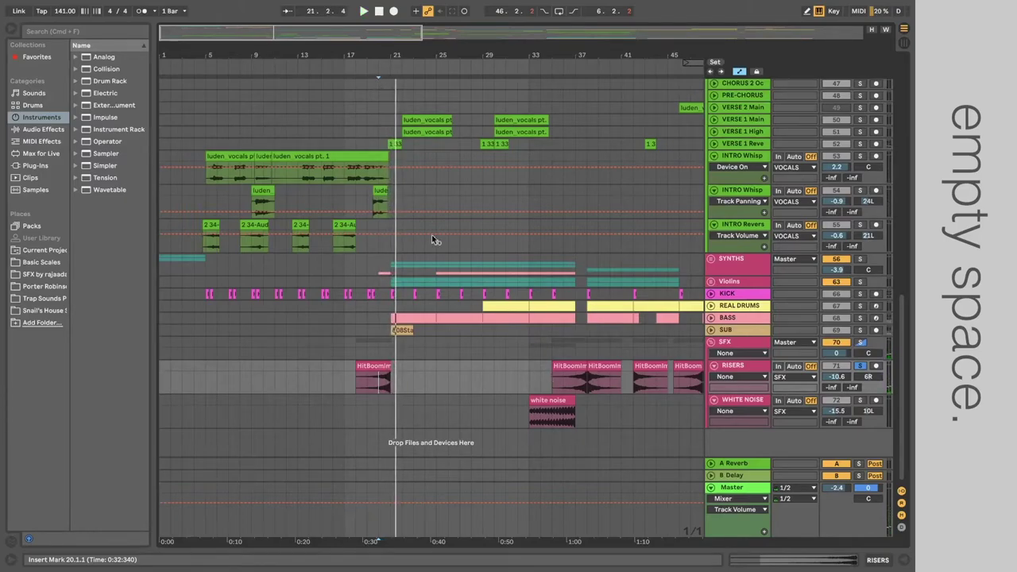
Fold the two INTRO Whisper tracks, the INTRO Reverse track and the SFX group.
click(712, 157)
click(713, 168)
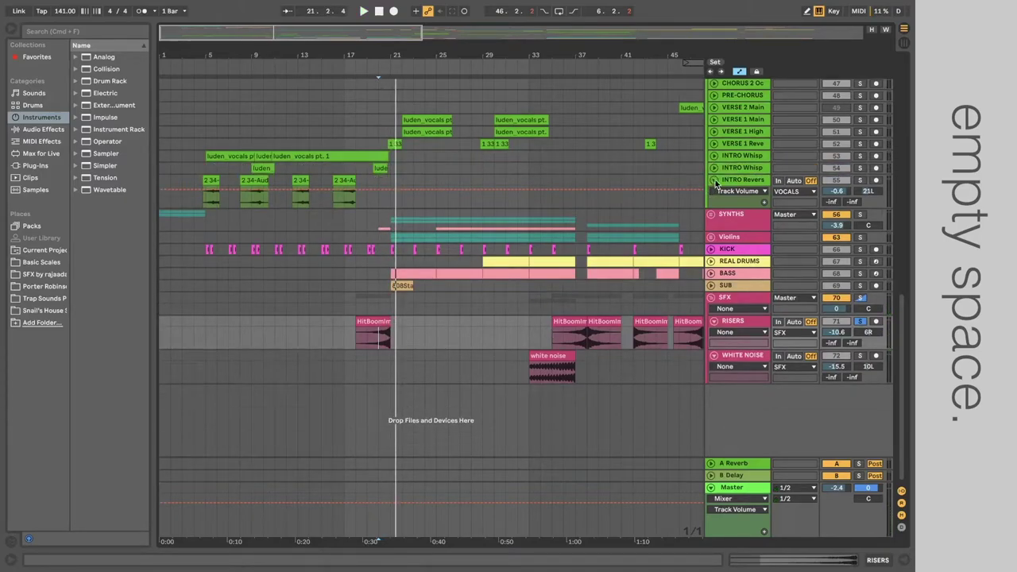
click(713, 179)
scroll(533, 202, up, 3)
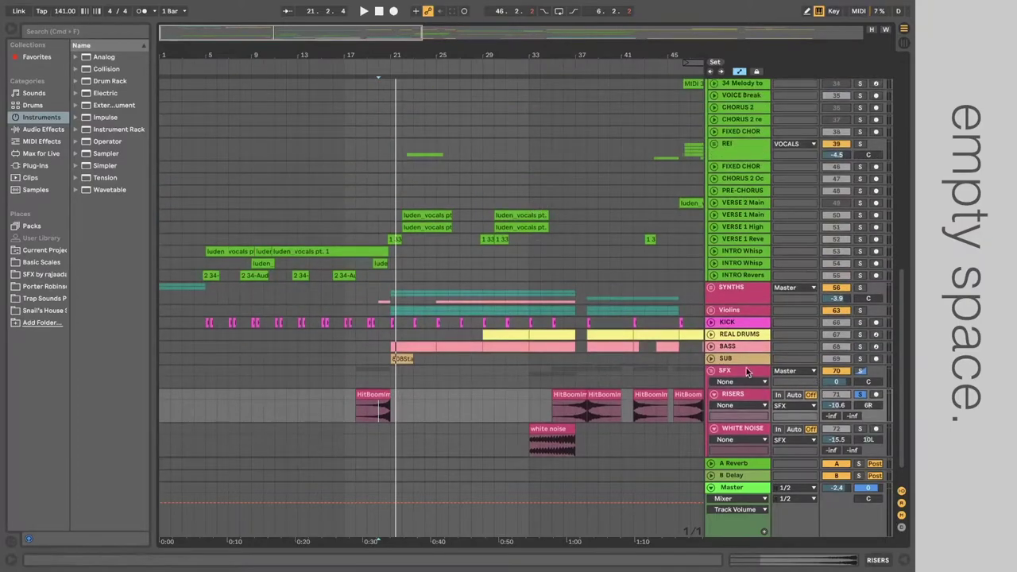
click(711, 374)
Turn off the SFX solo and play the full mix from position 20.1.1.
scroll(499, 267, up, 6)
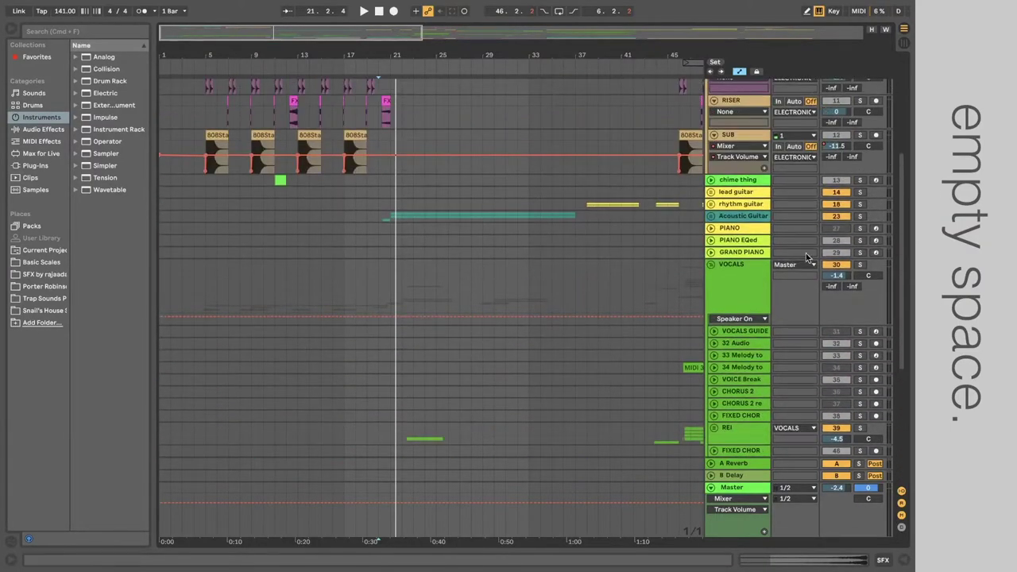
scroll(628, 257, down, 2)
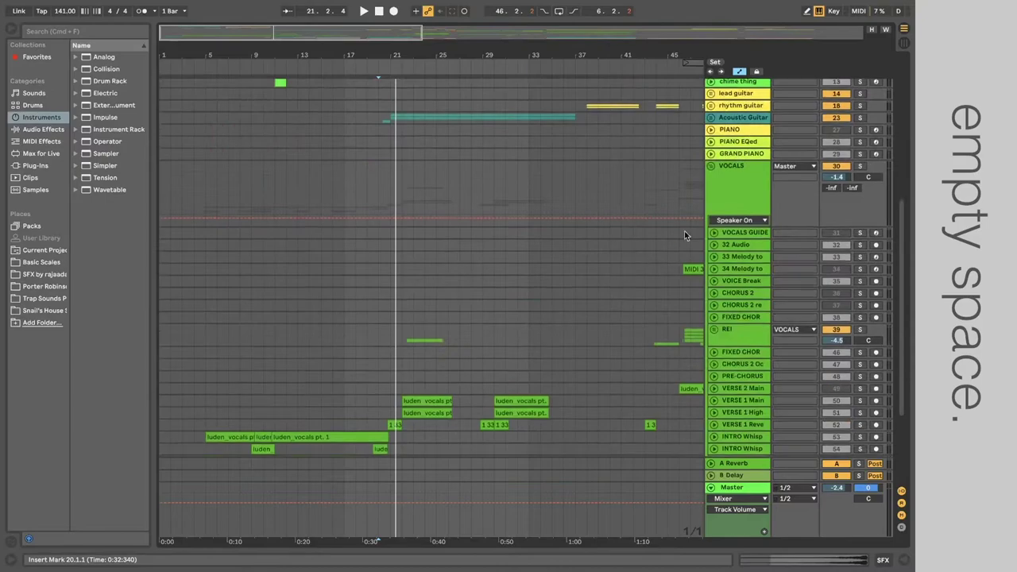
scroll(480, 288, up, 8)
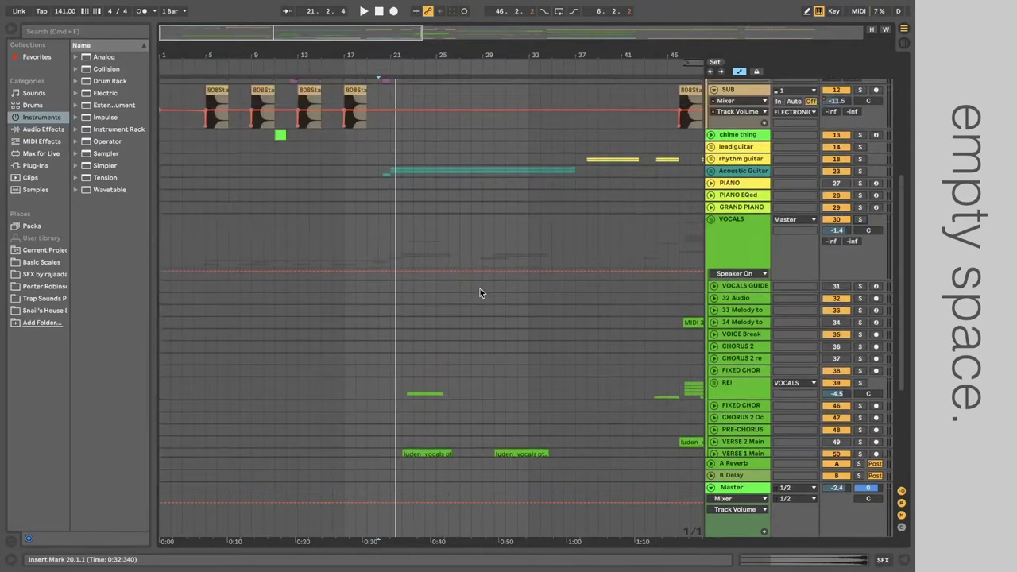
scroll(477, 287, down, 10)
click(382, 271)
key(space)
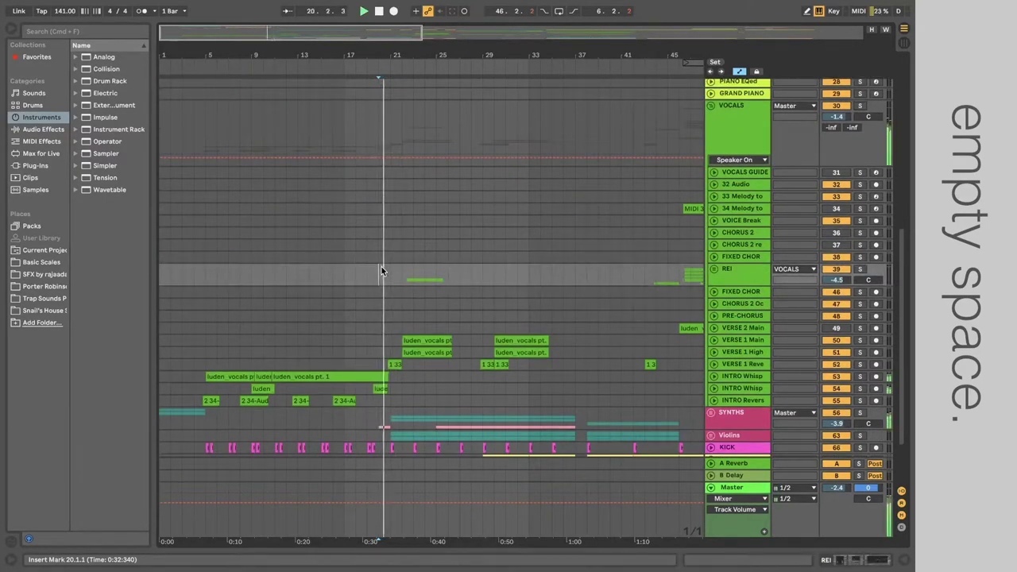
Unfold the SYNTHS and Violins groups to show their tracks during playback.
scroll(381, 271, down, 3)
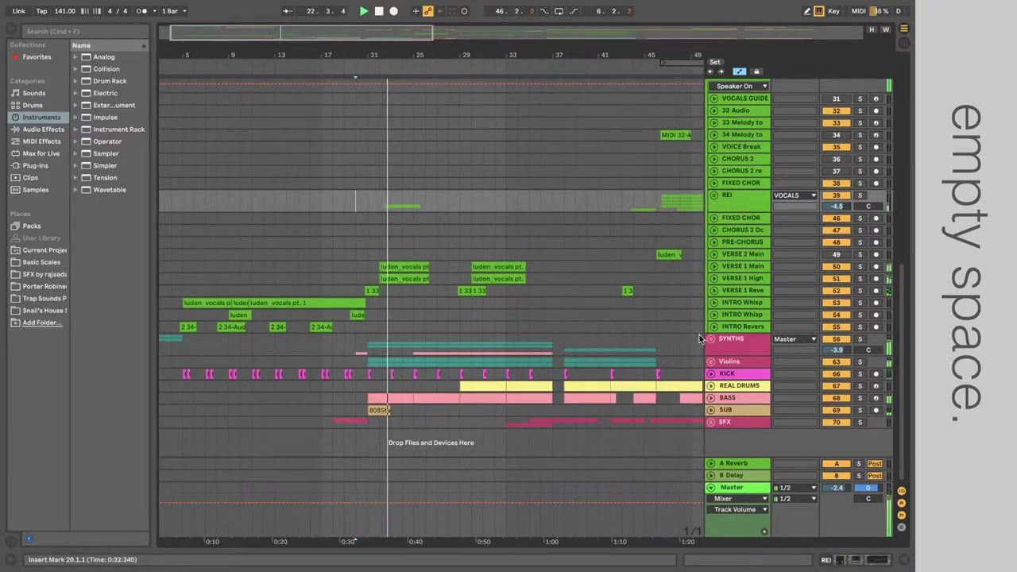
key(Right)
scroll(479, 316, down, 5)
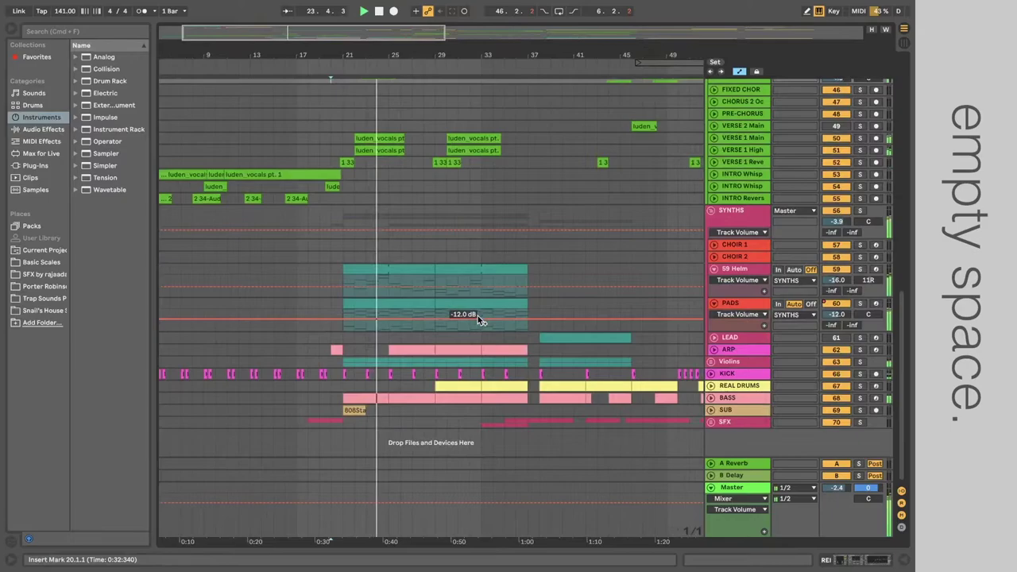
click(711, 363)
scroll(412, 388, down, 3)
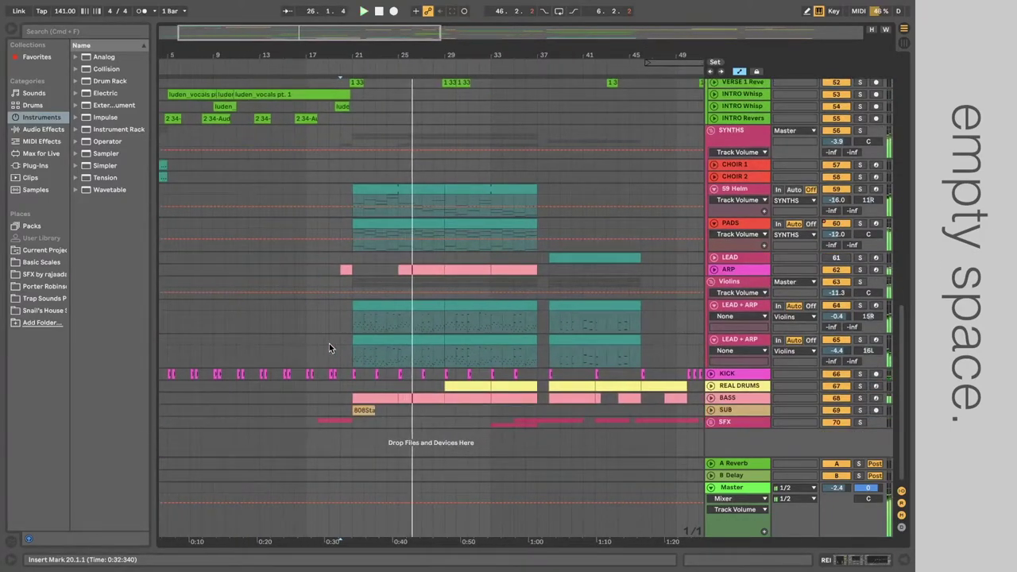
Stop playback, unfold the REI vocal group, select the 1 octave higher clip at bar 22 and fold the 45 rei track.
scroll(328, 347, up, 15)
scroll(342, 315, down, 4)
scroll(342, 313, up, 4)
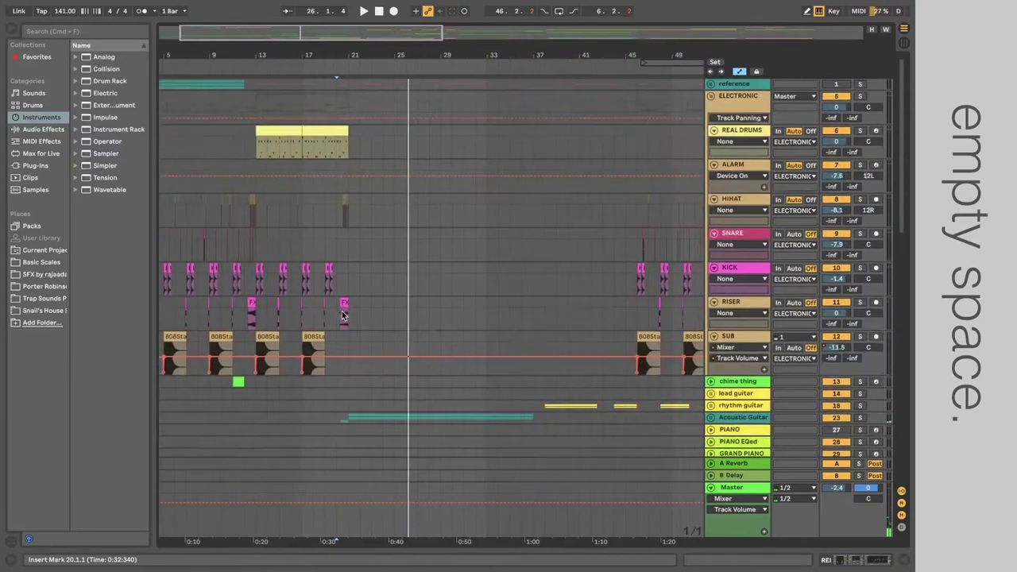
scroll(378, 274, down, 7)
scroll(378, 286, down, 7)
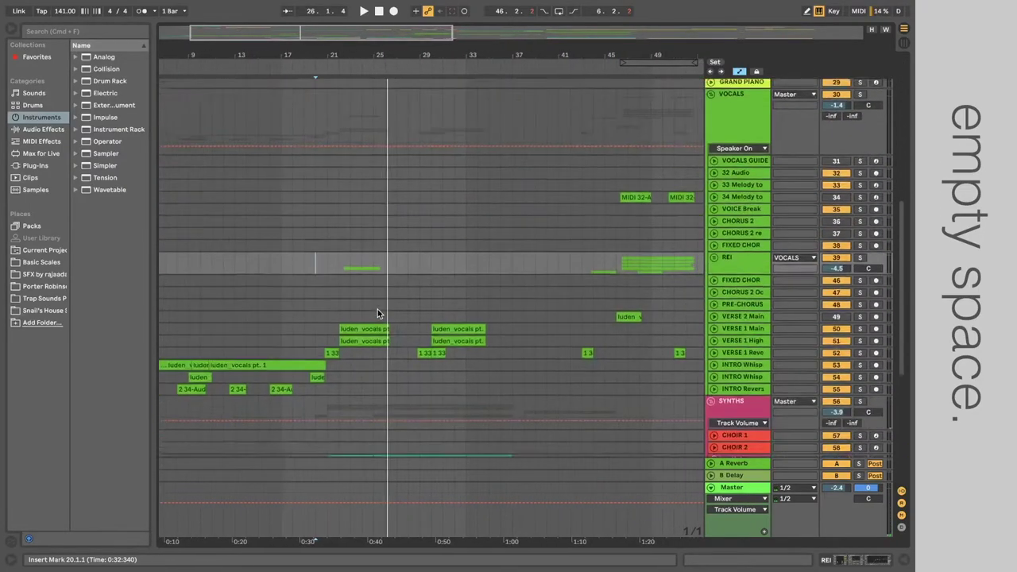
click(715, 257)
scroll(506, 306, down, 4)
click(355, 252)
click(355, 253)
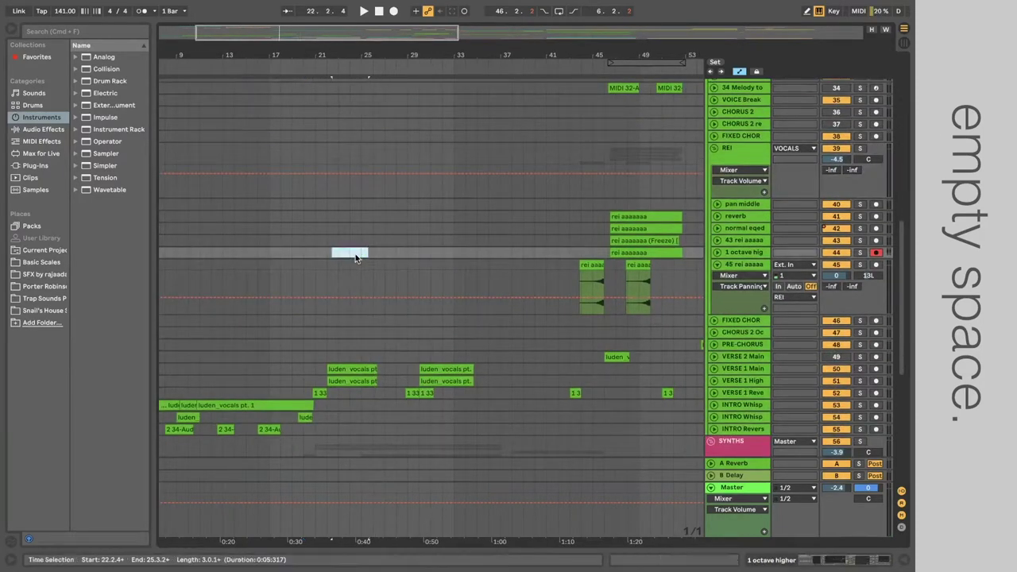
click(714, 264)
Fold the VOCALS group and play the full mix from position 20.1.1 again.
scroll(560, 238, up, 10)
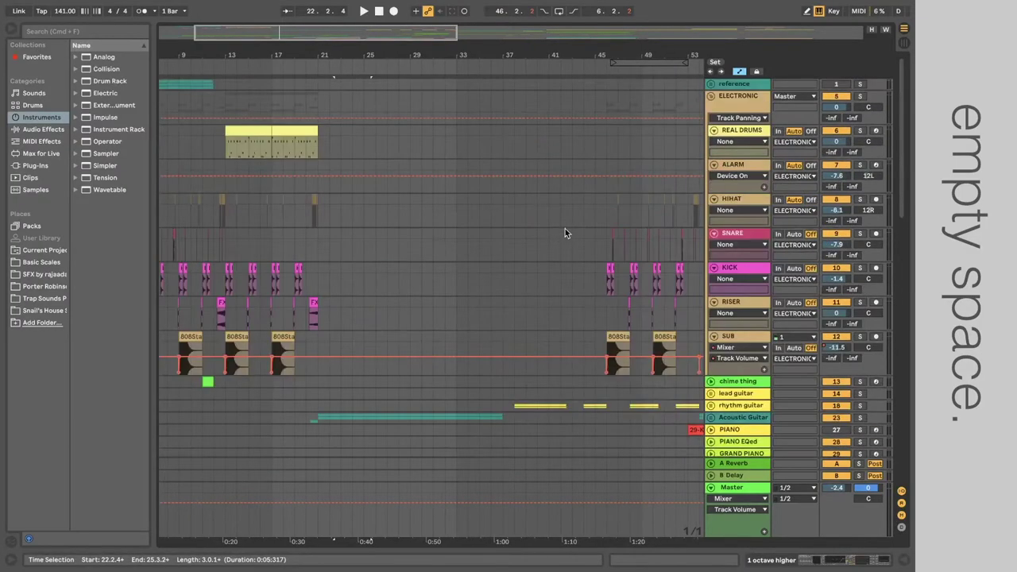
scroll(686, 405, down, 5)
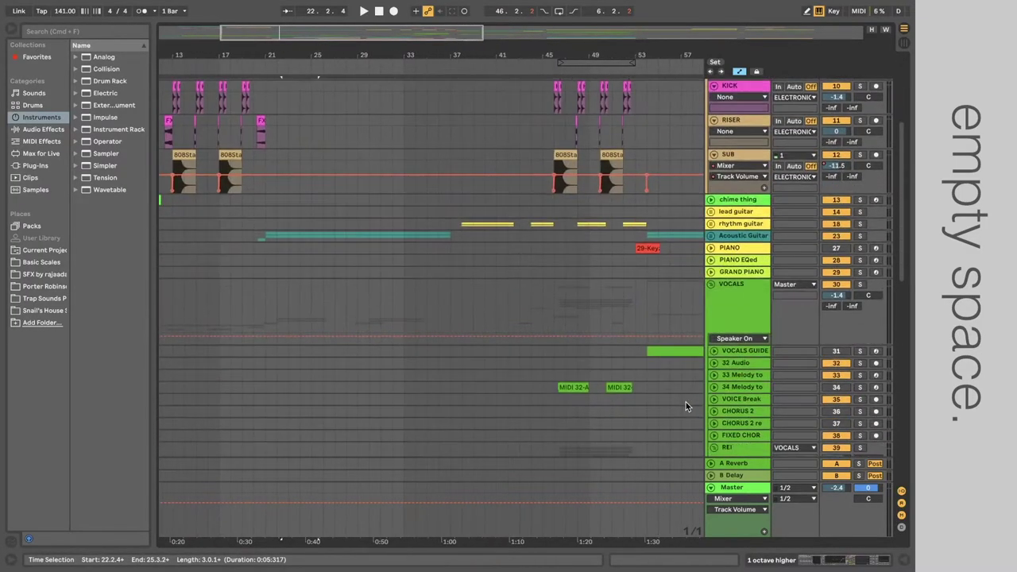
click(713, 286)
scroll(453, 293, down, 5)
click(259, 344)
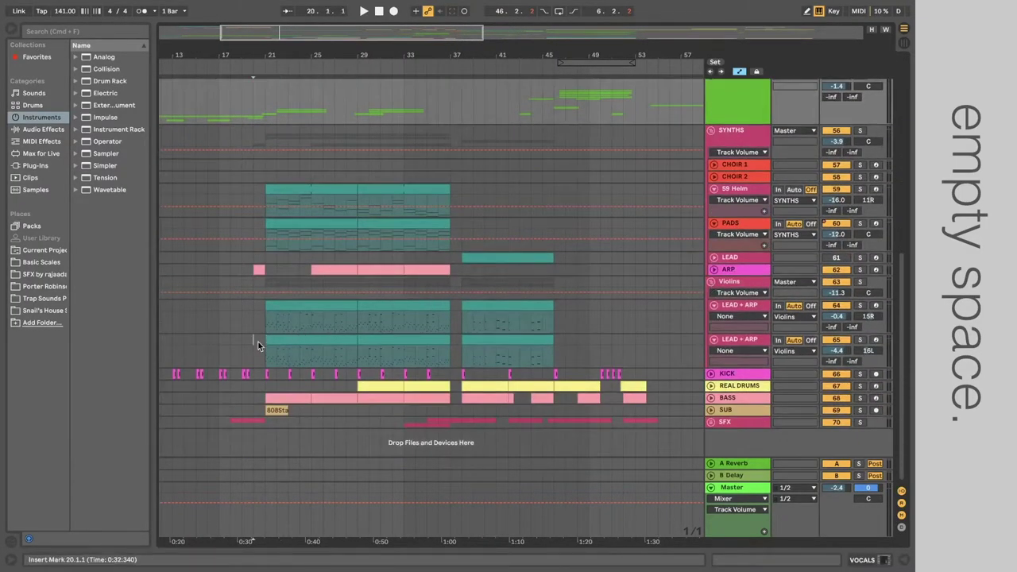
key(space)
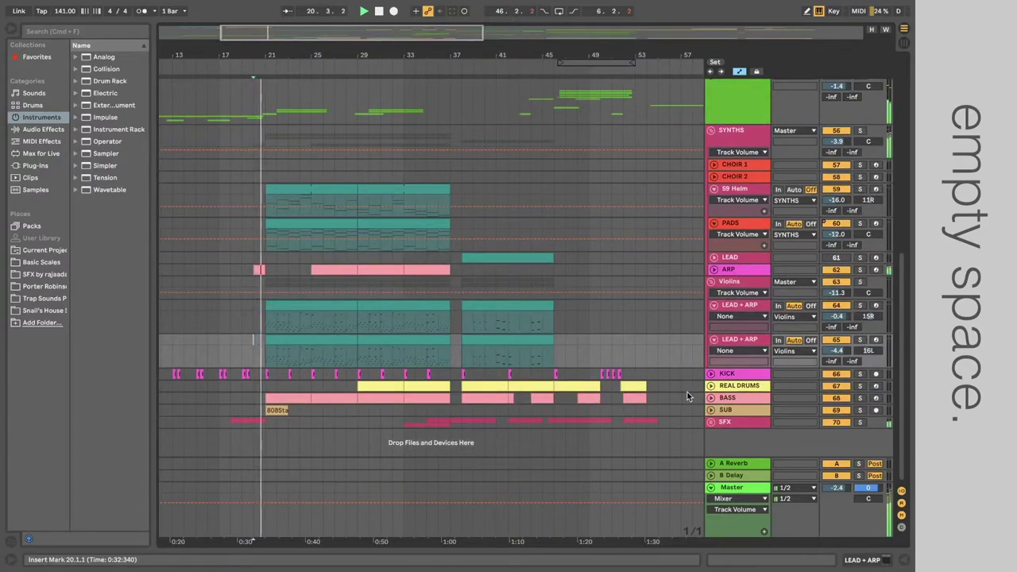
Unfold the BASS and REAL DRUMS tracks to show their clips beside the synths, and stop playback in bar 25.
click(711, 397)
click(711, 385)
scroll(596, 348, down, 3)
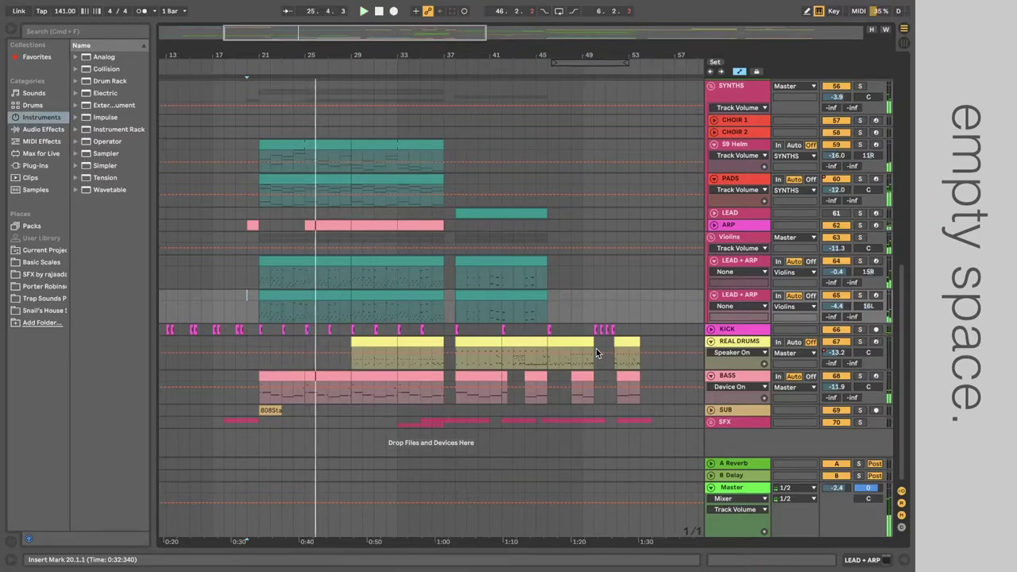
scroll(386, 309, left, 3)
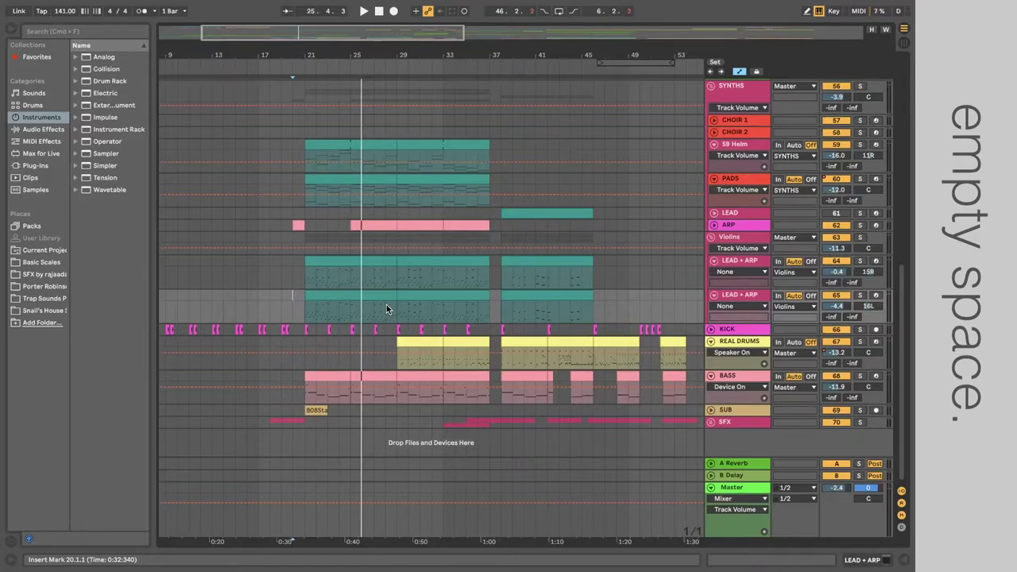
scroll(386, 309, up, 2)
scroll(387, 309, left, 2)
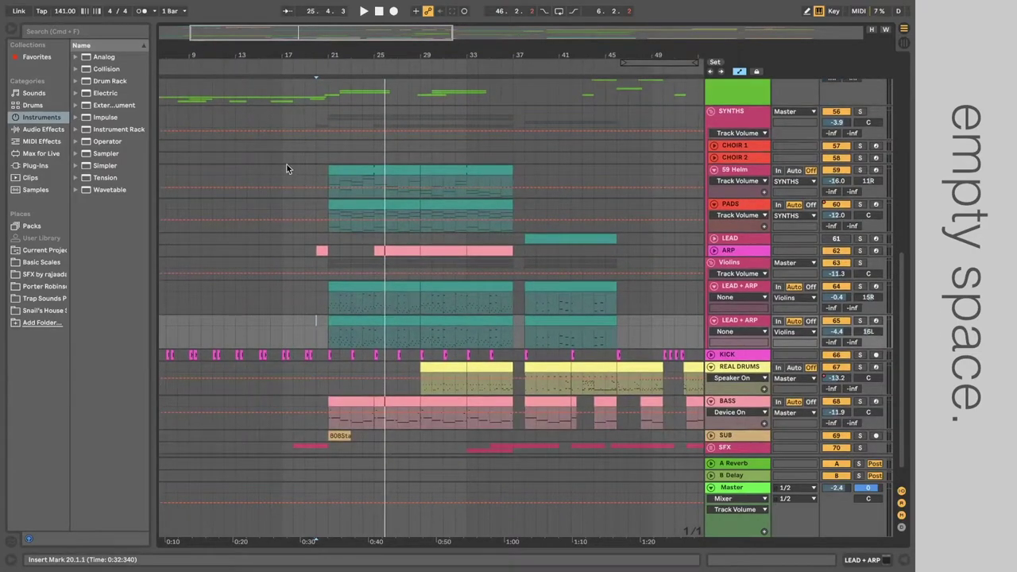
Solo the 59 Helm track and play it from 21.1.1.
click(325, 179)
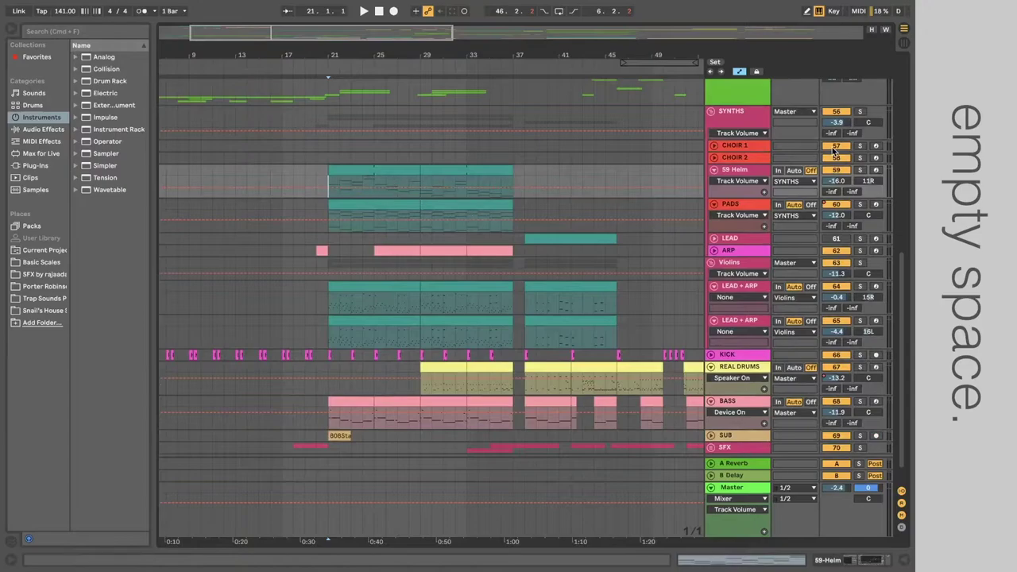
click(860, 170)
key(space)
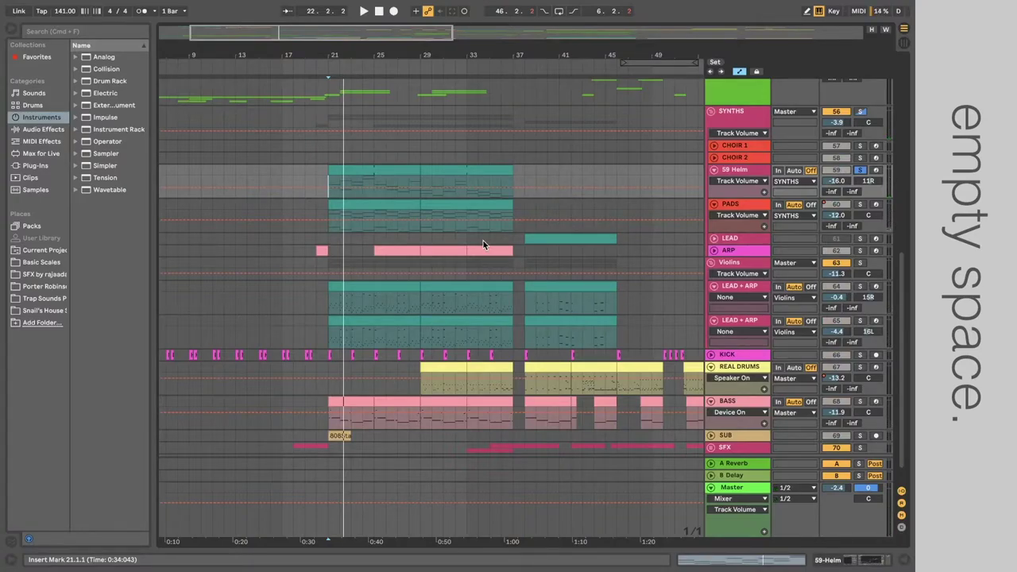
Solo the PADS track and audition it from 21.1.1.
click(328, 227)
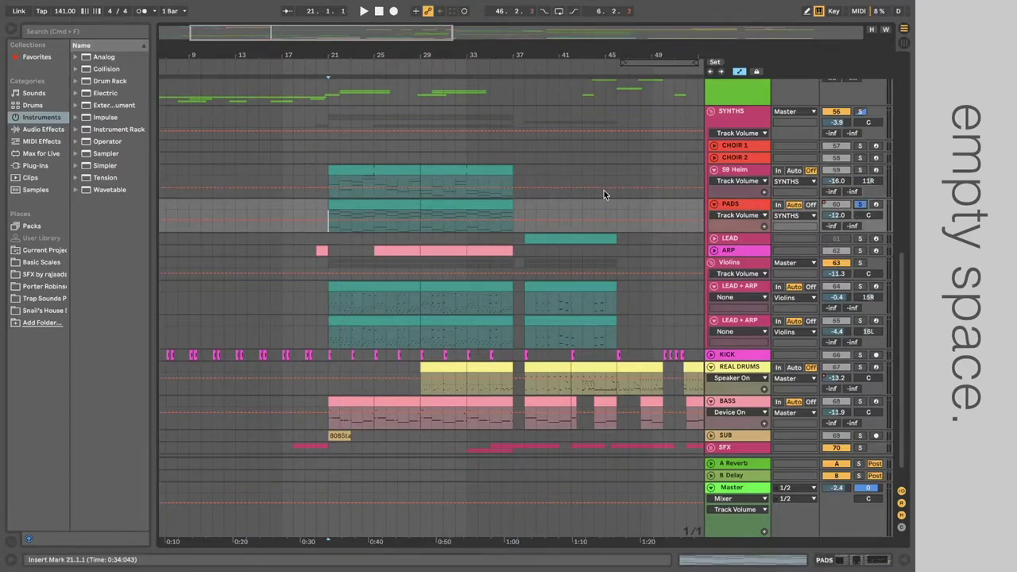
key(space)
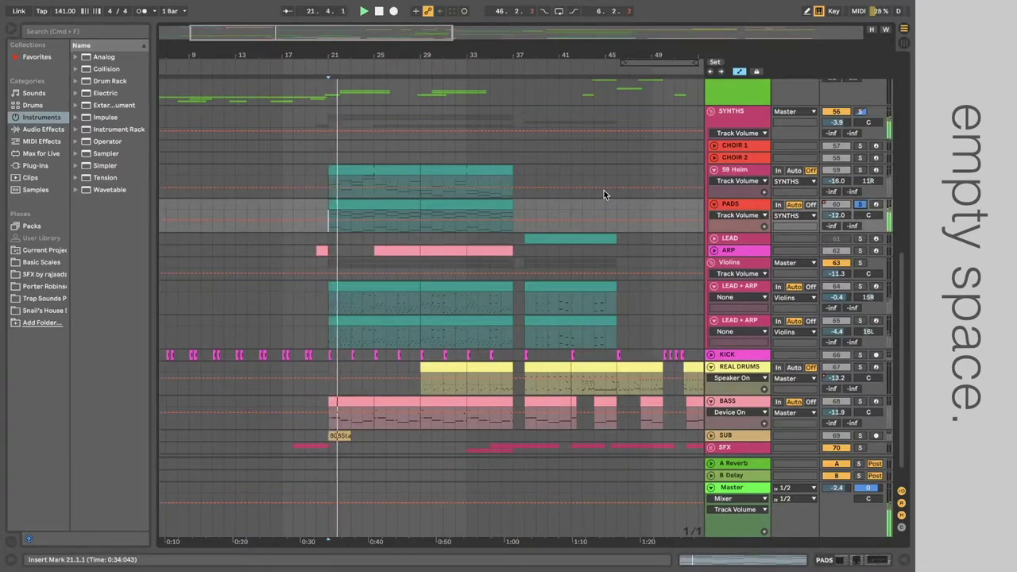
scroll(509, 218, down, 2)
Solo the Violins group, play it briefly and stop playback.
click(393, 260)
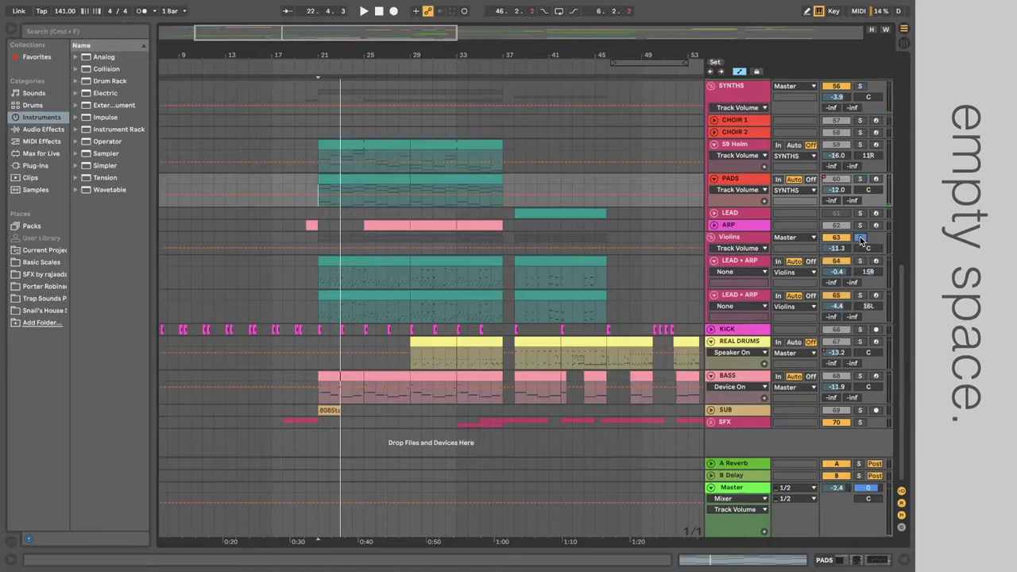
key(space)
key(space)
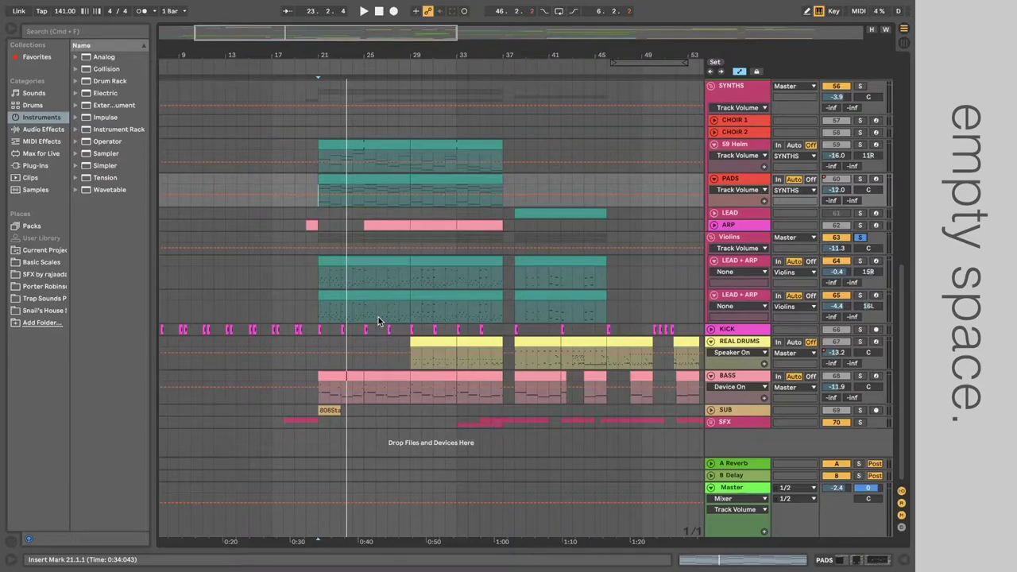
Open the LABS instrument window of the first LEAD + ARP track to view its preset, and close it.
double_click(749, 261)
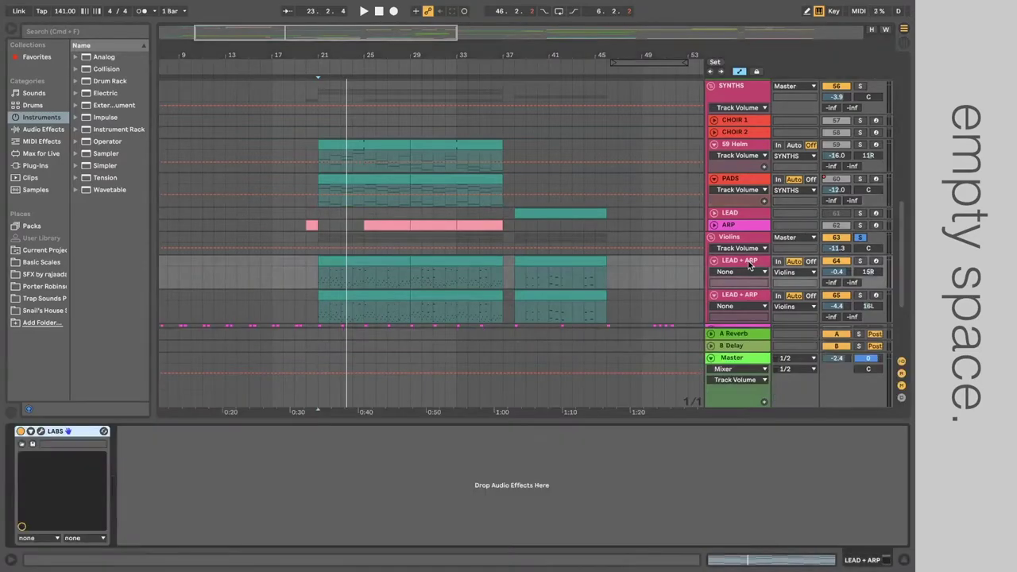
click(40, 431)
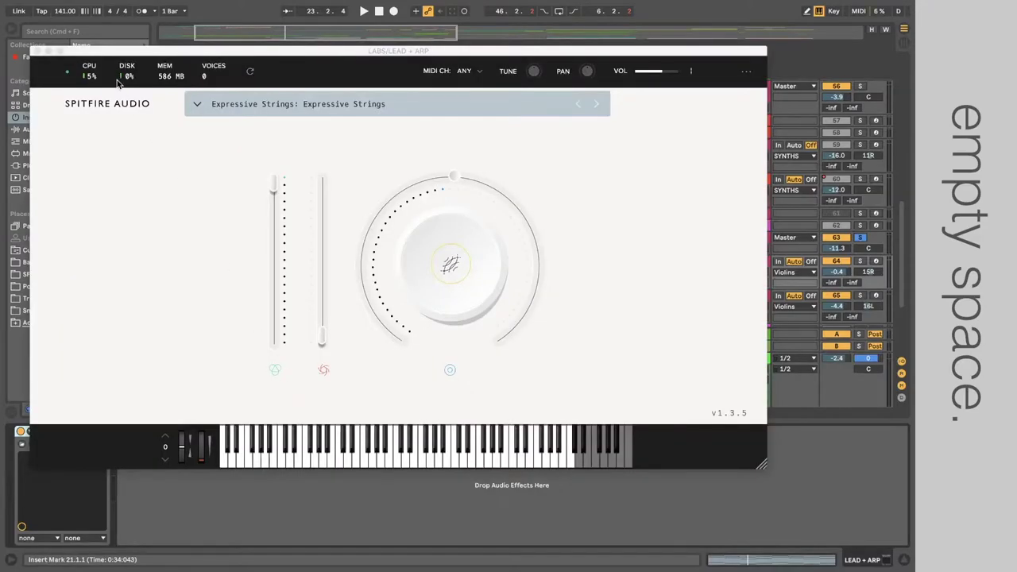
drag(111, 59, 148, 63)
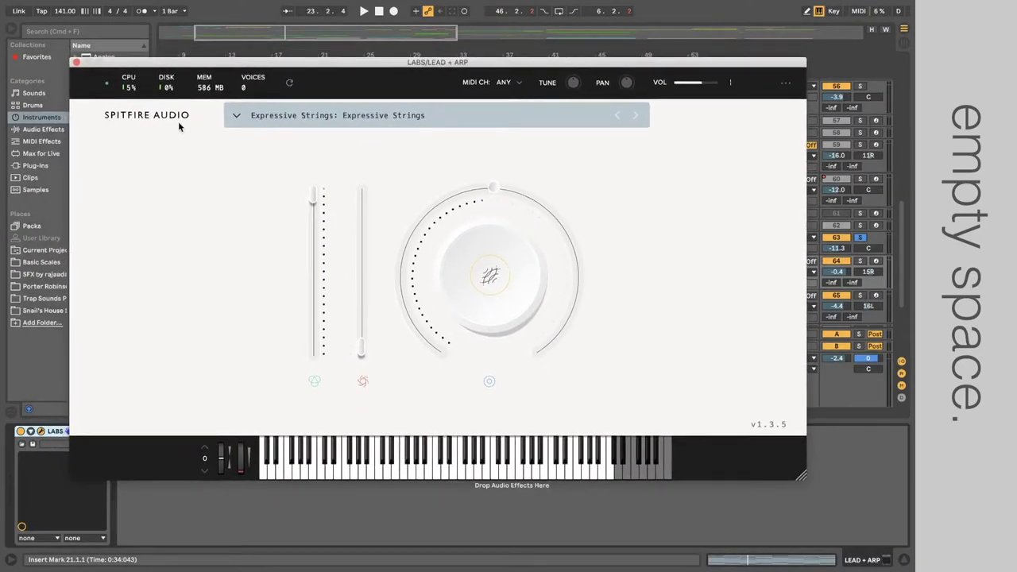
click(76, 63)
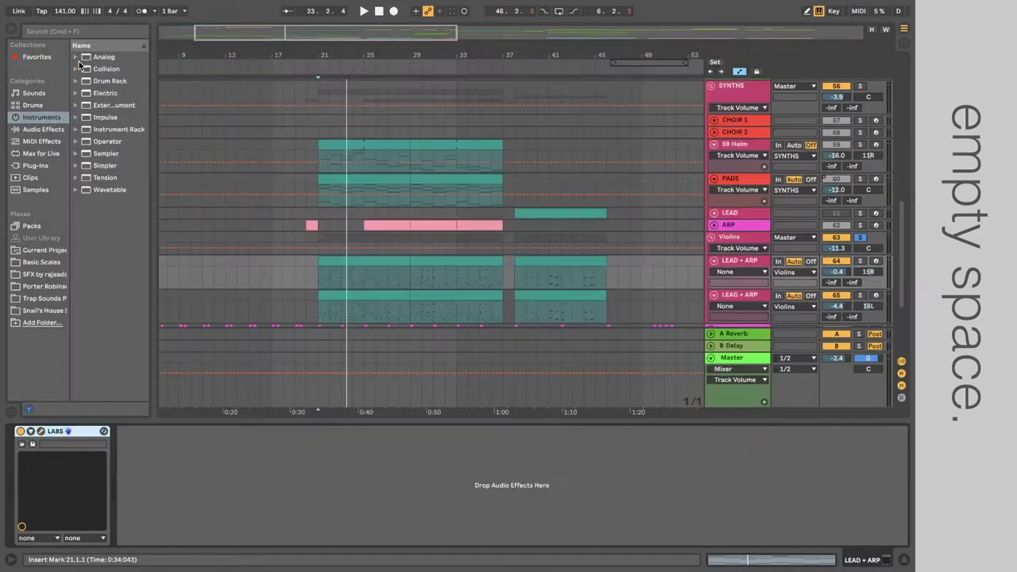
Play the soloed Violins group from 21.1.1, with the first LEAD + ARP track selected to show its device.
click(319, 168)
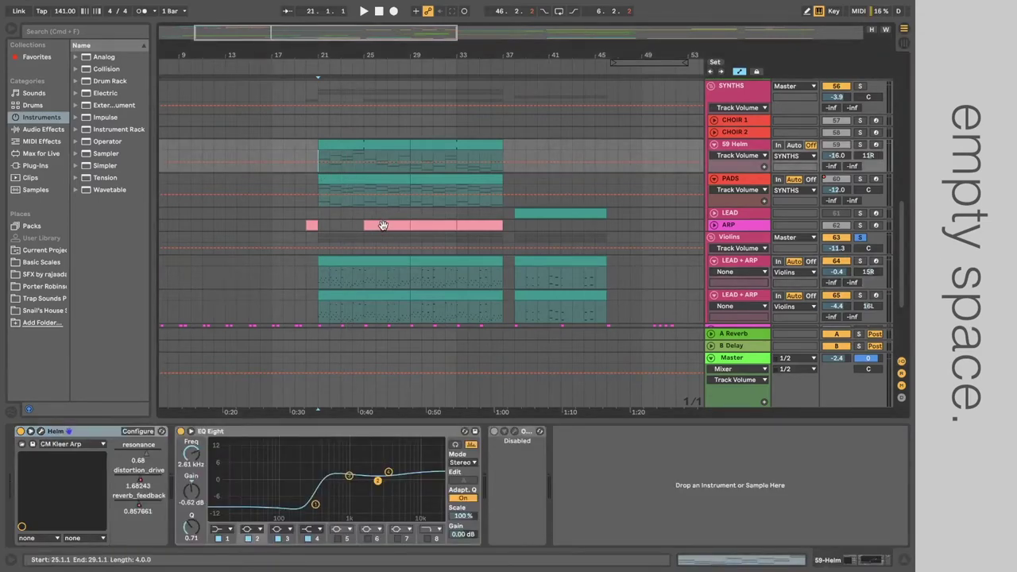
key(space)
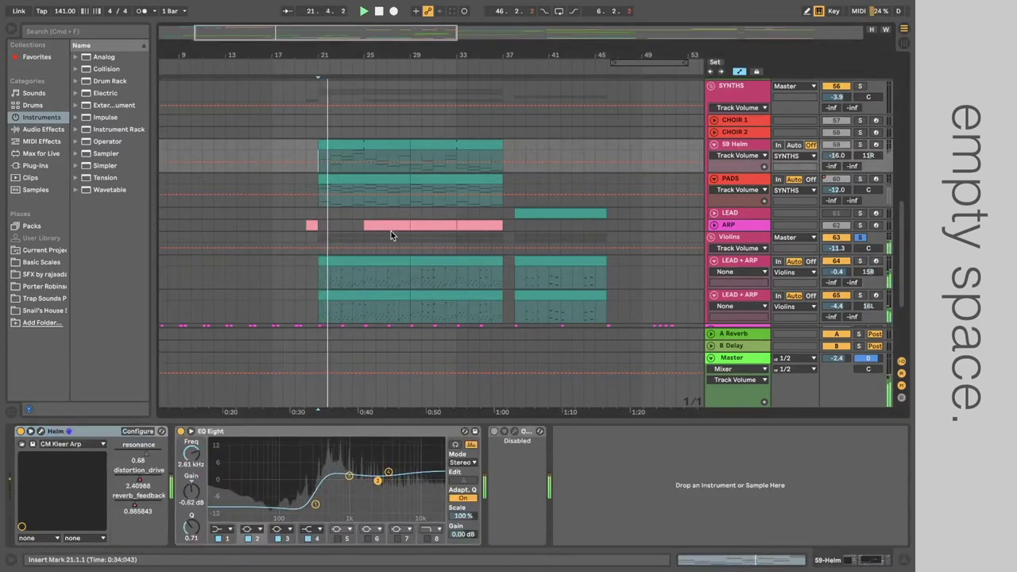
scroll(458, 264, down, 3)
click(308, 229)
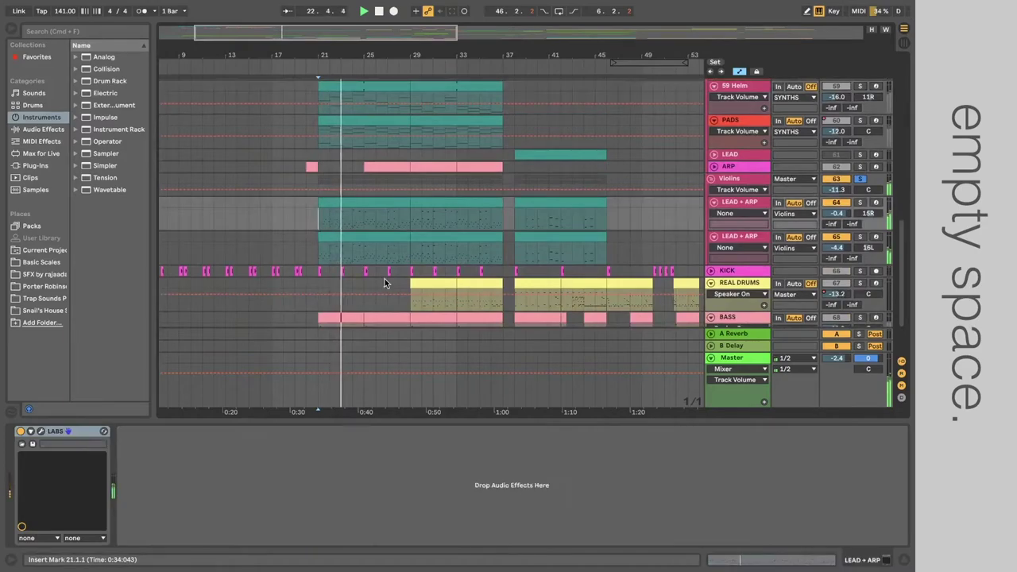
scroll(384, 278, down, 4)
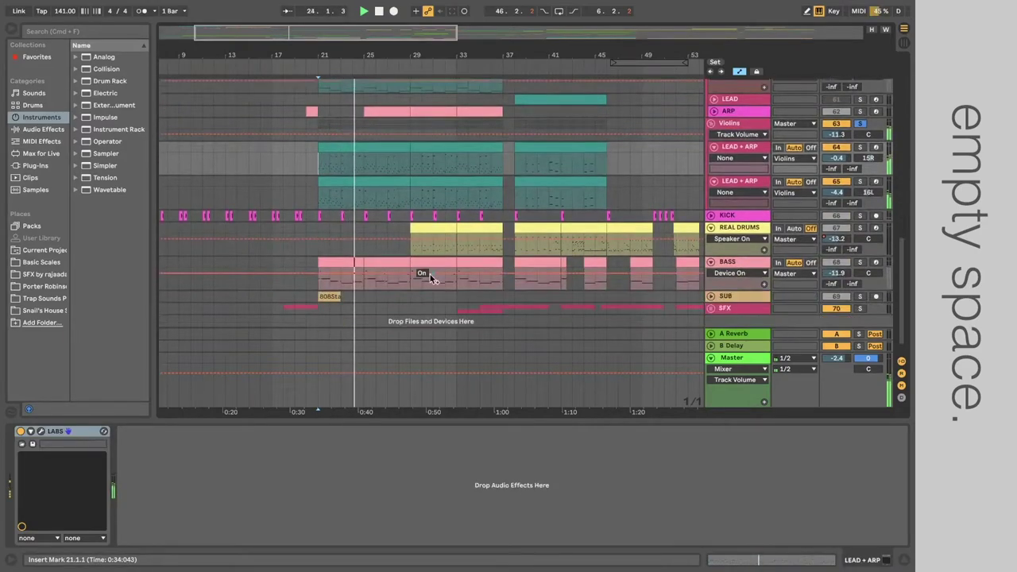
Solo the BASS track, play it from 21.1.1, and view its TSC pedal plug-in window before closing it.
click(318, 269)
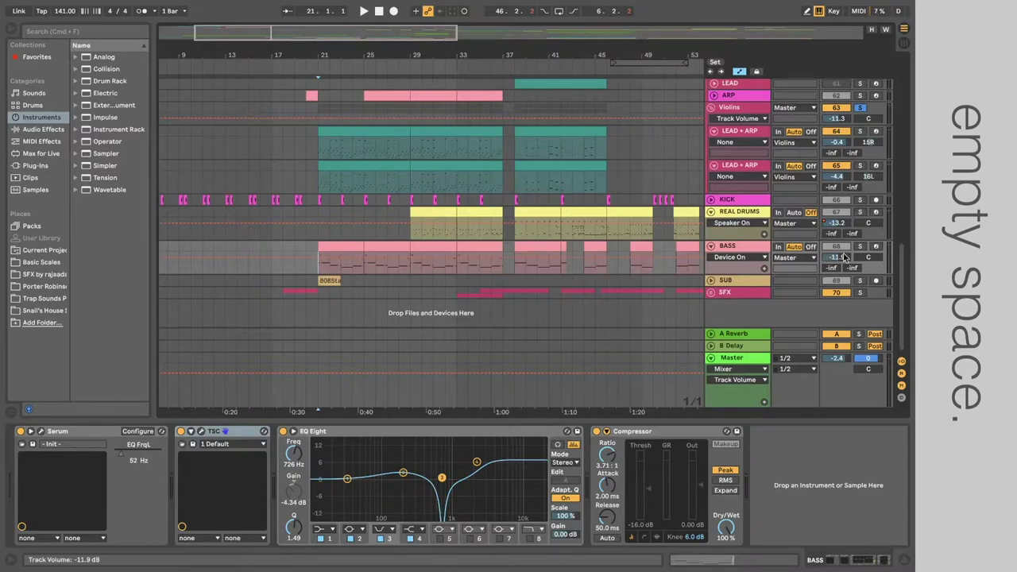
key(space)
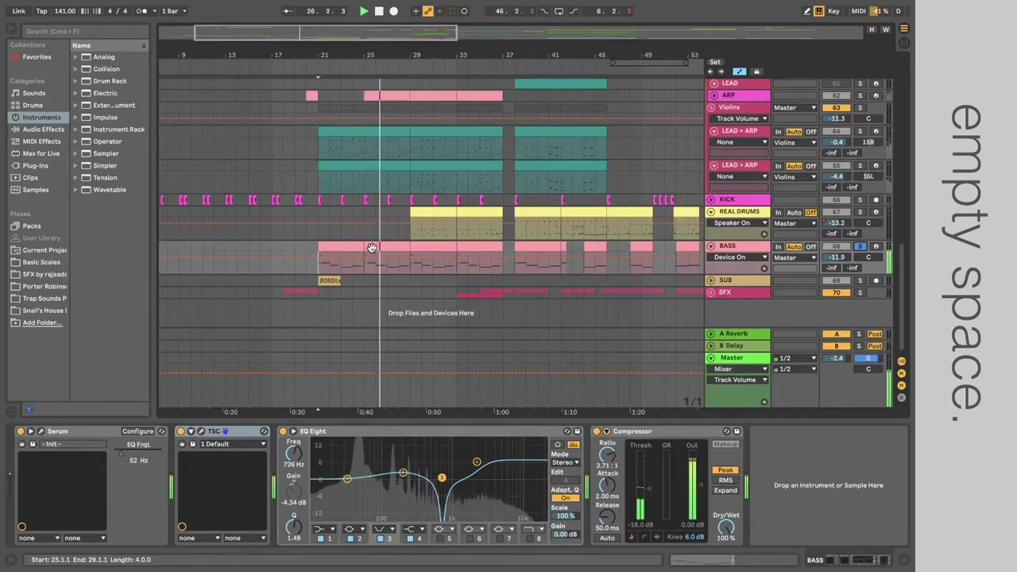
click(201, 432)
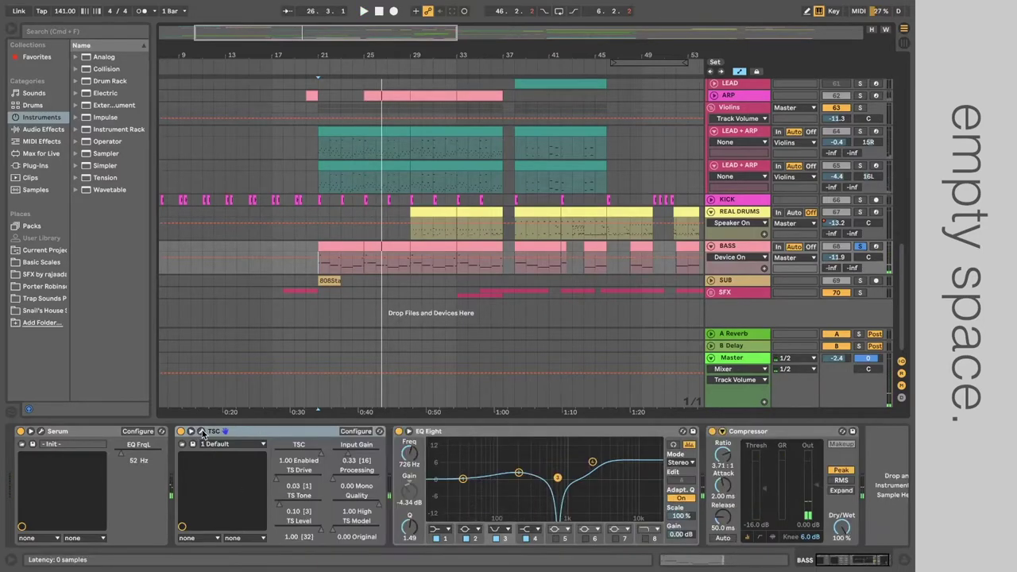
click(191, 432)
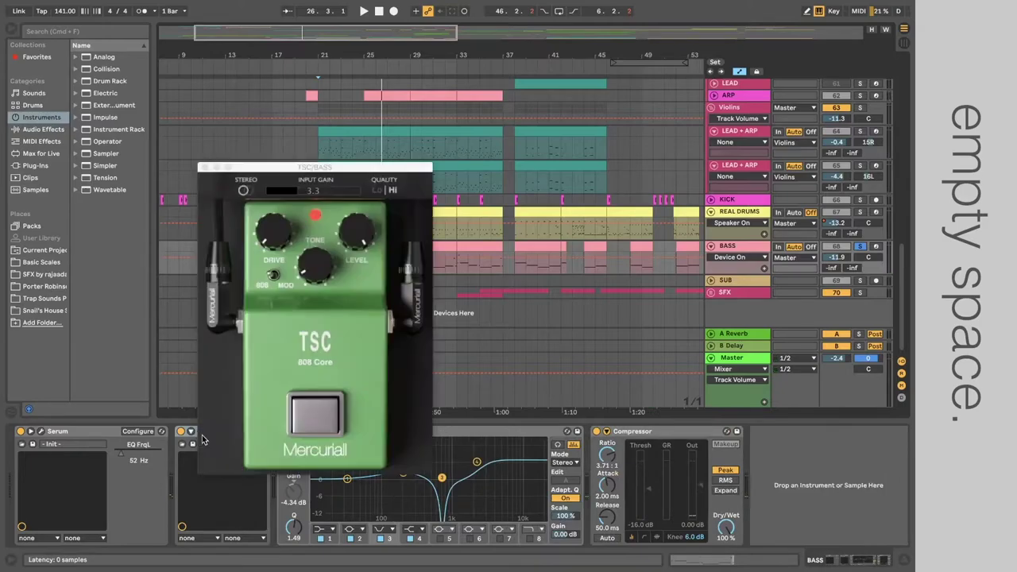
click(202, 168)
Set the insert mark to 32.1.1, turn off the BASS solo and unfold the SUB track.
click(447, 185)
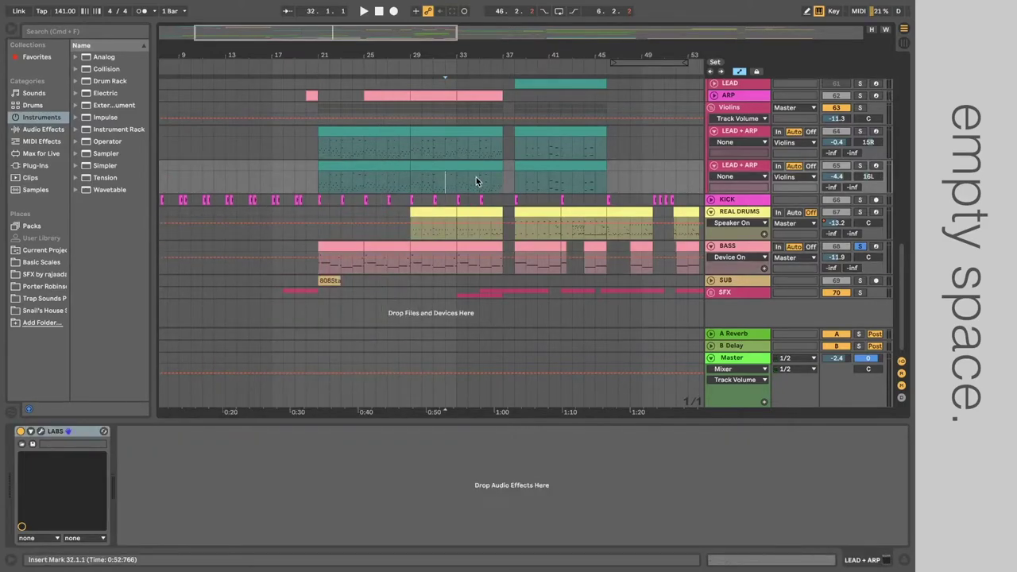
click(861, 248)
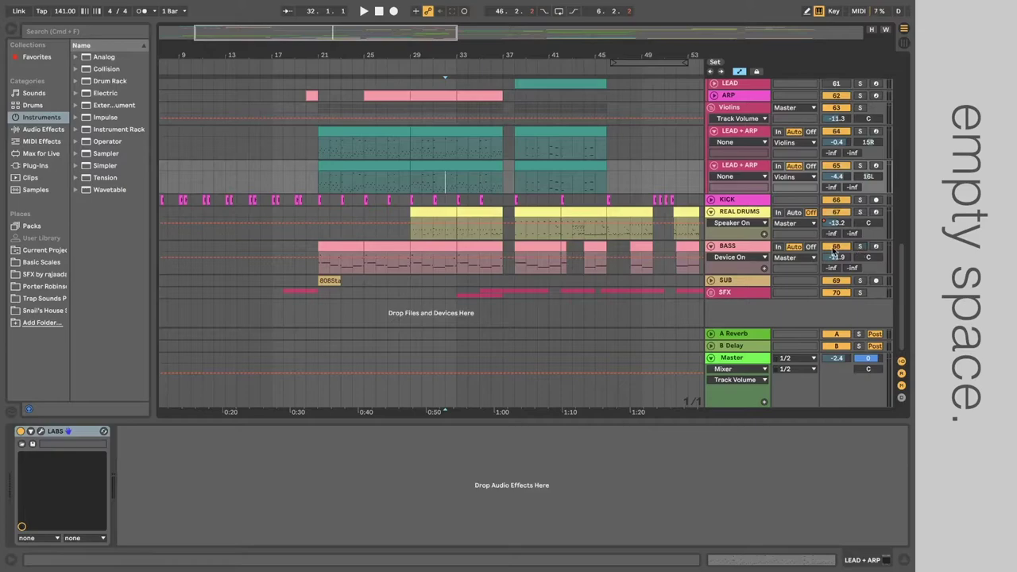
click(725, 282)
click(710, 281)
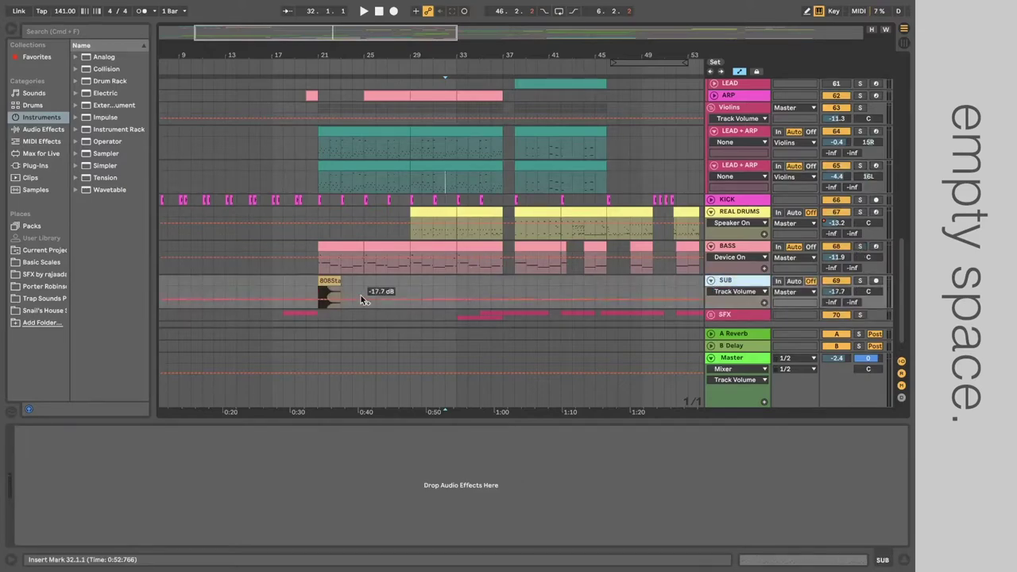
Play the full mix from 29.1.1, and replay the section with the REAL DRUMS track soloed.
click(396, 228)
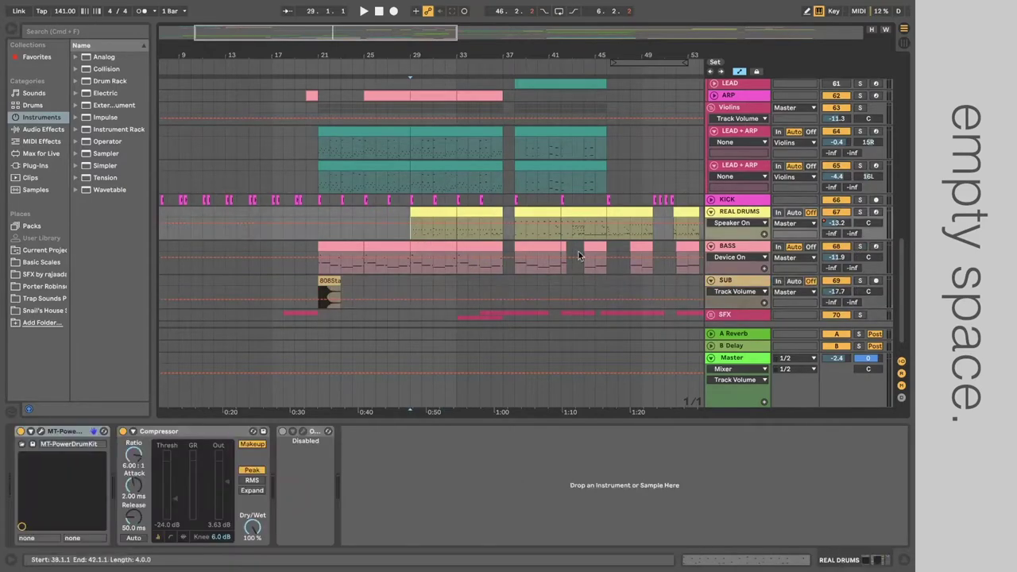
key(space)
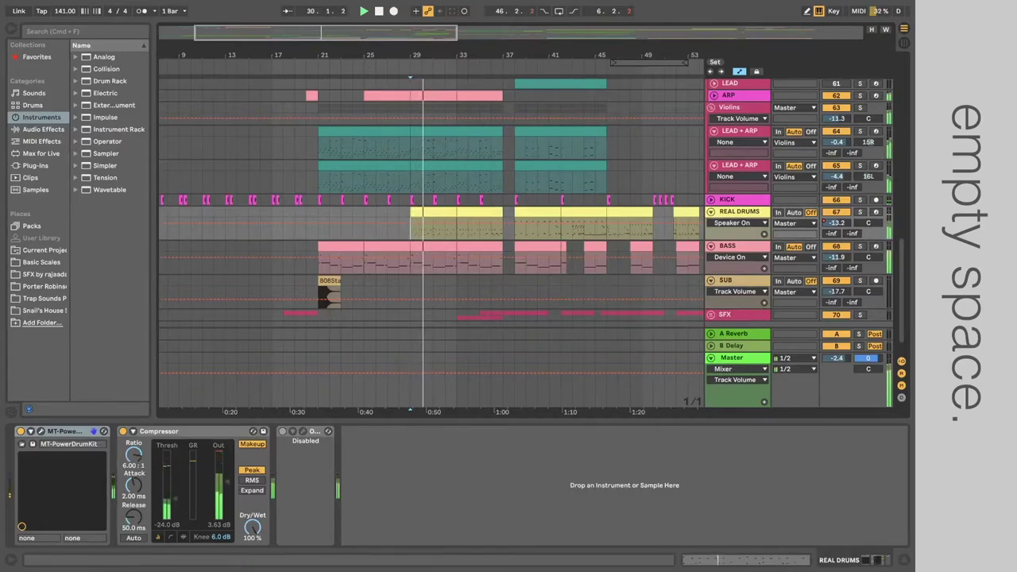
key(minus)
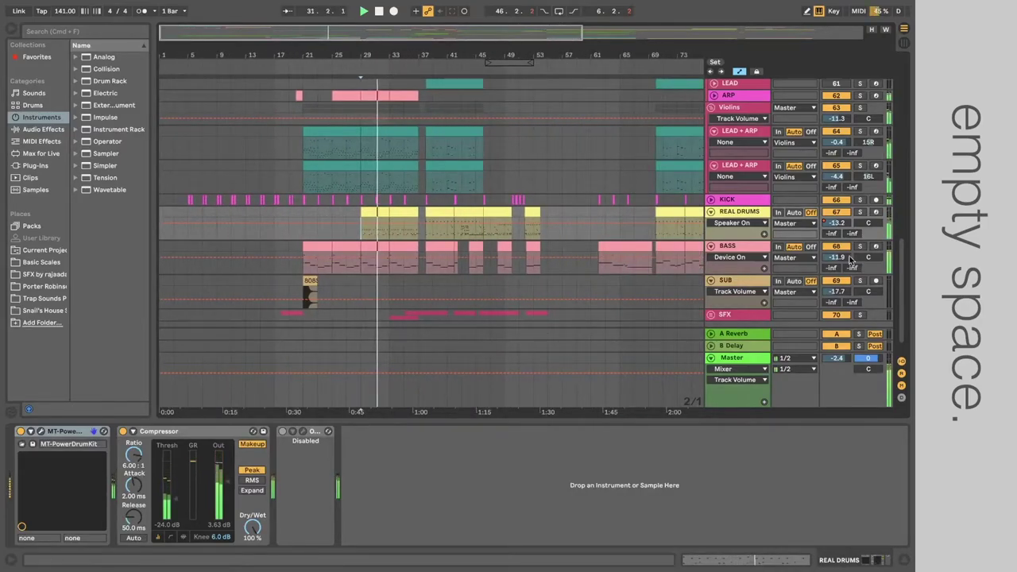
key(s)
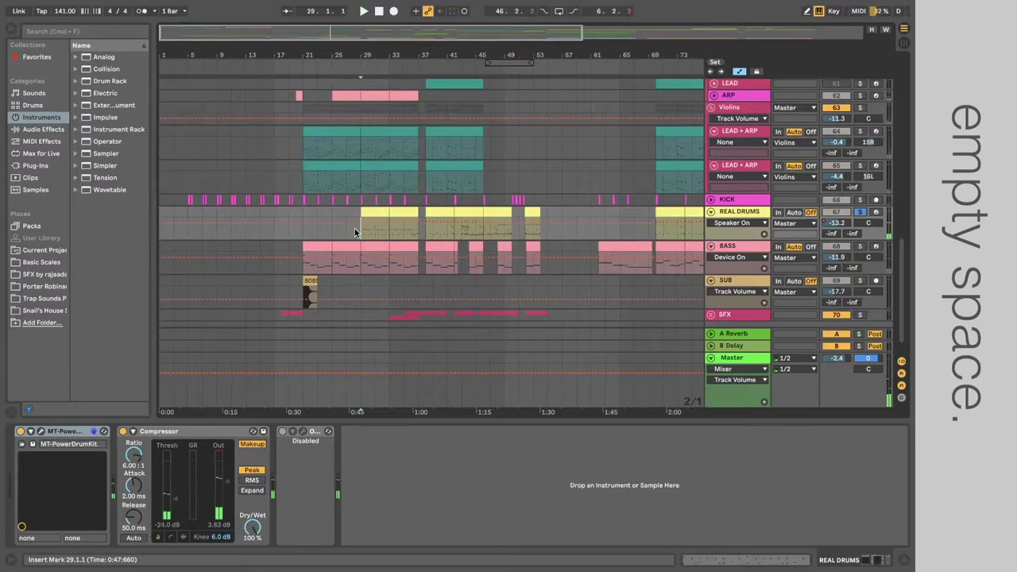
key(space)
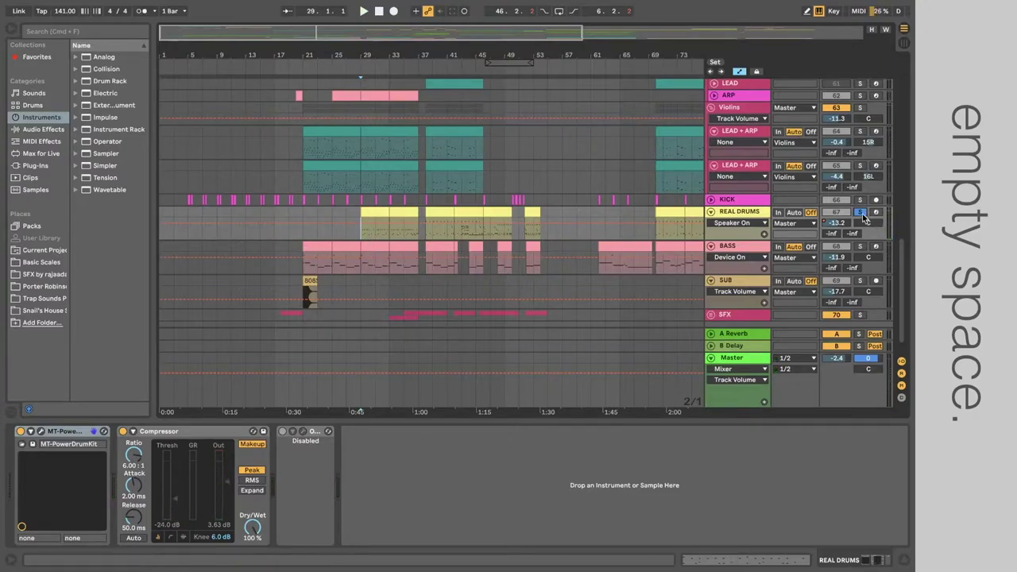
Turn off the REAL DRUMS solo and play the full mix from 29.1.1 into the next section.
key(space)
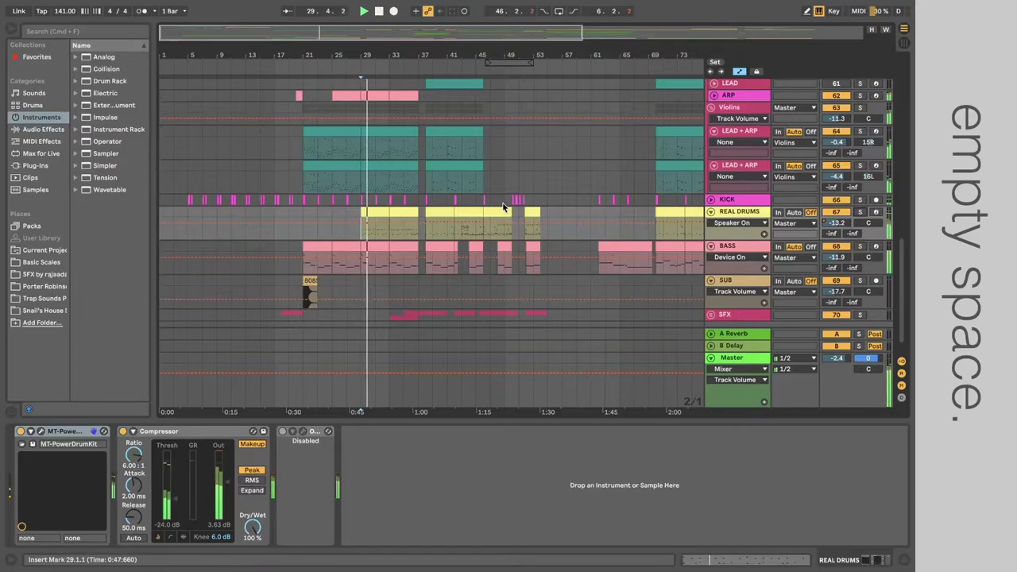
scroll(409, 186, down, 3)
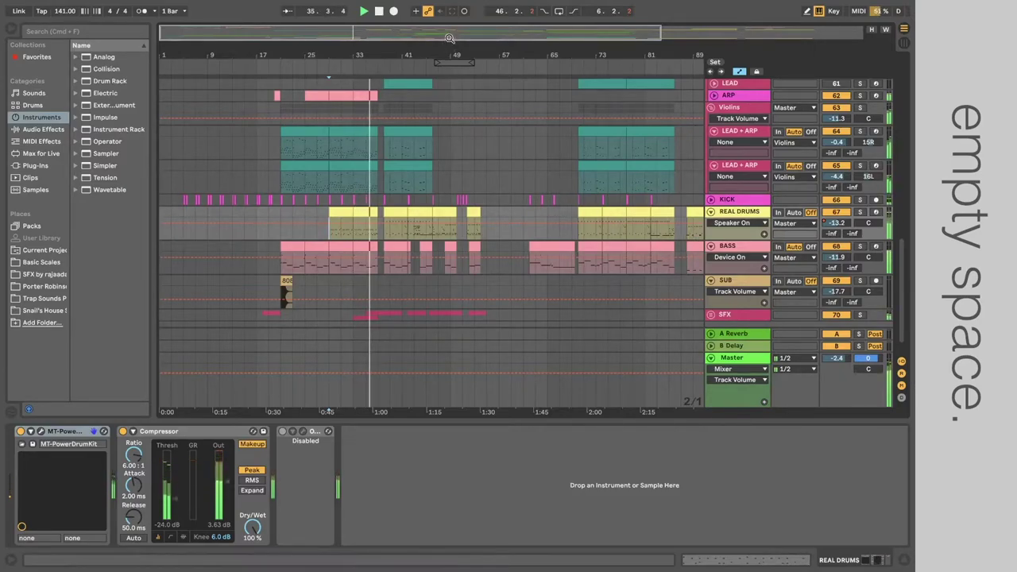
key(plus)
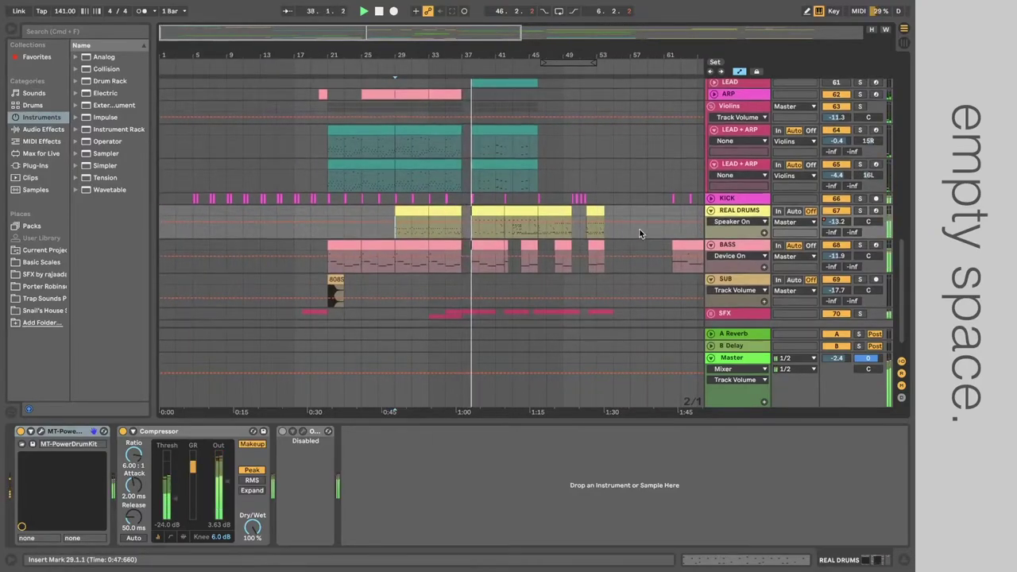
Unfold the rhythm guitar group to show the guitar R and guitar L clips during playback.
scroll(653, 228, up, 5)
scroll(657, 230, up, 15)
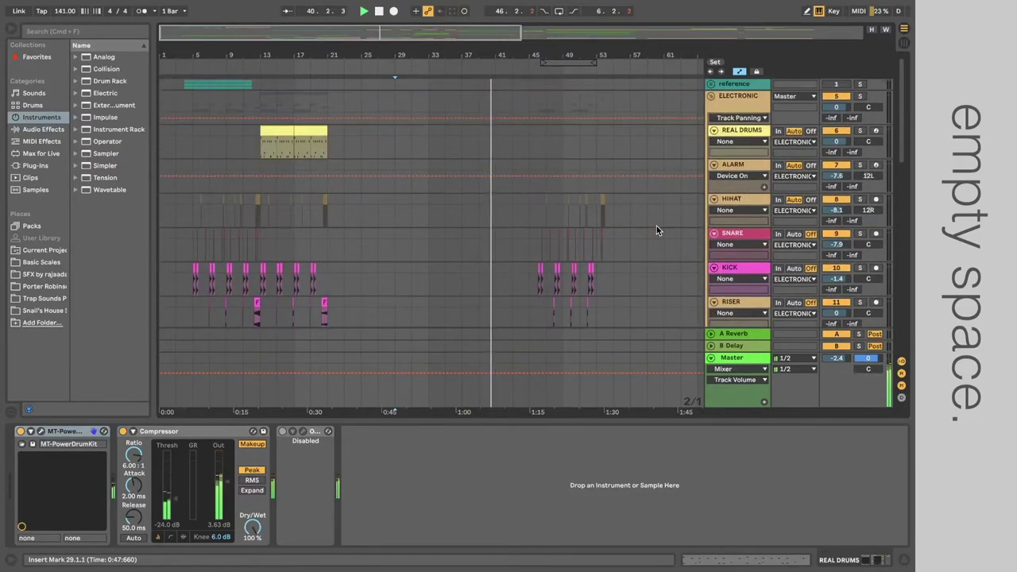
scroll(656, 226, down, 8)
click(711, 226)
scroll(662, 218, down, 3)
scroll(592, 213, down, 3)
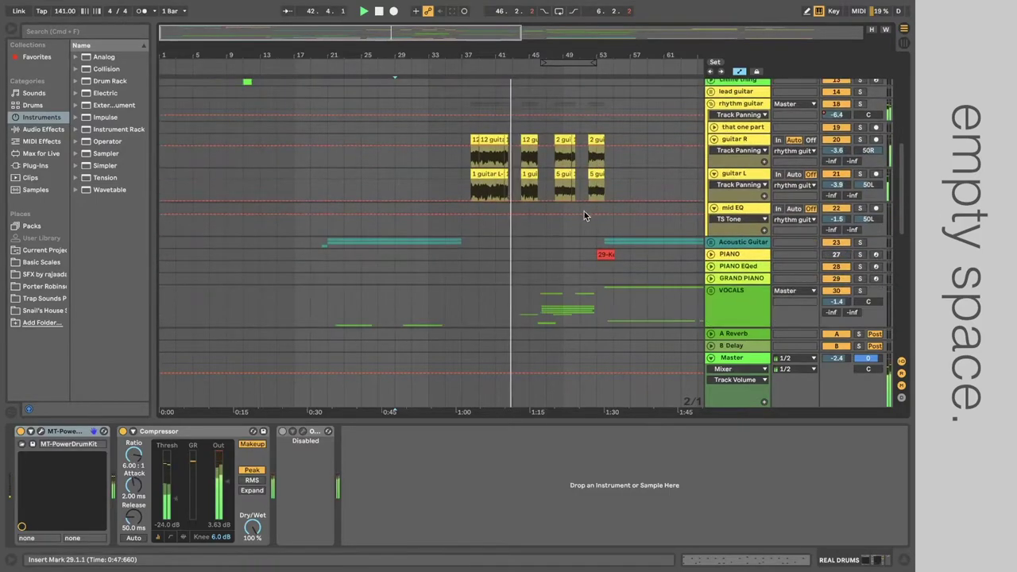
Hide the device view, set the insert mark to 35.1.1 on the guitar L track and stop playback.
scroll(538, 206, right, 2)
scroll(509, 238, right, 2)
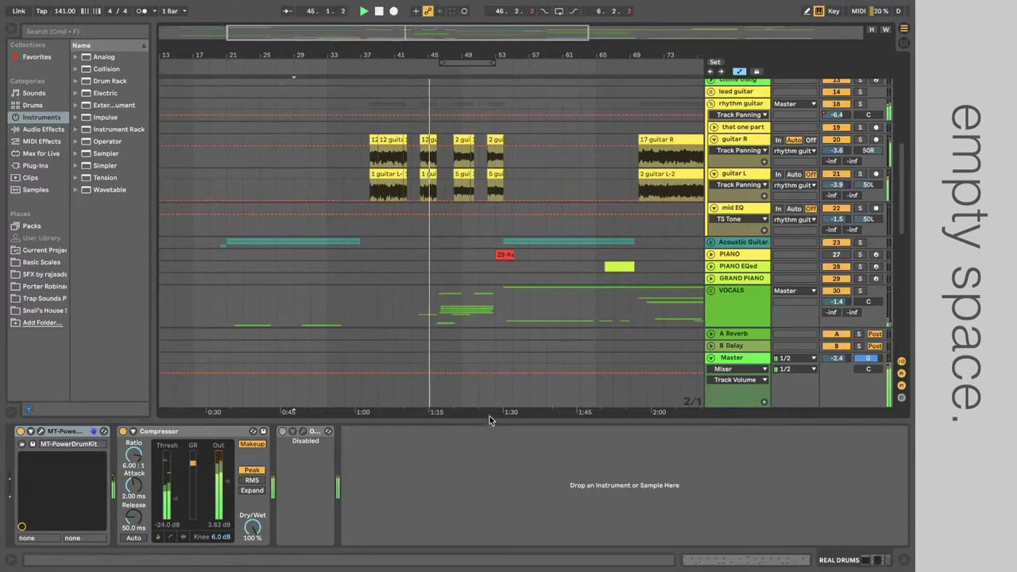
key(super+alt+l)
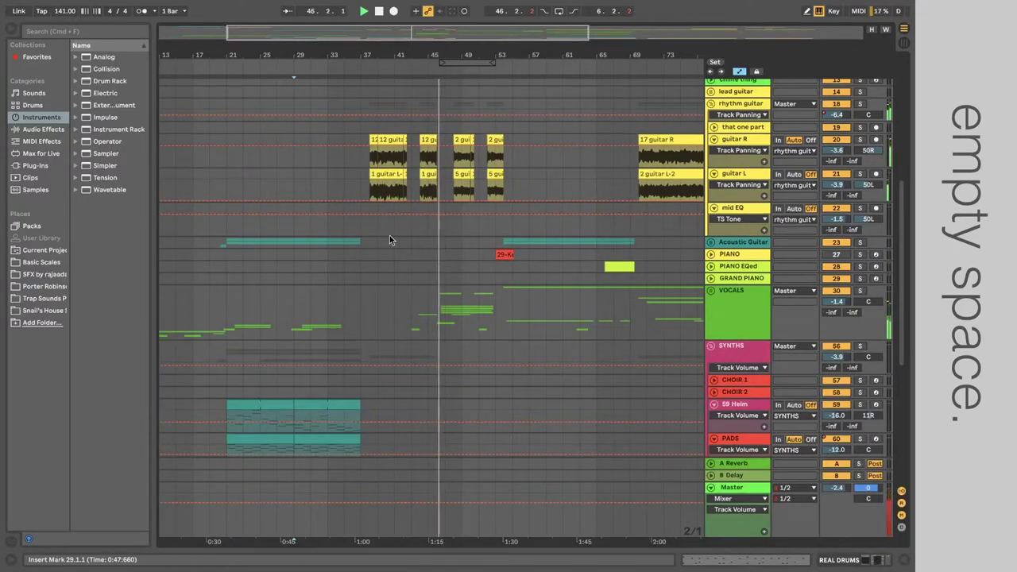
click(364, 178)
key(space)
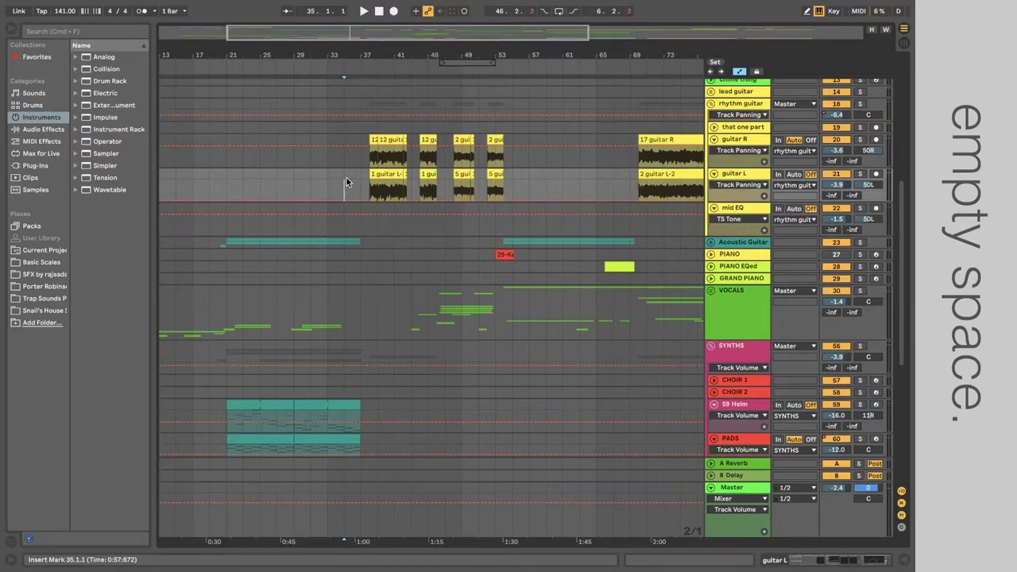
key(plus)
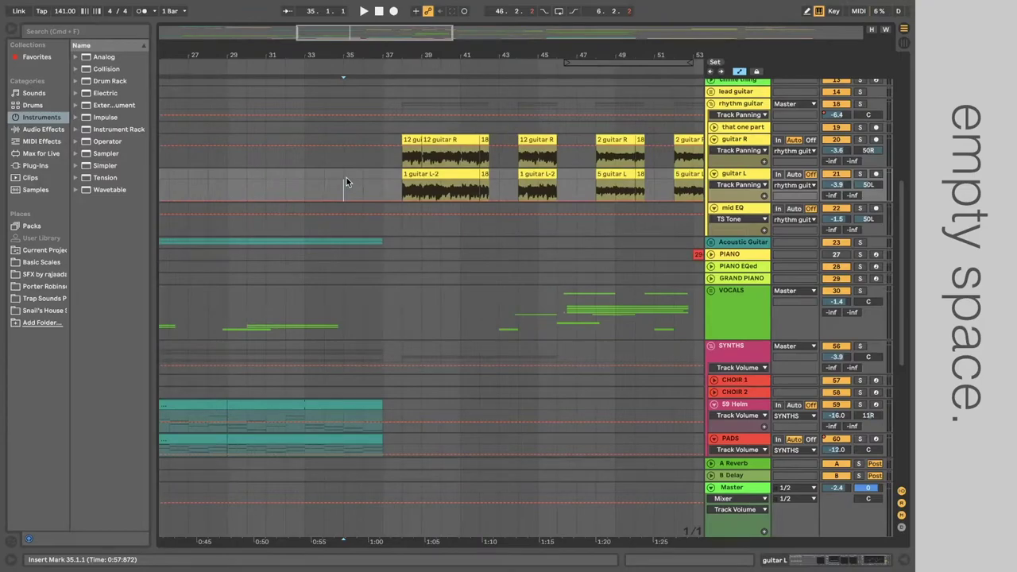
Solo the rhythm guitar group and play it from 38.1.1 on the guitar R track.
click(400, 168)
scroll(400, 168, right, 3)
scroll(399, 169, right, 1)
scroll(400, 169, up, 1)
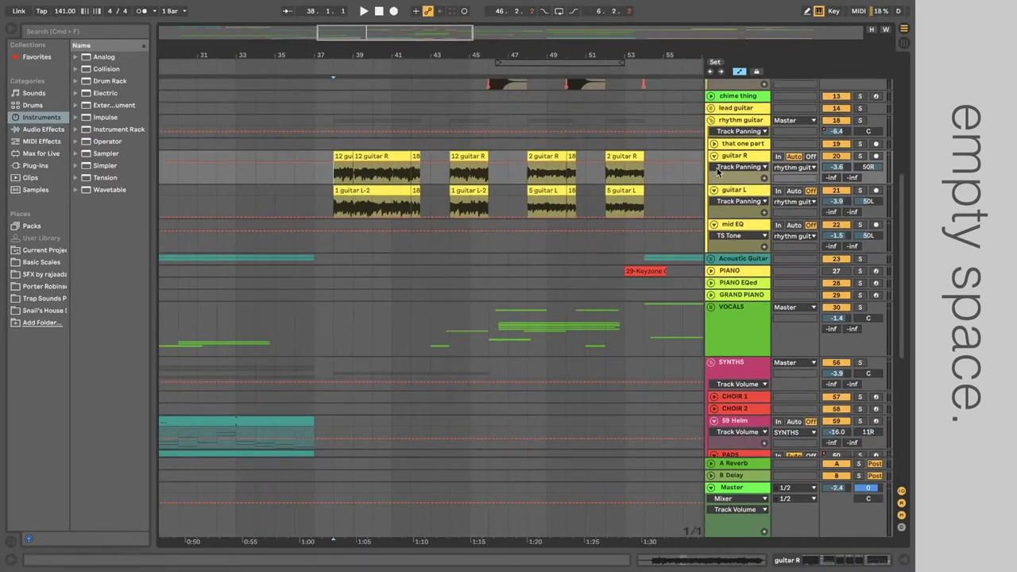
click(859, 119)
key(space)
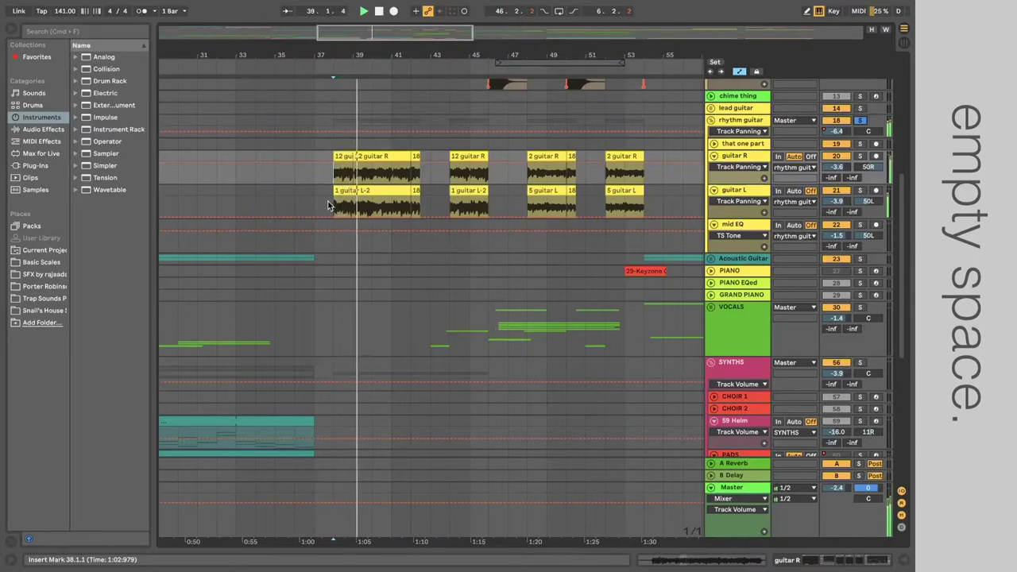
scroll(322, 203, down, 2)
scroll(323, 203, up, 5)
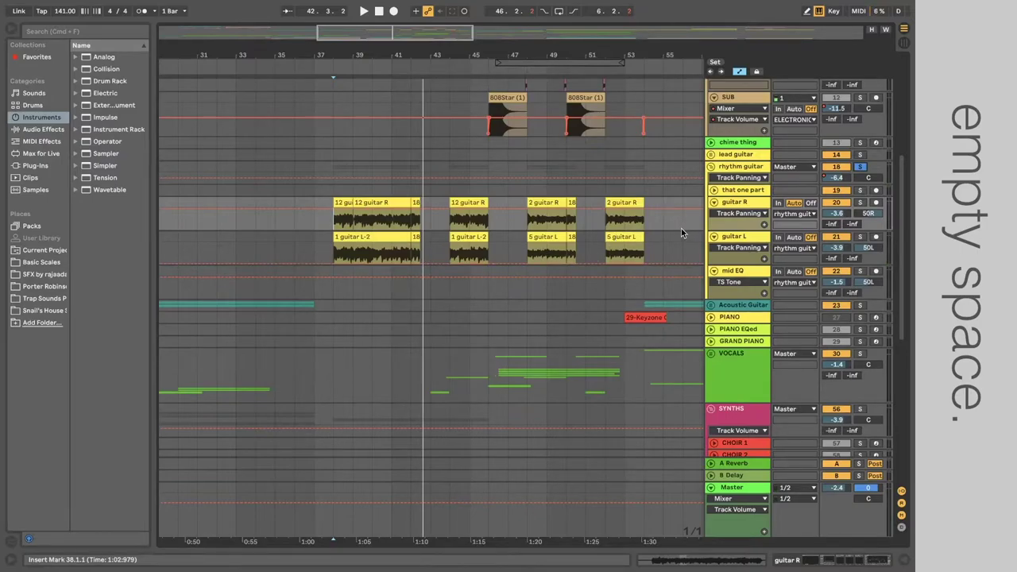
Show the guitar R track's device chain and look over its Tuner, Gate, amp plug-ins and EQ Eight.
scroll(568, 240, down, 5)
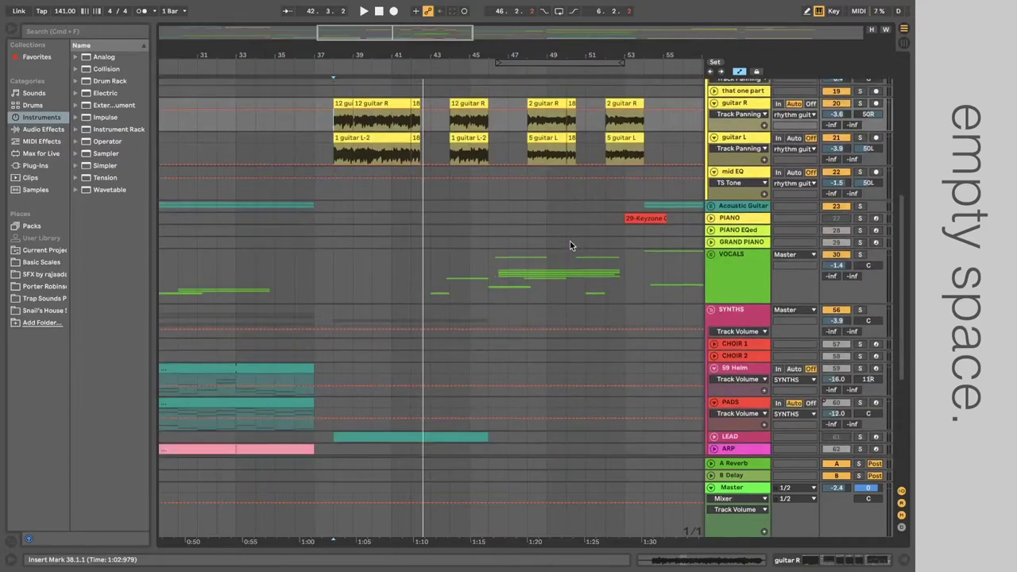
scroll(569, 241, up, 3)
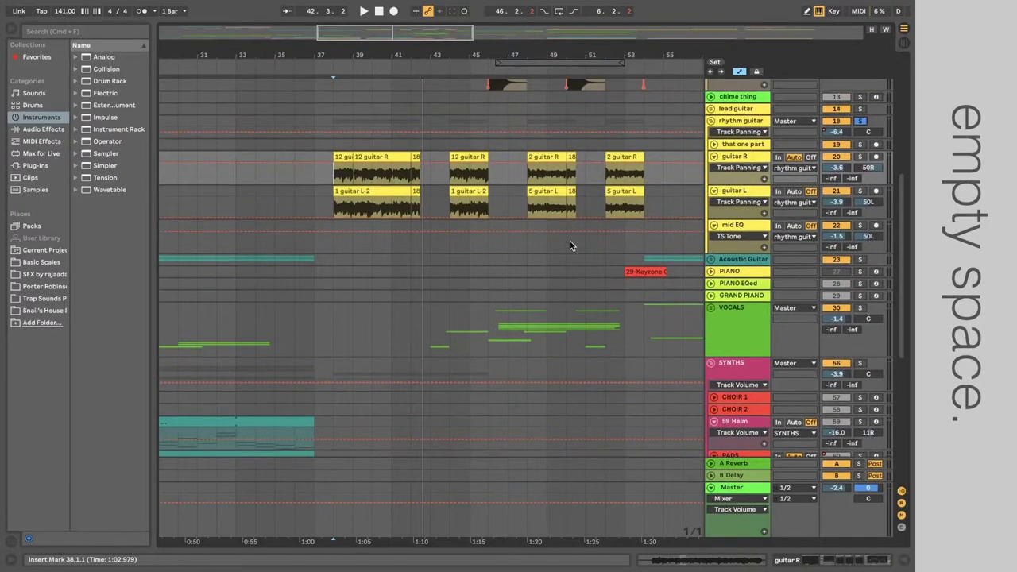
double_click(753, 158)
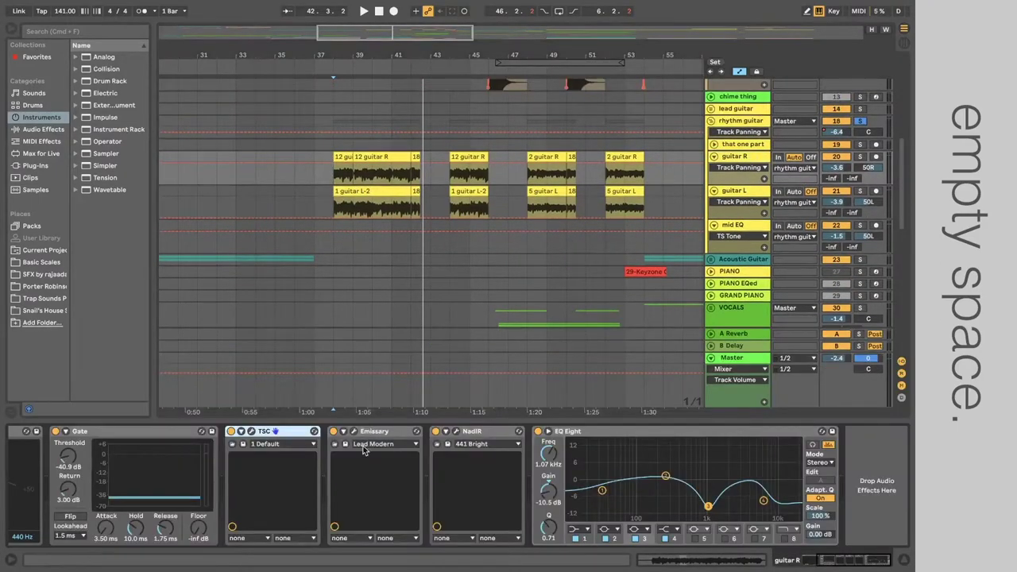
scroll(365, 445, left, 3)
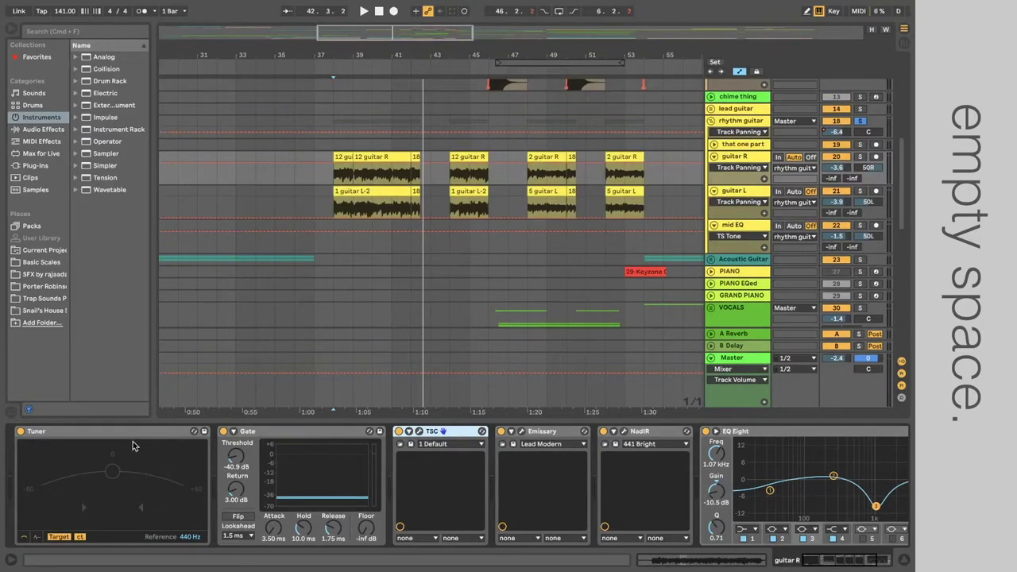
scroll(190, 450, right, 3)
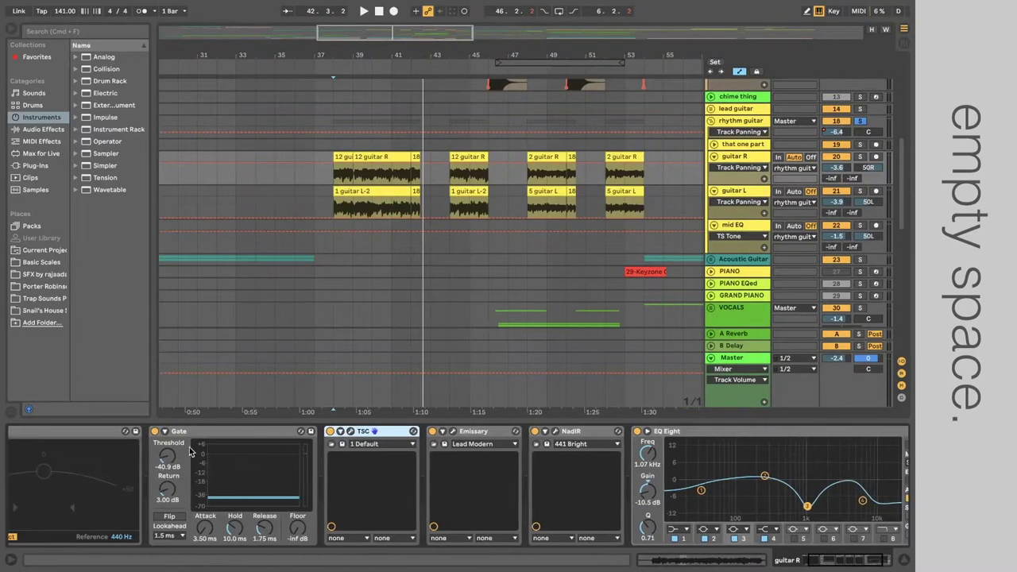
click(215, 433)
scroll(216, 433, right, 2)
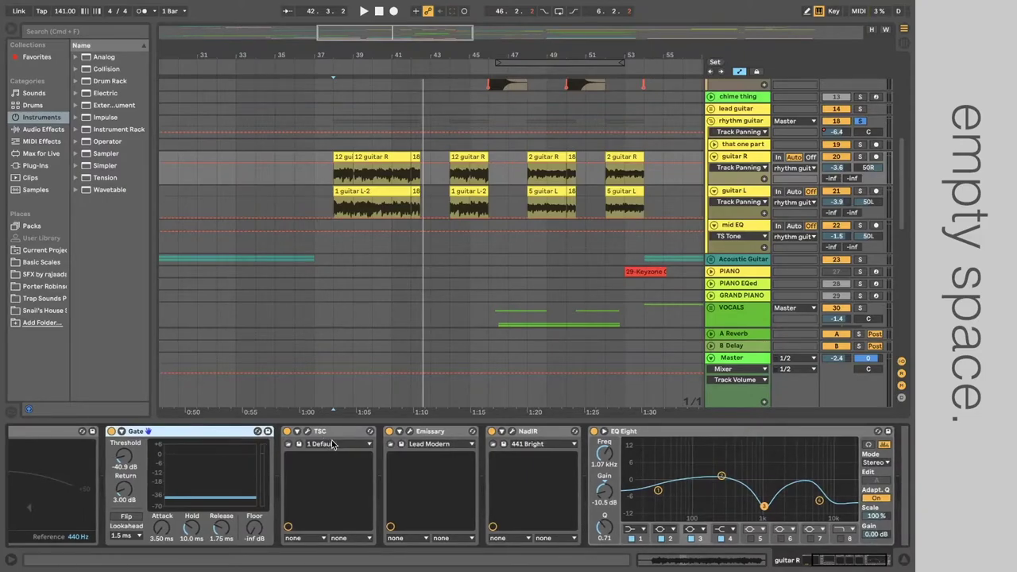
scroll(332, 445, right, 2)
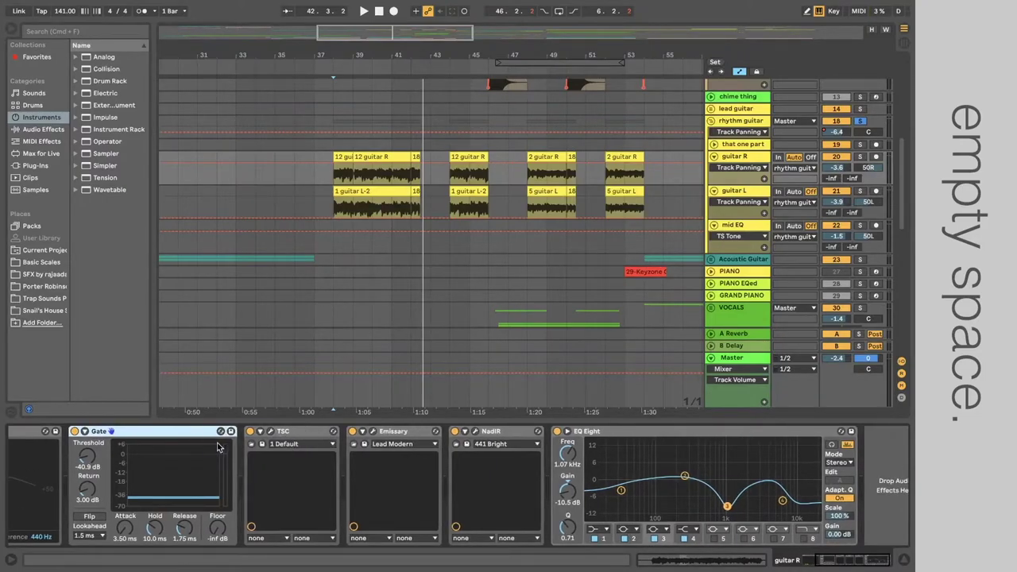
scroll(344, 499, right, 1)
Examine the TSC, Emissary and NadIR plug-in windows on the guitar R track one by one, closing each.
click(251, 432)
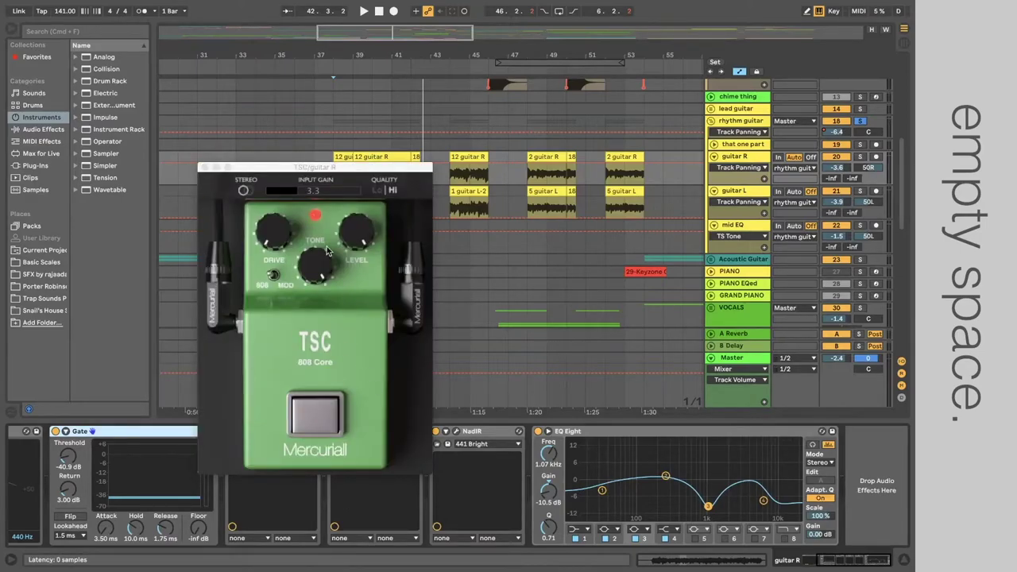
click(204, 169)
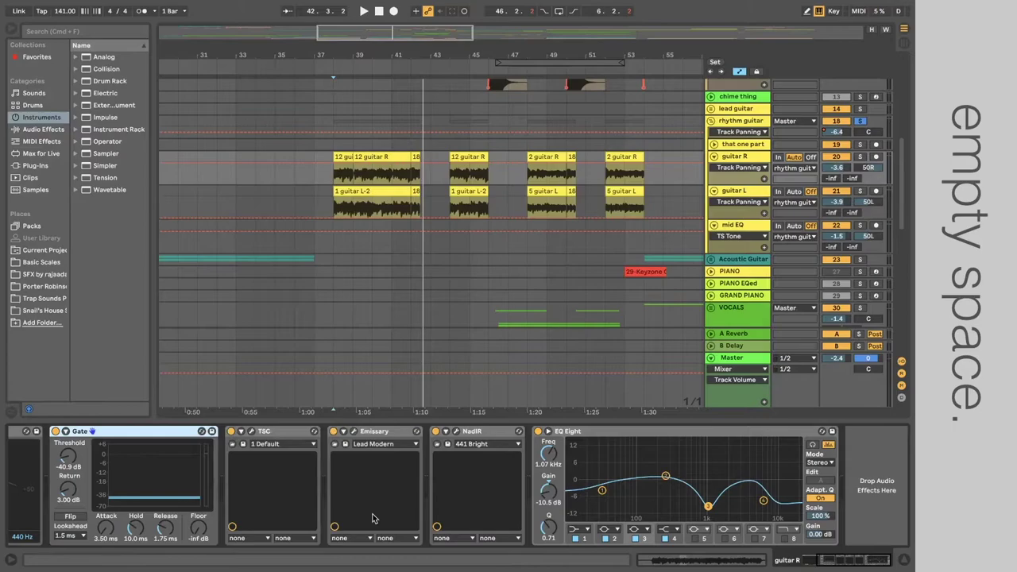
click(354, 432)
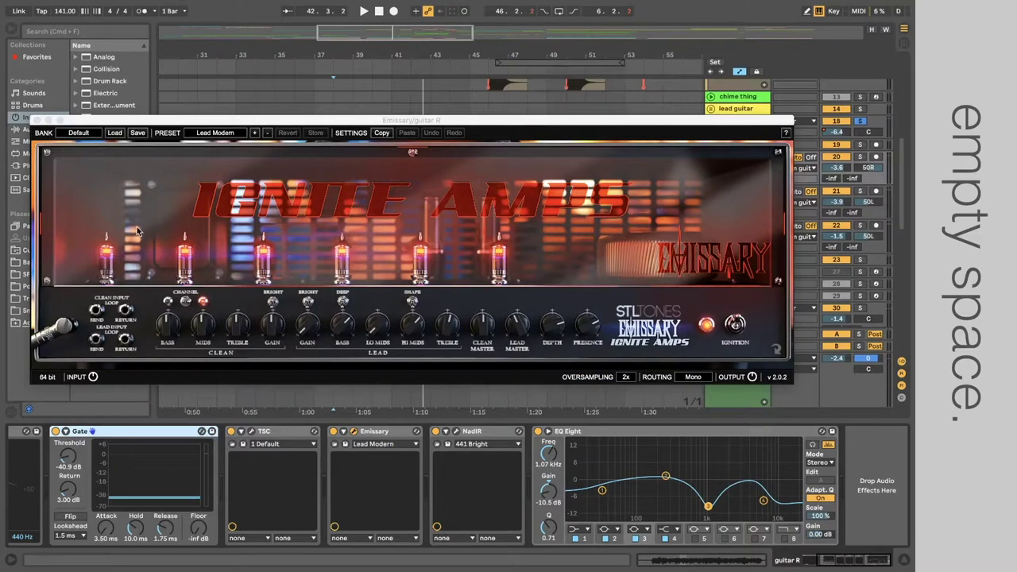
click(38, 120)
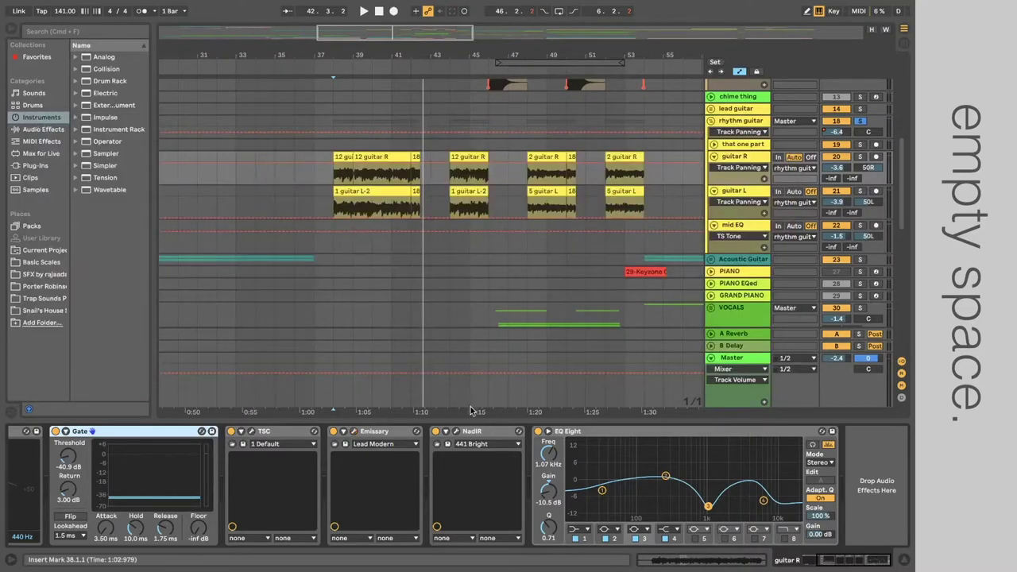
click(457, 431)
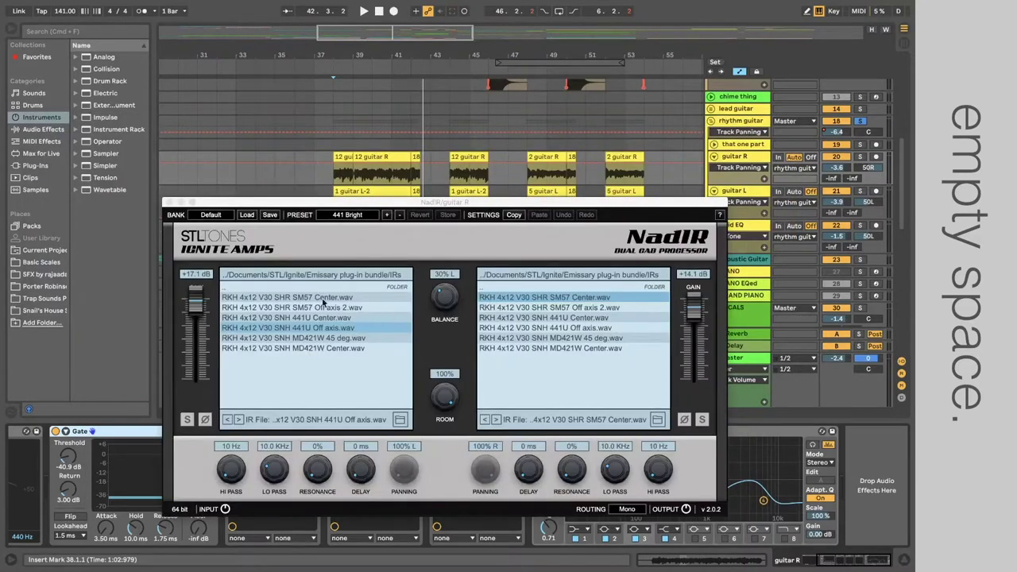
click(170, 204)
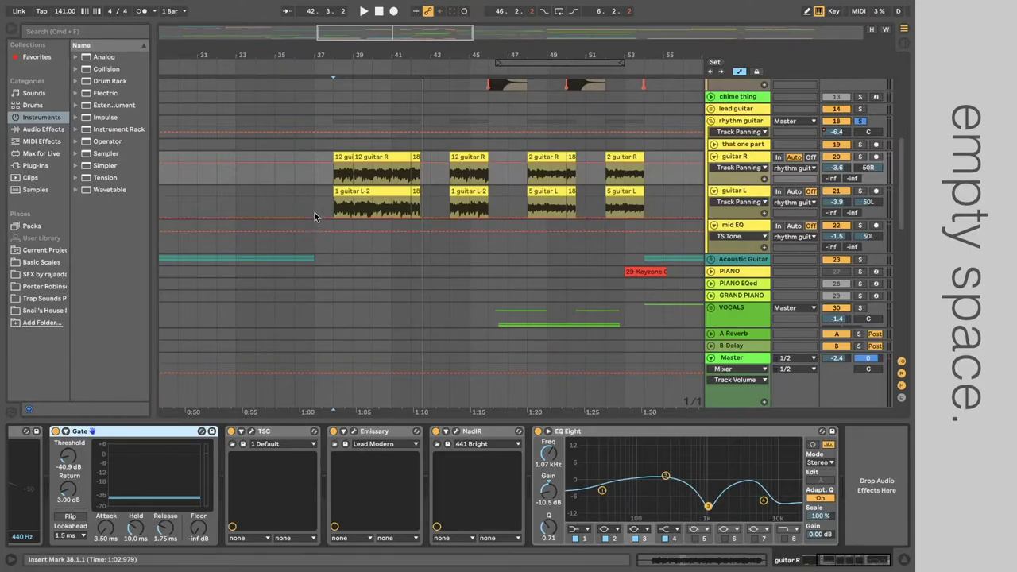
Return the insert mark to 38.1.1, view the guitar L track's device chain and go back to guitar R's chain.
click(332, 181)
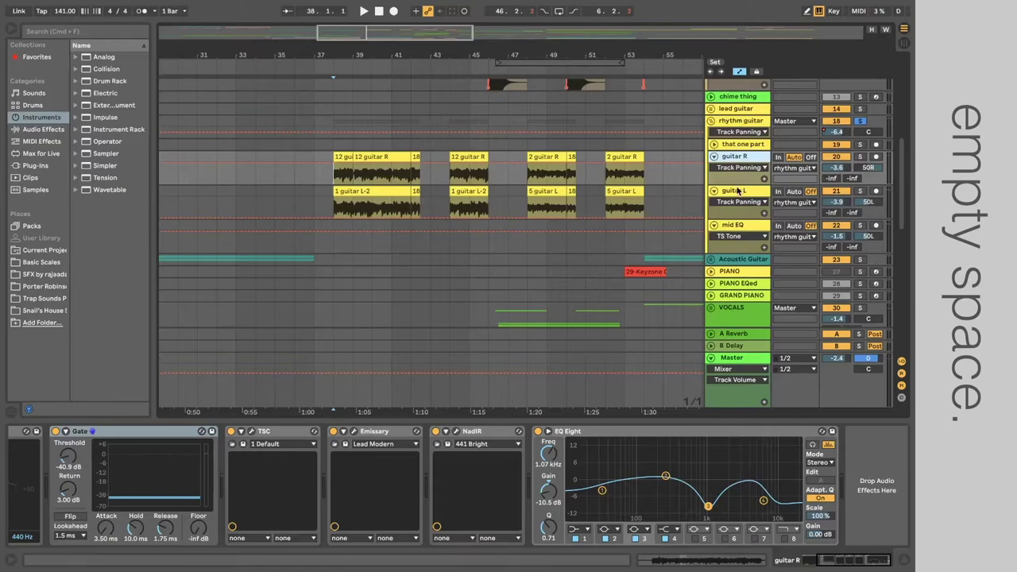
click(737, 191)
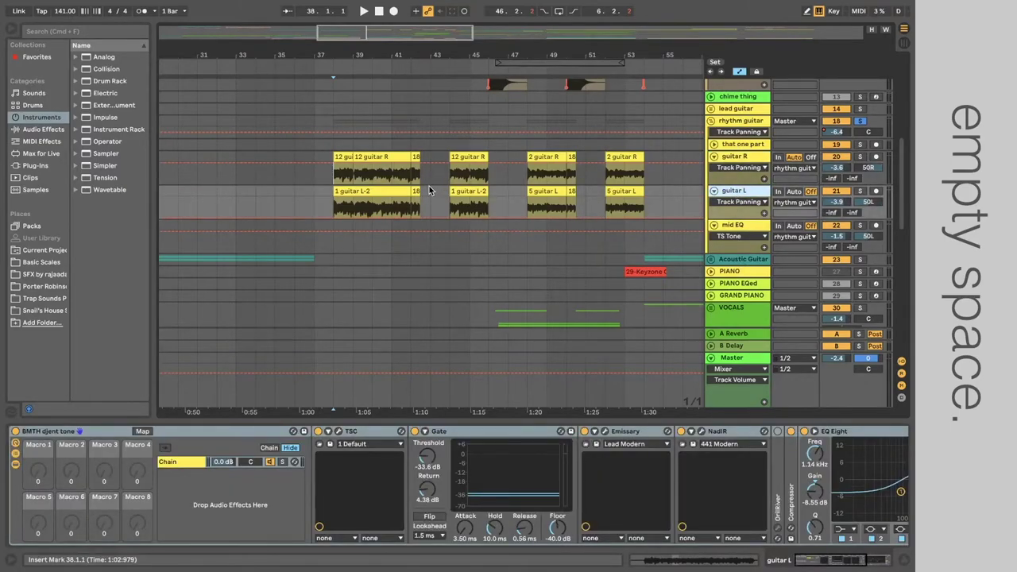
click(738, 162)
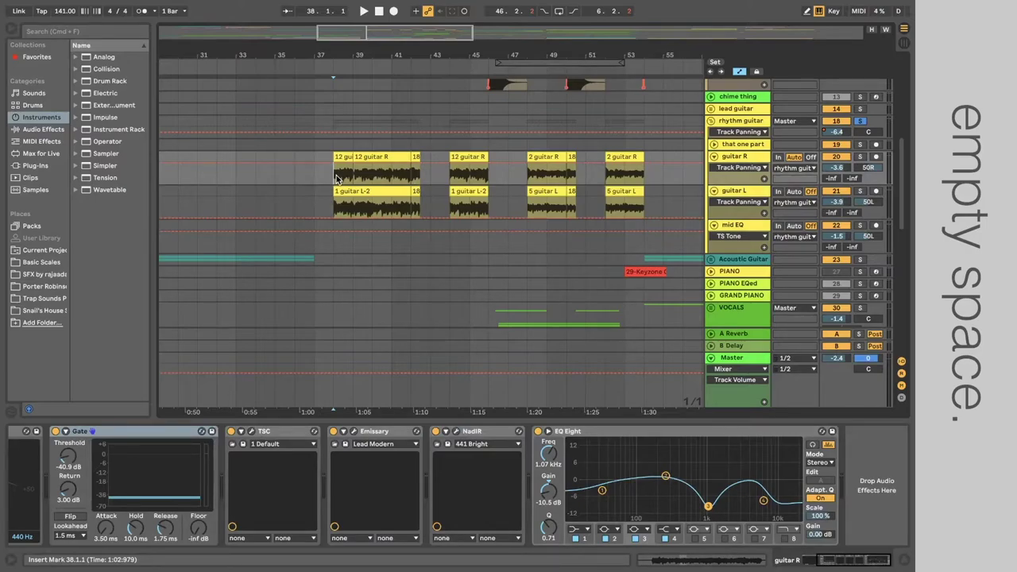
Play the full mix from 38.1.1 with the rhythm guitar solo off.
key(space)
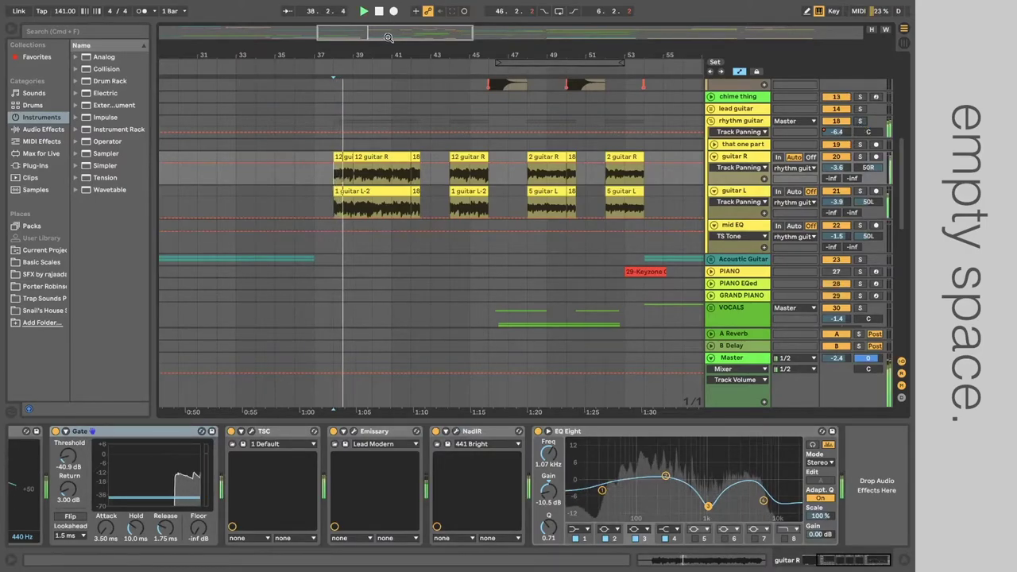
drag(389, 35, 397, 88)
scroll(433, 172, down, 6)
scroll(433, 171, down, 5)
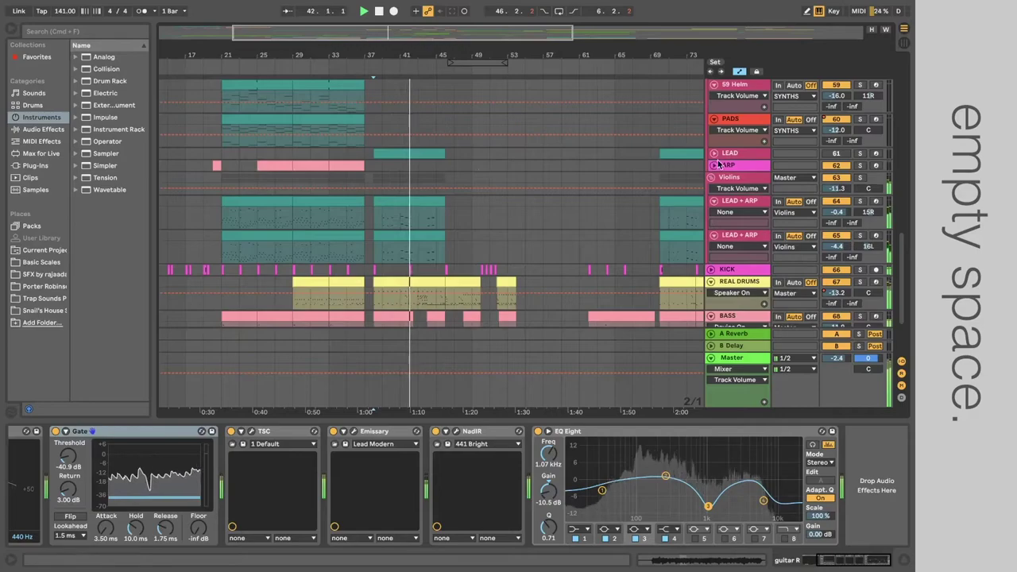
Unfold the LEAD synth track during playback and look over the violin, drum and bass tracks.
drag(718, 163, 719, 185)
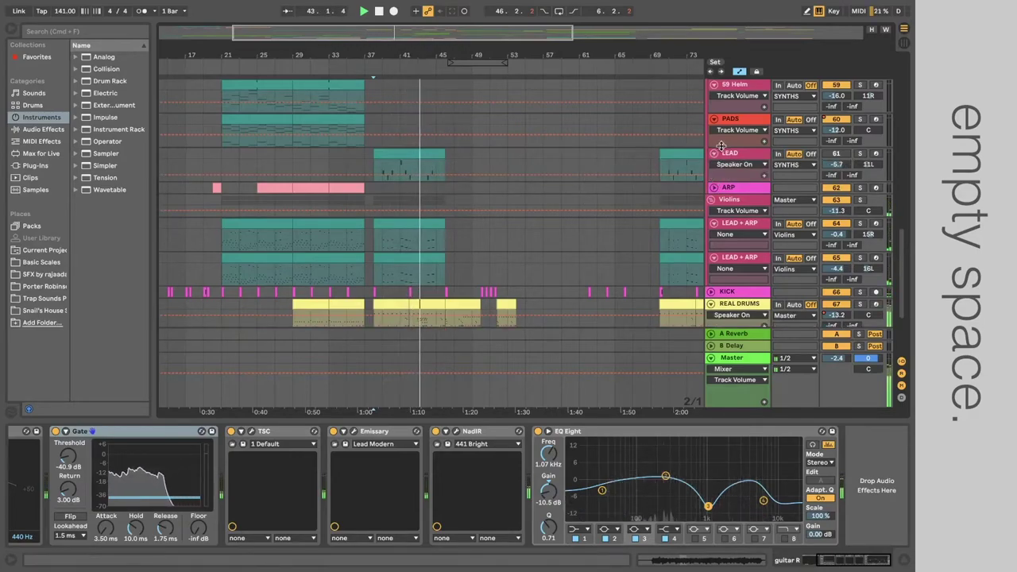
scroll(577, 176, down, 3)
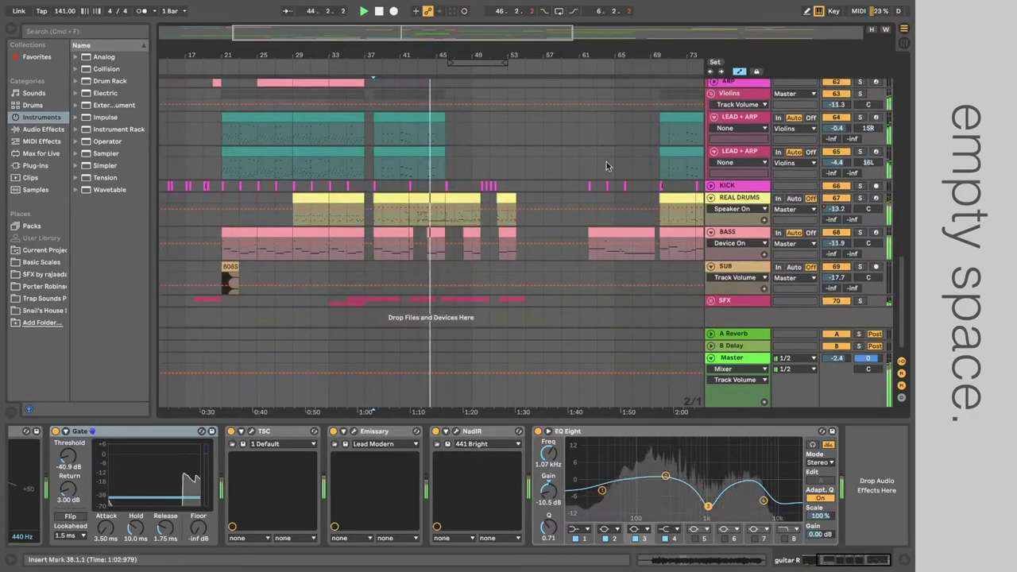
scroll(516, 187, down, 1)
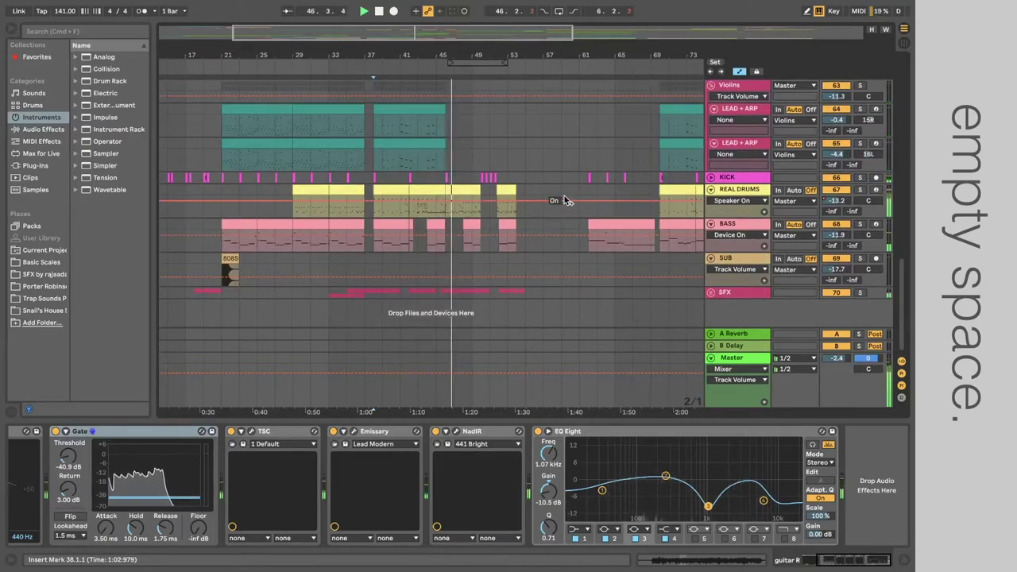
scroll(562, 195, up, 10)
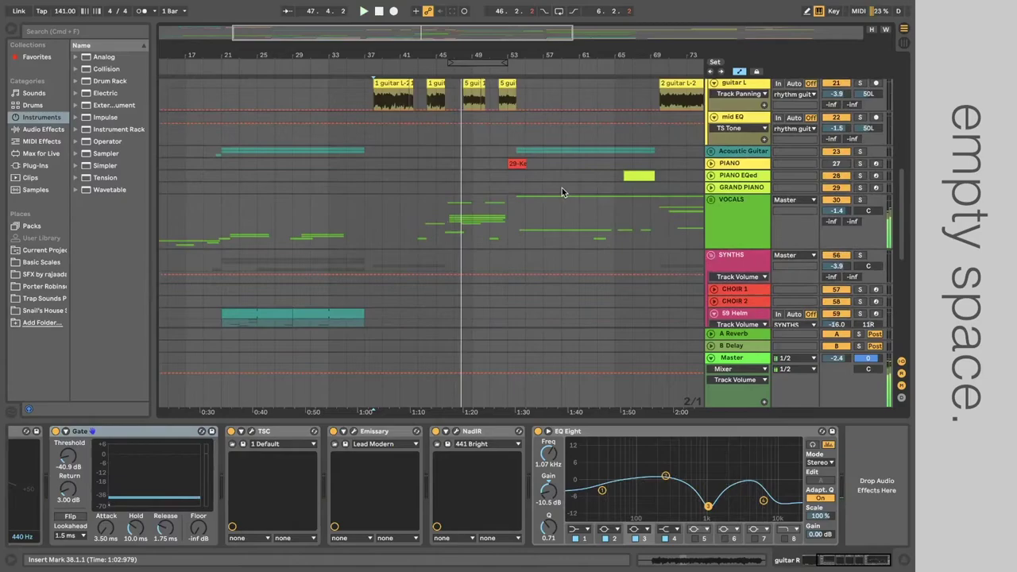
Set the insert mark to 47.1.1 on the GRAND PIANO track and expand the VOCALS group.
click(449, 184)
drag(433, 60, 433, 80)
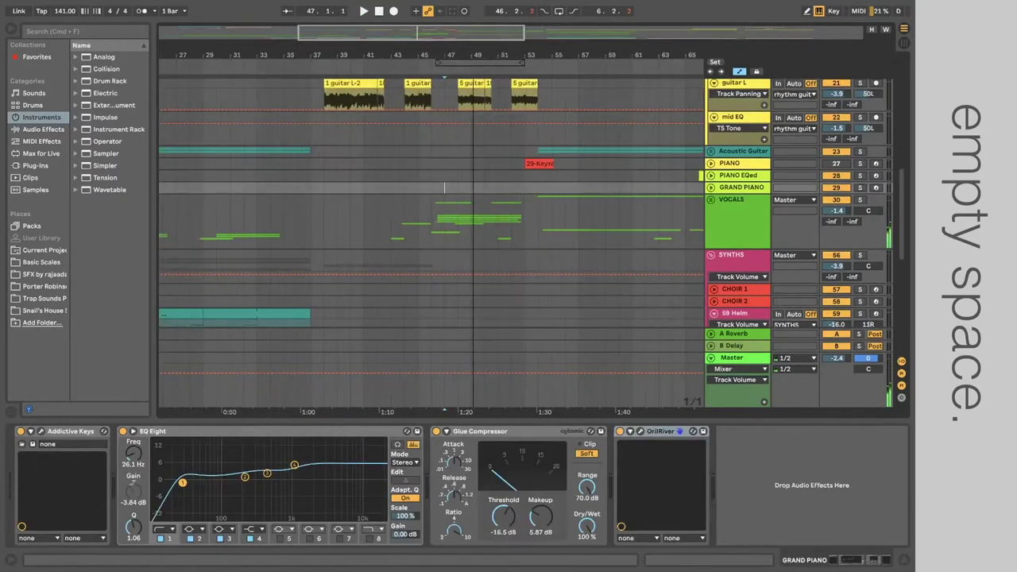
scroll(569, 205, down, 6)
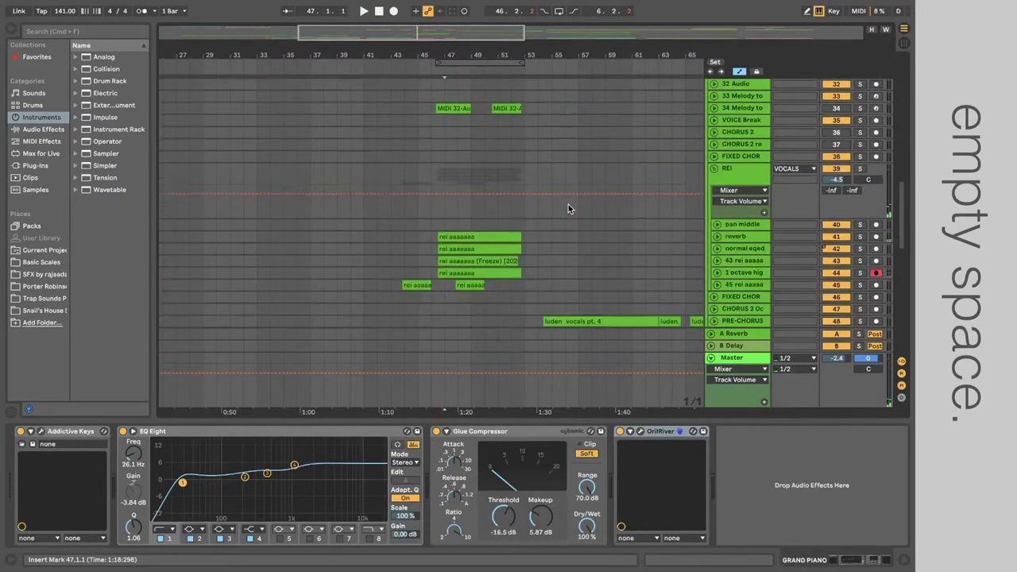
scroll(568, 208, down, 2)
Save the set and place the insert mark at 43.1.1 on the normal eqed vocal track.
click(398, 195)
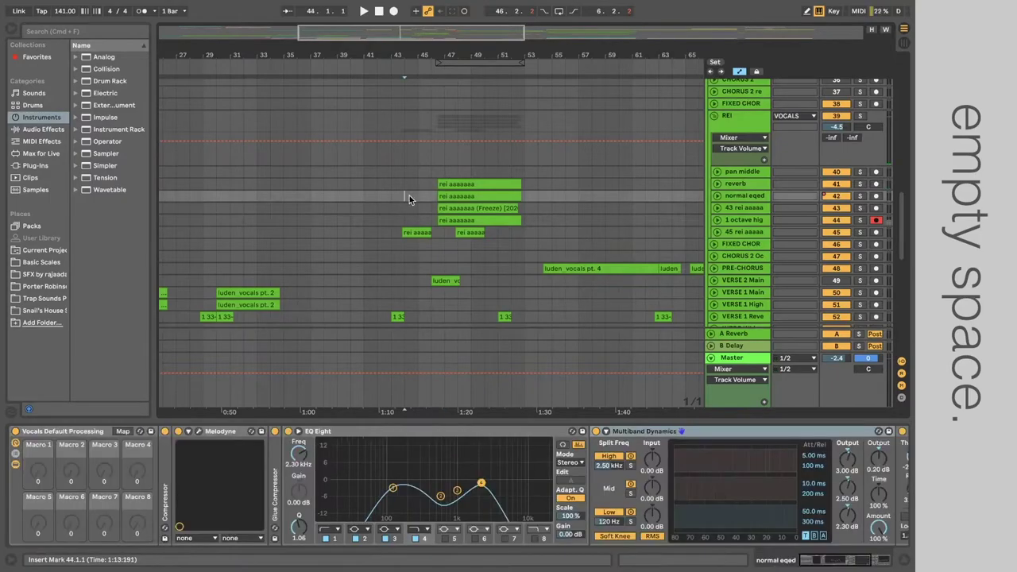
key(super+s)
click(395, 197)
scroll(426, 188, down, 2)
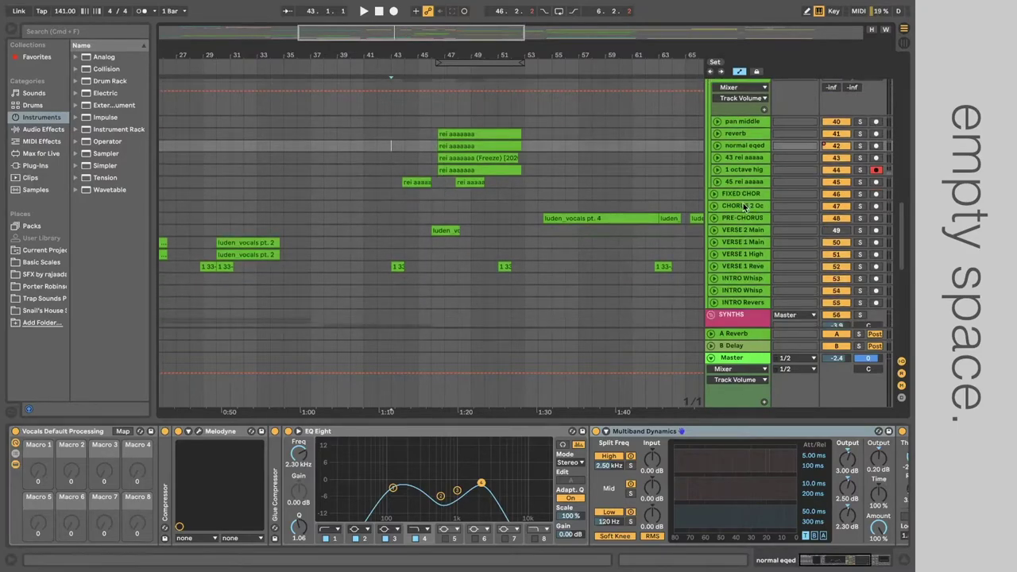
Unfold the VERSE 1 Reve, reverb, normal eqed, 43 rei, 1 octave higher and 45 rei vocal tracks to show their waveforms.
click(716, 268)
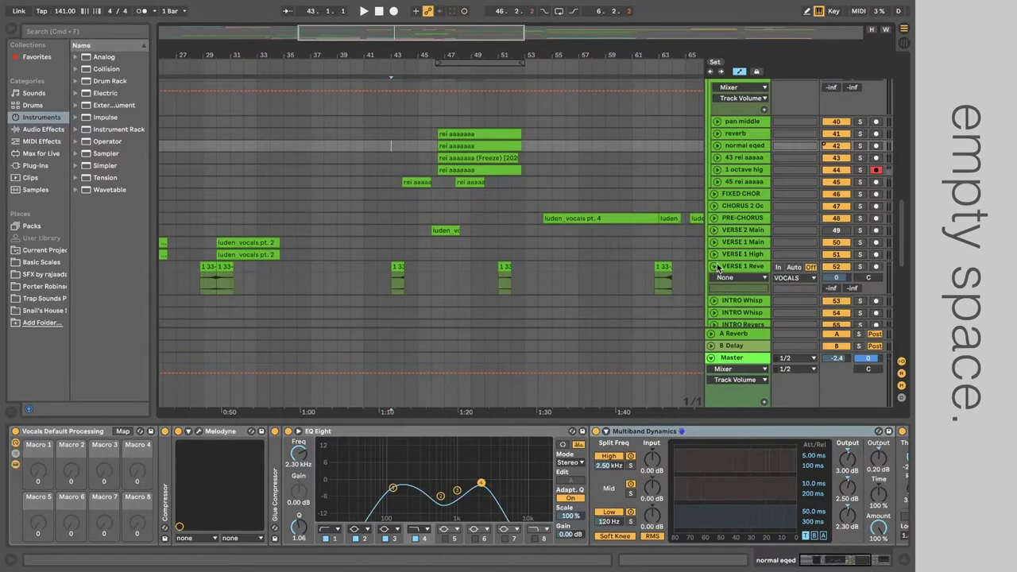
click(717, 133)
click(717, 167)
click(717, 213)
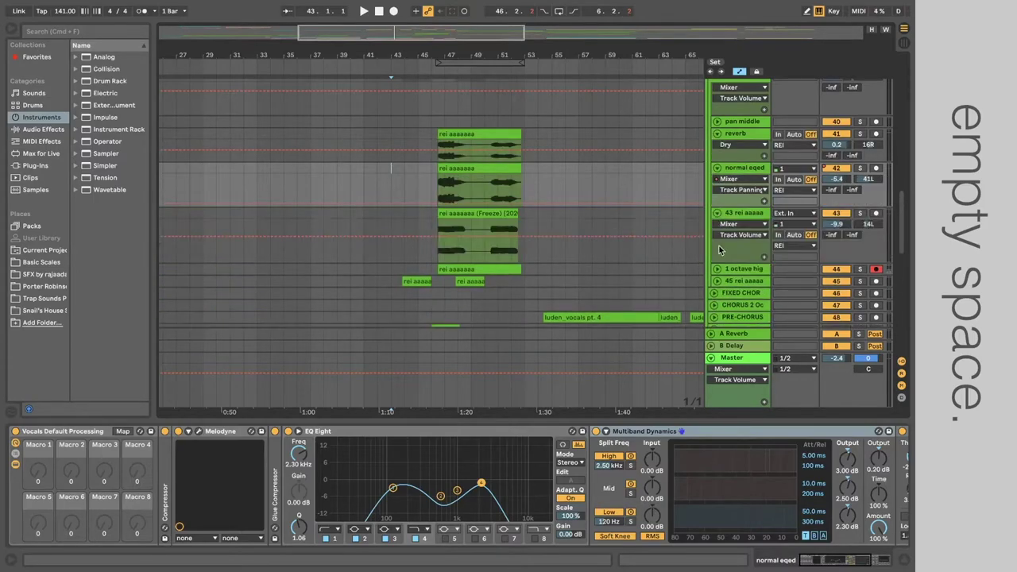
click(717, 268)
scroll(706, 230, down, 4)
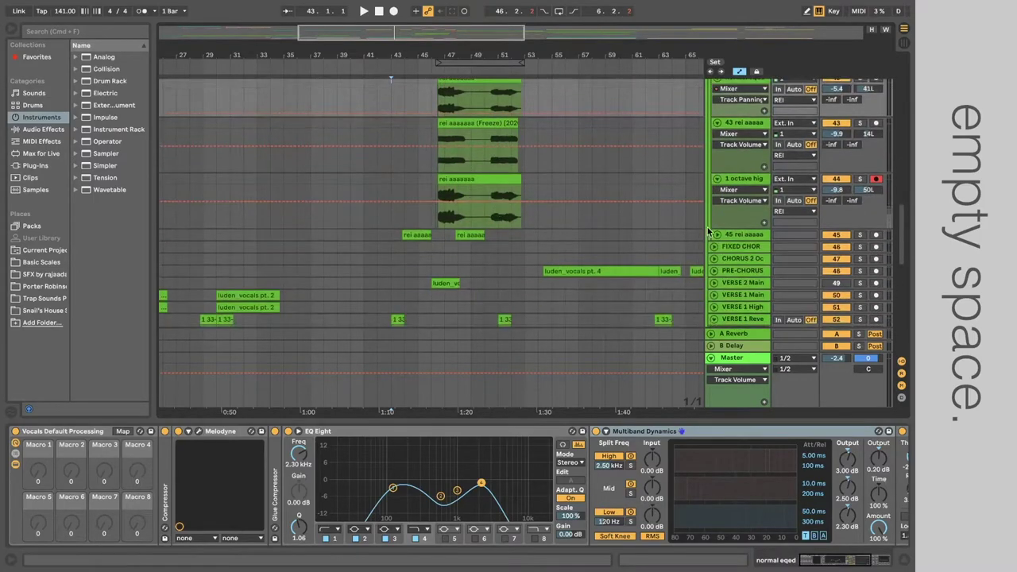
click(721, 237)
scroll(507, 189, down, 2)
Set the insert mark to 46.1.1 on the 1 octave higher track and briefly play the section with the rei vocals.
click(436, 185)
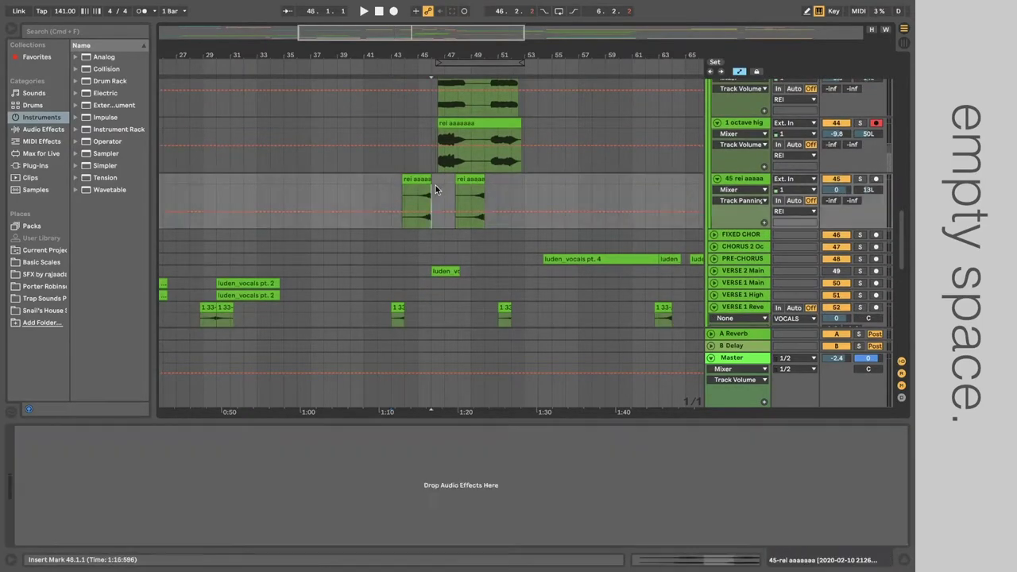
click(438, 161)
key(space)
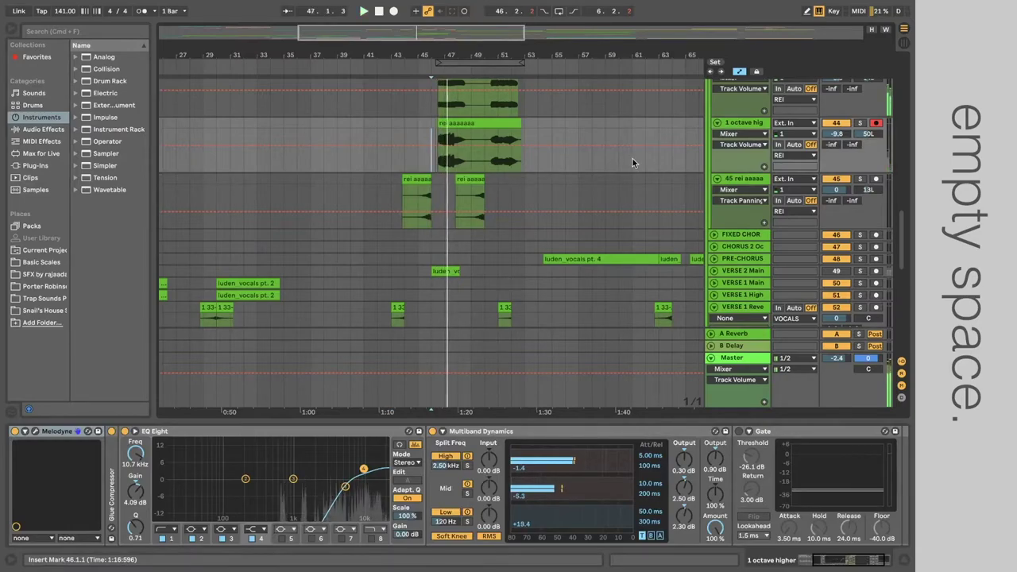
scroll(636, 159, down, 6)
scroll(670, 155, up, 10)
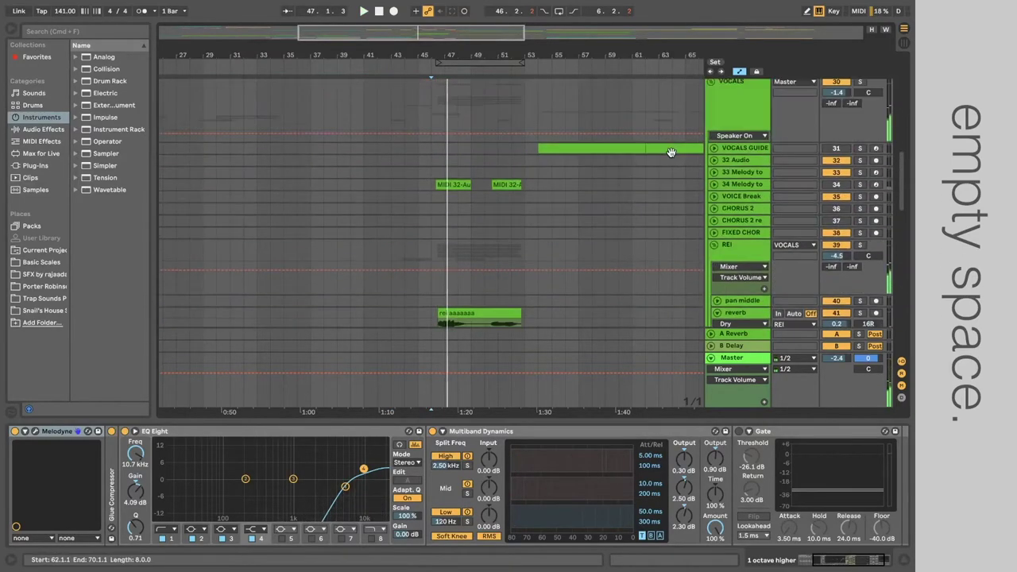
Set the insert mark to 45.1.1 on the 45 rei vocal track and briefly play the section from there.
scroll(874, 159, down, 2)
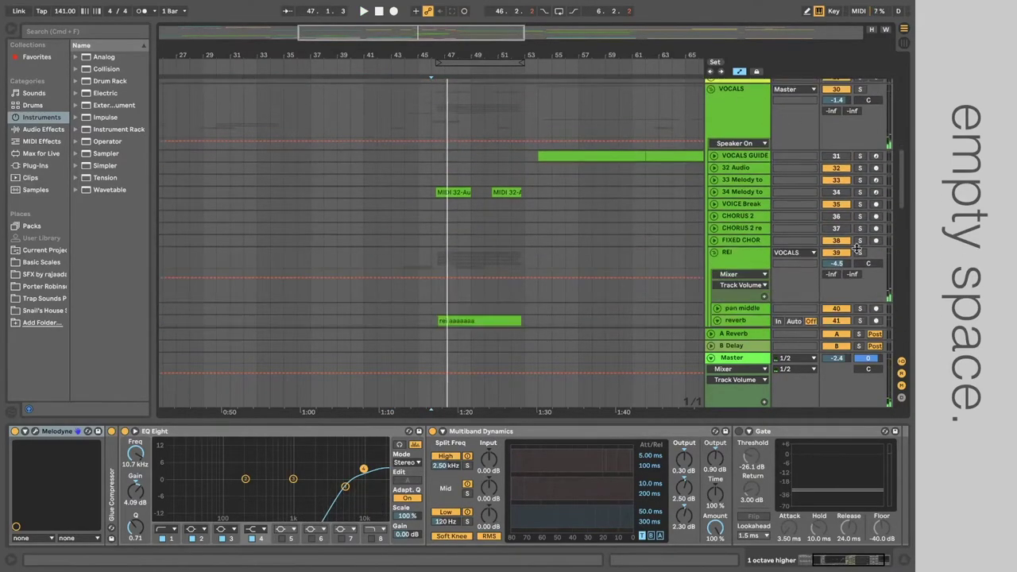
scroll(535, 176, down, 8)
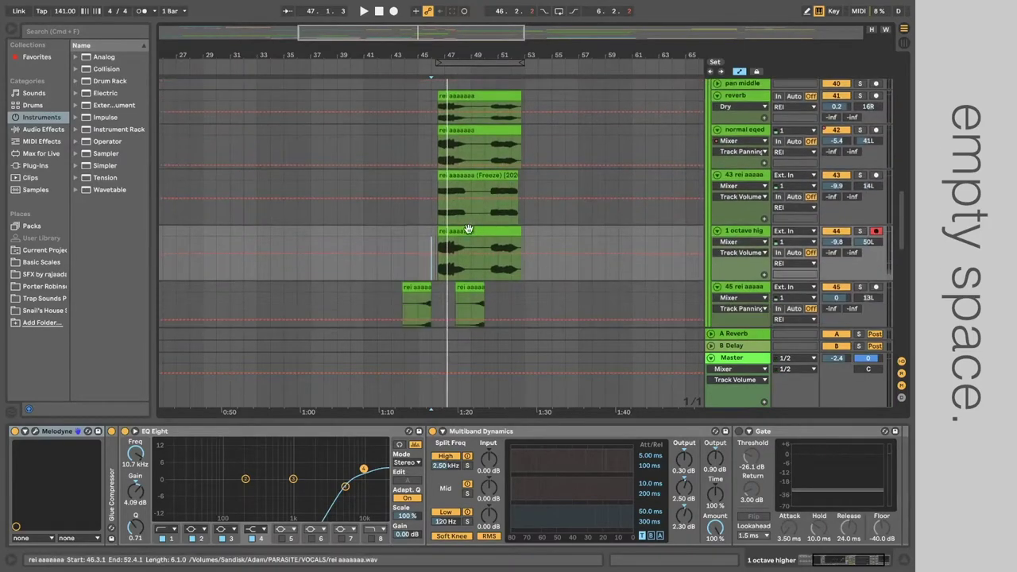
click(421, 253)
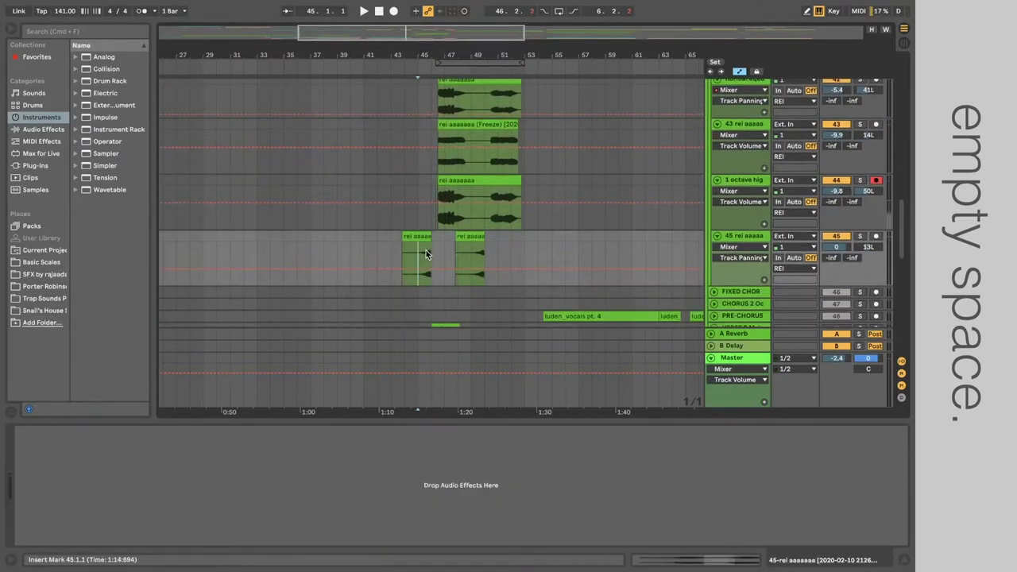
key(space)
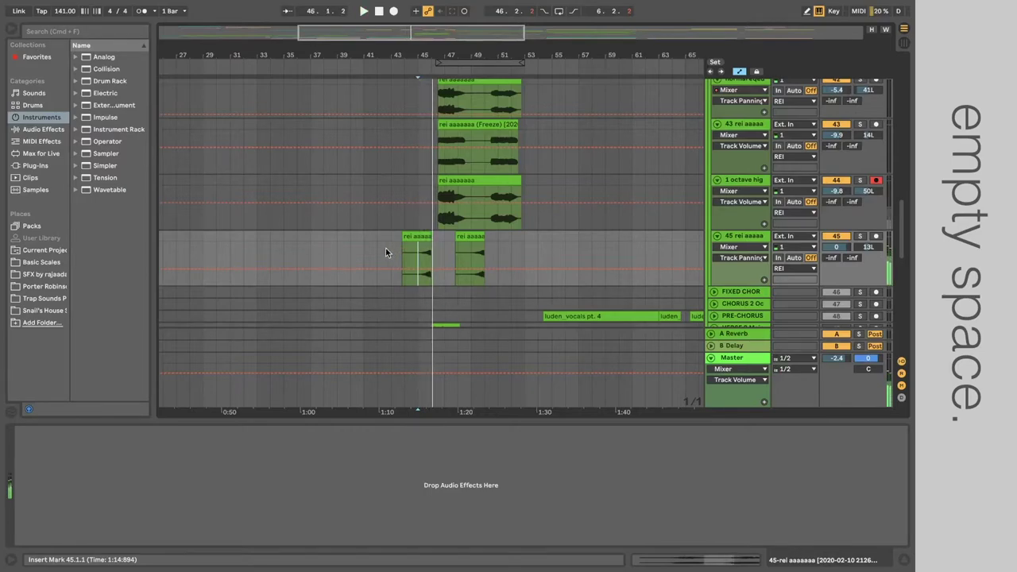
Set the insert mark to 46.3.1 at the start of the 43 rei clip and play the stacked rei vocals.
click(441, 160)
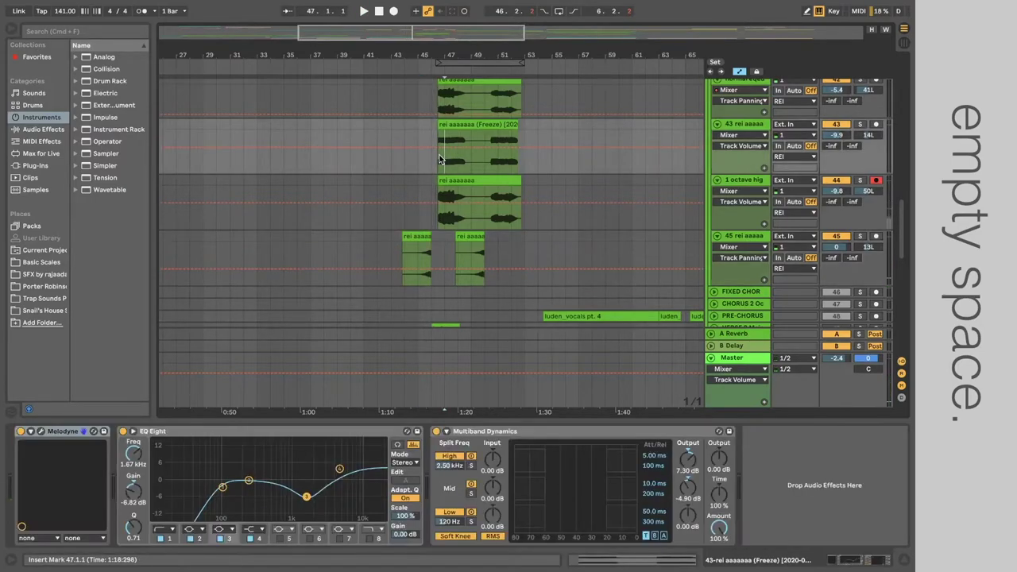
scroll(441, 160, up, 5)
click(441, 159)
key(space)
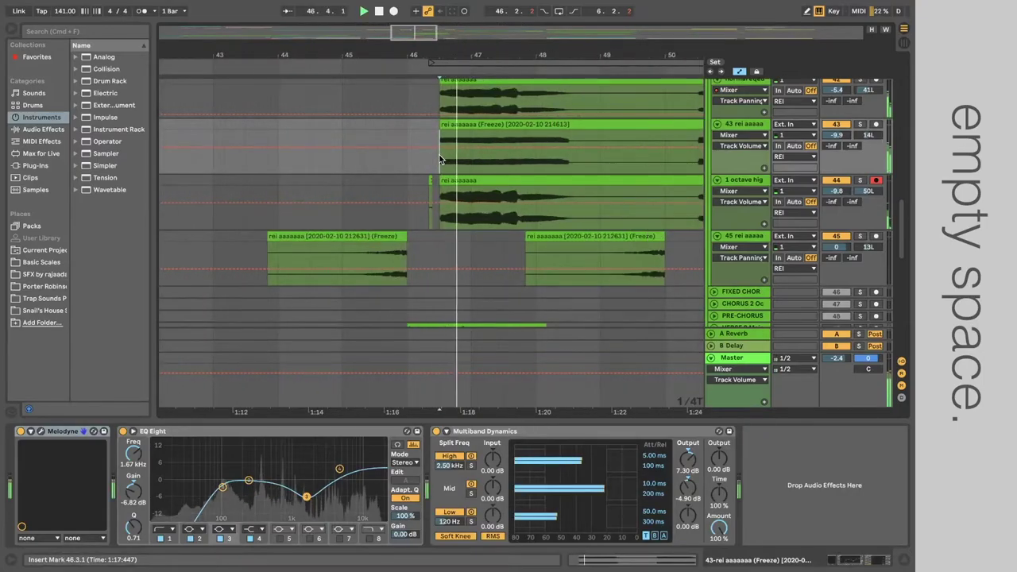
scroll(445, 160, up, 2)
scroll(493, 171, right, 2)
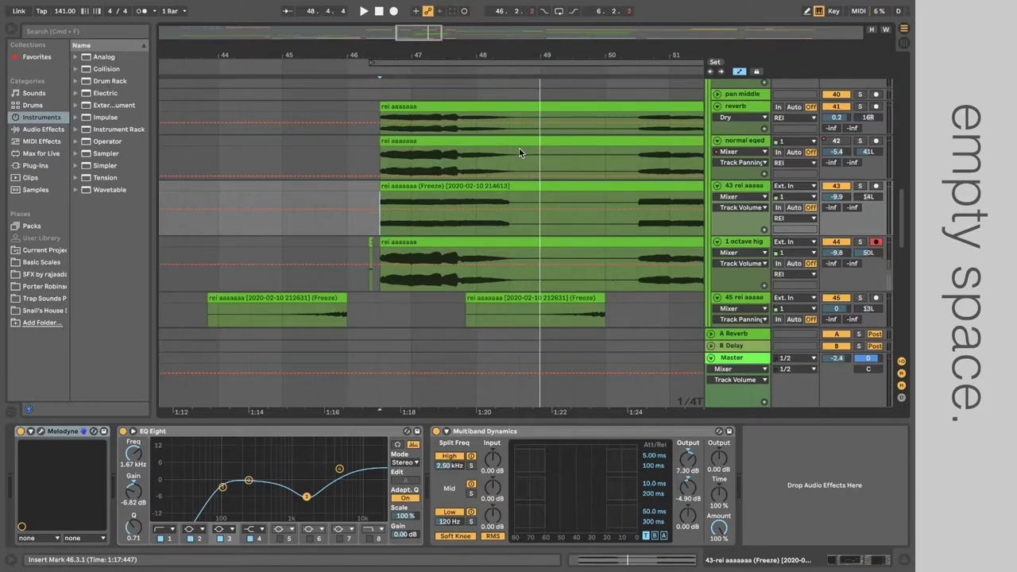
key(space)
Place the insert mark at 46.3.1 on the normal eqed track and look over the vocal tracks below it.
click(381, 159)
scroll(381, 159, down, 3)
scroll(382, 158, down, 2)
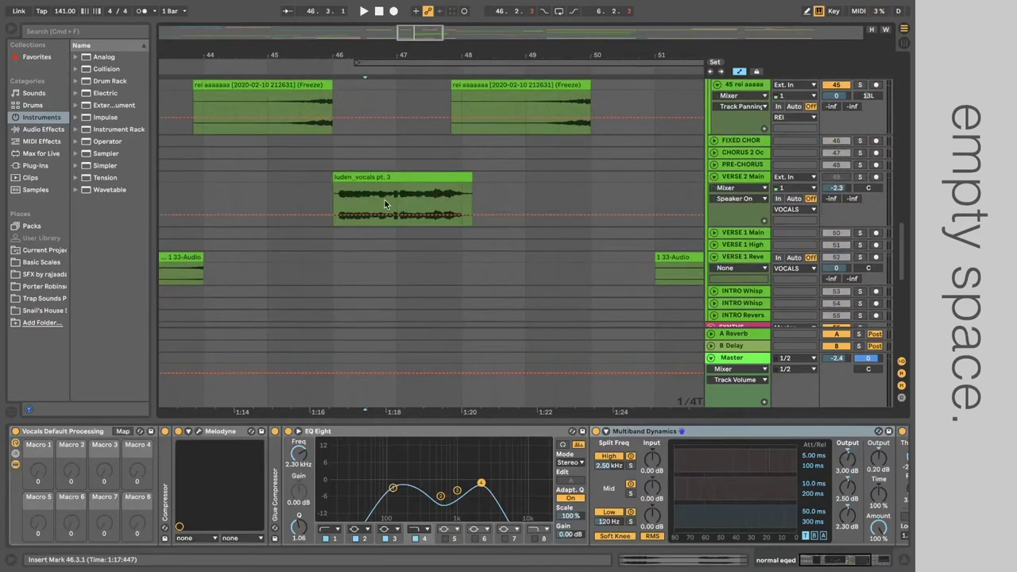
scroll(385, 199, up, 5)
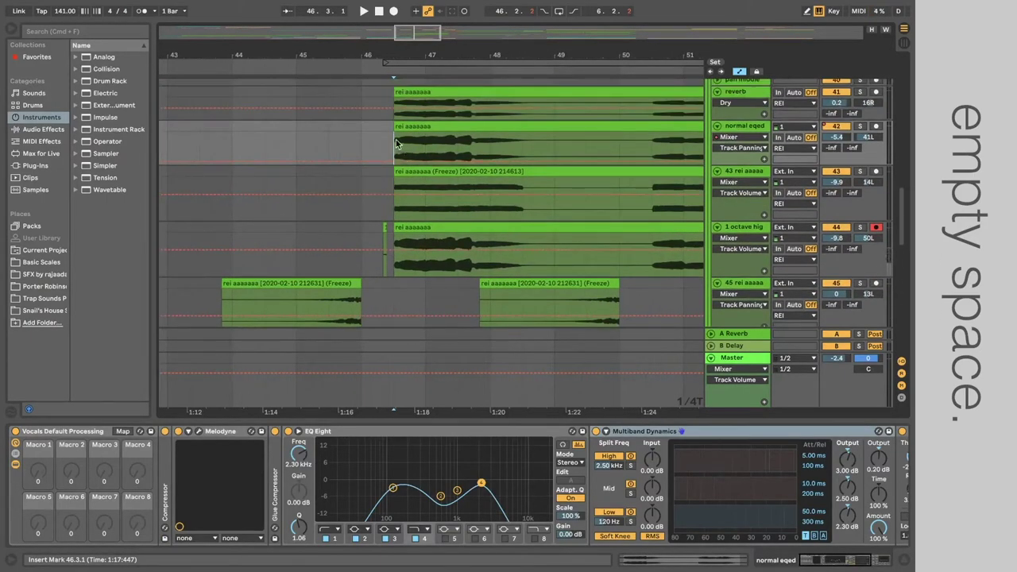
Solo the reverb vocal track and unfold the Glue Compressor, EQ Eight and Compressor in its device chain.
click(389, 93)
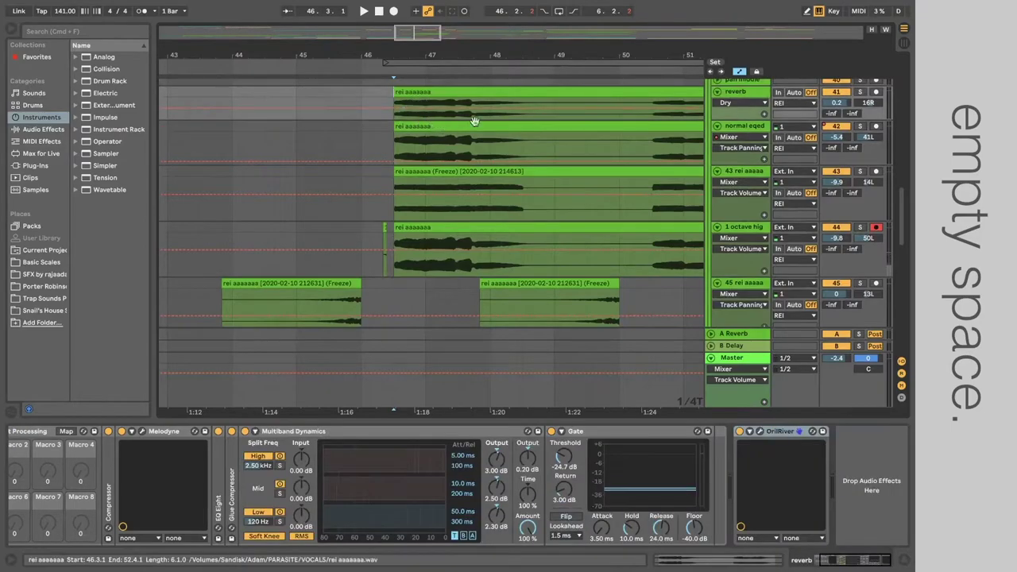
click(860, 93)
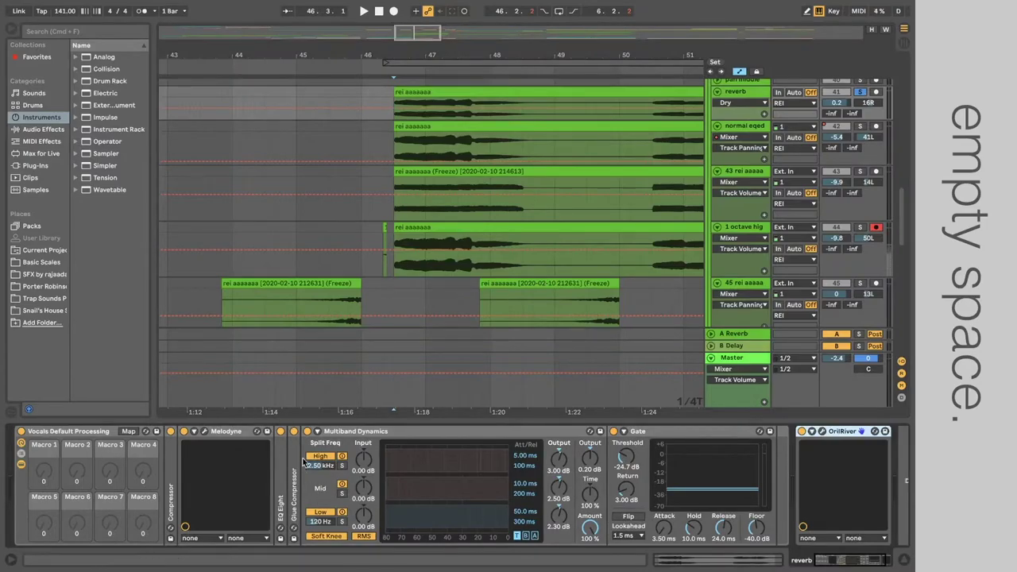
double_click(293, 488)
double_click(280, 486)
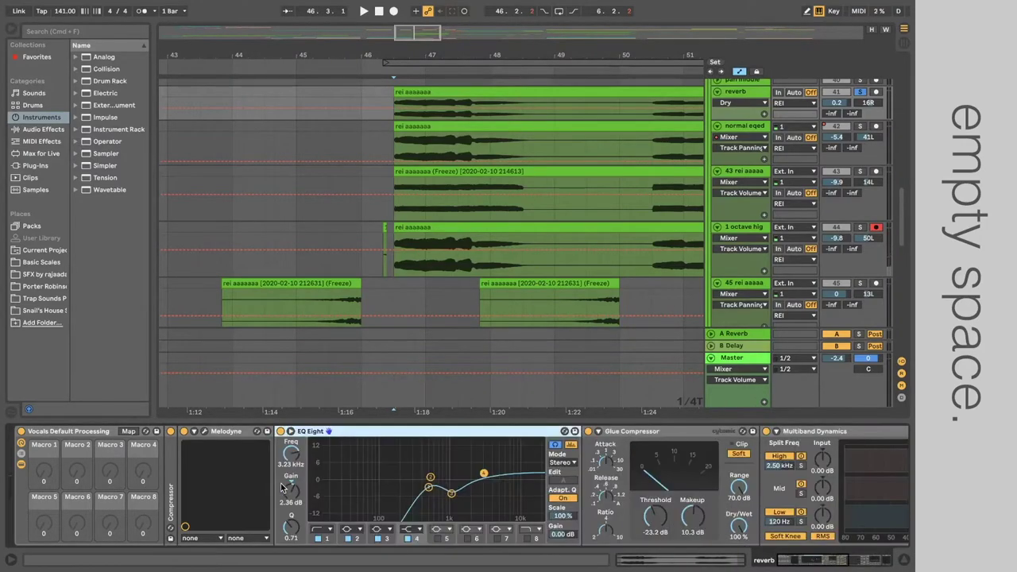
double_click(175, 502)
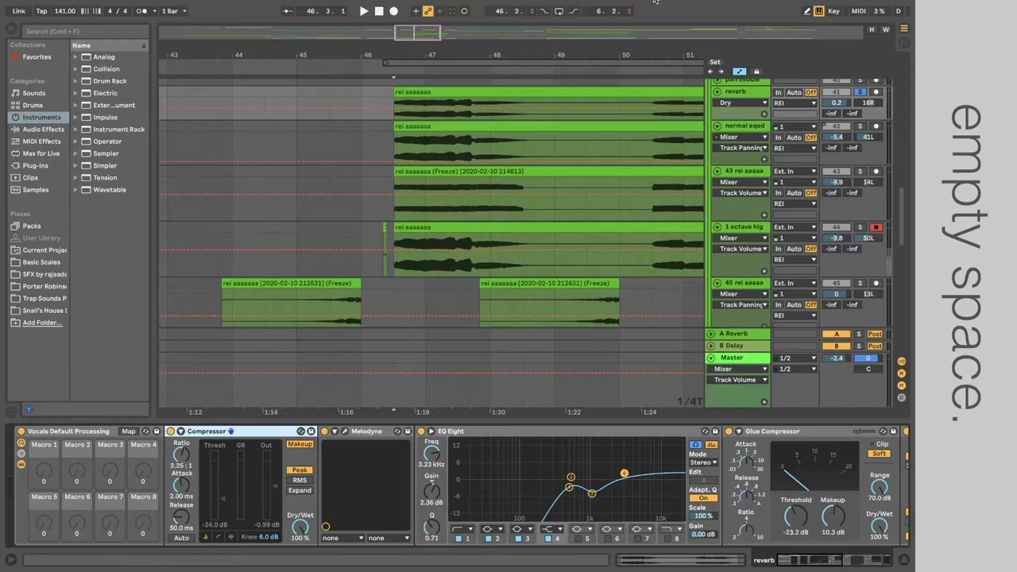
Play the soloed reverb vocal from 46.3.1.
scroll(683, 122, up, 2)
scroll(683, 123, up, 2)
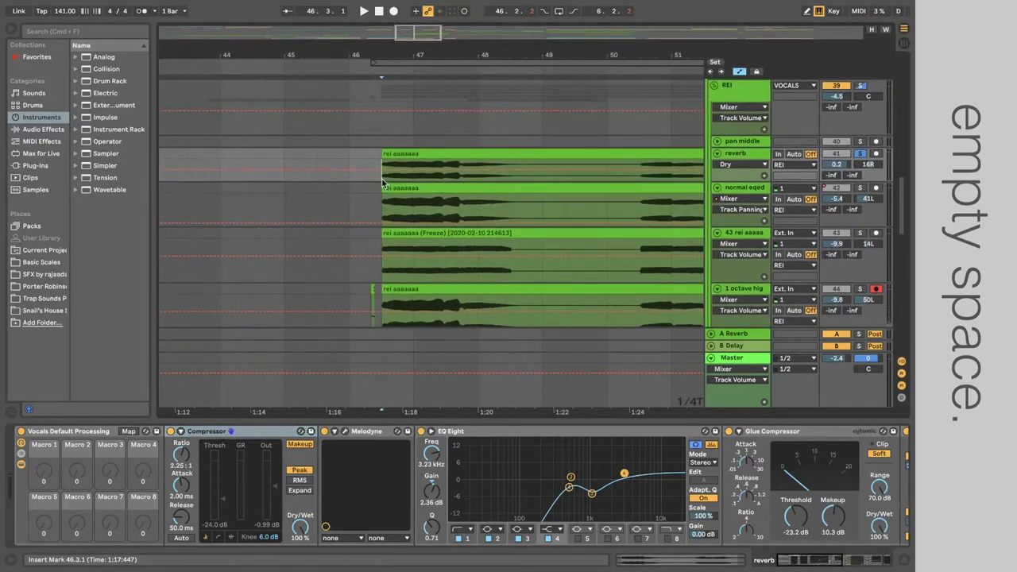
key(space)
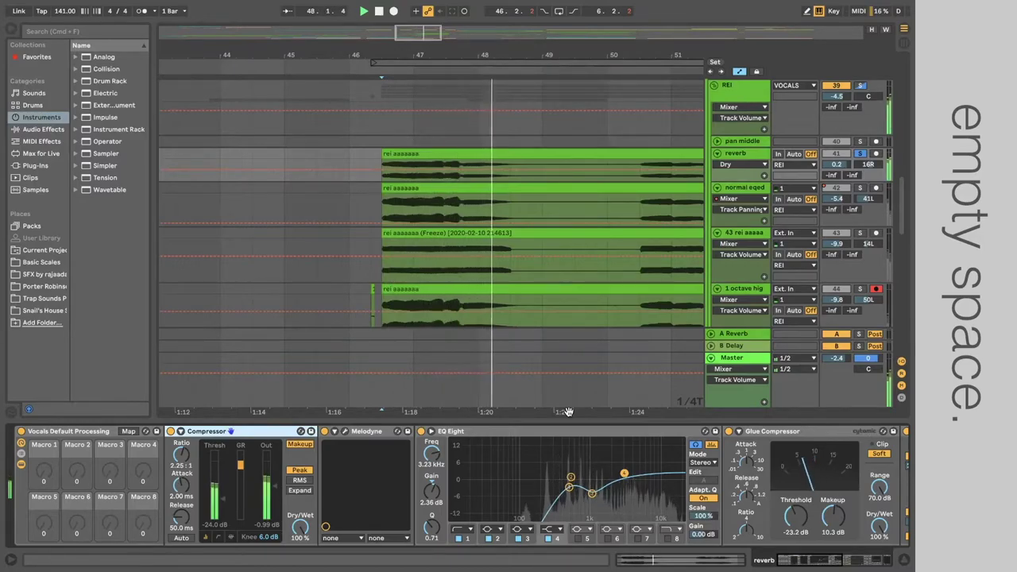
Open the reverb track's Melodyne window to examine the vocal's pitch notes, and close it.
click(390, 436)
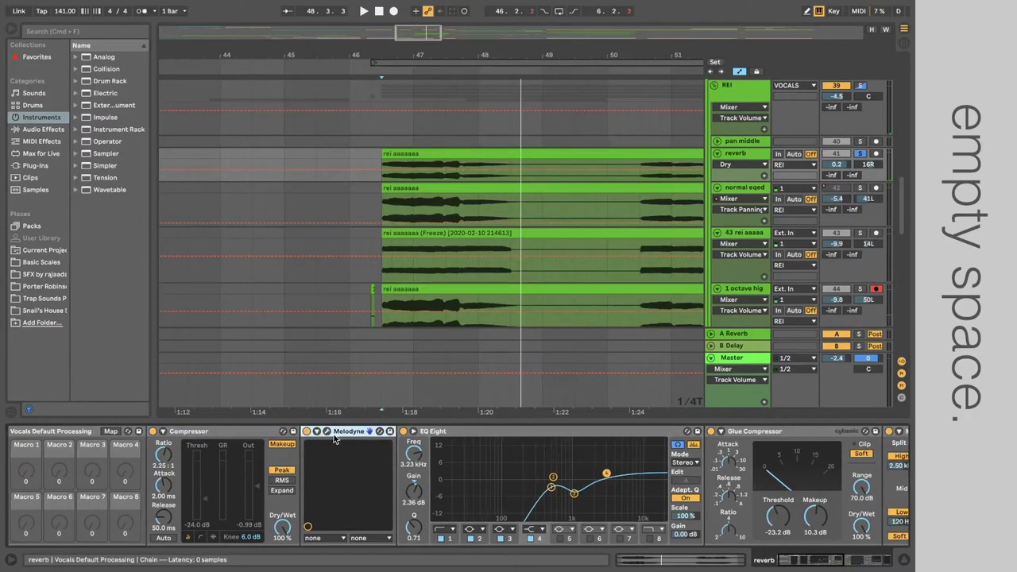
click(327, 431)
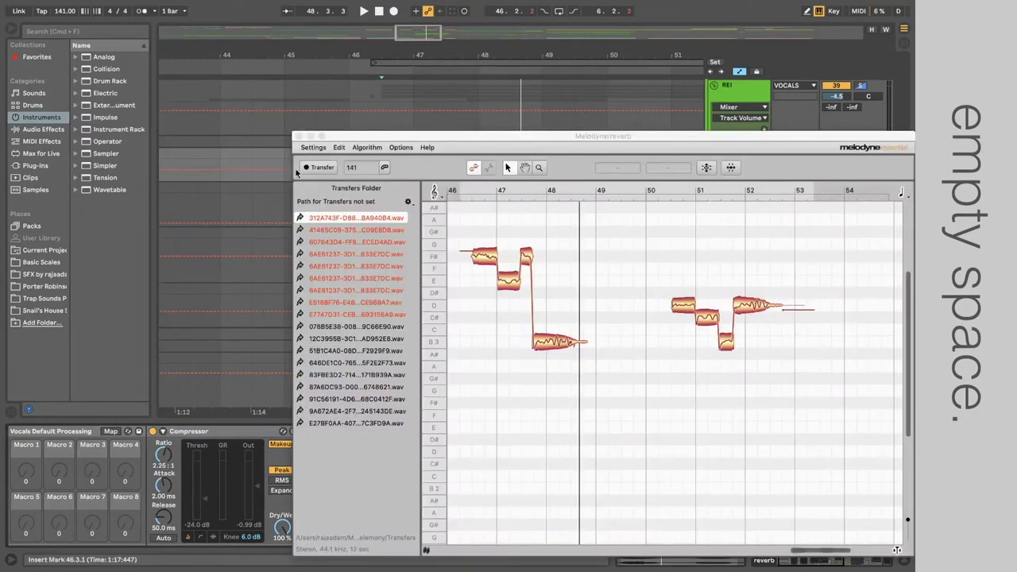
click(300, 136)
Go through the reverb track's EQ Eight, Glue Compressor, Multiband Dynamics and Gate one after another, examining their settings.
click(506, 445)
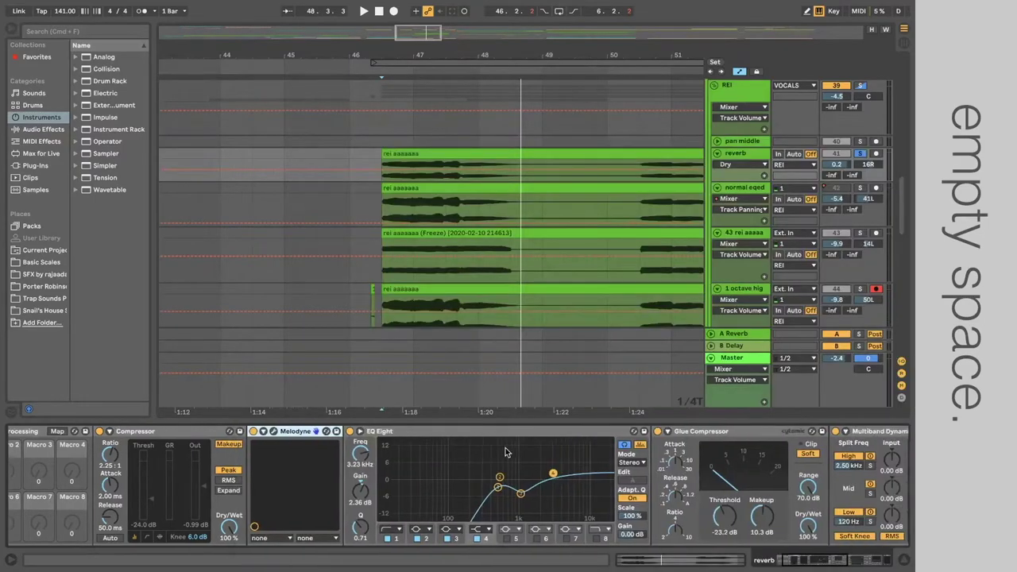
scroll(505, 439, right, 5)
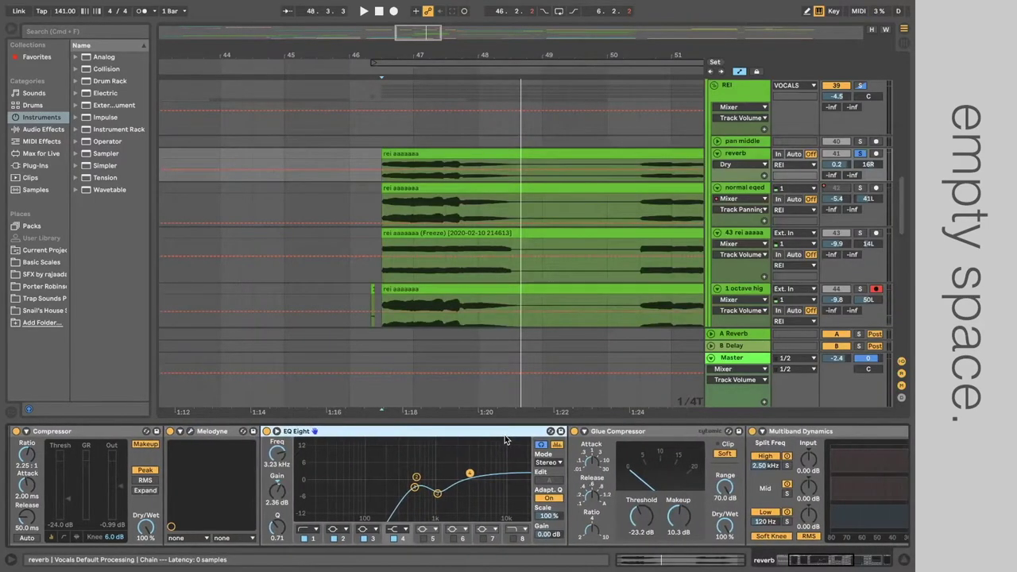
click(517, 445)
scroll(517, 449, right, 4)
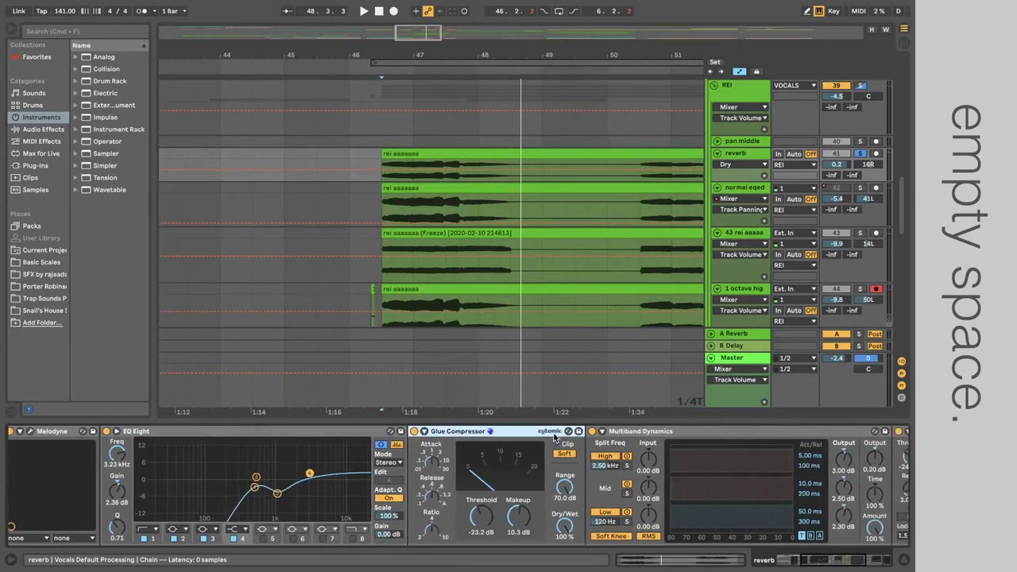
scroll(520, 454, right, 5)
click(548, 441)
scroll(557, 437, right, 5)
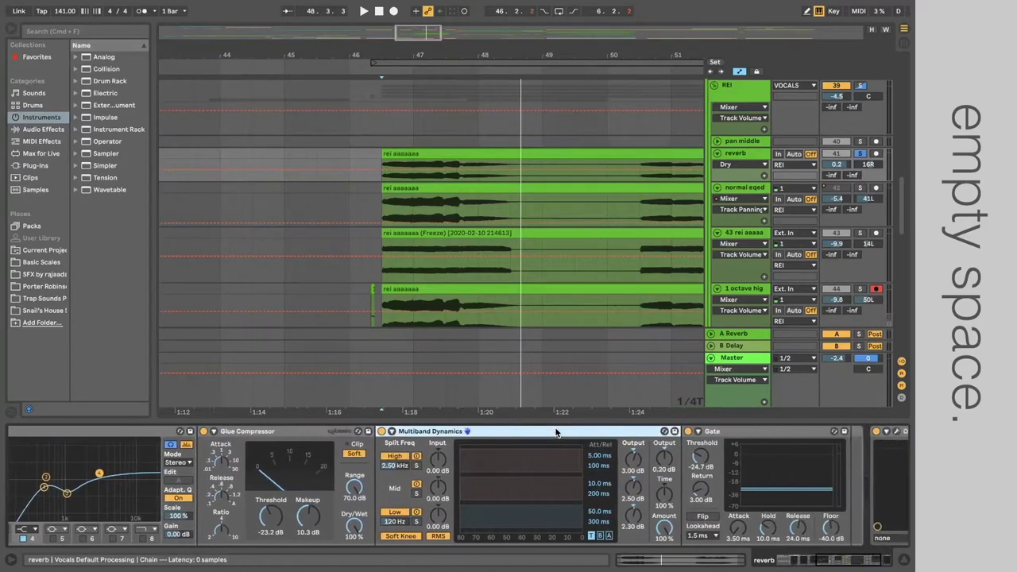
click(572, 436)
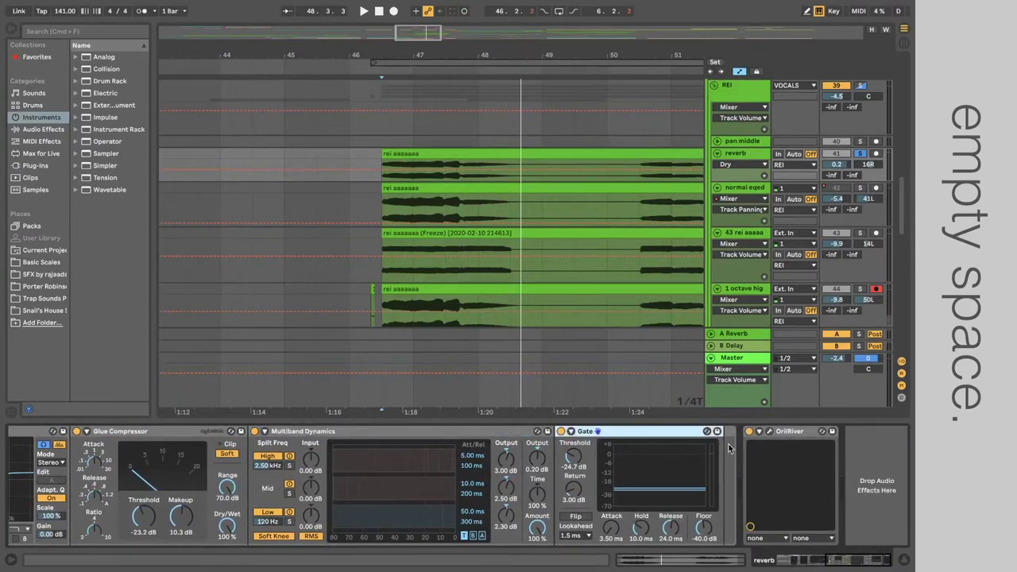
Open the reverb track's OrilRiver plug-in window to examine its reverb settings, and close it.
click(770, 436)
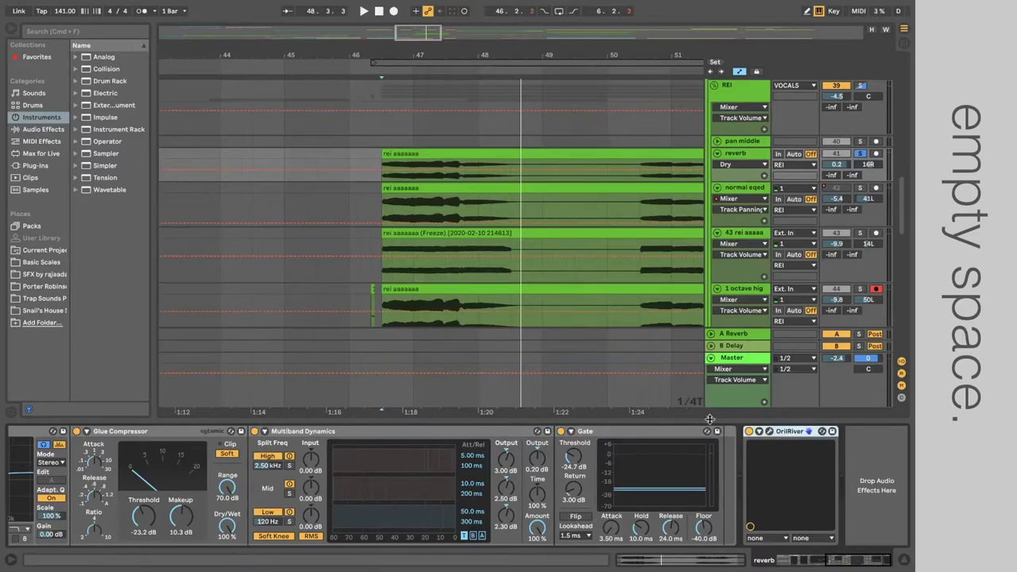
click(768, 431)
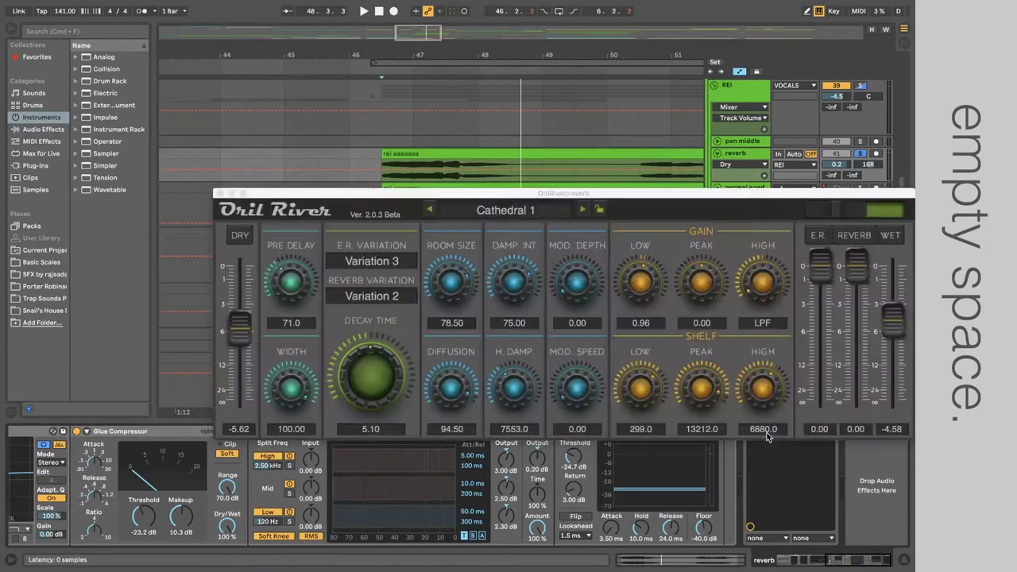
click(216, 196)
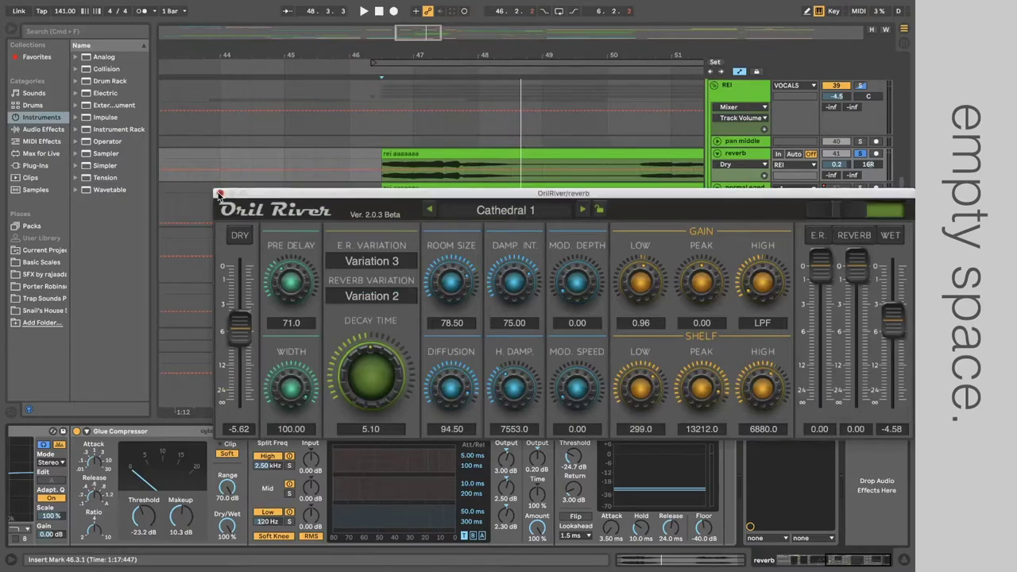
click(220, 195)
Solo the normal eqed vocal, play it from 46.3.1 and compare its device chain with the reverb track's.
click(381, 202)
click(860, 188)
key(space)
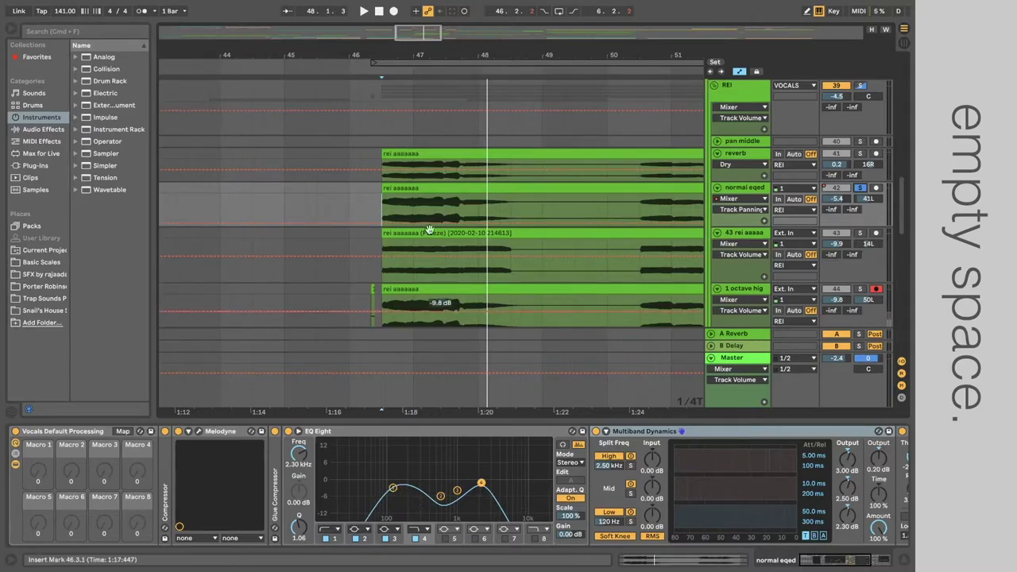
click(396, 163)
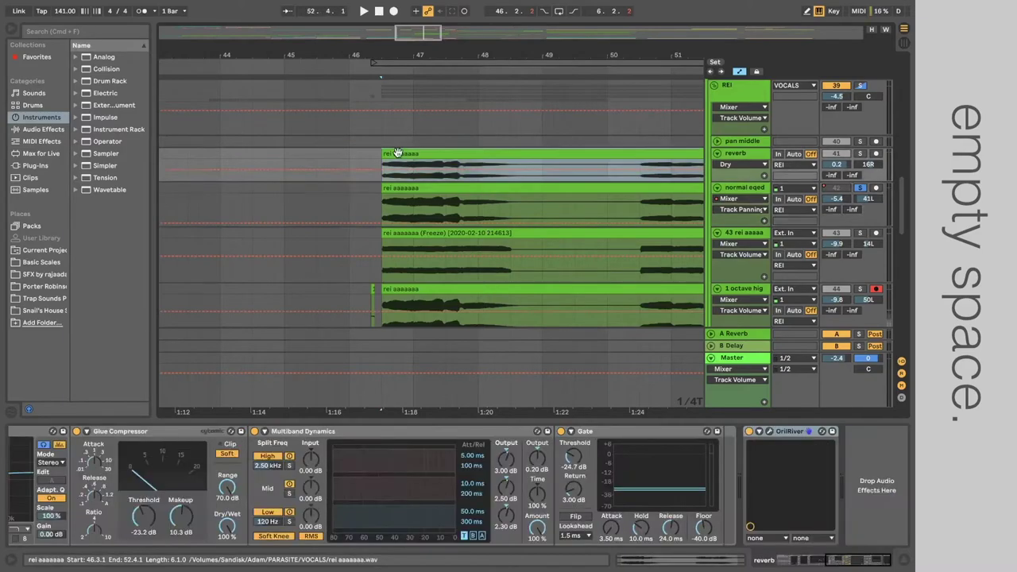
click(424, 197)
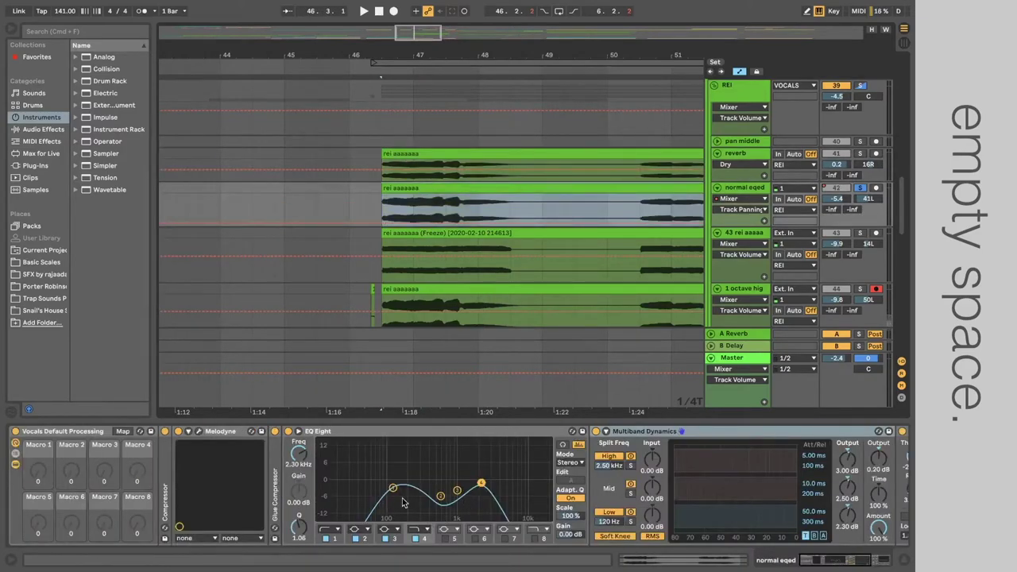
Solo the 43 rei vocal track and play it, setting the insert mark to 47.2.2 within its clip.
click(382, 278)
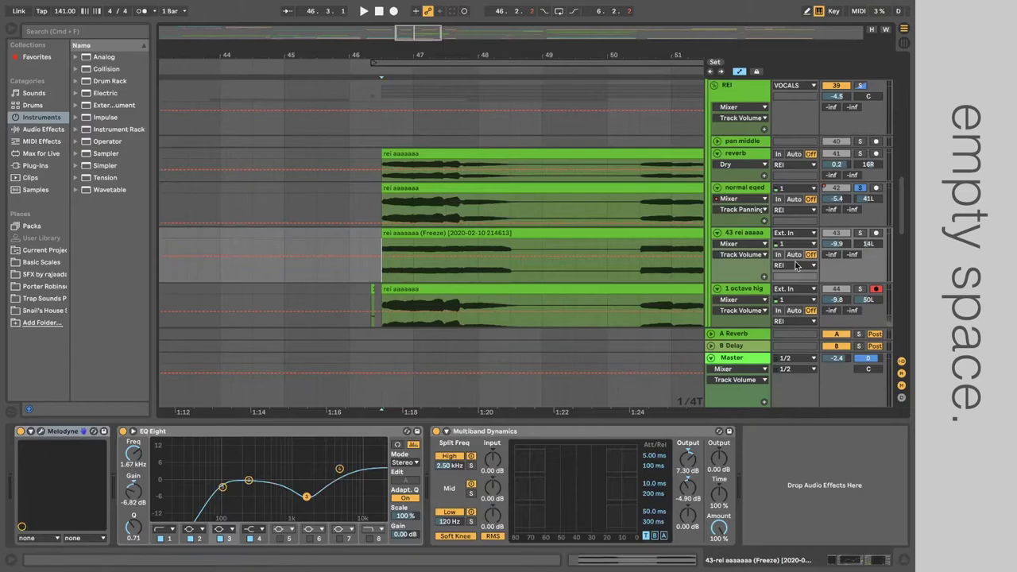
click(859, 233)
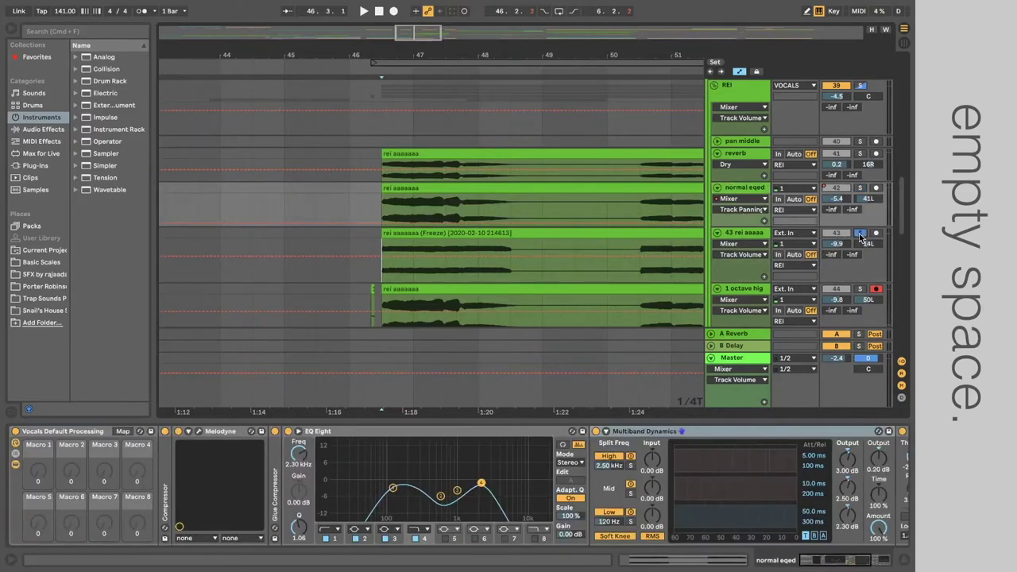
click(437, 266)
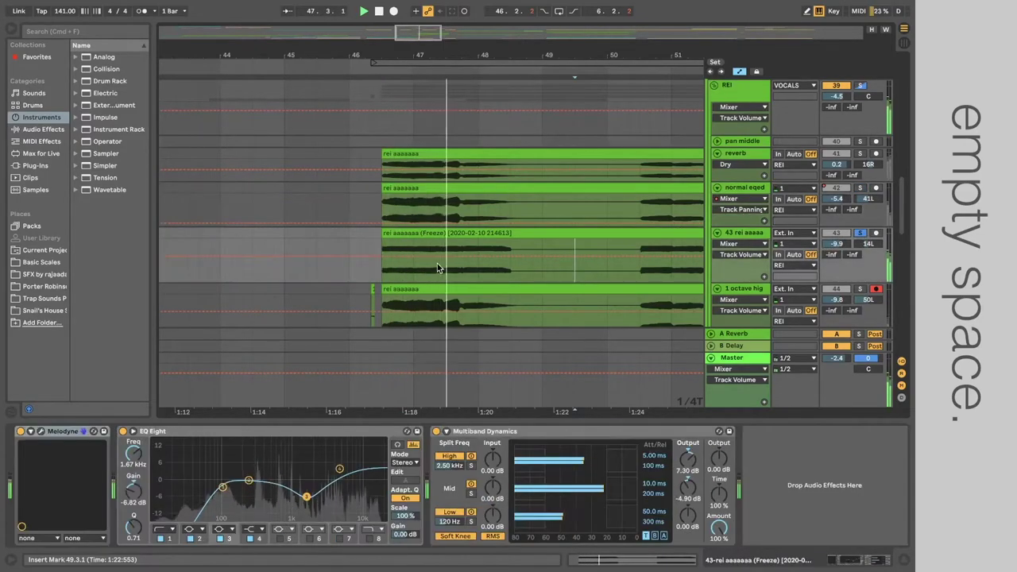
key(space)
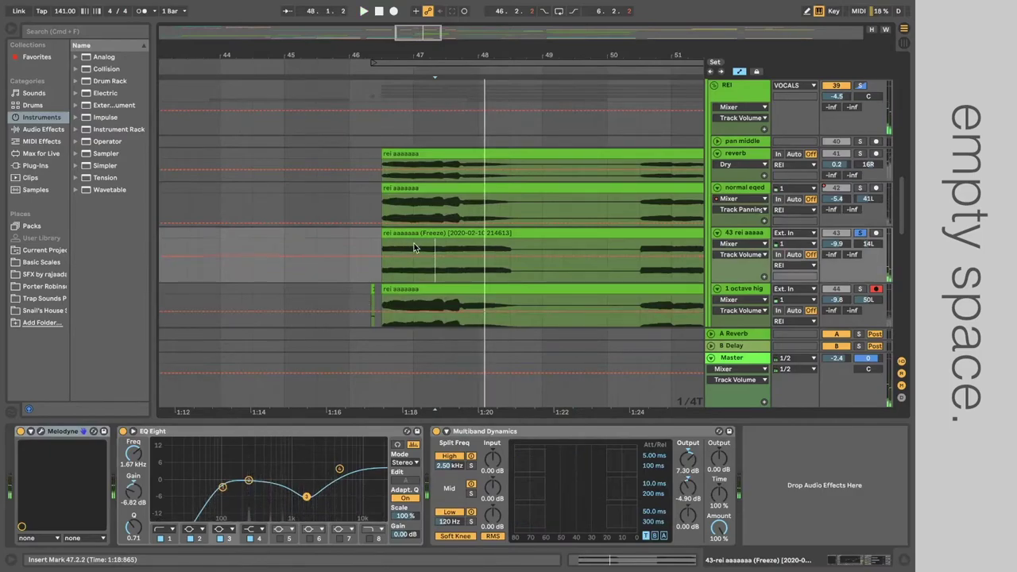
Place the insert mark at 46.3.1 on the 43 rei, 1 octave higher and normal eqed tracks to compare their devices.
key(ctrl+z)
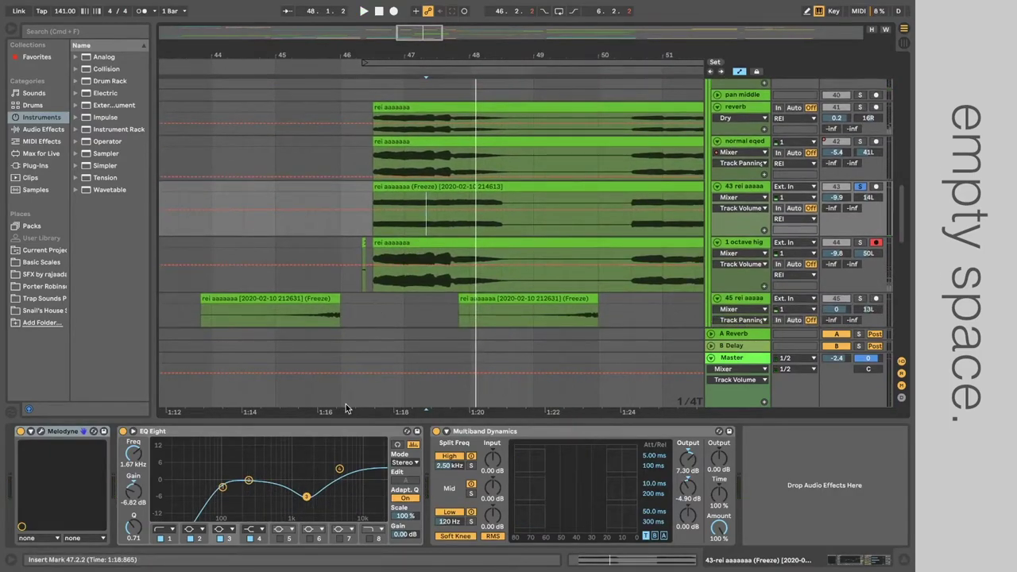
click(374, 228)
click(374, 274)
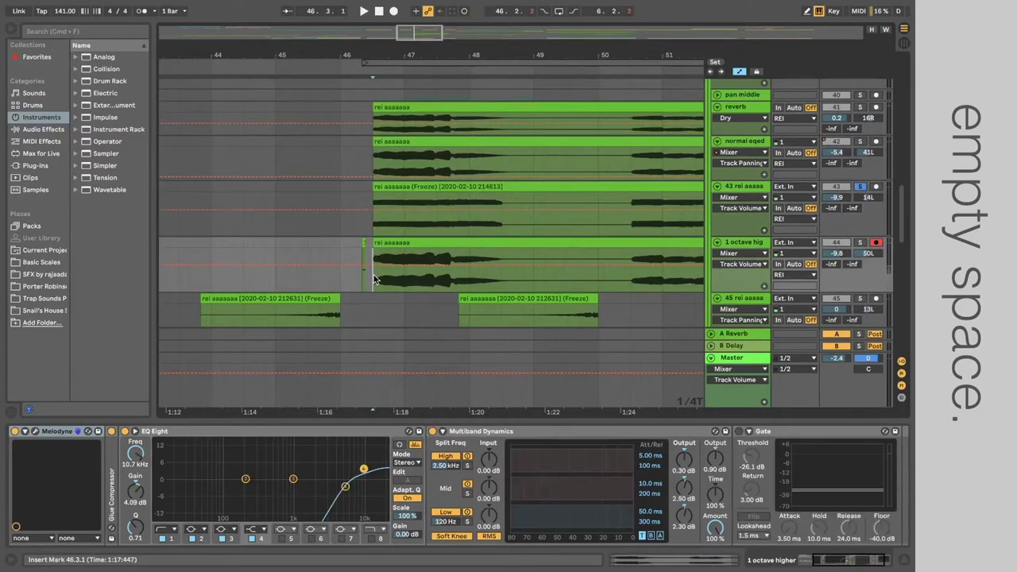
click(372, 158)
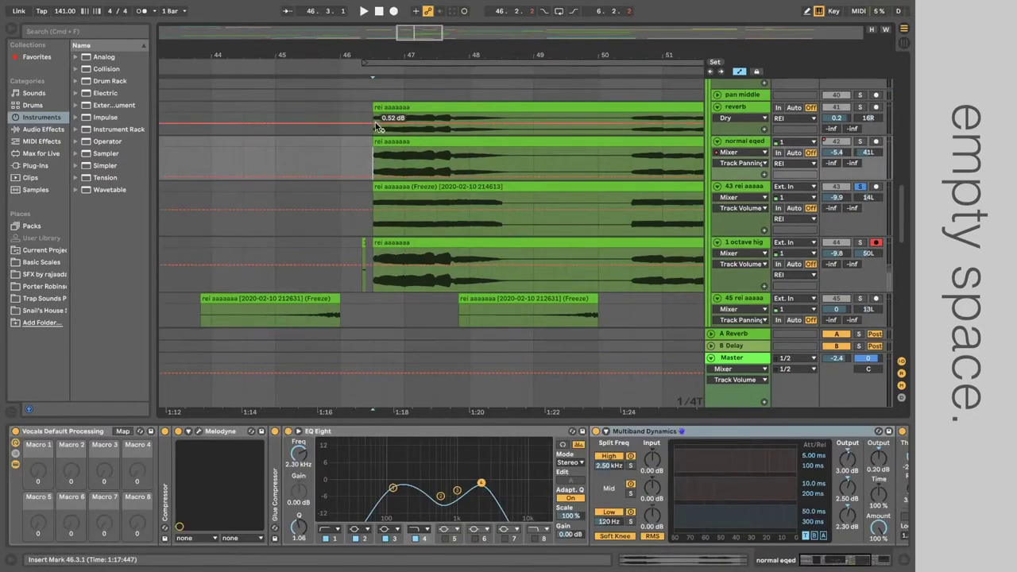
Place the insert mark at 46.3.1 on the reverb track to examine its device chain.
click(374, 132)
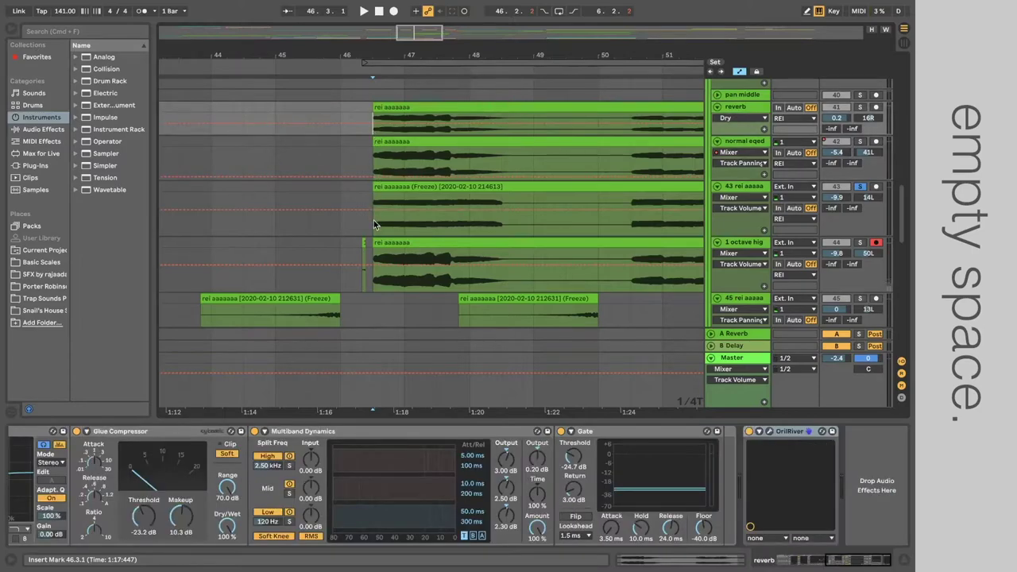
scroll(375, 225, down, 5)
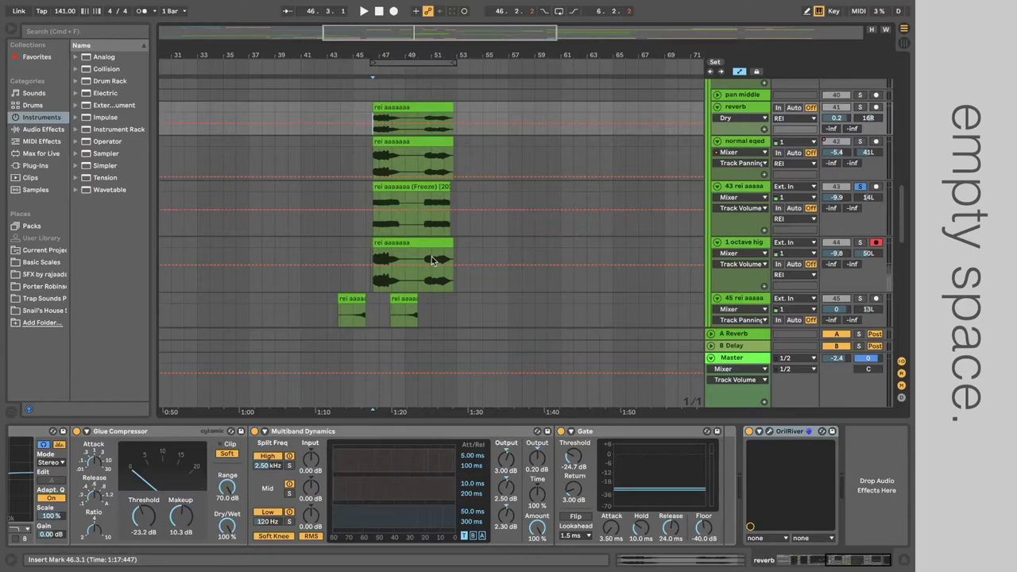
scroll(373, 288, up, 5)
Solo the 1 octave higher vocal track and play it from 46.3.1.
click(373, 286)
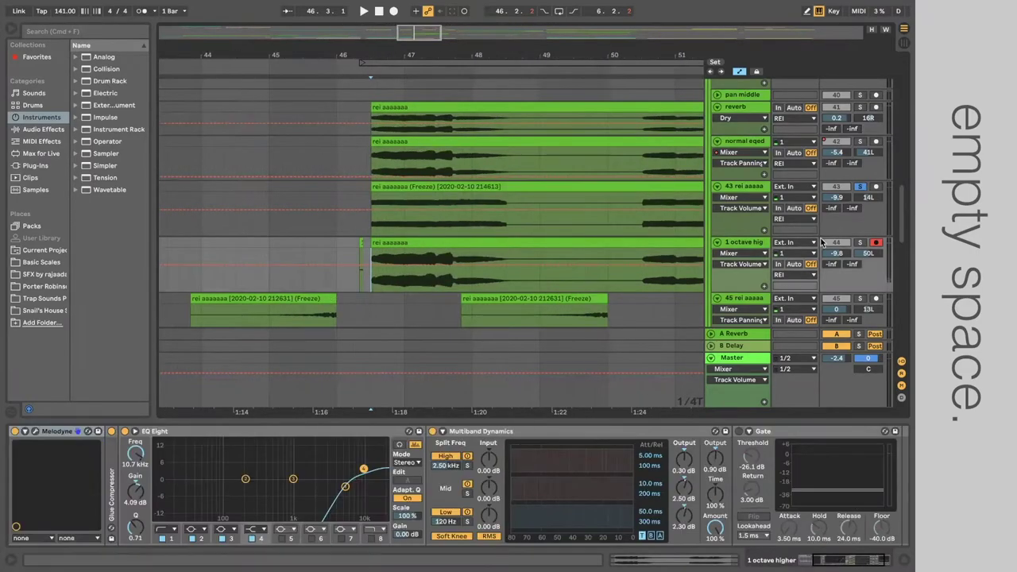
click(860, 241)
key(space)
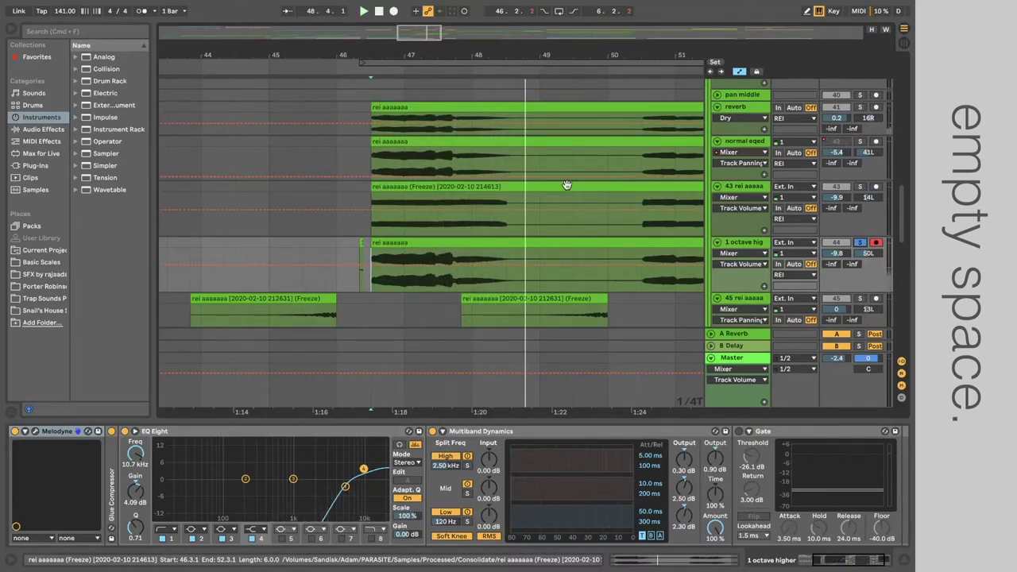
Solo the VERSE 2 Main vocal track and play its clip from 46.1.1.
scroll(566, 185, down, 5)
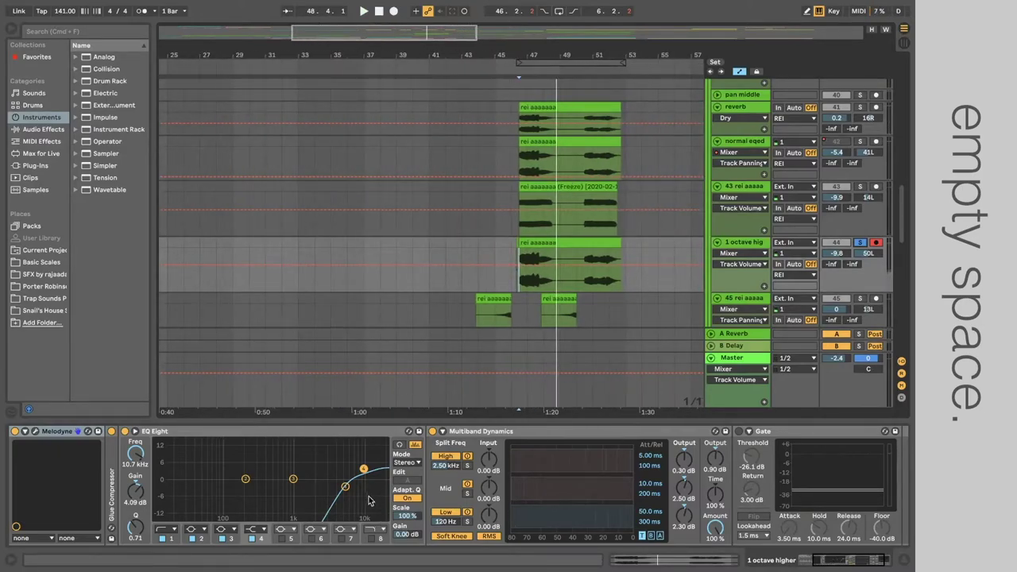
scroll(525, 222, down, 10)
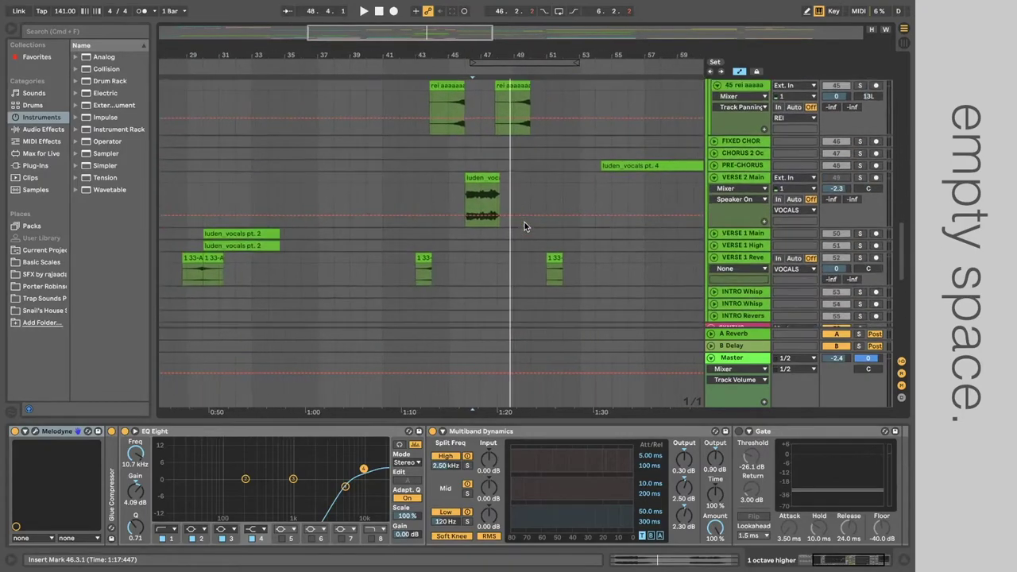
click(472, 204)
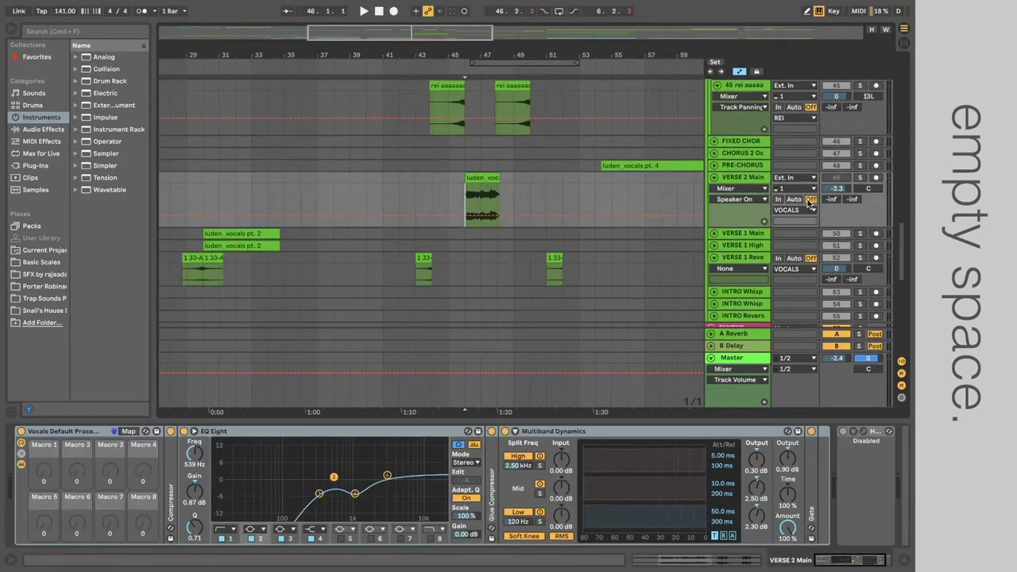
click(860, 177)
key(space)
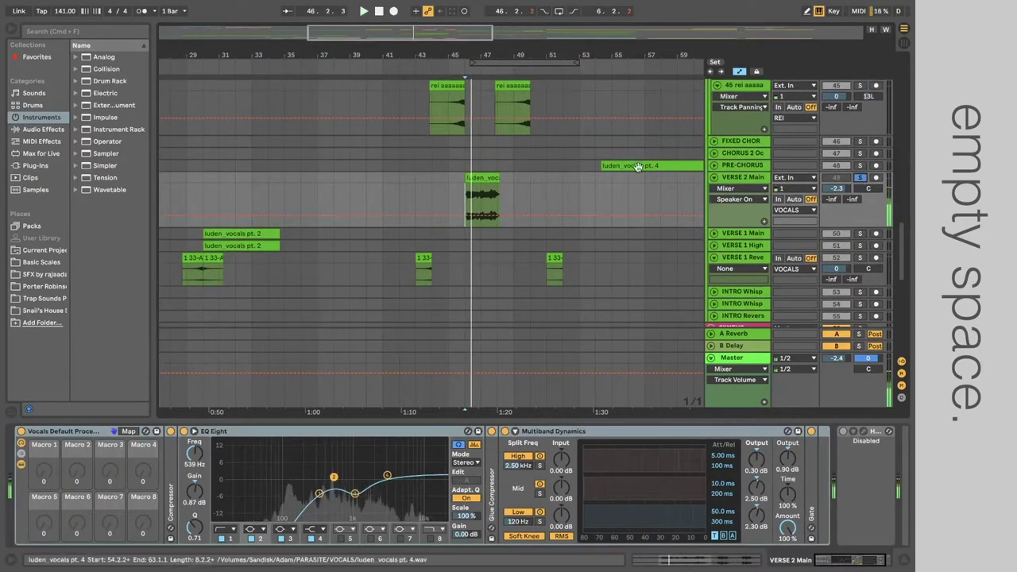
Return to the layered rei vocal tracks around bar 46 to review their clips.
scroll(521, 205, up, 5)
scroll(521, 205, down, 3)
scroll(515, 172, up, 5)
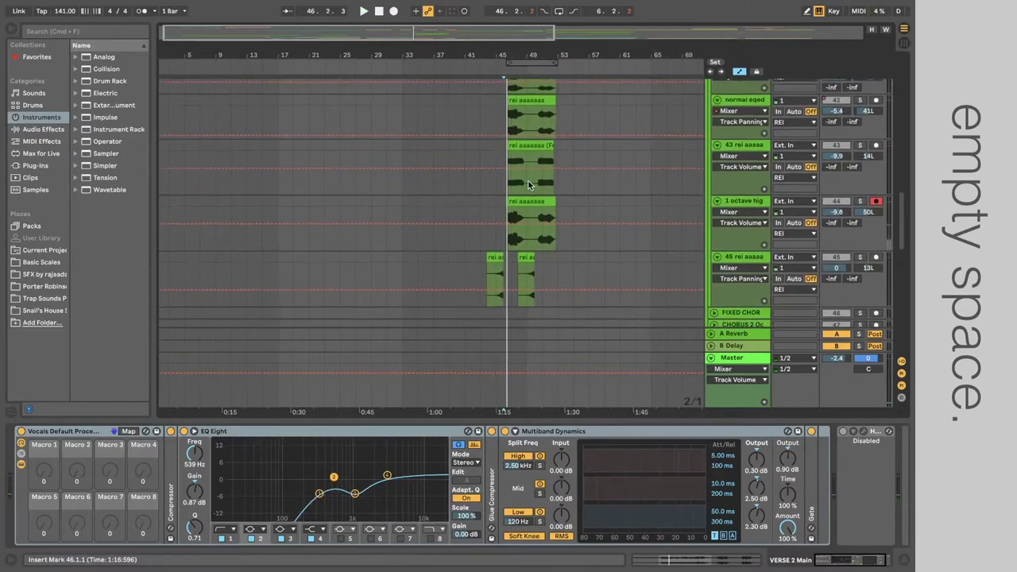
scroll(500, 163, up, 3)
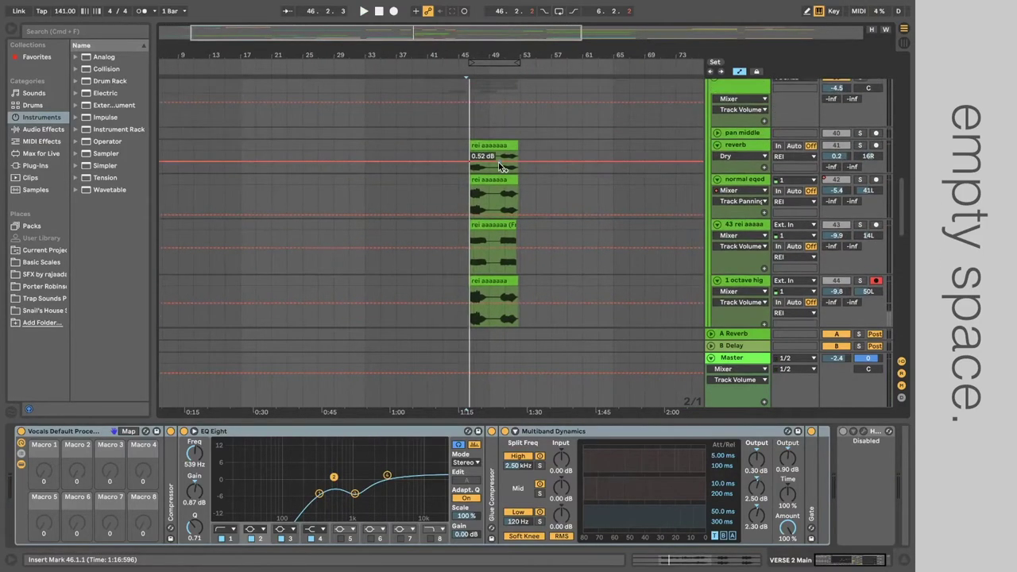
Play the arrangement from bar 45, just before the layered REI vocal clips.
scroll(500, 163, down, 3)
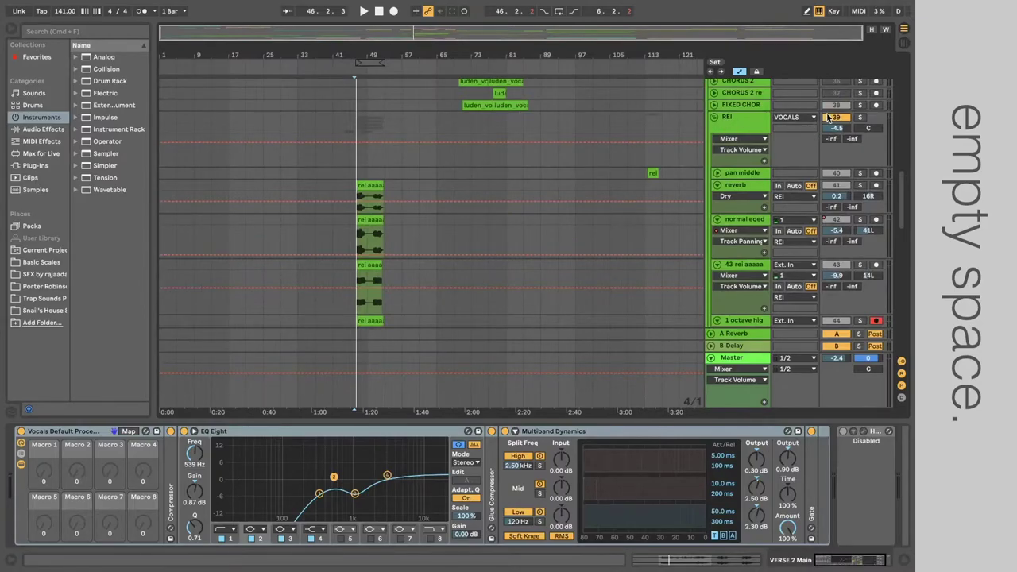
click(354, 246)
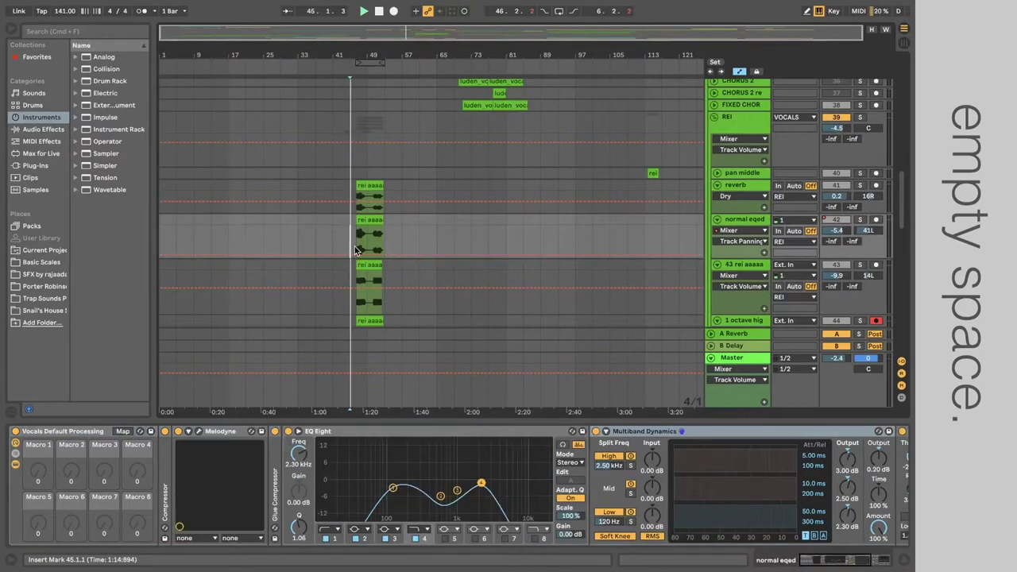
scroll(356, 238, up, 2)
scroll(477, 239, down, 1)
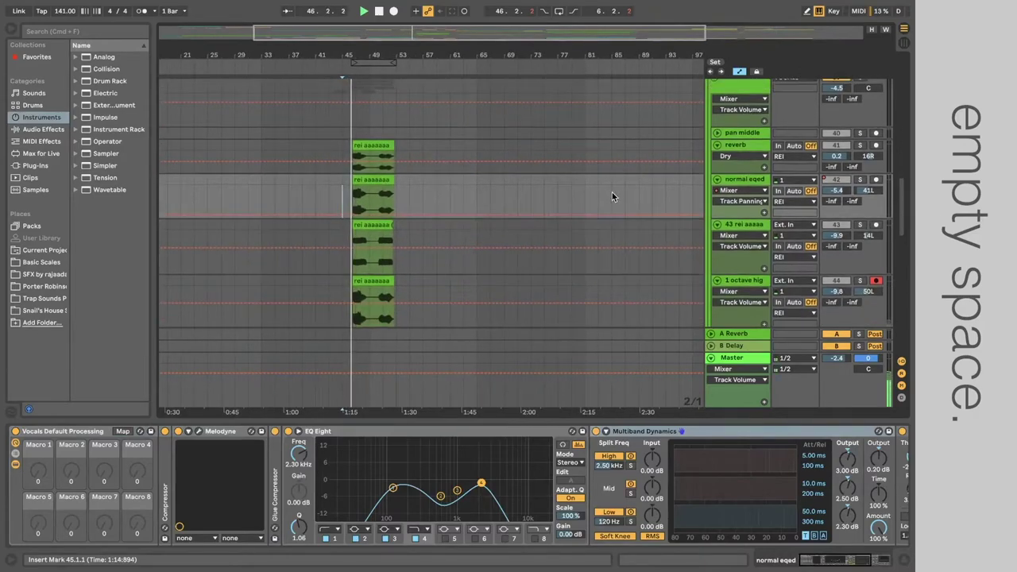
scroll(612, 192, up, 5)
scroll(795, 278, down, 3)
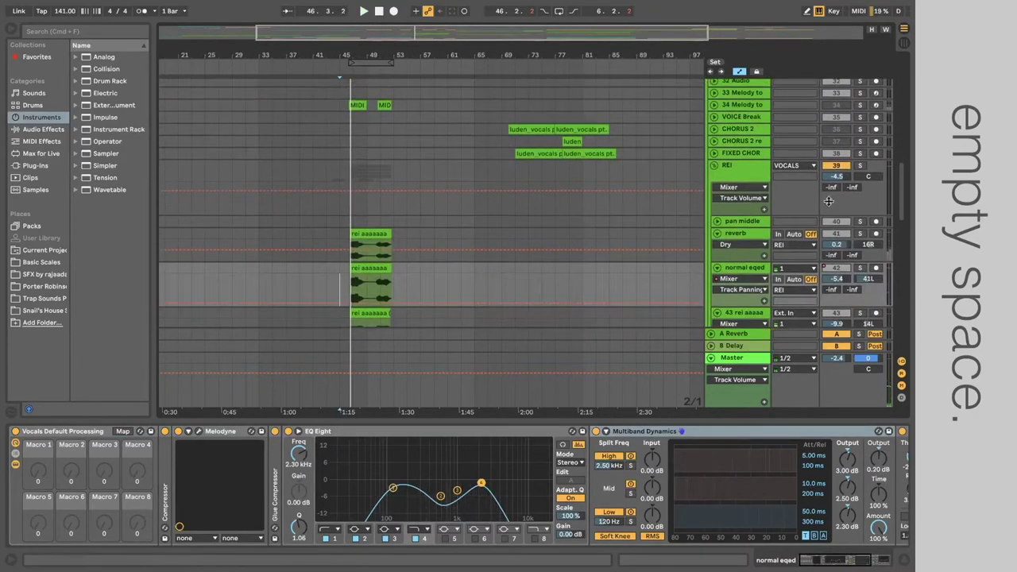
Solo the REI vocal group and replay all of its layers from bar 45.
scroll(551, 236, down, 3)
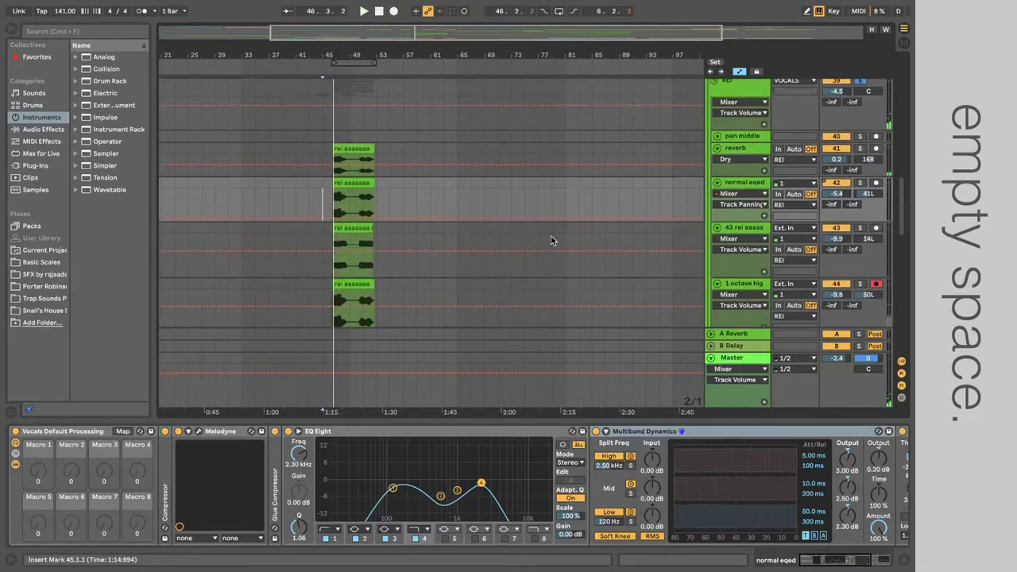
scroll(295, 221, down, 5)
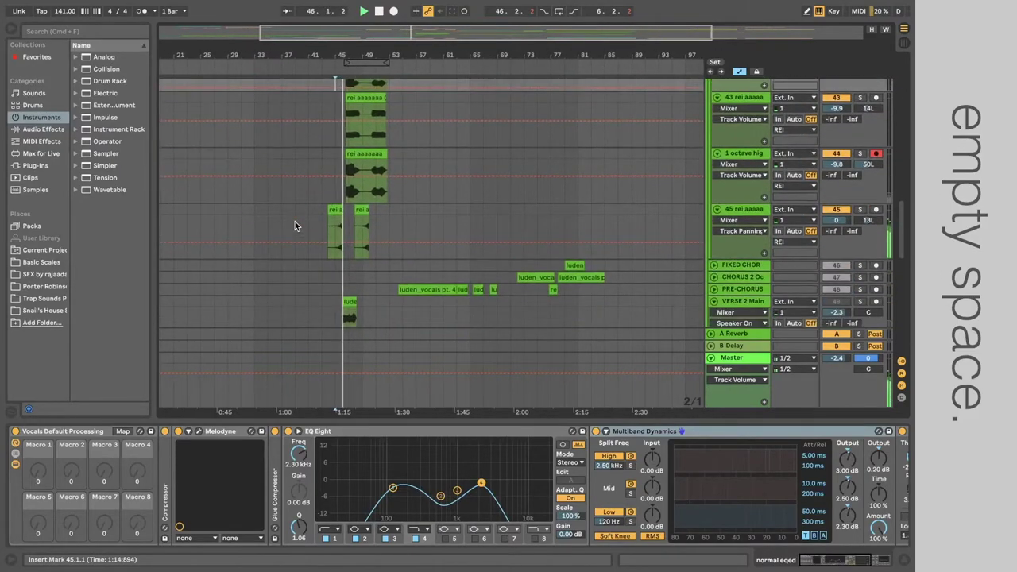
scroll(295, 222, up, 2)
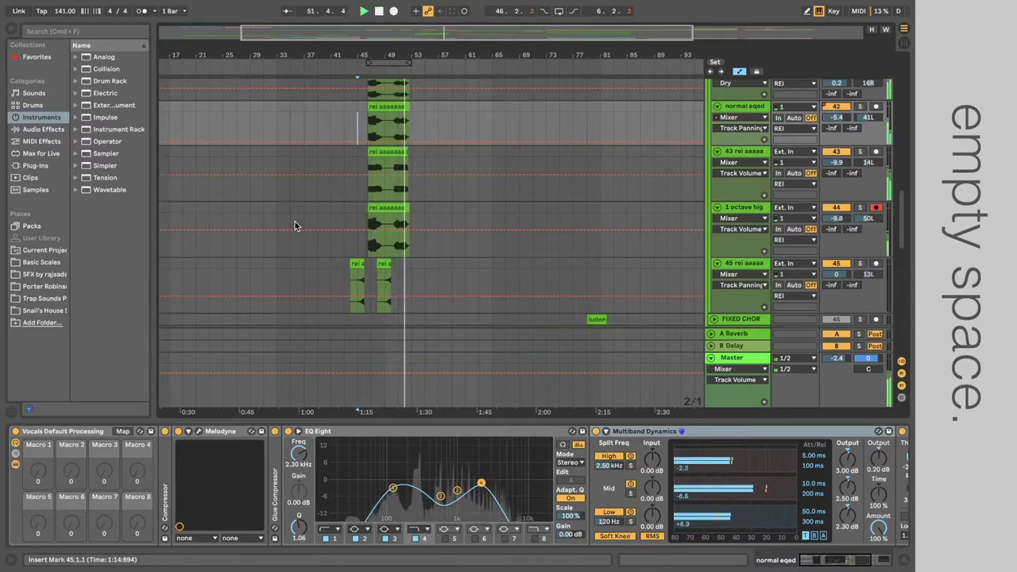
scroll(295, 225, down, 5)
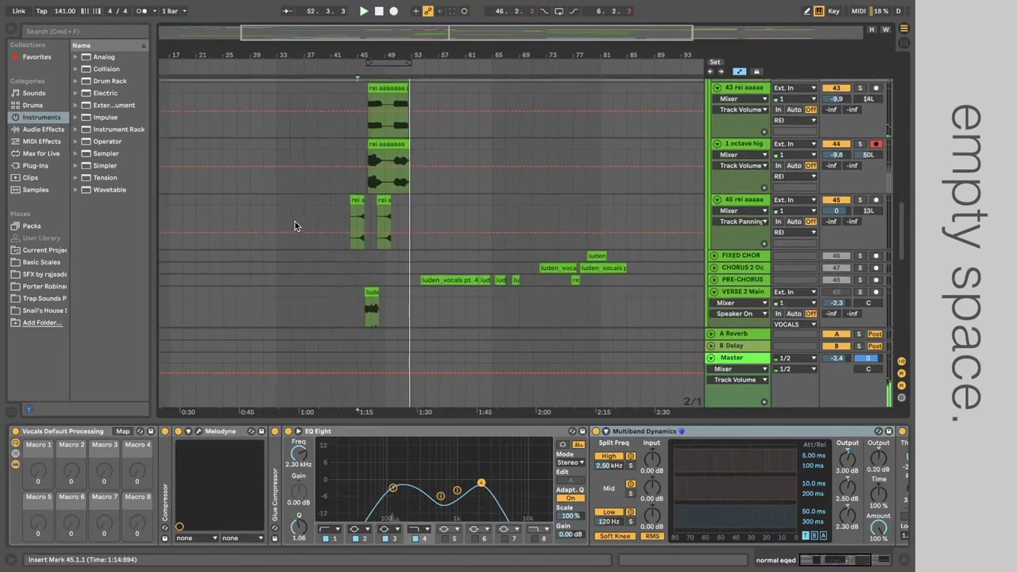
Collapse the REI vocal group so its individual layer tracks are folded away.
key(minus)
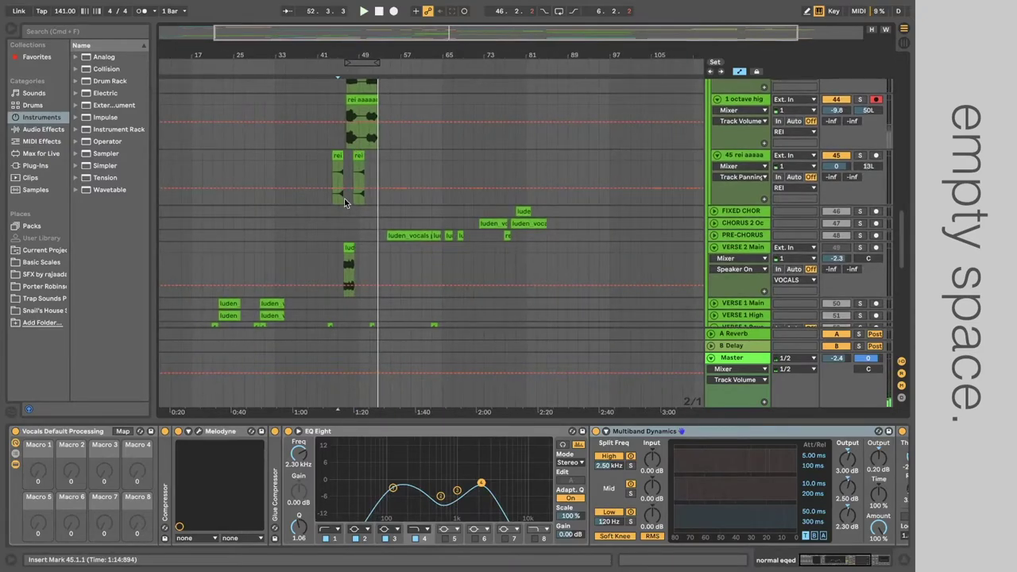
scroll(353, 192, up, 4)
scroll(688, 149, up, 5)
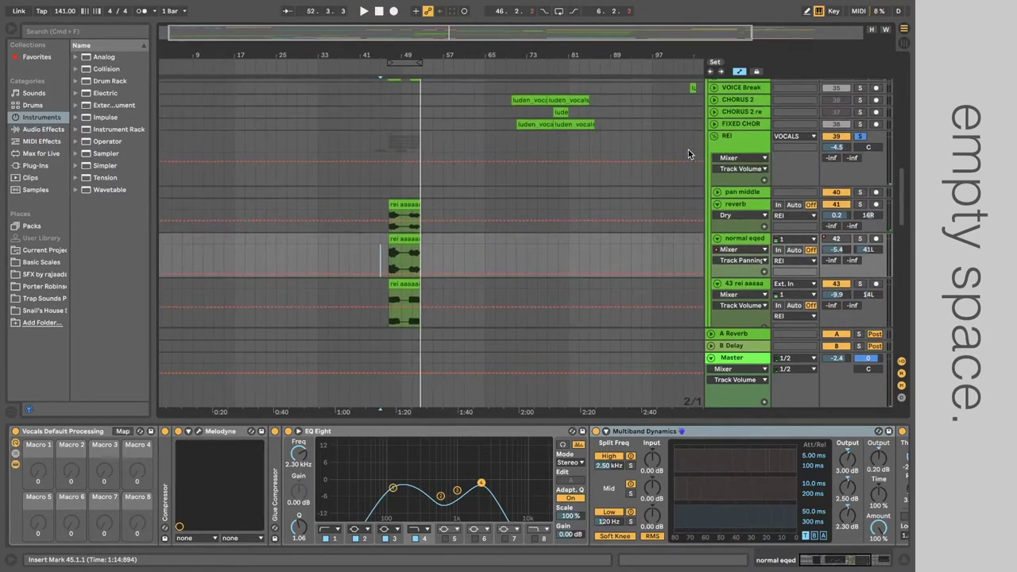
click(714, 137)
scroll(493, 259, down, 3)
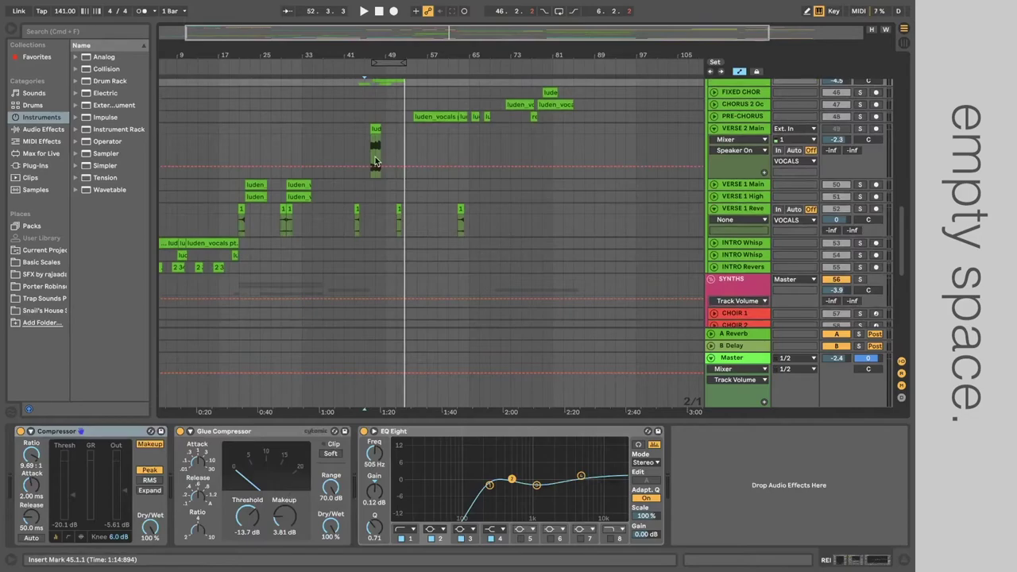
Turn off the REI group's solo and play the song from bar 52.3.3 into the pre-chorus.
key(plus)
click(426, 151)
scroll(426, 151, up, 3)
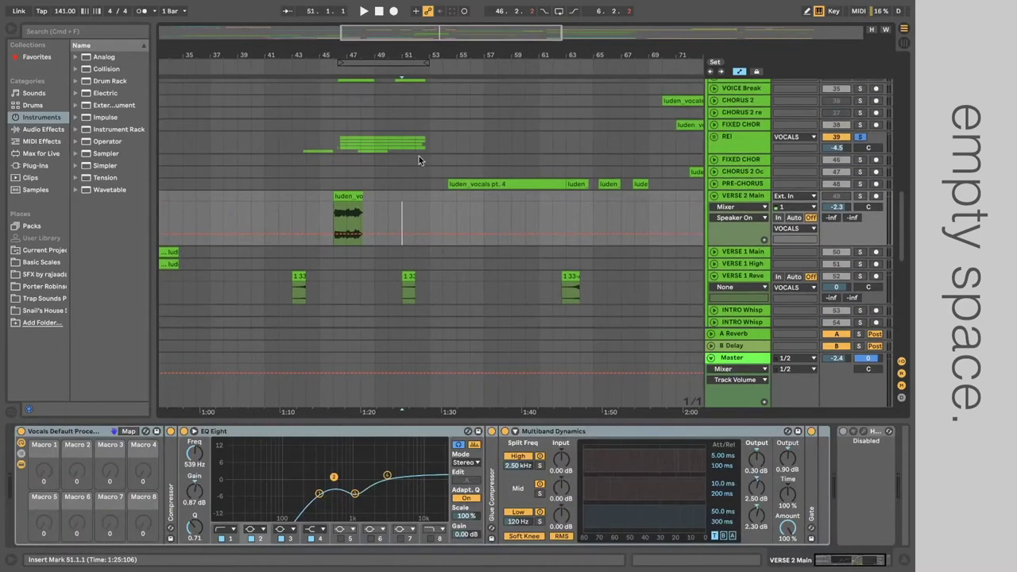
click(413, 169)
click(412, 208)
key(plus)
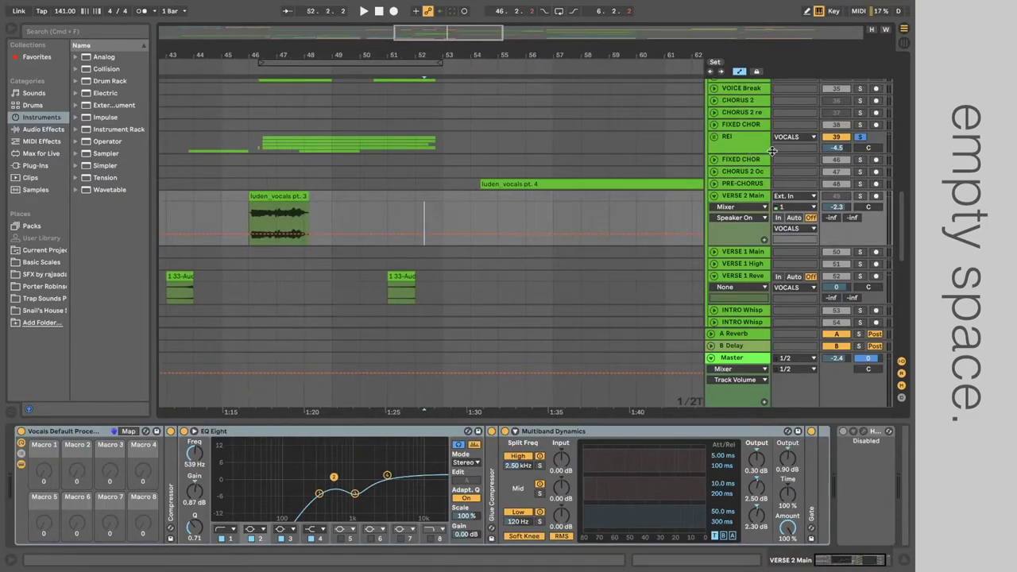
click(435, 219)
key(space)
scroll(435, 219, up, 5)
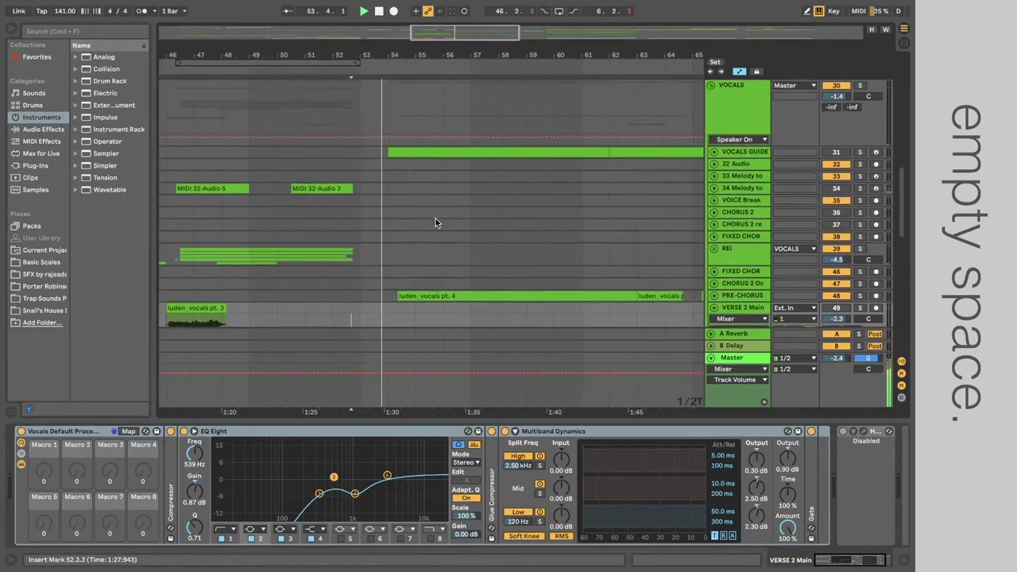
scroll(436, 218, down, 3)
scroll(435, 219, down, 1)
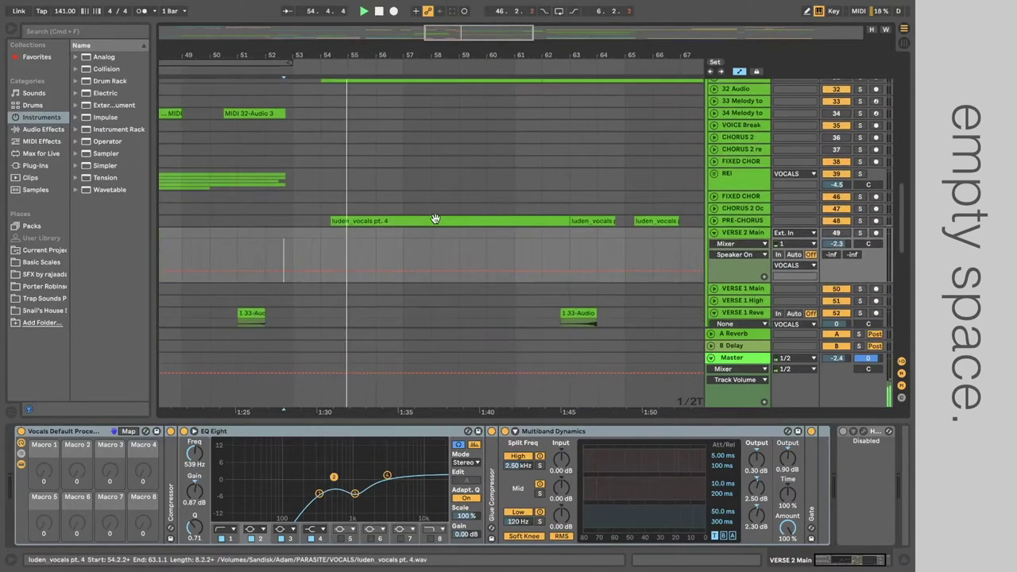
Unfold the PRE-CHORUS vocal track, listen to its clips, and set the insert marker at bar 54.2.2.
click(713, 220)
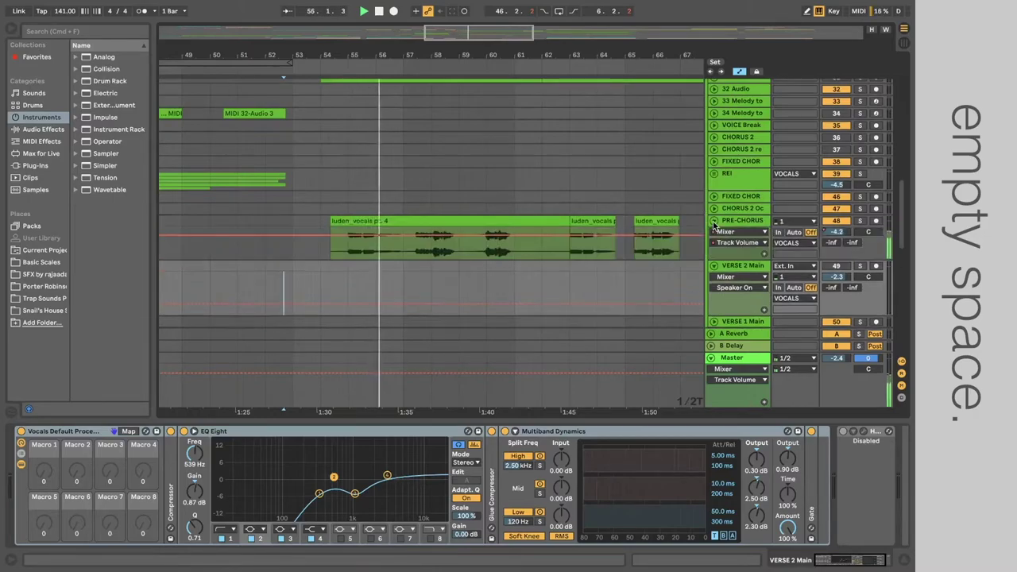
scroll(497, 198, down, 2)
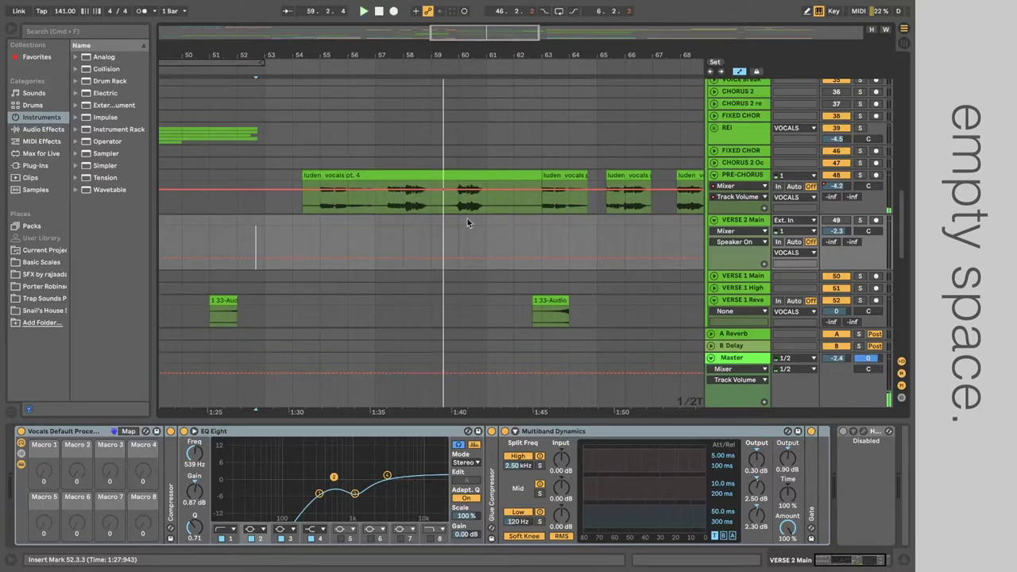
click(328, 209)
key(space)
click(301, 208)
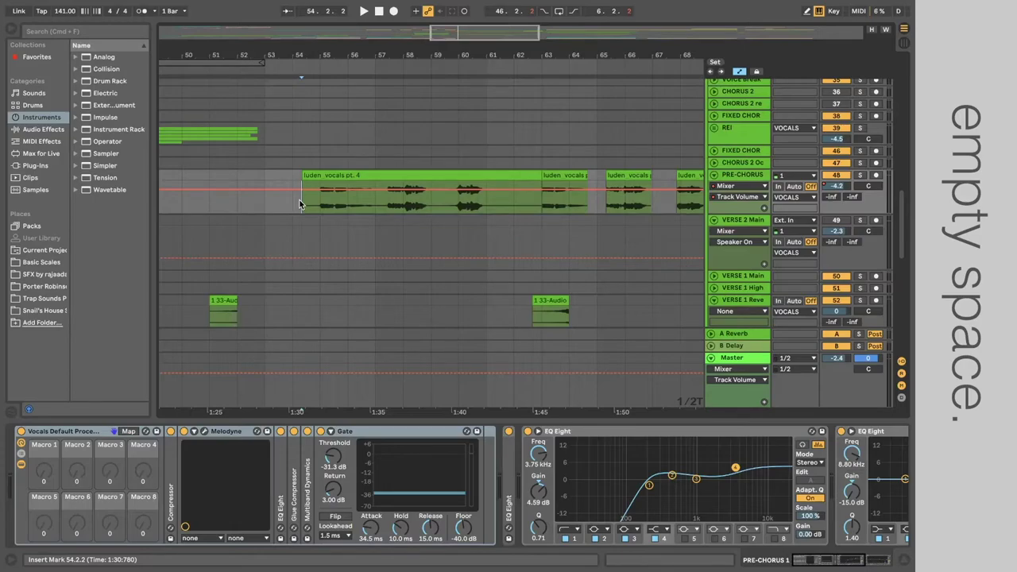
Expand the Acoustic Guitar group and unfold its guitar R and guitar L tracks.
ctrl+scroll(299, 203, down, 4)
scroll(298, 203, up, 5)
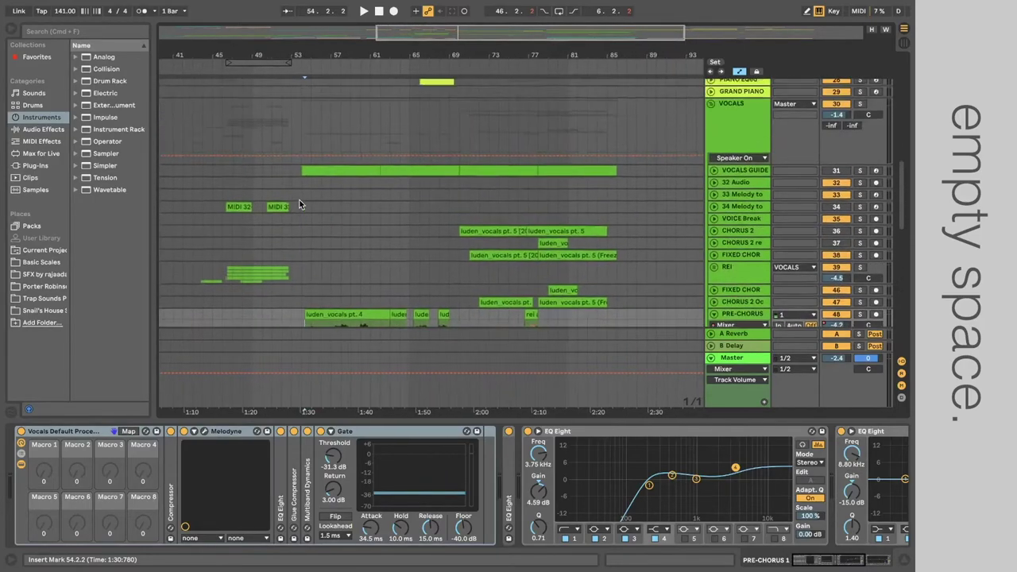
scroll(591, 179, up, 3)
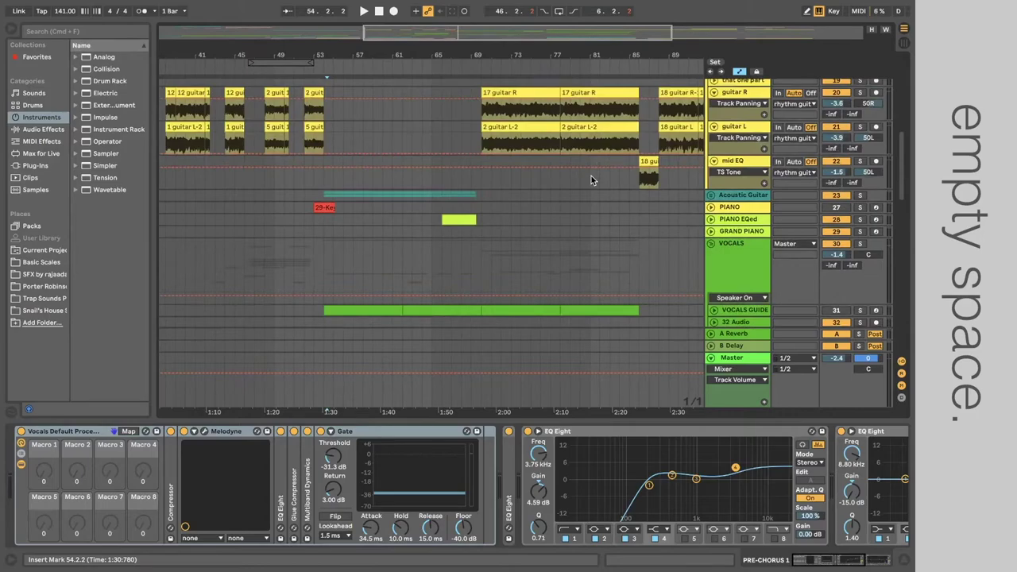
click(326, 194)
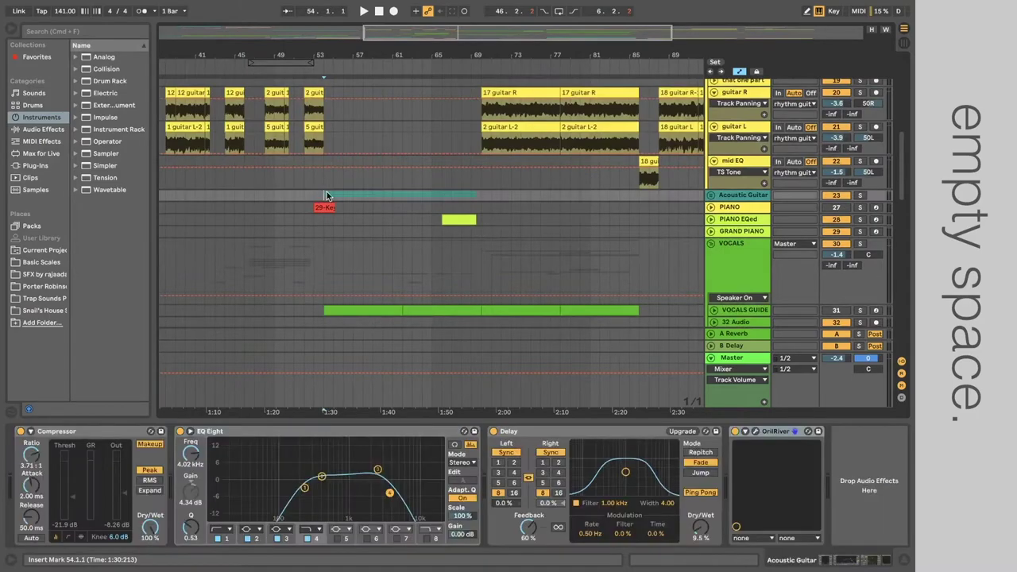
click(711, 194)
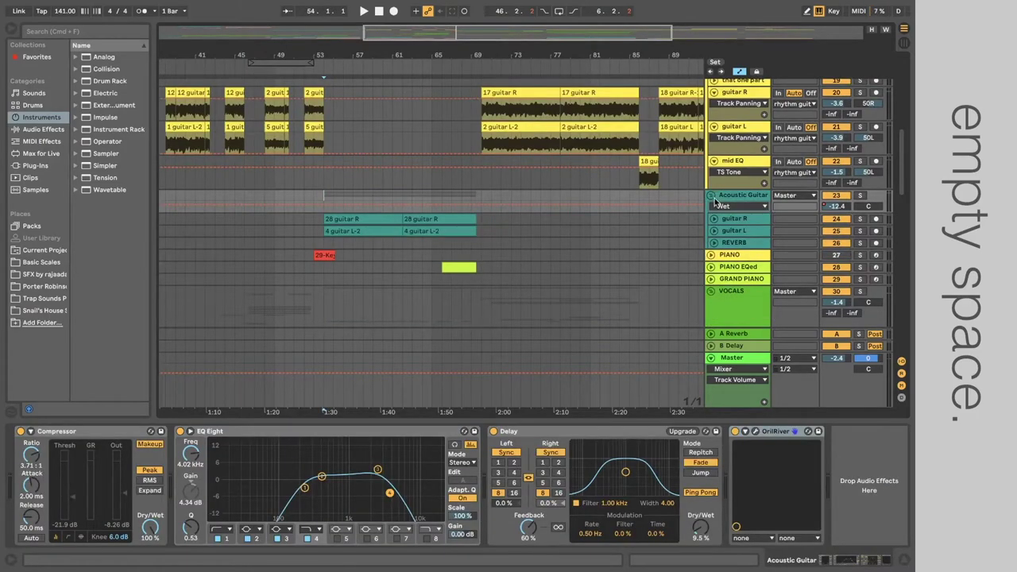
click(713, 232)
click(713, 218)
scroll(476, 272, down, 3)
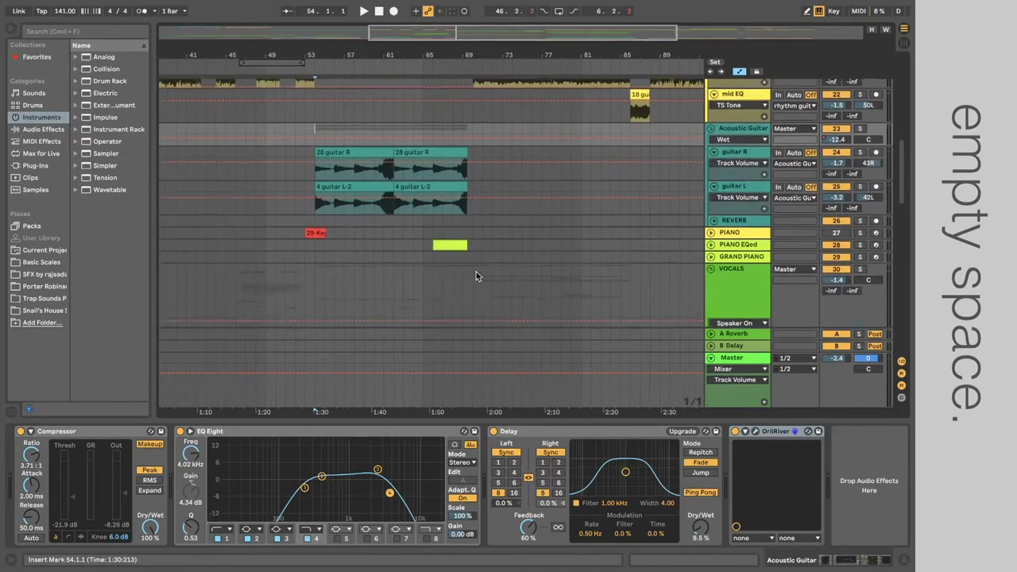
Play the acoustic guitar clips from their start at bar 54.
scroll(476, 276, up, 5)
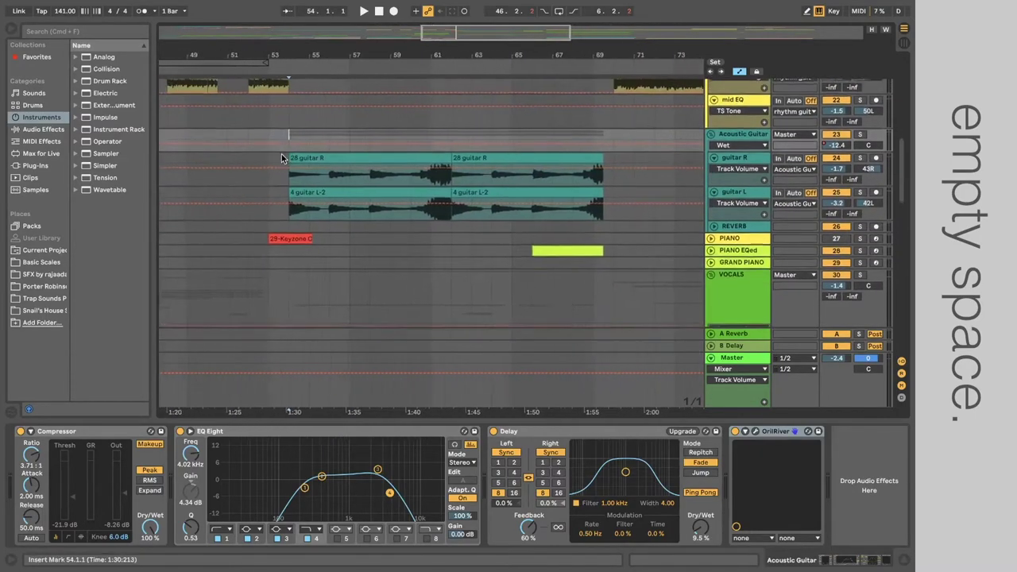
click(315, 179)
key(space)
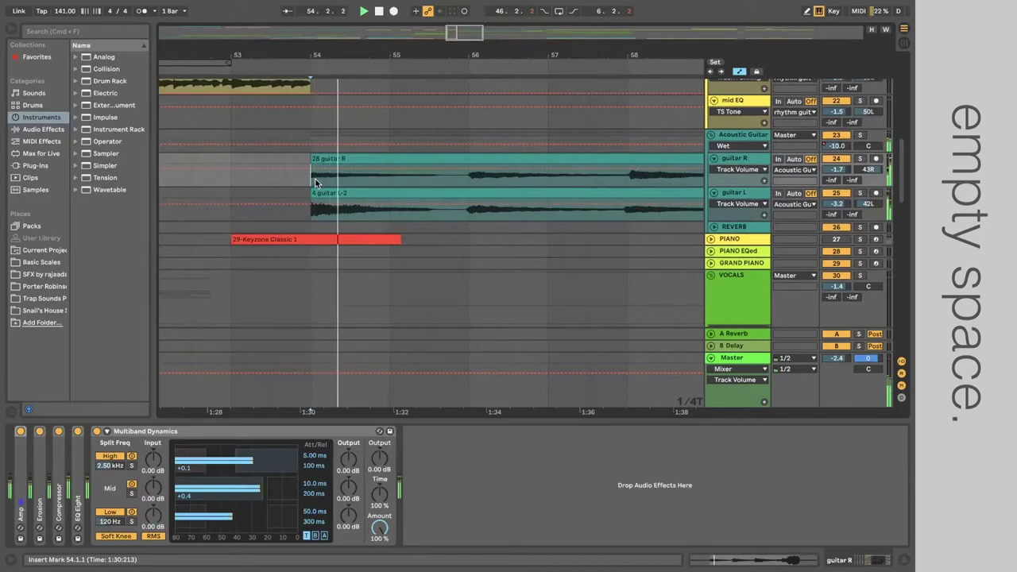
Unfold the Amp, Erosion, Compressor and EQ Eight devices on guitar R, and display guitar L's device chain.
double_click(21, 487)
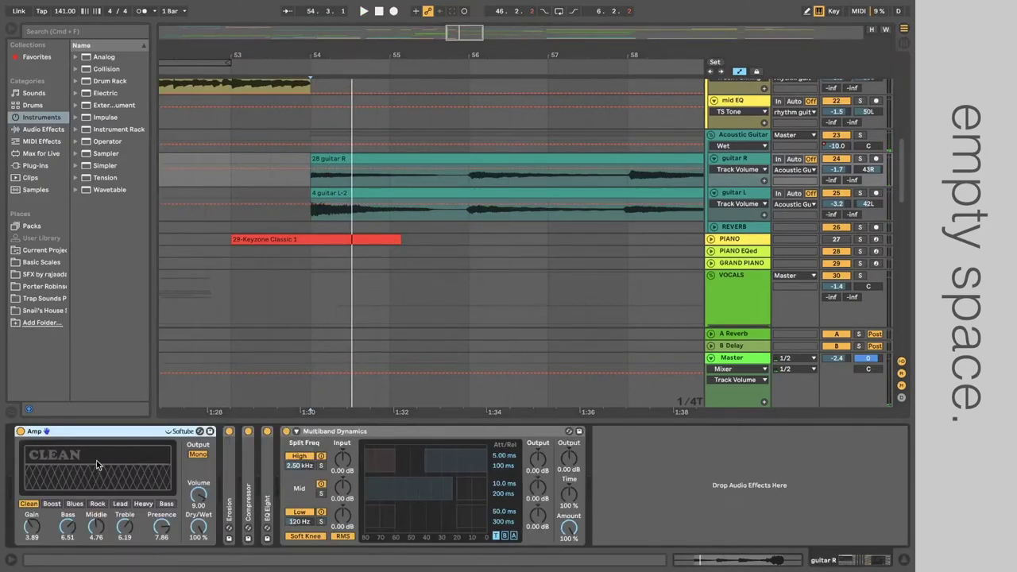
double_click(229, 485)
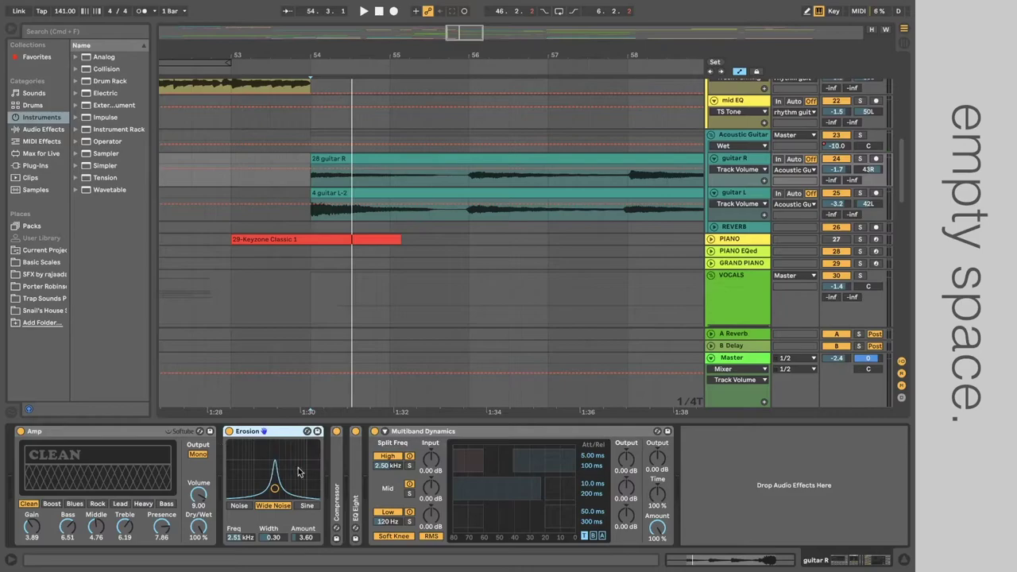
double_click(337, 478)
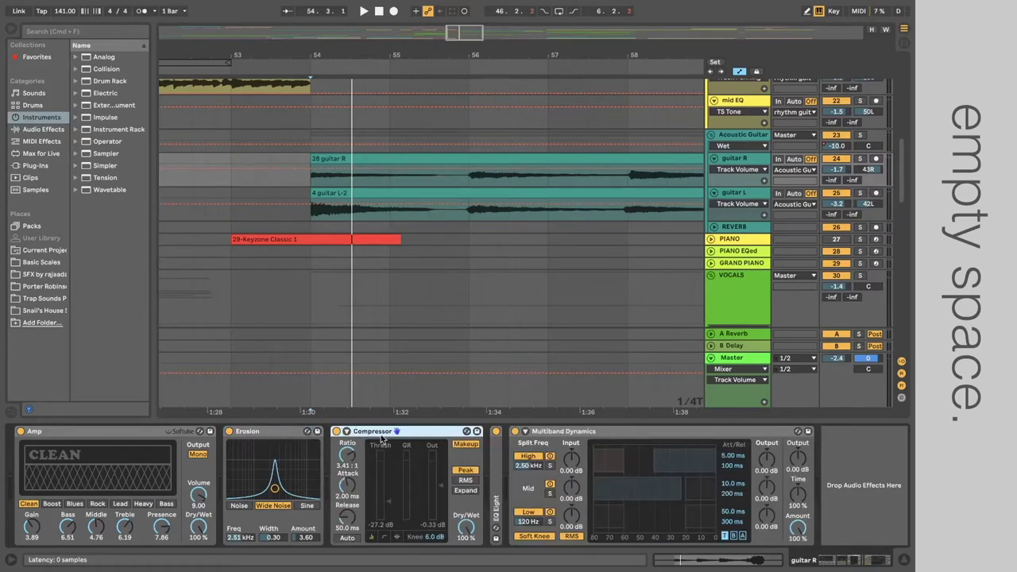
double_click(498, 474)
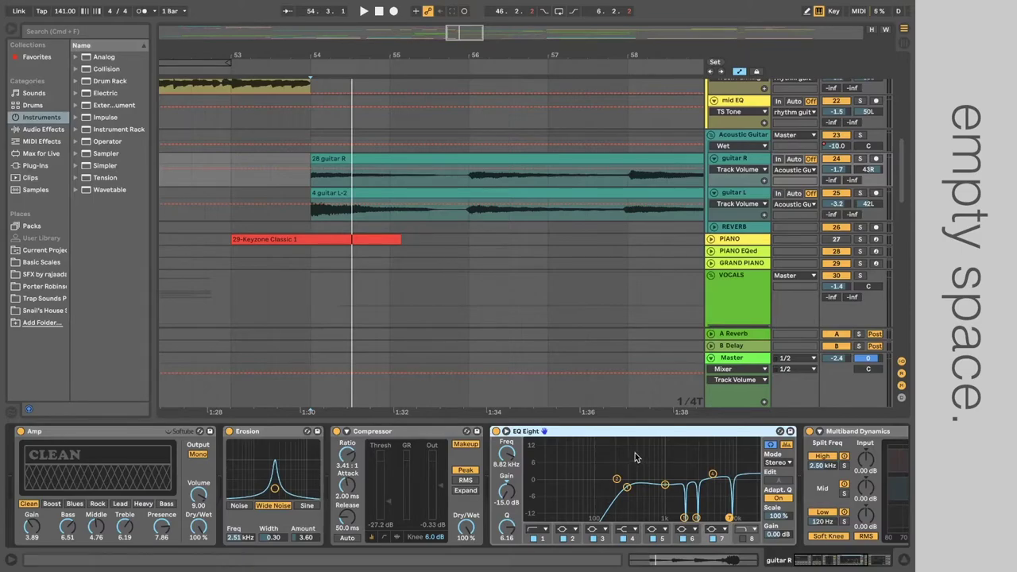
click(728, 193)
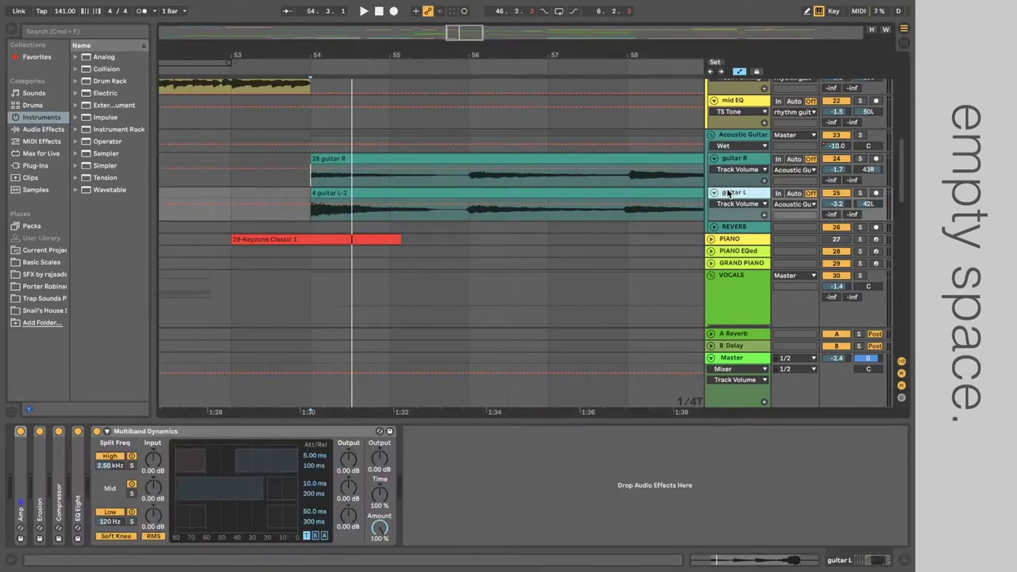
Return to guitar R's device chain and play the soloed Acoustic Guitar group from bar 54 to about bar 62.
click(741, 158)
key(space)
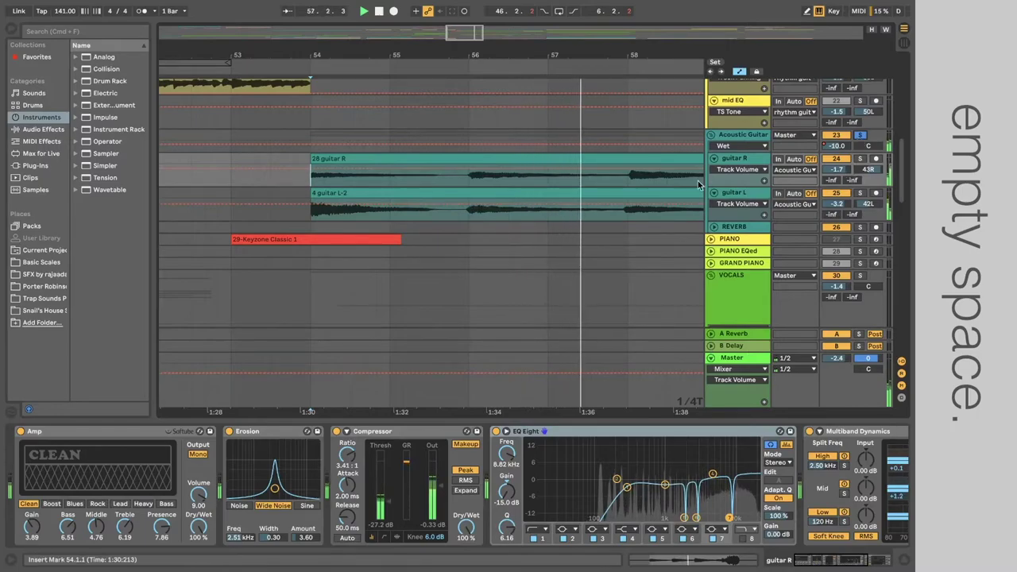
key(minus)
scroll(665, 184, down, 3)
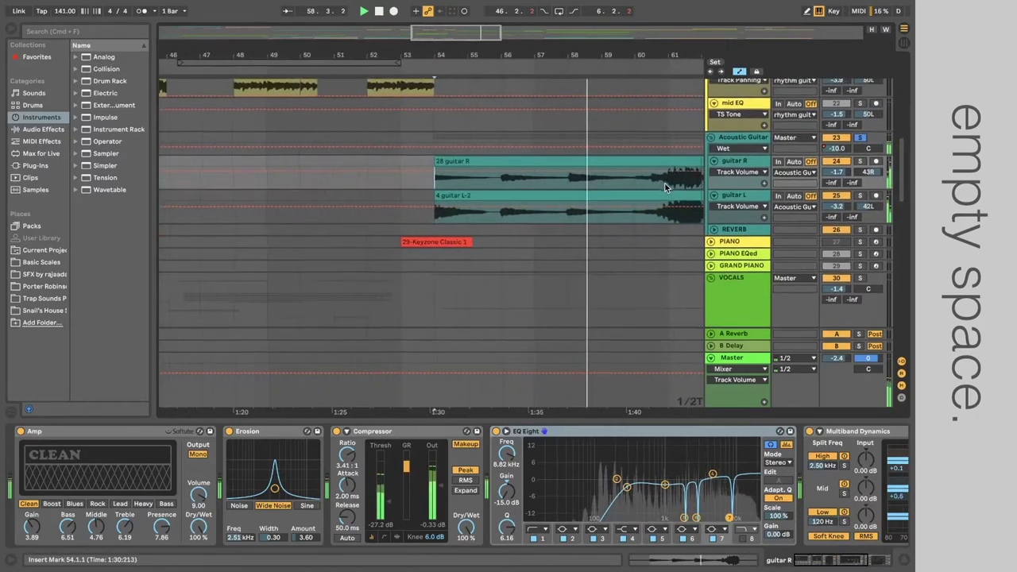
scroll(665, 184, down, 1)
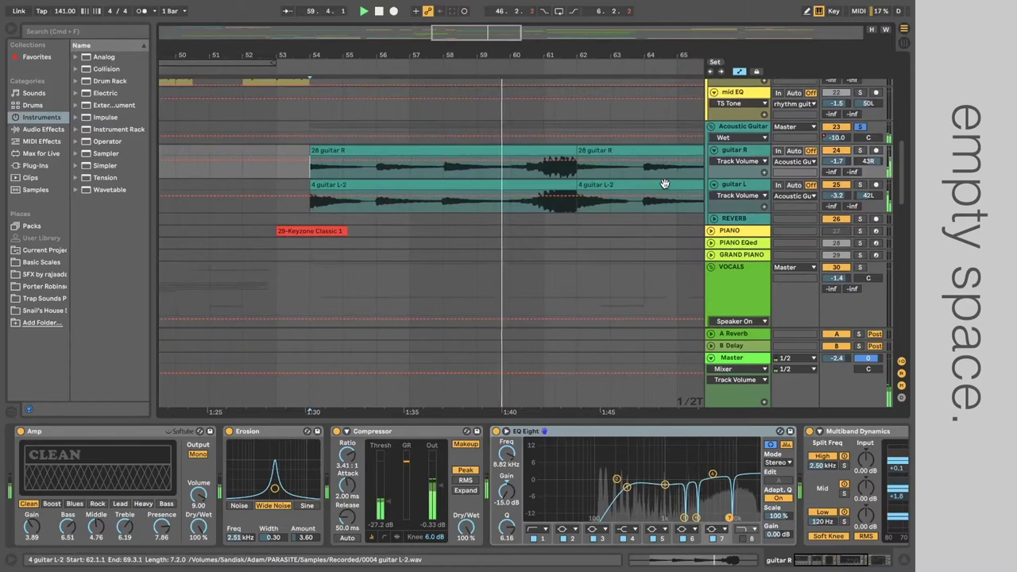
scroll(522, 210, down, 1)
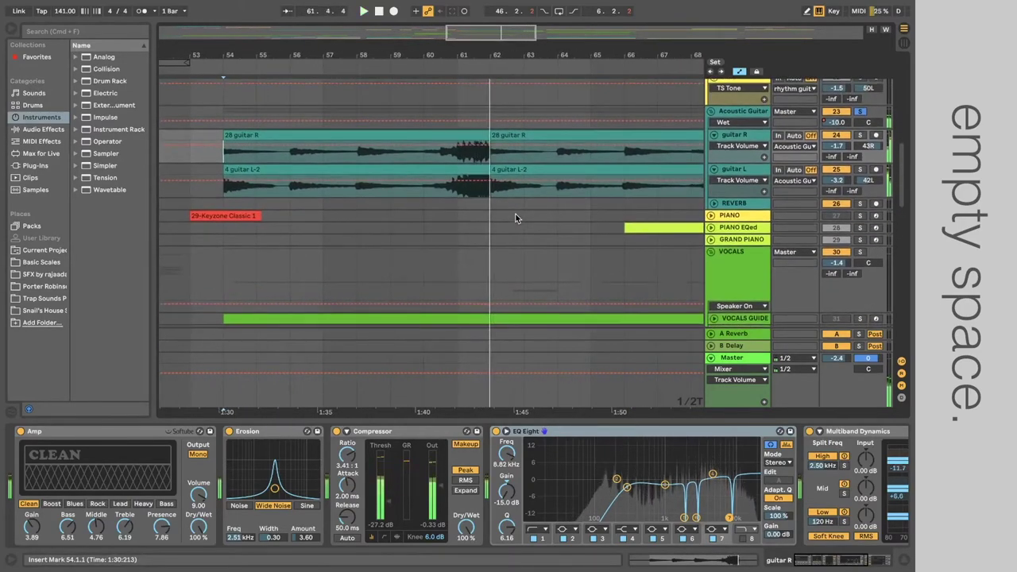
key(space)
Set the insert marker at bar 62 on guitar R, at the end of the first clip's swell.
click(448, 155)
click(454, 155)
click(467, 188)
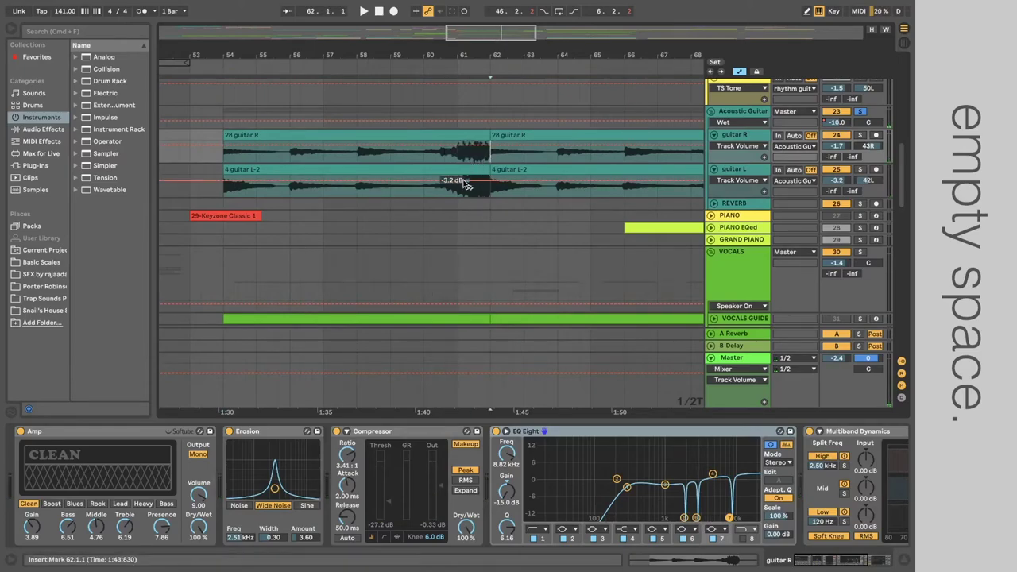
Place the insert marker within guitar L's swell at the end of its first clip, and select that clip from bar 54 to 62.
shift+click(479, 188)
scroll(479, 188, up, 5)
click(479, 186)
scroll(480, 187, down, 5)
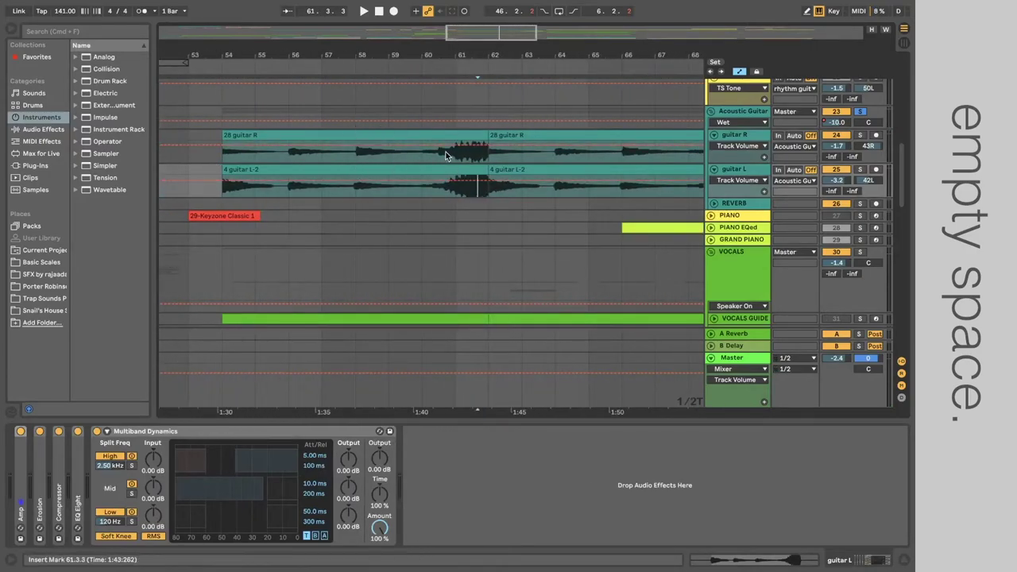
click(455, 194)
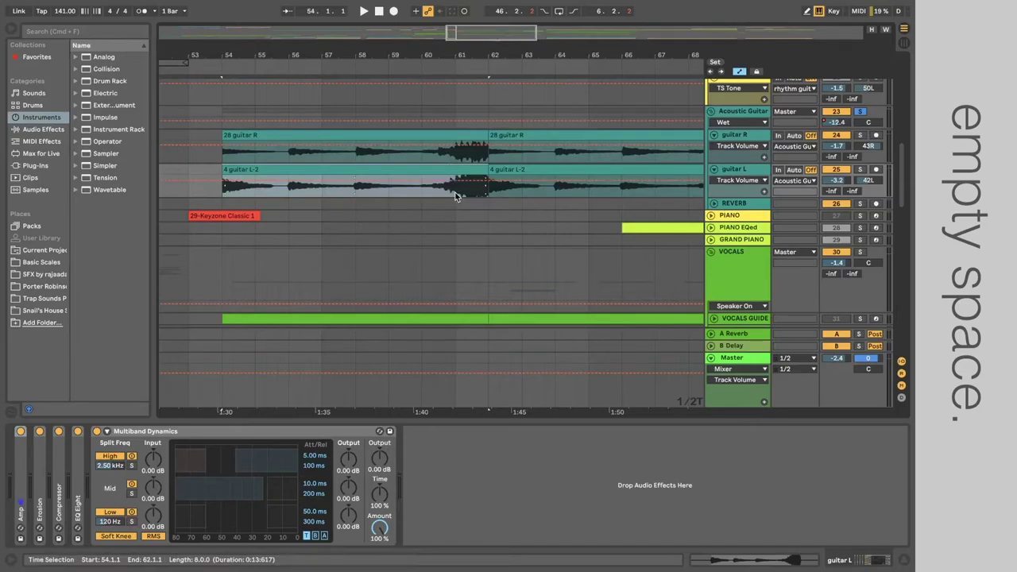
Unsolo the Acoustic Guitar group and play the full arrangement from bar 59.
scroll(455, 193, down, 3)
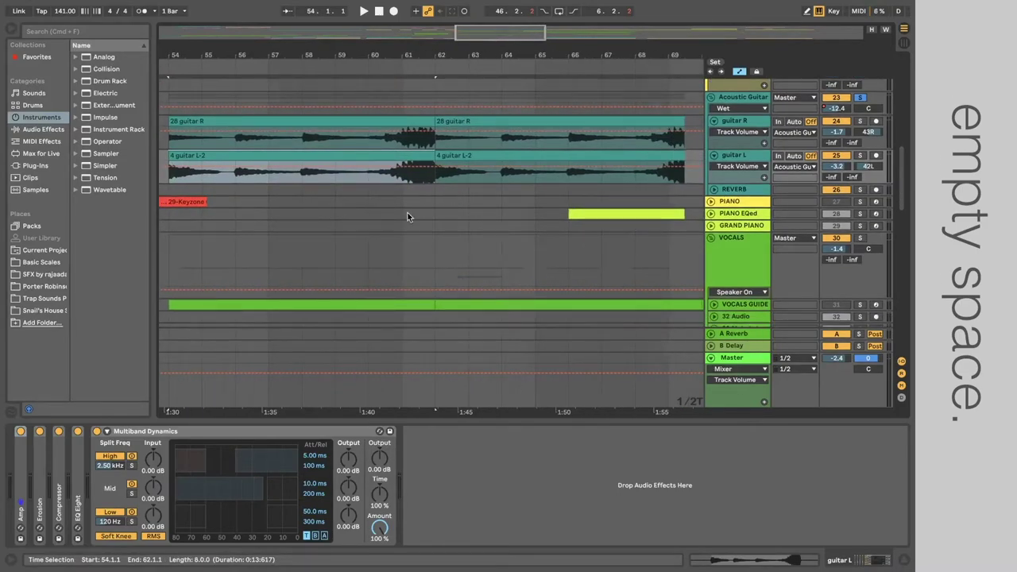
scroll(407, 216, down, 3)
scroll(407, 216, down, 3)
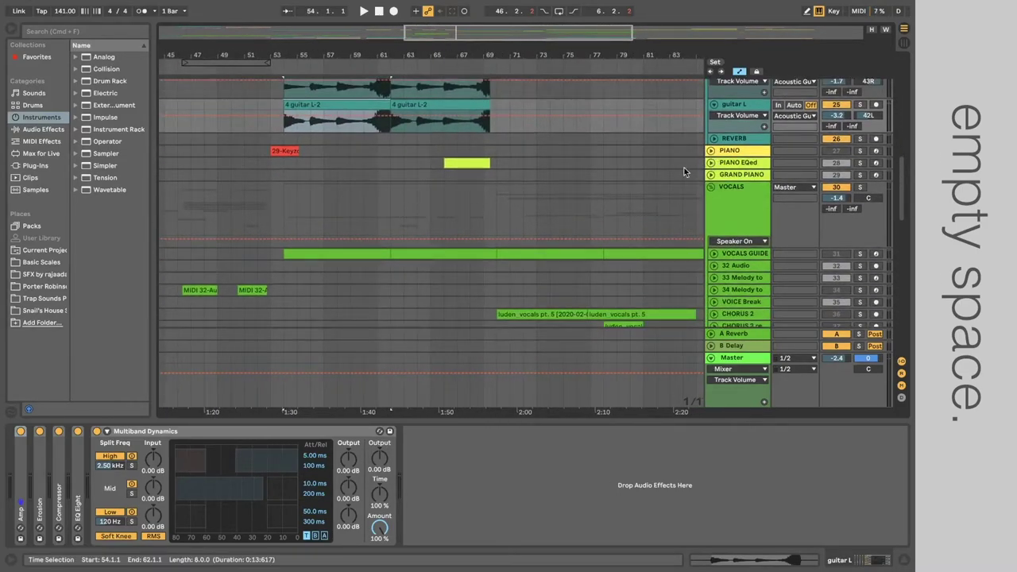
scroll(564, 225, up, 3)
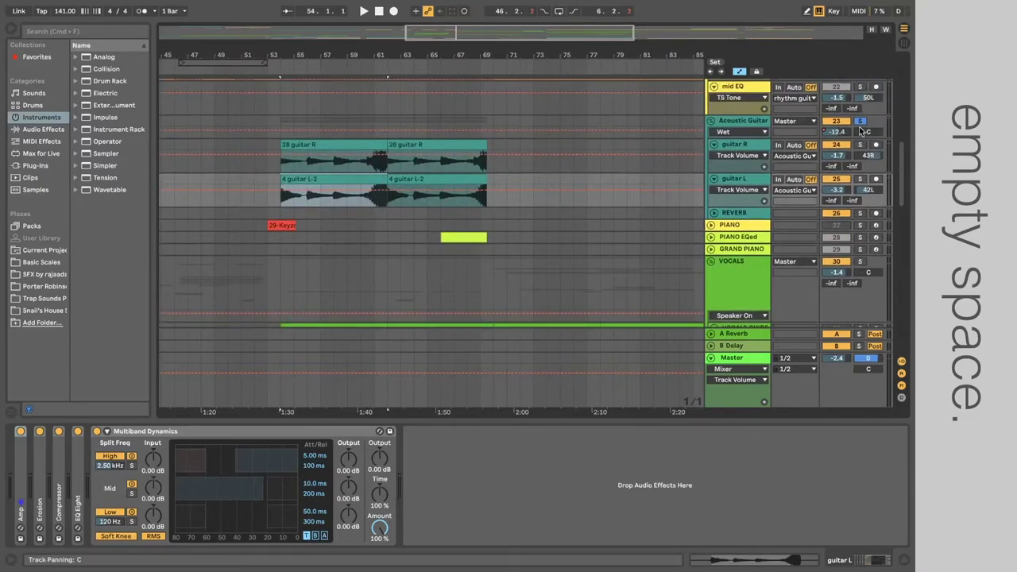
click(349, 305)
key(space)
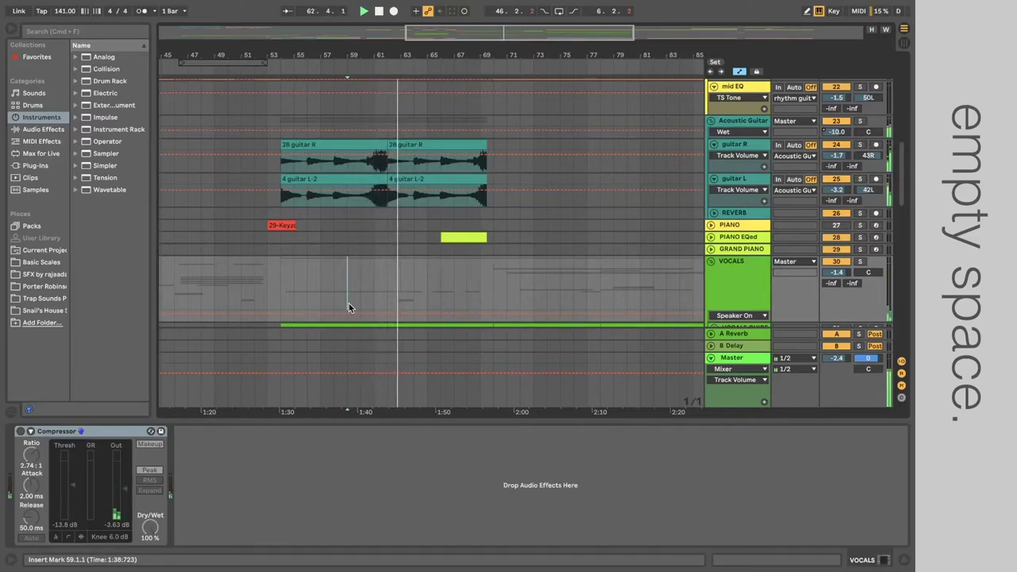
Set the insert marker at bar 62 at the start of the BASS track's pre-chorus clip, and stop playback.
scroll(349, 303, down, 10)
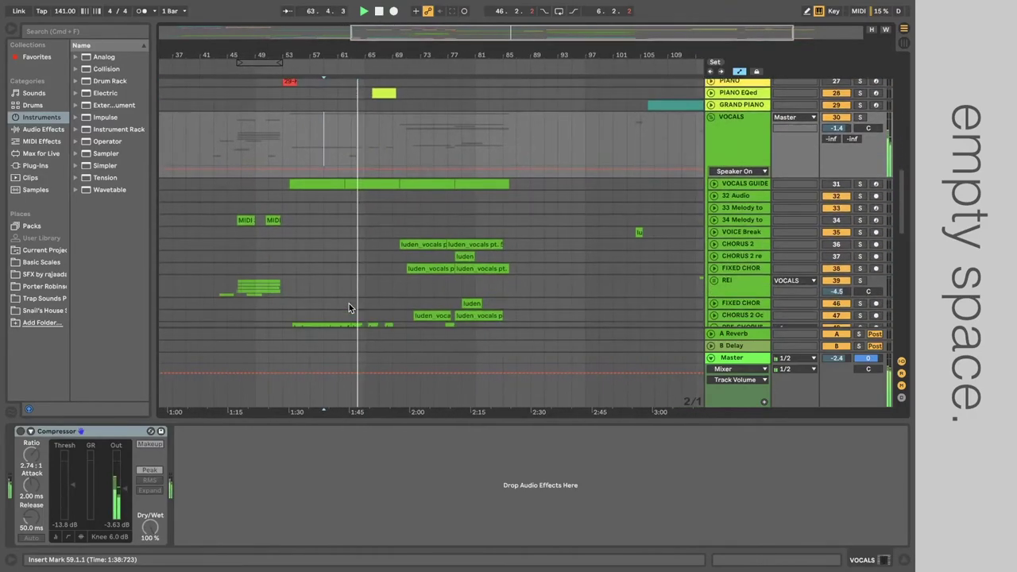
scroll(349, 304, down, 15)
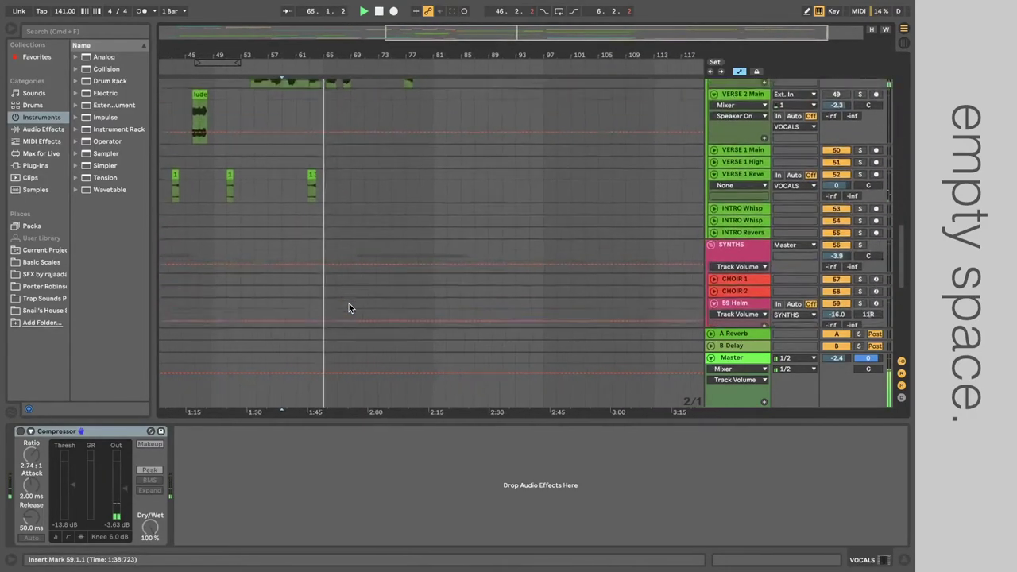
scroll(349, 304, down, 5)
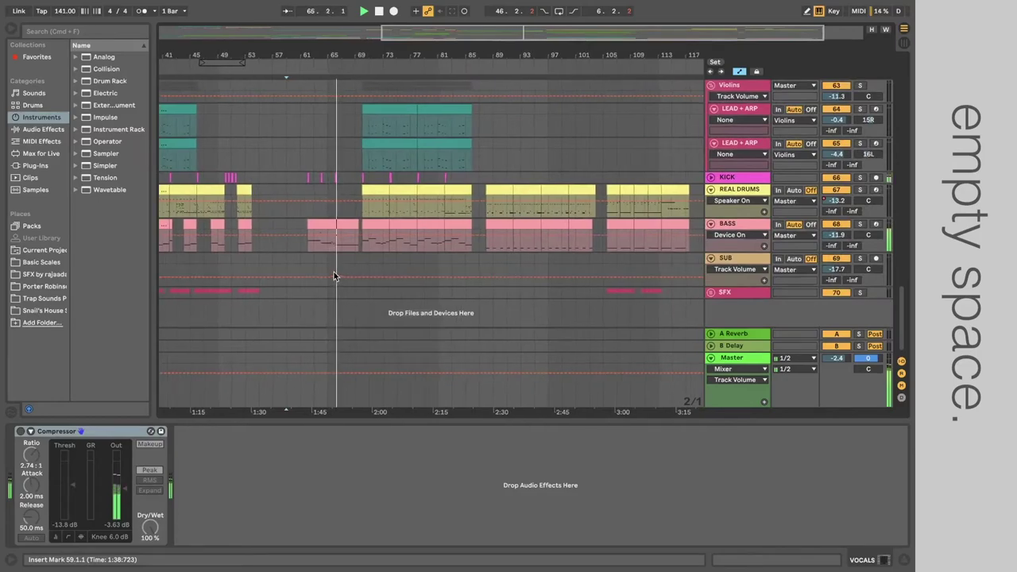
scroll(332, 274, up, 5)
scroll(332, 274, up, 3)
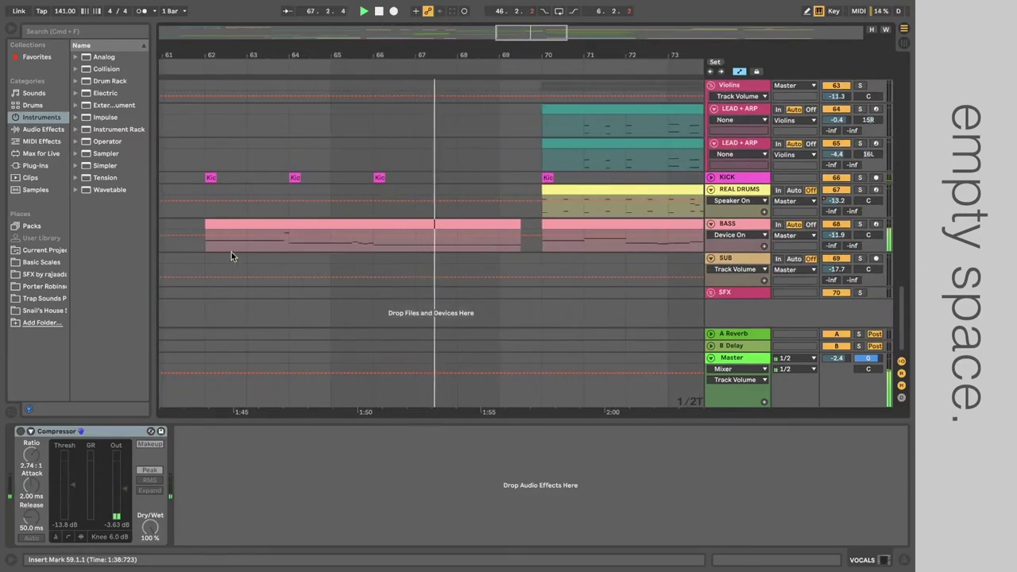
click(205, 249)
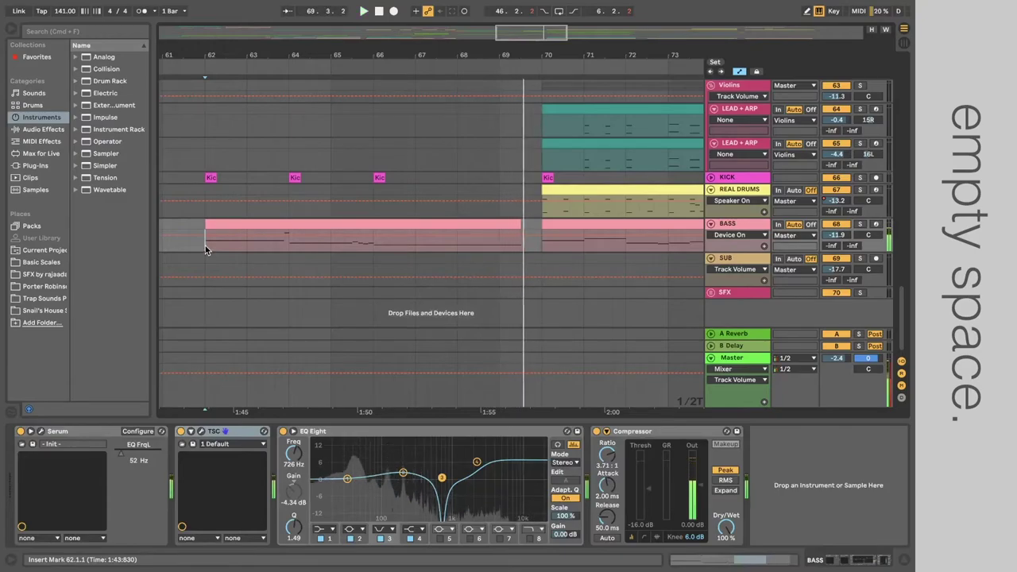
key(space)
Solo the BASS track and play it from bar 62 to about bar 69, and select its clip after unsoloing it.
click(861, 225)
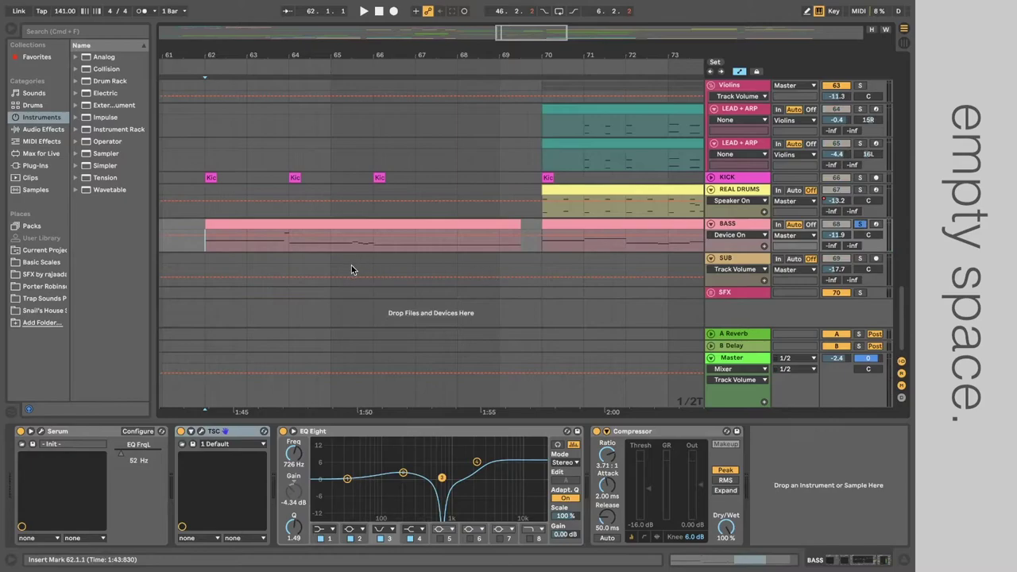
key(space)
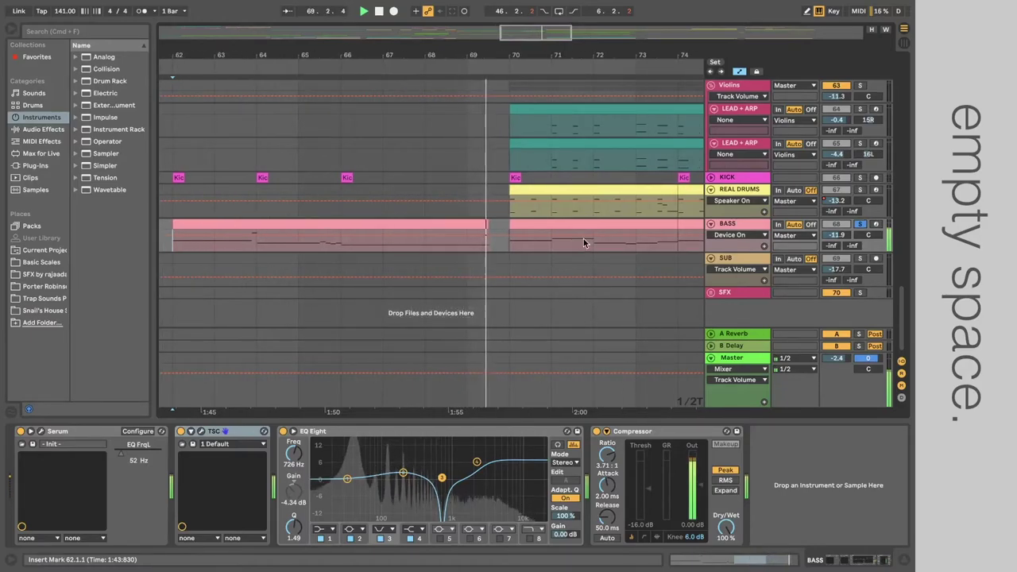
click(861, 225)
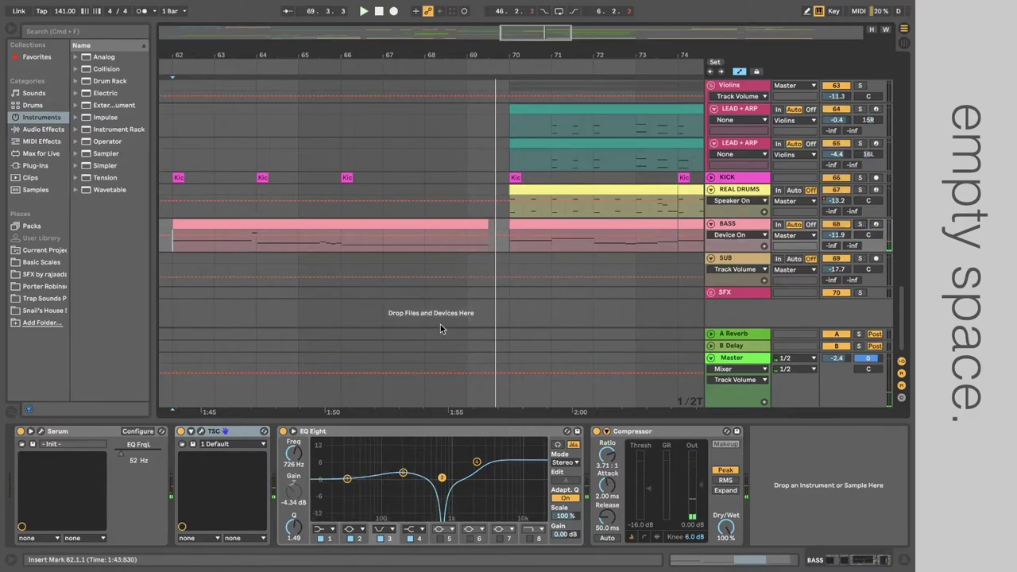
click(361, 224)
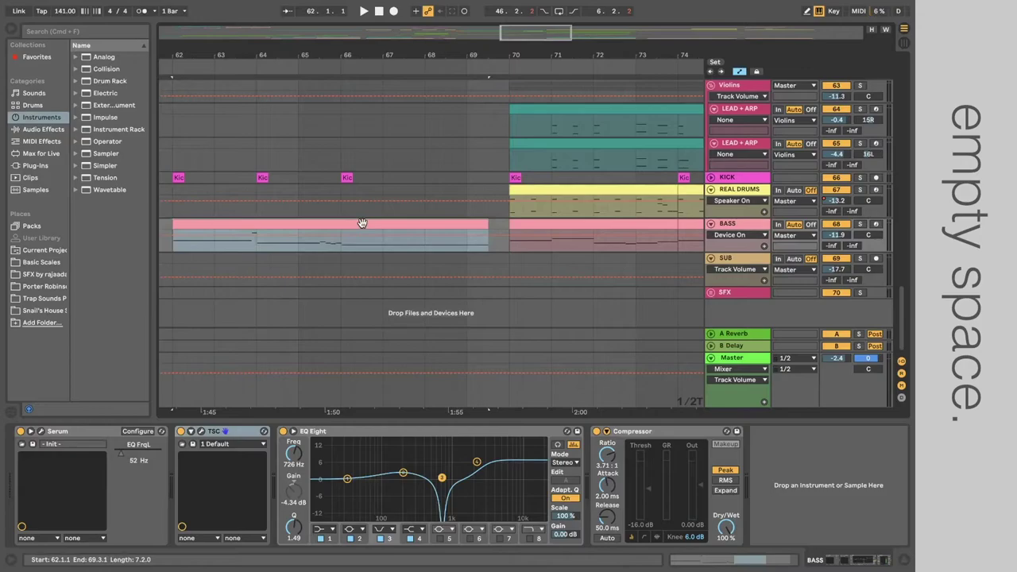
Set the insert marker at bar 67 on the mid EQ track and play the transition into the chorus.
scroll(361, 224, up, 15)
scroll(362, 223, down, 5)
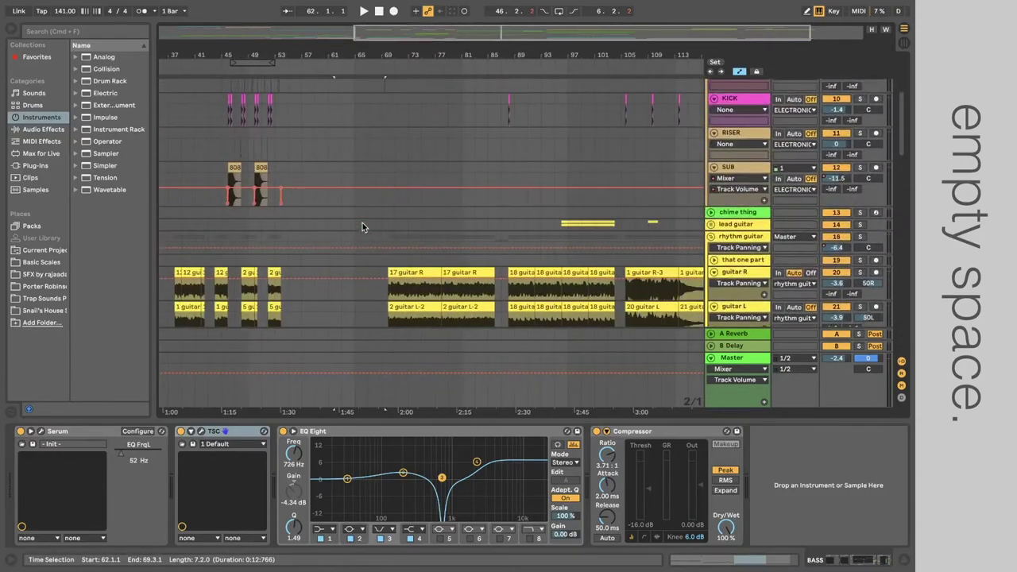
click(362, 223)
scroll(362, 222, up, 2)
click(337, 185)
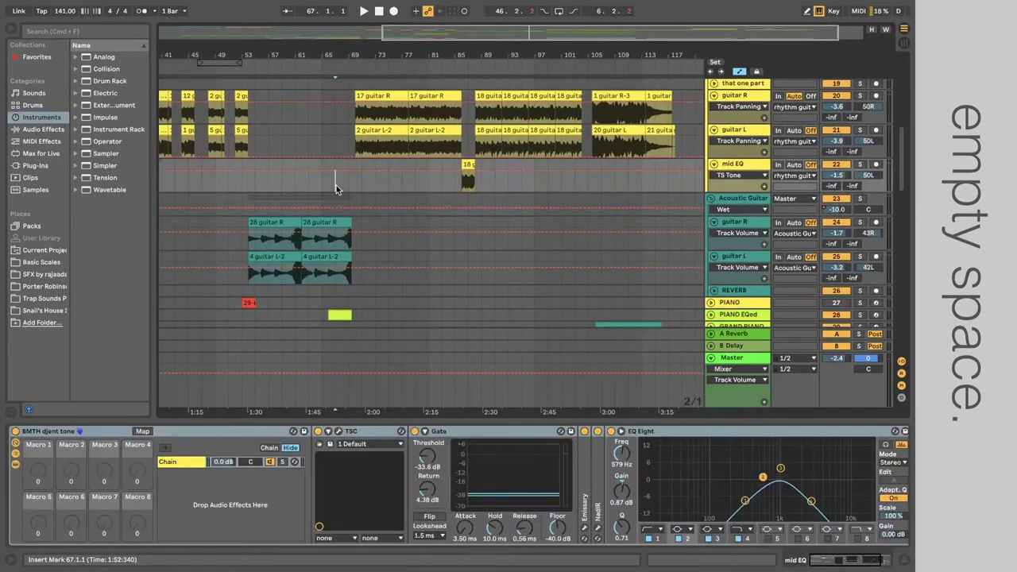
key(space)
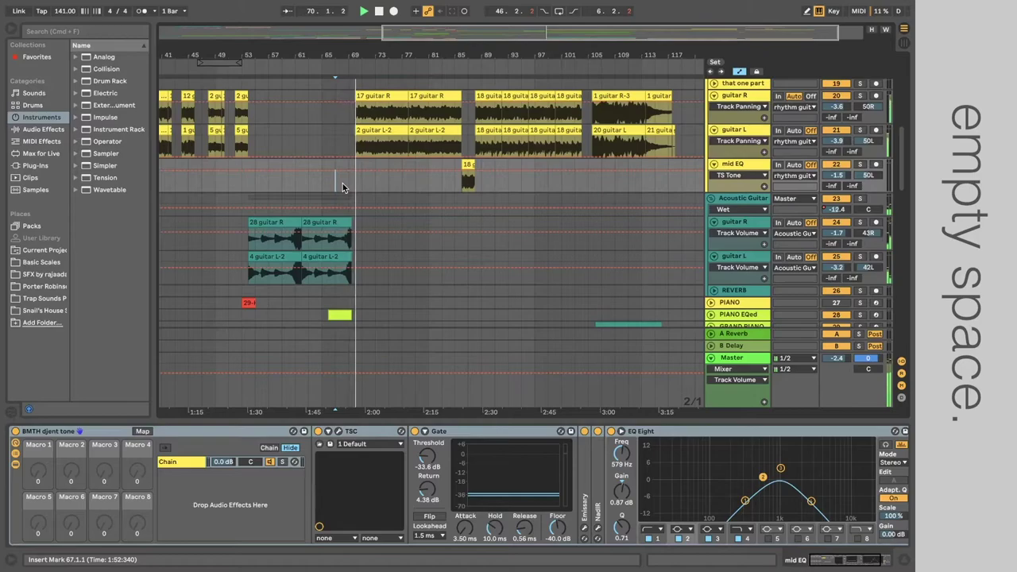
Hide the device view and examine the chorus's guitar and vocal tracks while the arrangement plays.
scroll(343, 183, up, 3)
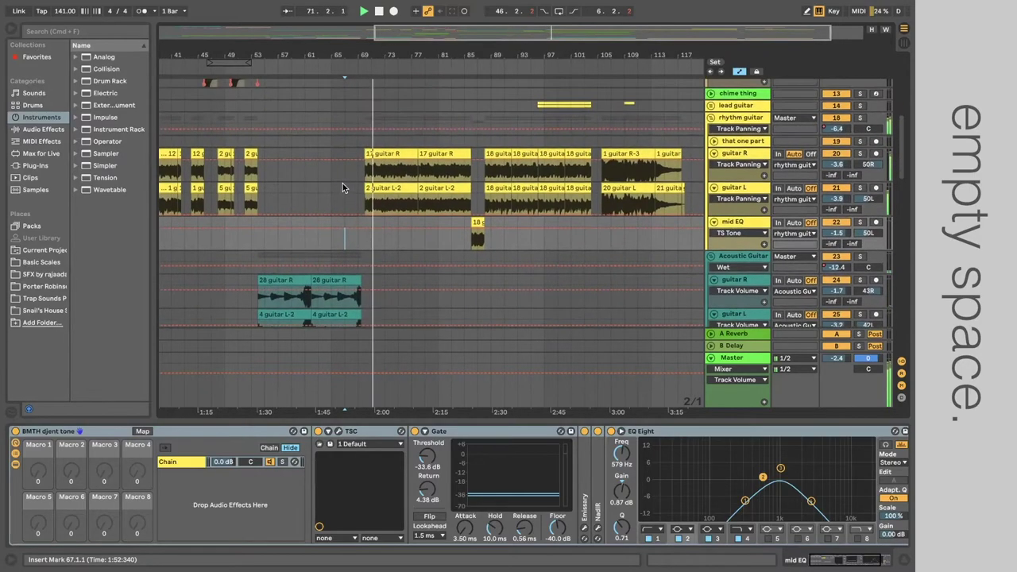
key(super+alt+l)
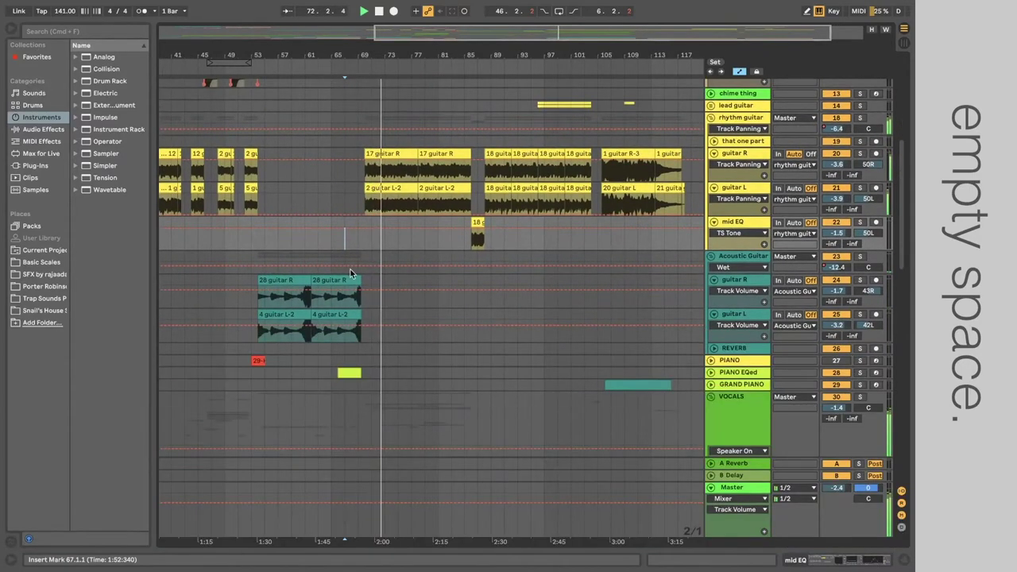
scroll(351, 269, up, 3)
scroll(350, 269, up, 3)
scroll(350, 269, right, 2)
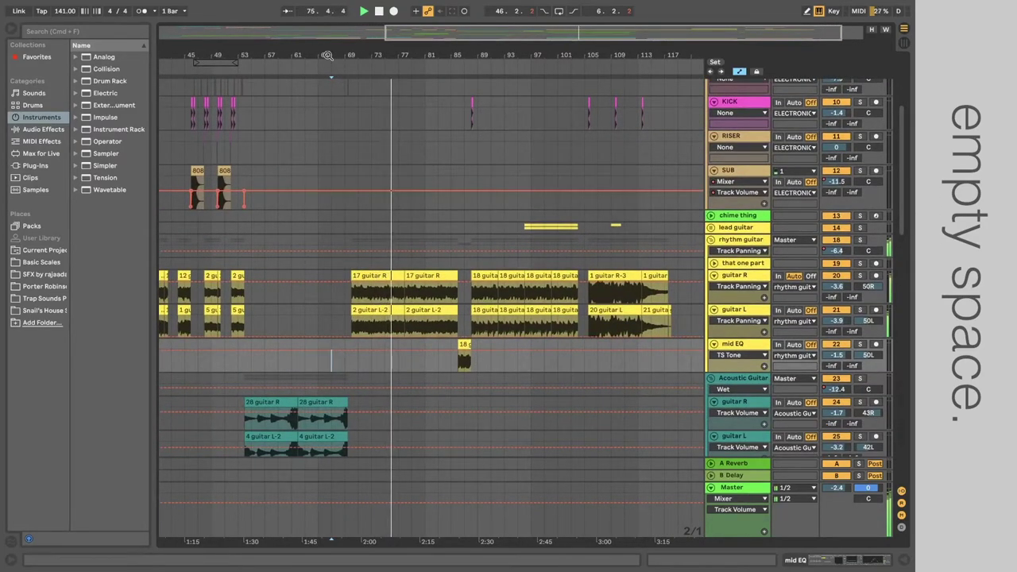
scroll(477, 213, down, 5)
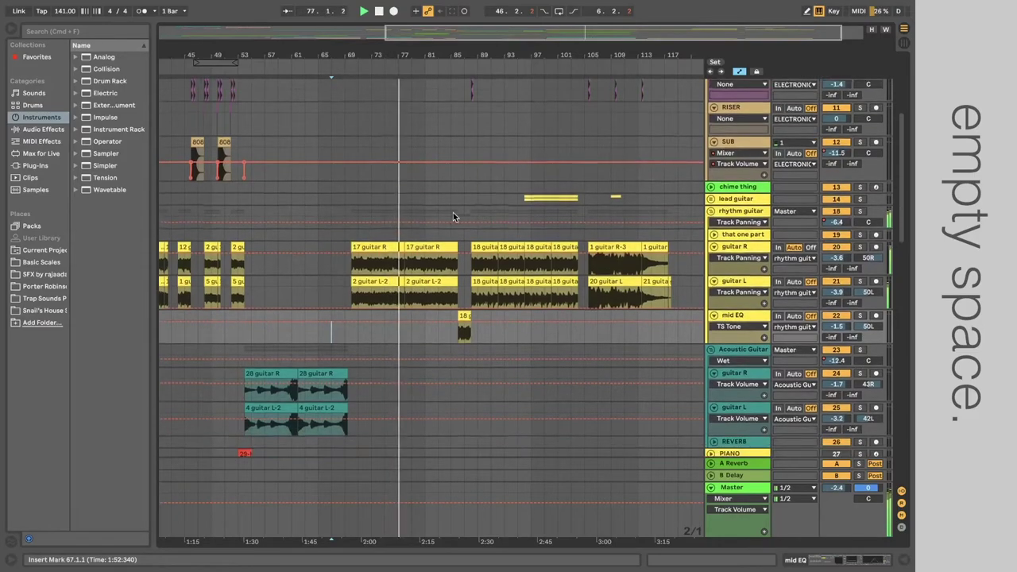
scroll(452, 212, down, 12)
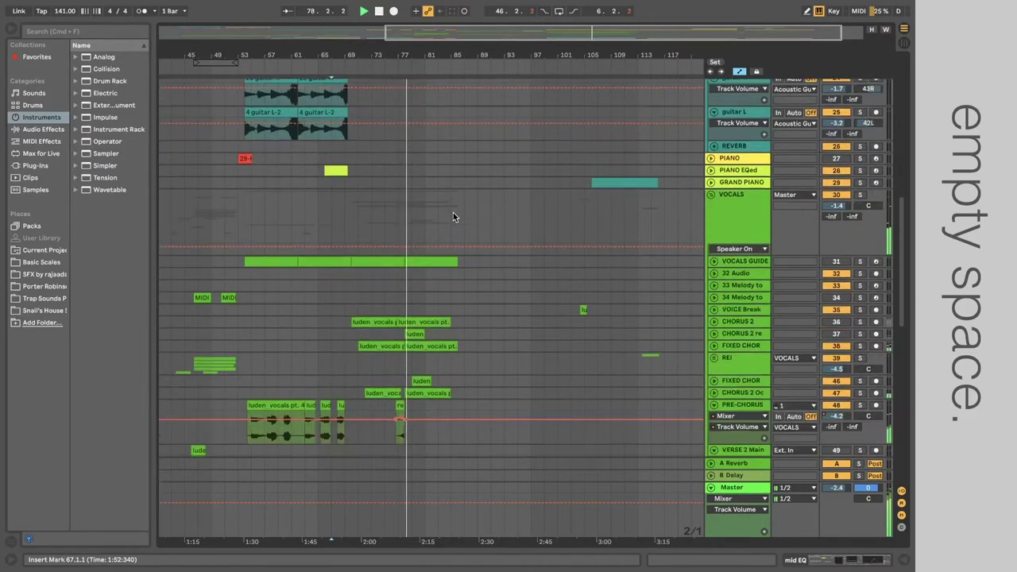
scroll(453, 212, down, 3)
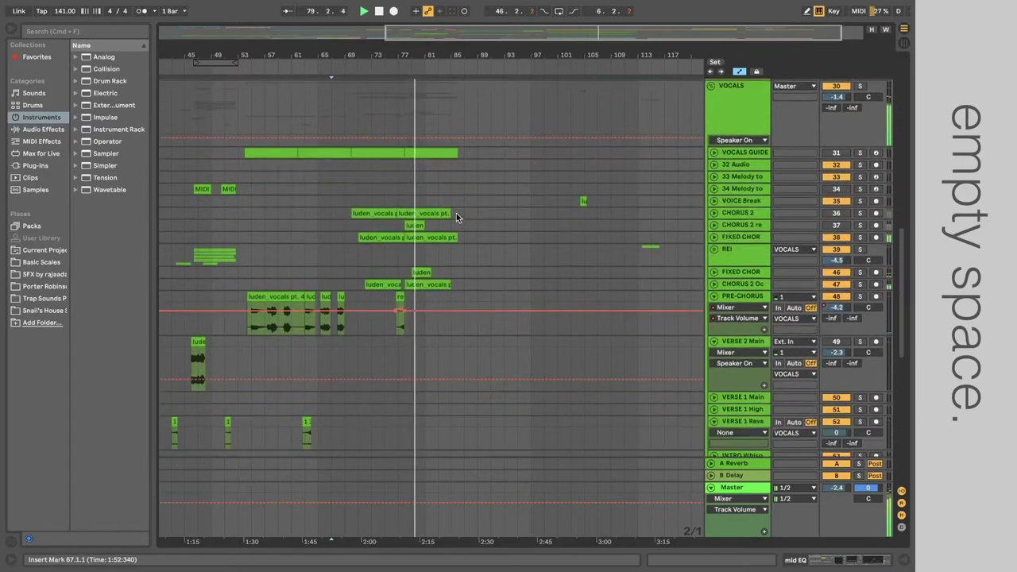
scroll(477, 238, up, 5)
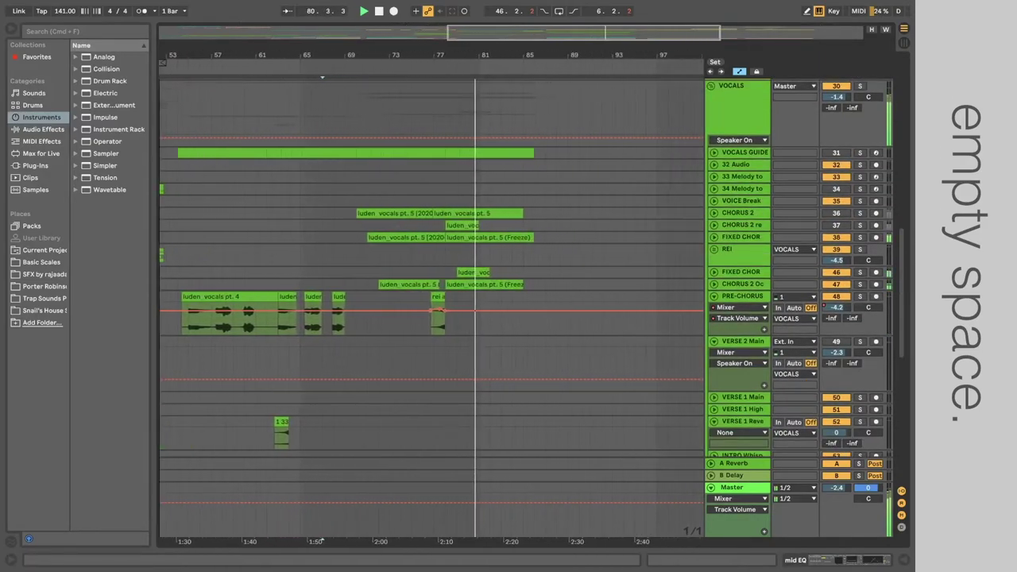
Unfold the two CHORUS 2 tracks, both FIXED CHORUS tracks and the CHORUS 2 octave track in the VOCALS group.
click(484, 254)
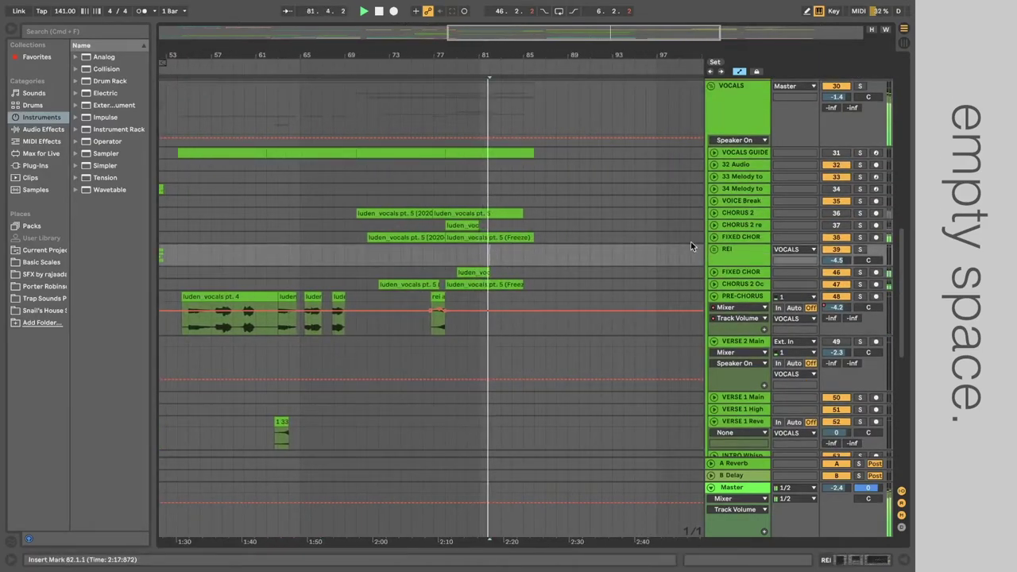
click(713, 236)
click(713, 225)
click(714, 213)
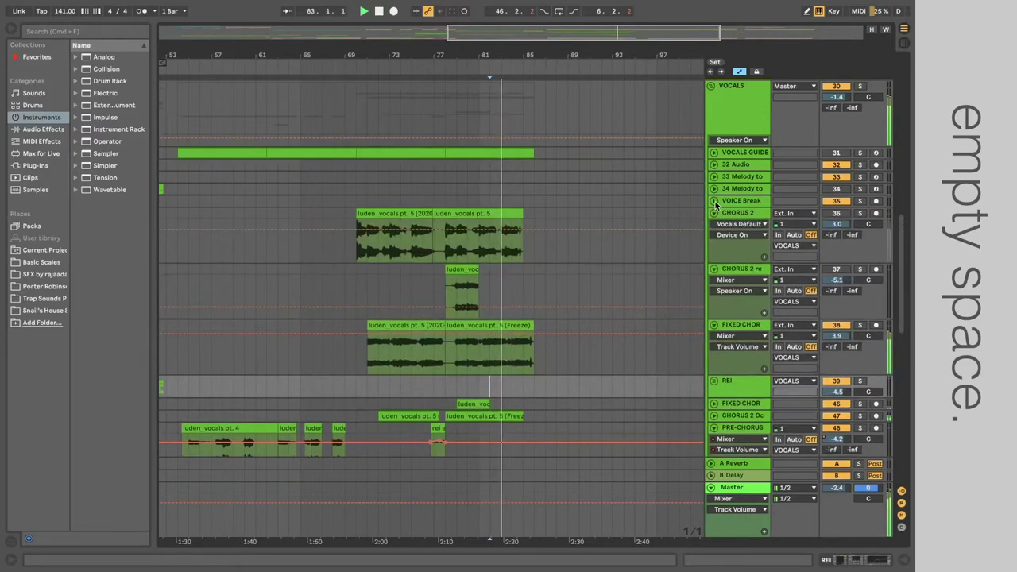
scroll(508, 315, down, 4)
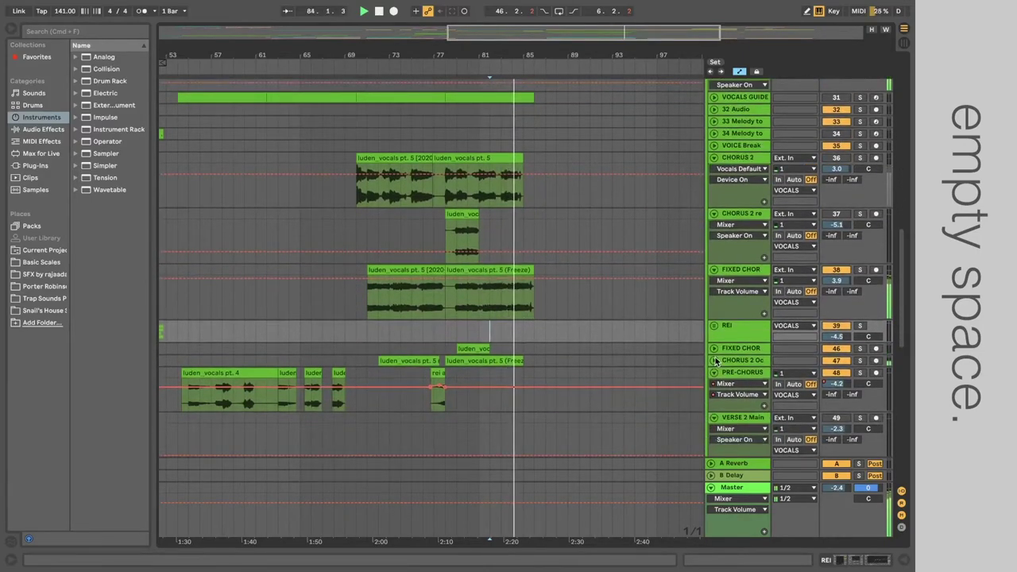
click(713, 359)
click(714, 347)
scroll(490, 305, down, 2)
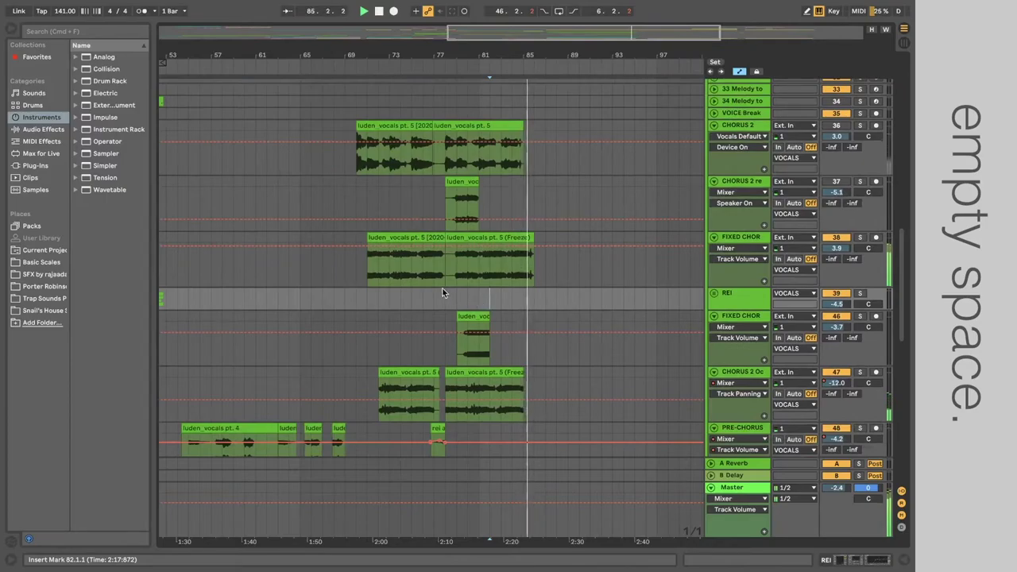
Play the chorus from bar 70 at the start of the CHORUS 2 clips, toggling that track's activator, and stop playback.
click(356, 262)
click(363, 165)
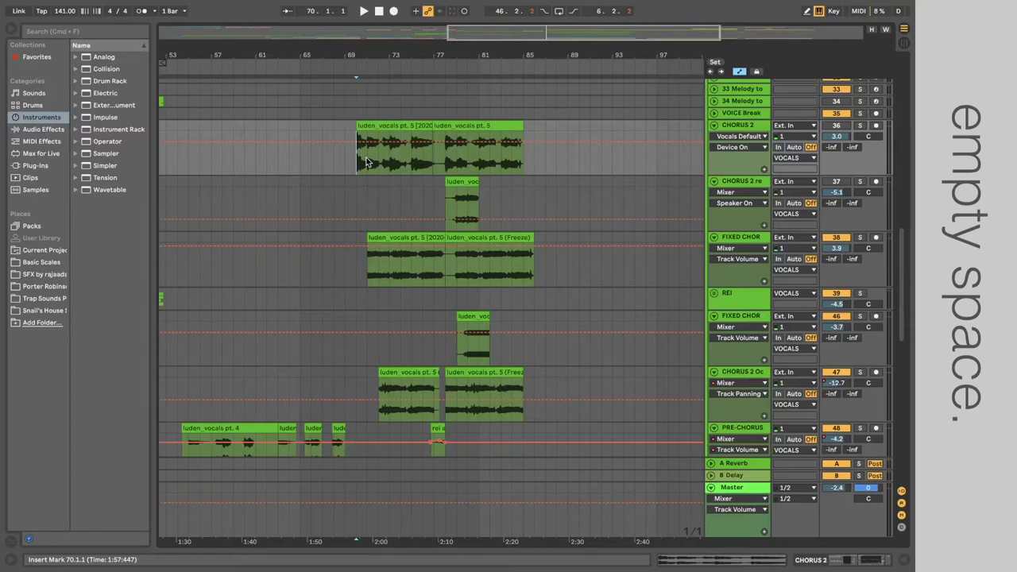
click(863, 127)
scroll(602, 166, down, 1)
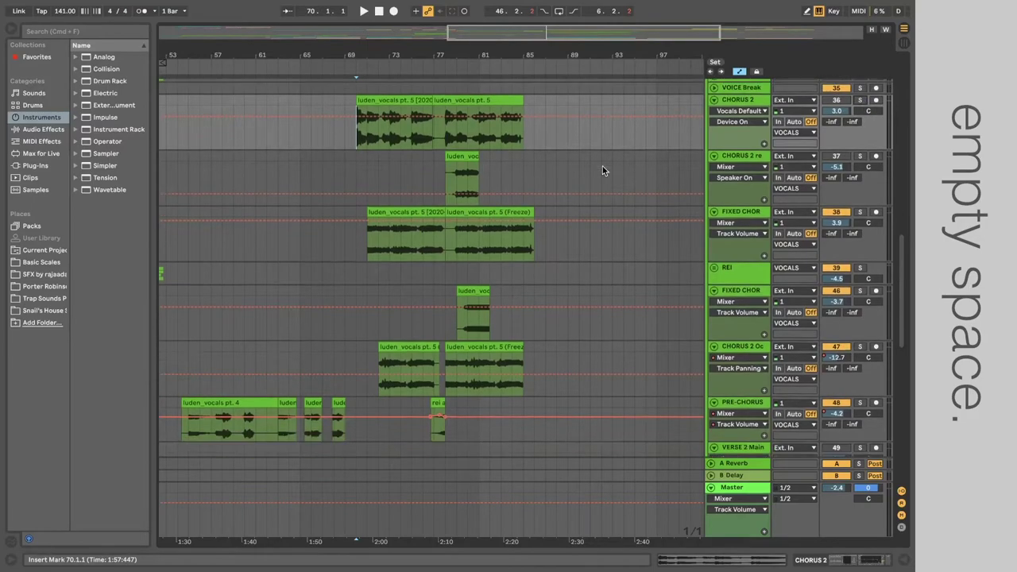
scroll(602, 166, up, 3)
key(space)
click(844, 179)
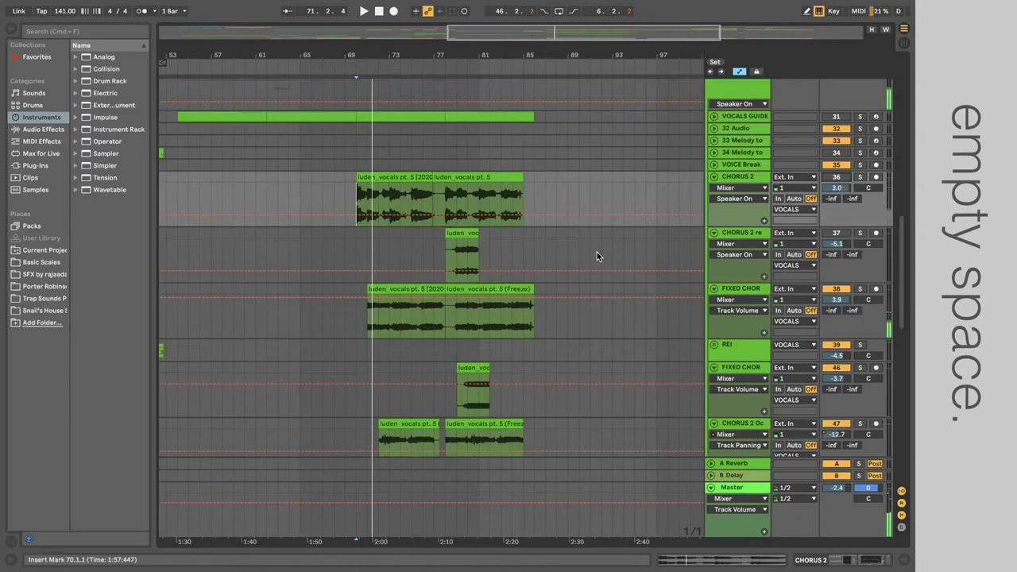
scroll(597, 254, down, 1)
key(space)
Solo the FIXED CHORUS 2 track and play it from the start of its clip at bar 71.
click(375, 319)
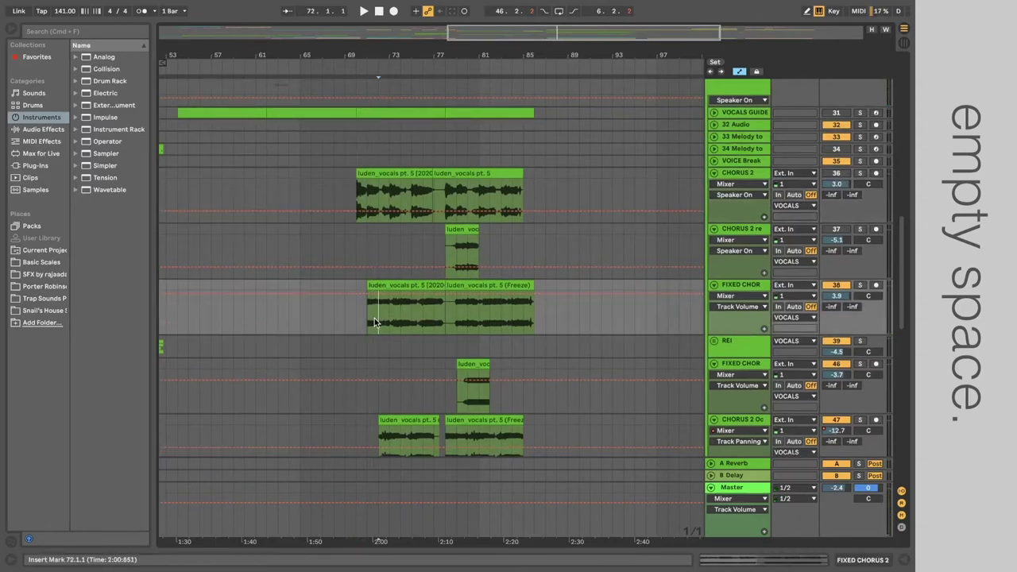
click(860, 284)
click(368, 306)
key(space)
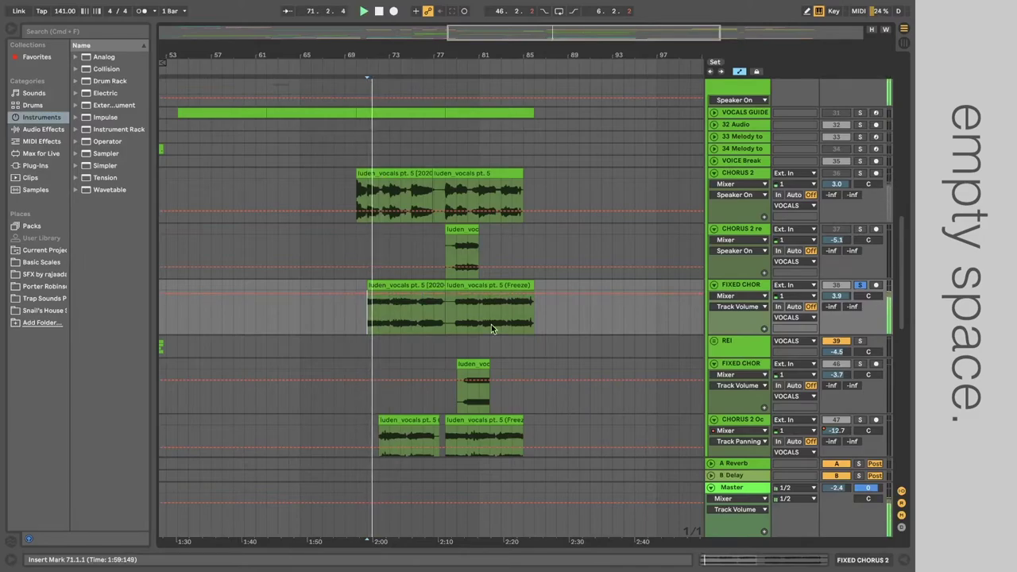
scroll(491, 324, down, 1)
scroll(491, 322, down, 3)
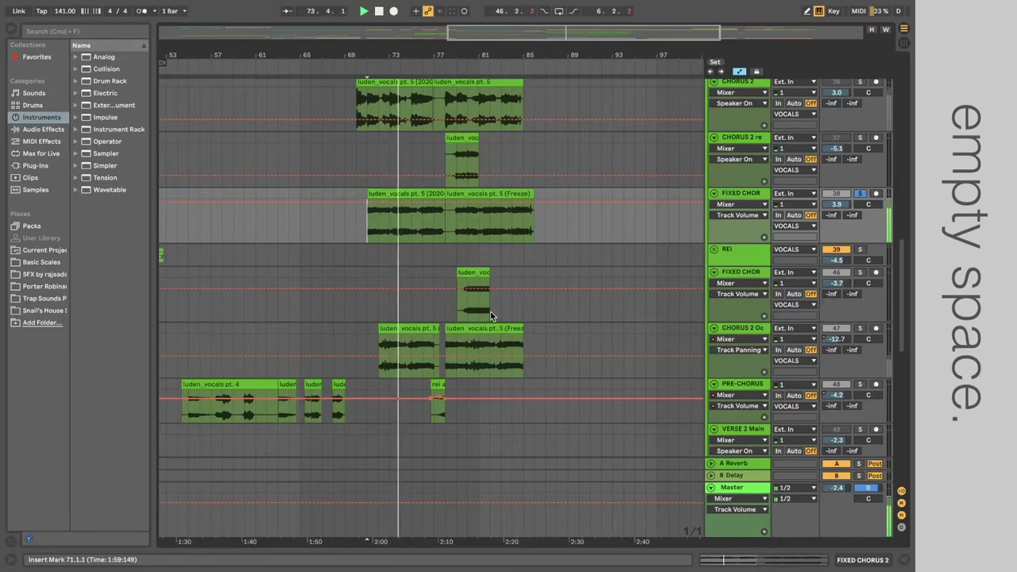
Check the FIXED CHORUS 2 track's device chain, hide the device view again and stop playback.
double_click(741, 194)
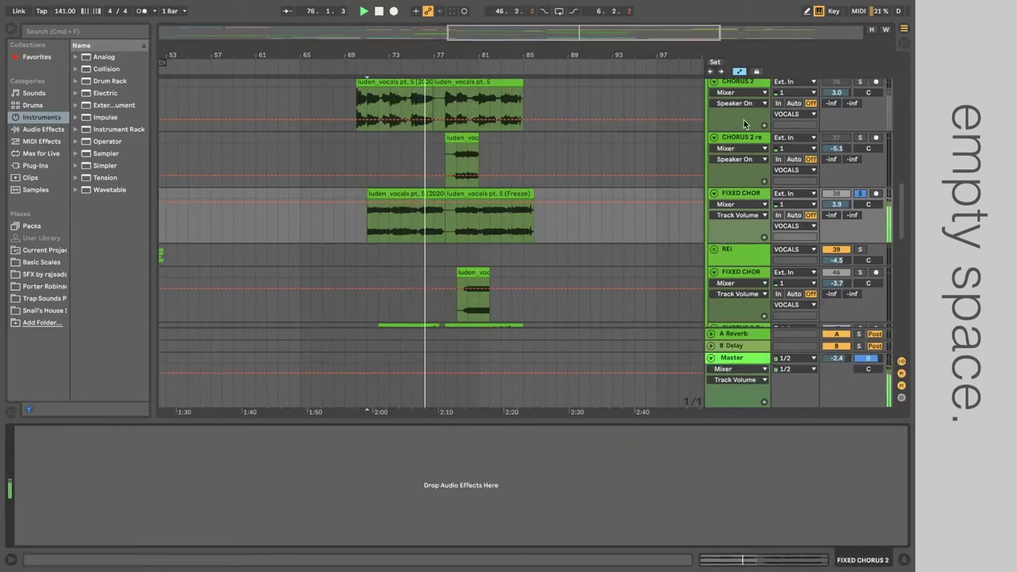
drag(707, 419, 707, 540)
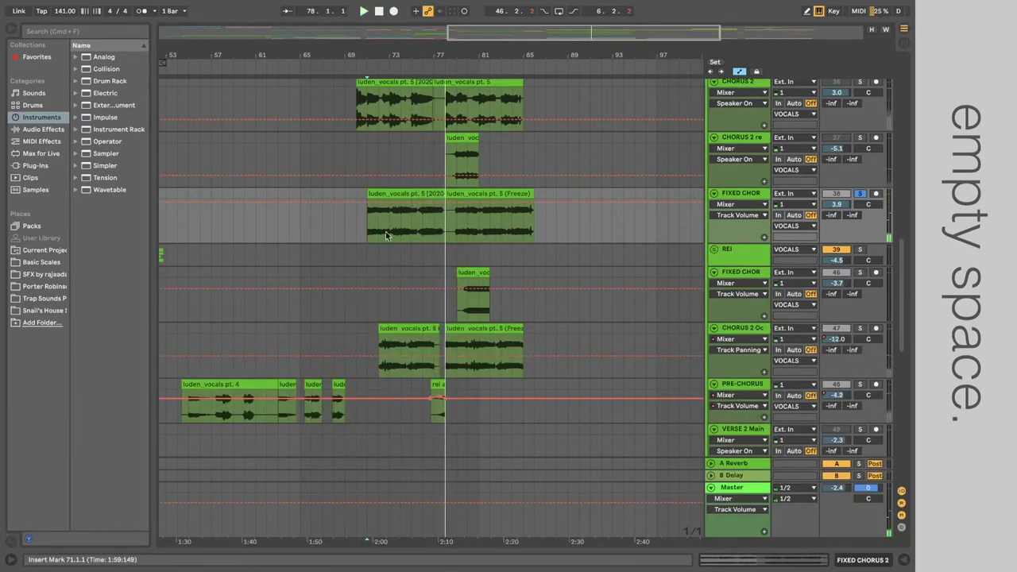
key(space)
scroll(405, 191, down, 1)
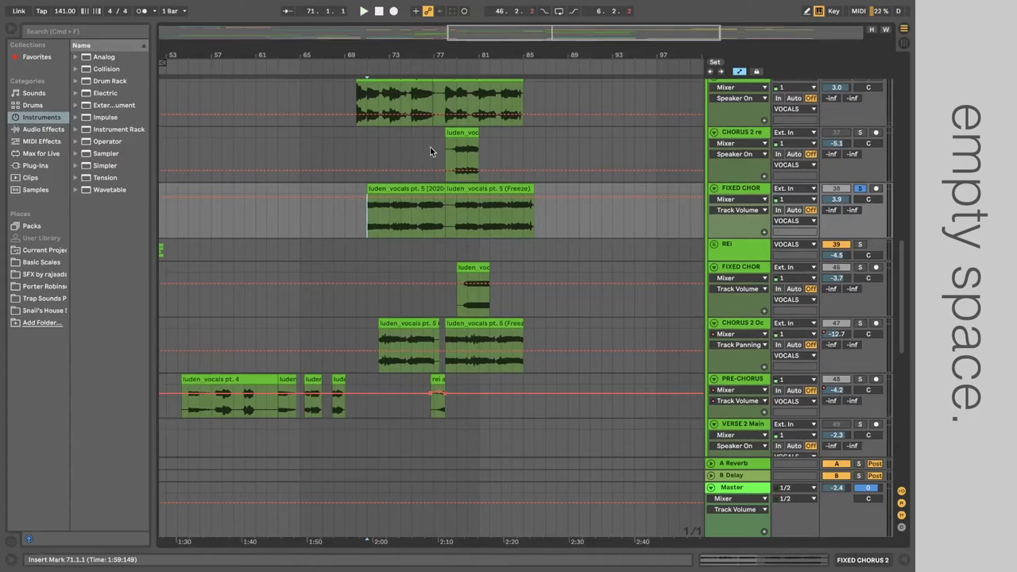
scroll(430, 151, up, 1)
scroll(430, 151, up, 3)
scroll(430, 151, right, 3)
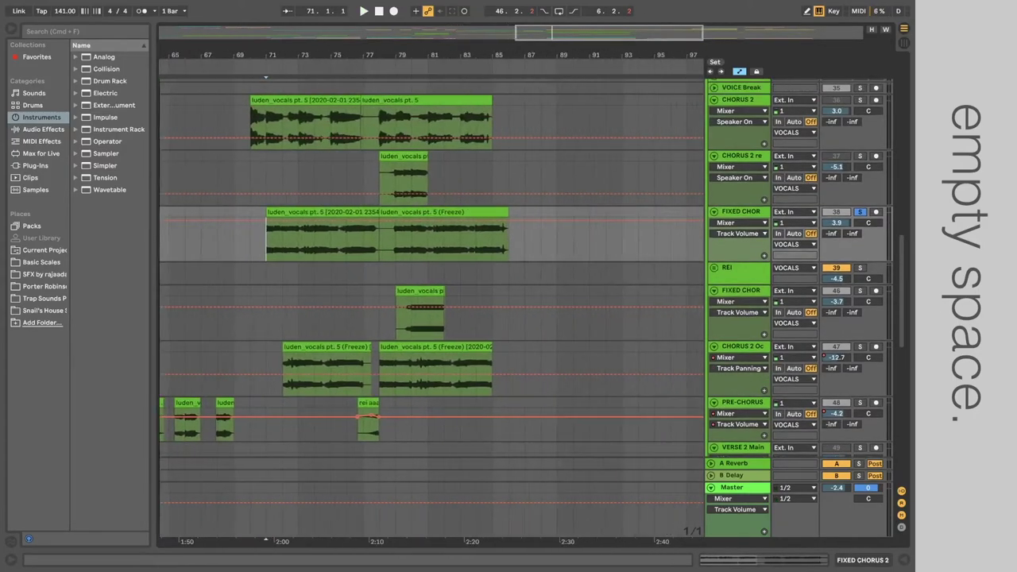
Show the devices of FIXED CHORUS 2 and of the first CHORUS 2 clip's track, unfolding the Compressor in the Vocals Default Processing rack.
double_click(741, 213)
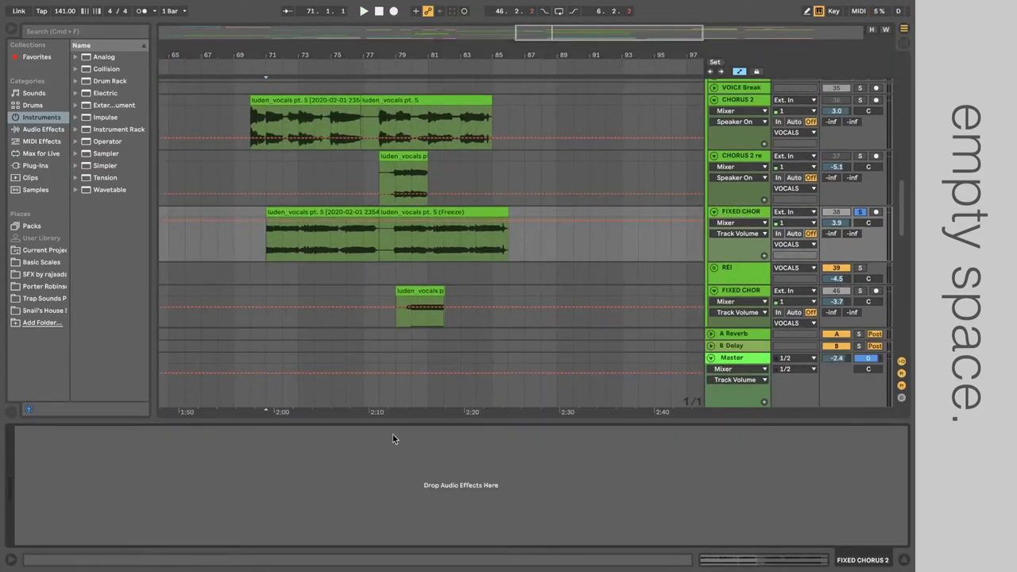
drag(540, 41, 537, 42)
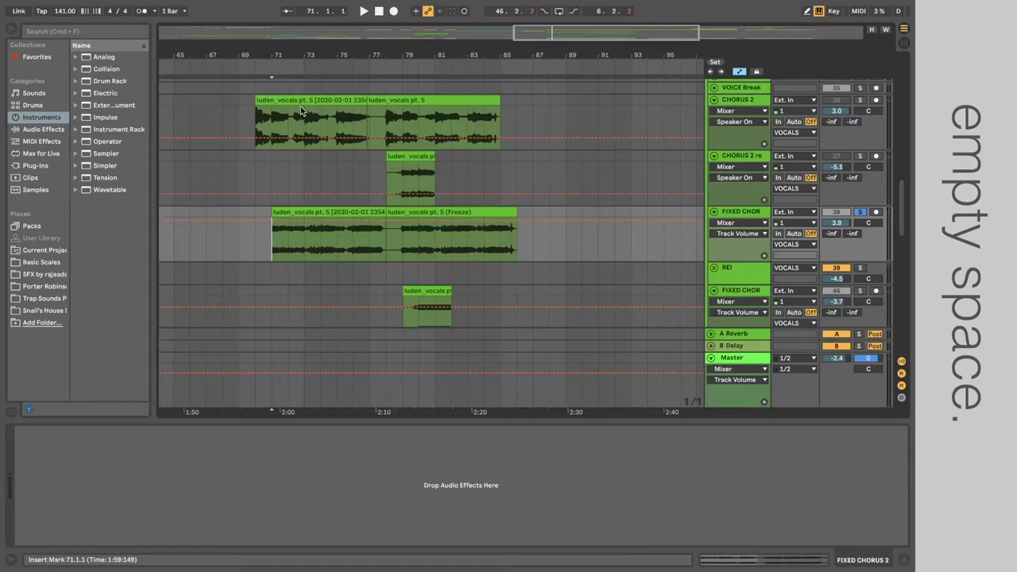
click(346, 104)
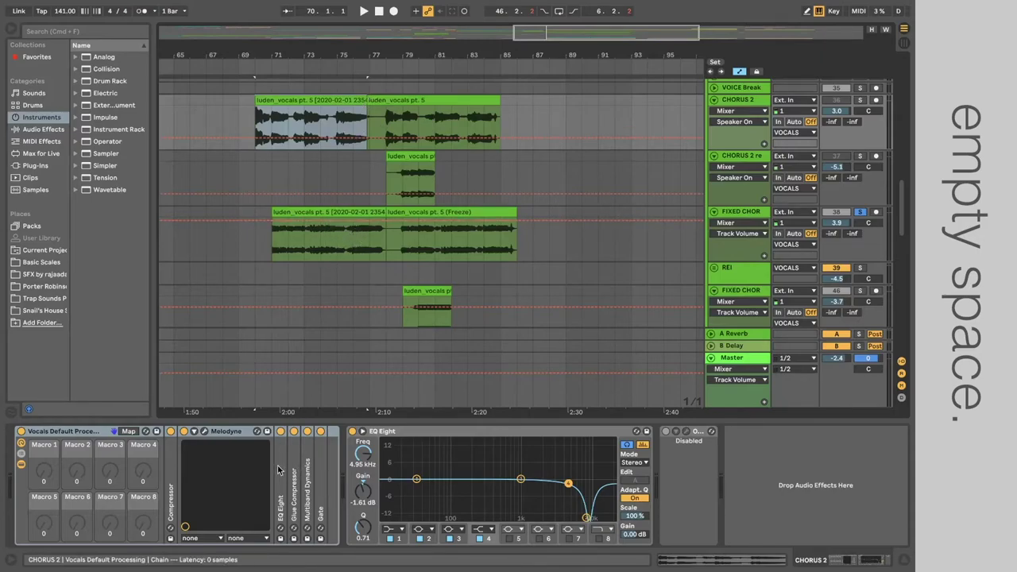
double_click(174, 469)
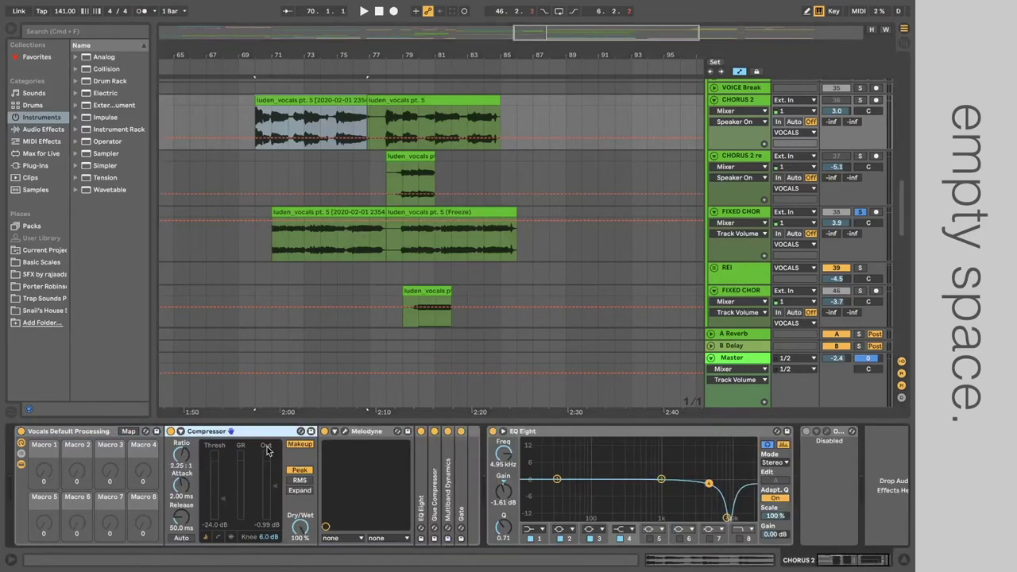
Open the Melodyne editor on CHORUS 2, examine the pitch notes around bars 81 to 85 and close the editor.
click(362, 431)
click(337, 430)
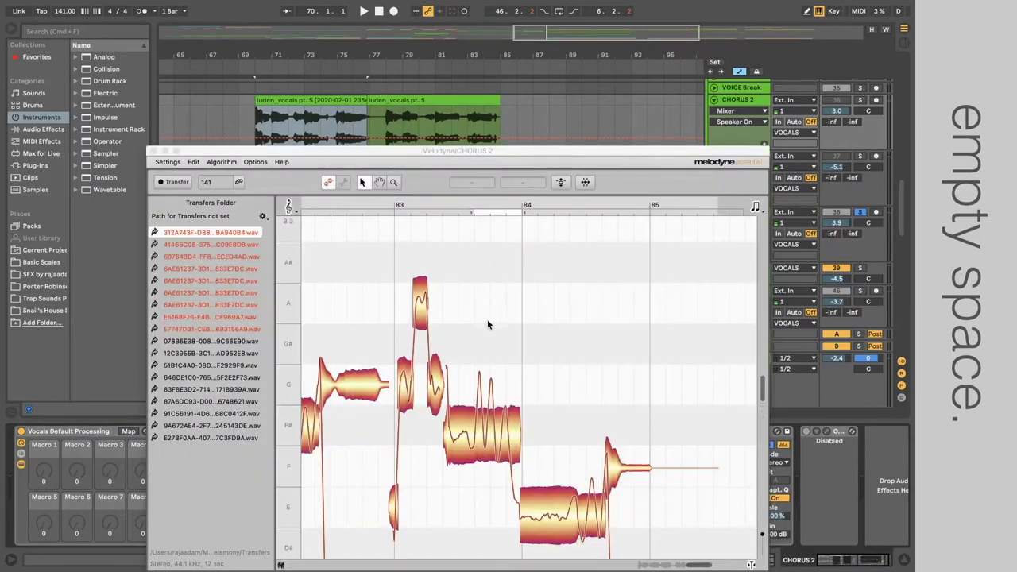
scroll(503, 324, down, 3)
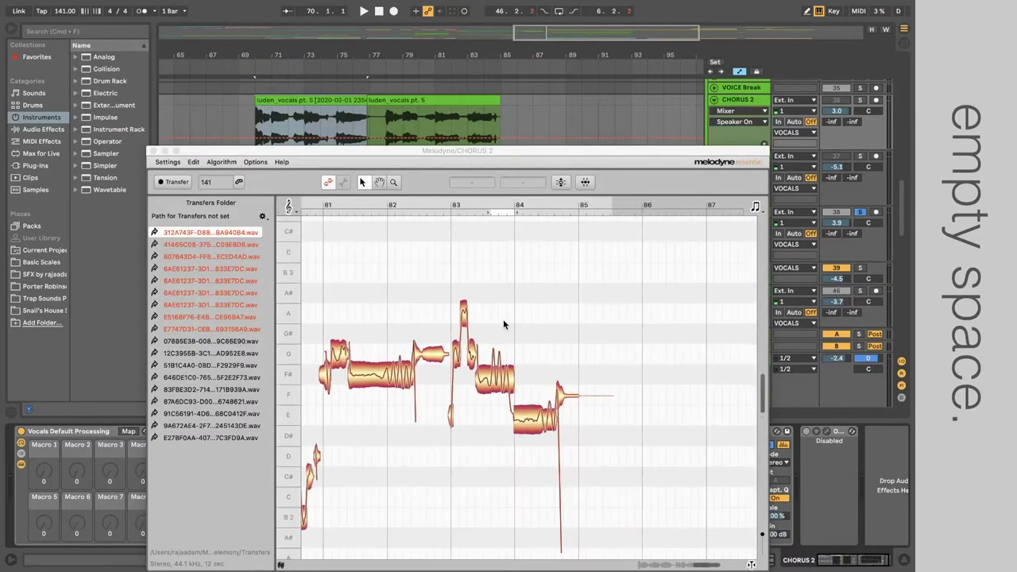
click(154, 151)
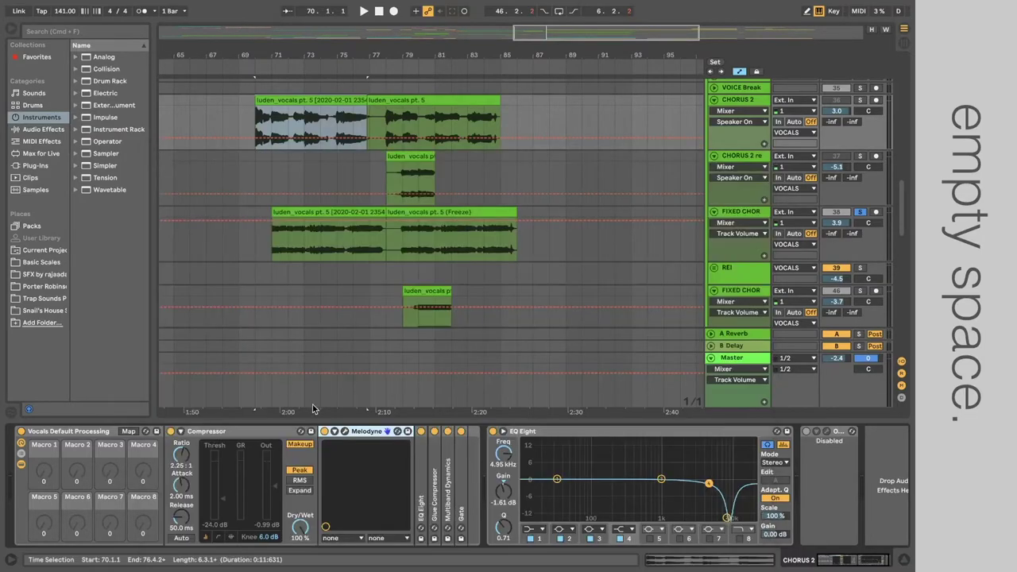
Unfold the rack's EQ Eight, Glue Compressor, Multiband Dynamics and Gate and examine the chain through to the second EQ Eight.
double_click(421, 489)
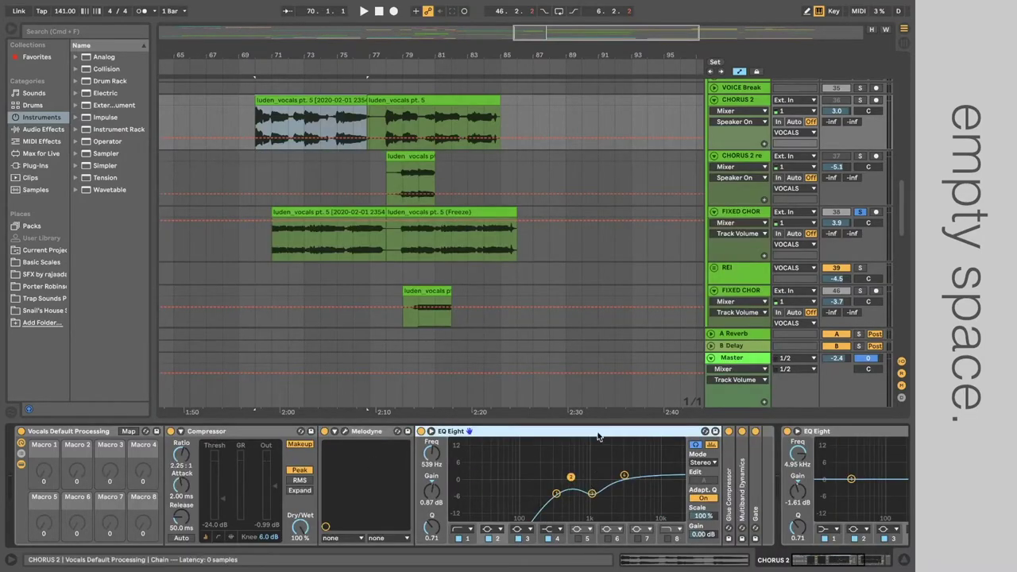
mouse_move(854, 562)
mouse_down()
mouse_move(867, 564)
mouse_move(855, 562)
mouse_up()
double_click(569, 487)
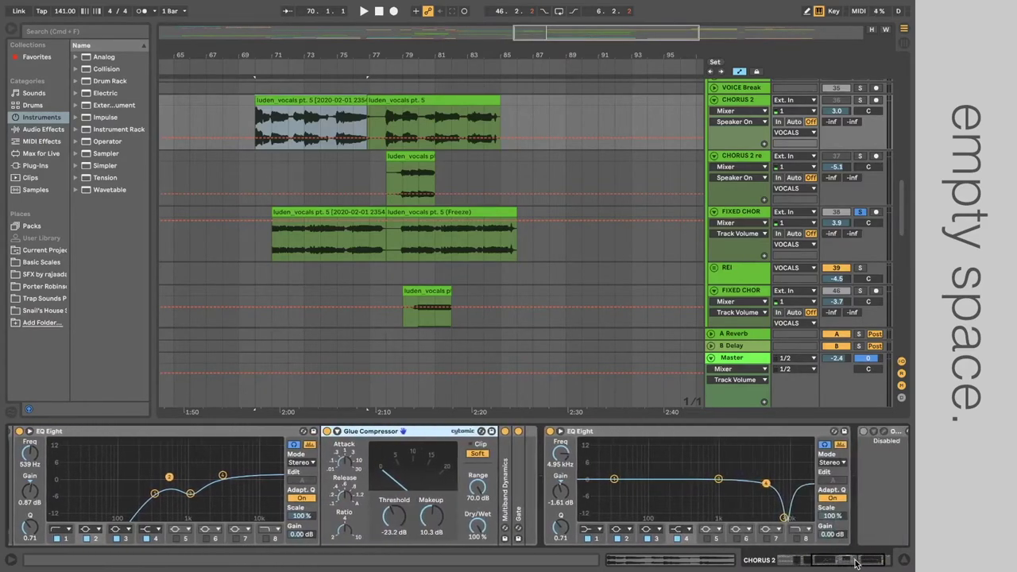
double_click(509, 485)
scroll(826, 548, right, 5)
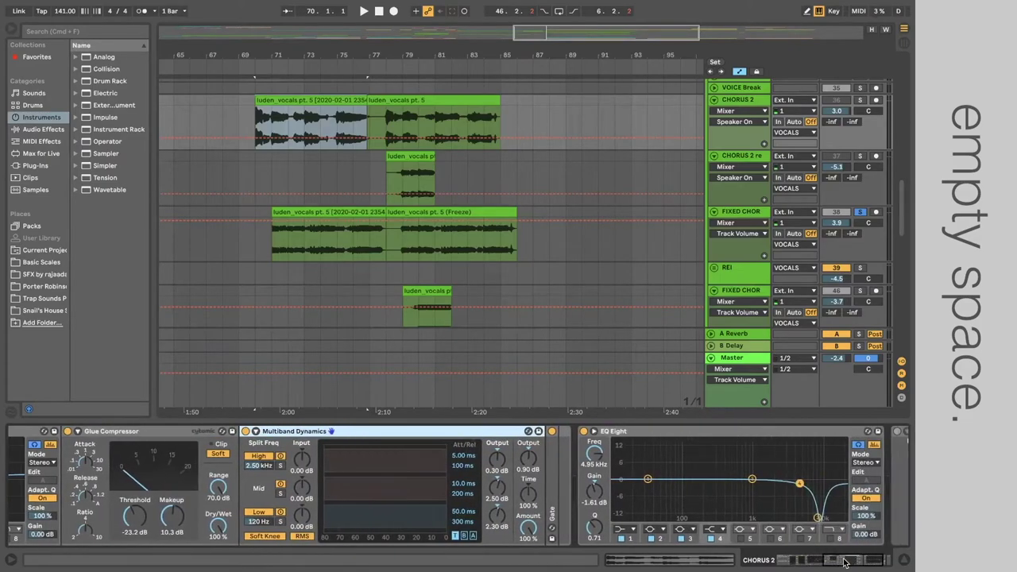
double_click(469, 496)
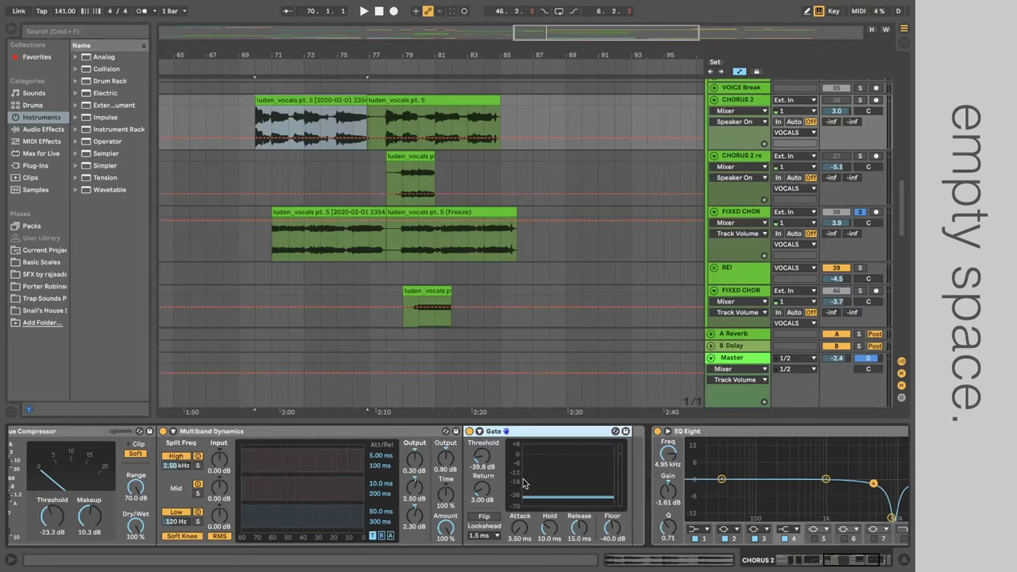
drag(840, 564, 855, 564)
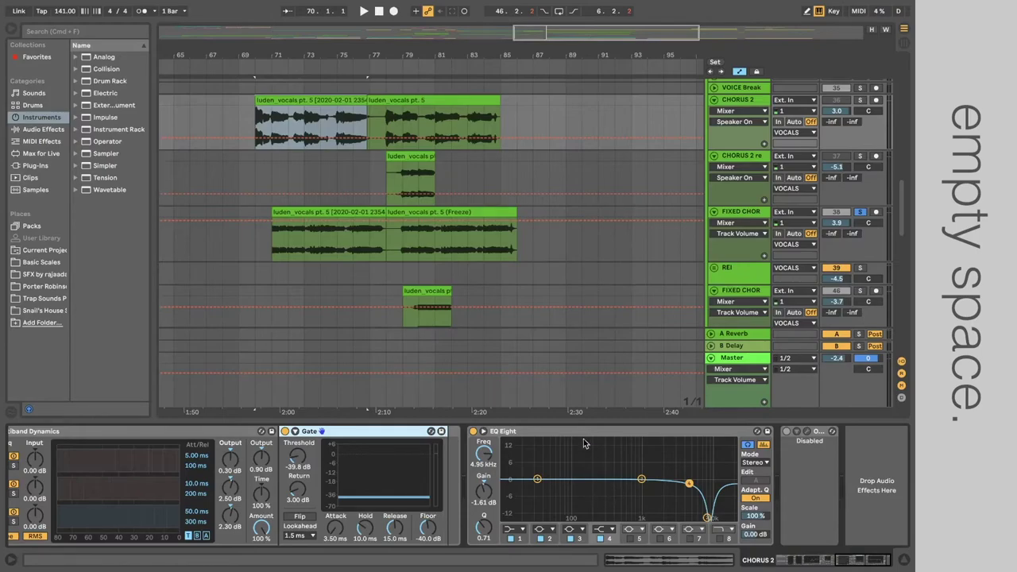
Play the unsoloed mix from bar 79, hide the device view and look through the vocal, synth and guitar tracks.
click(402, 243)
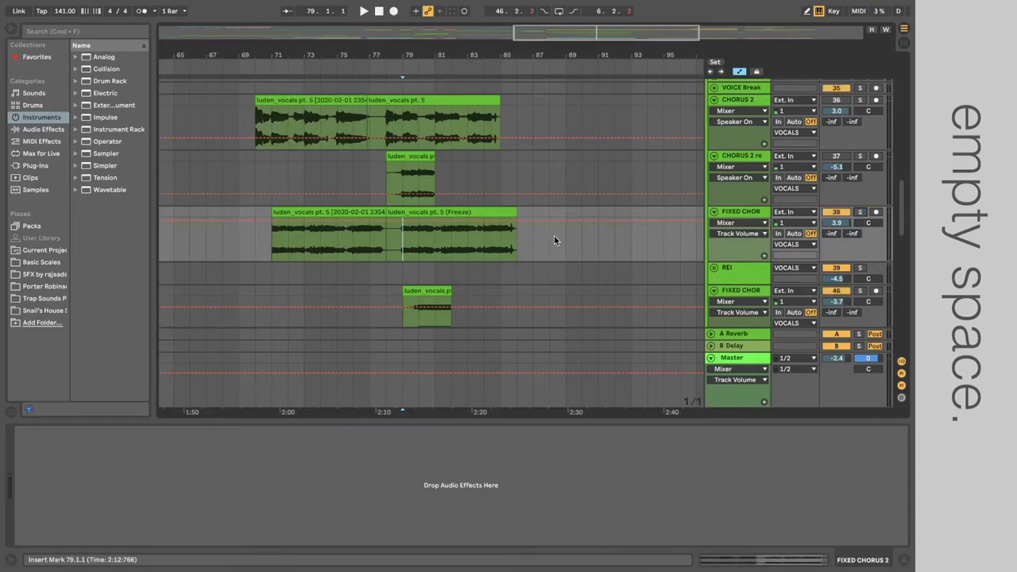
key(space)
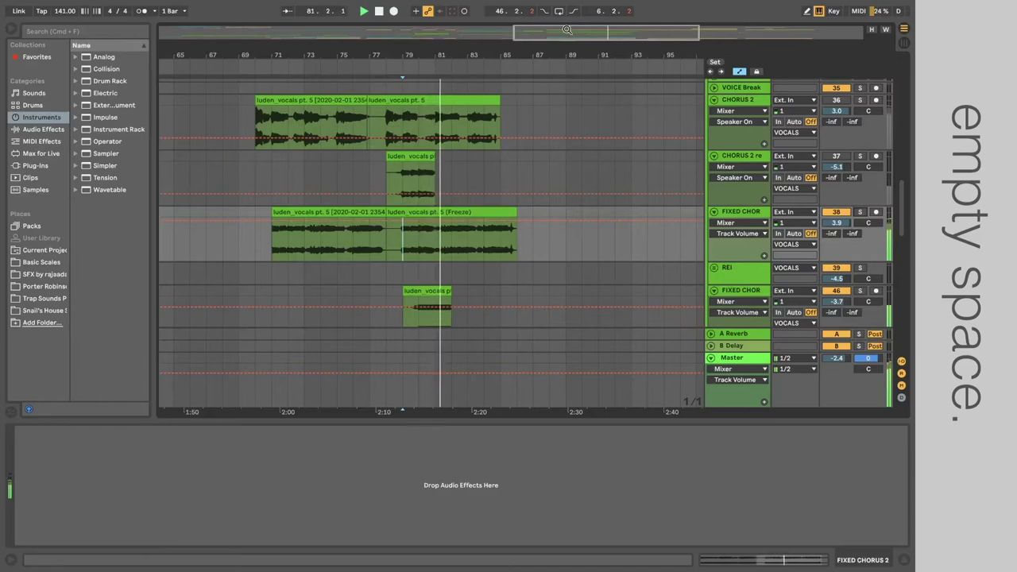
scroll(444, 343, down, 5)
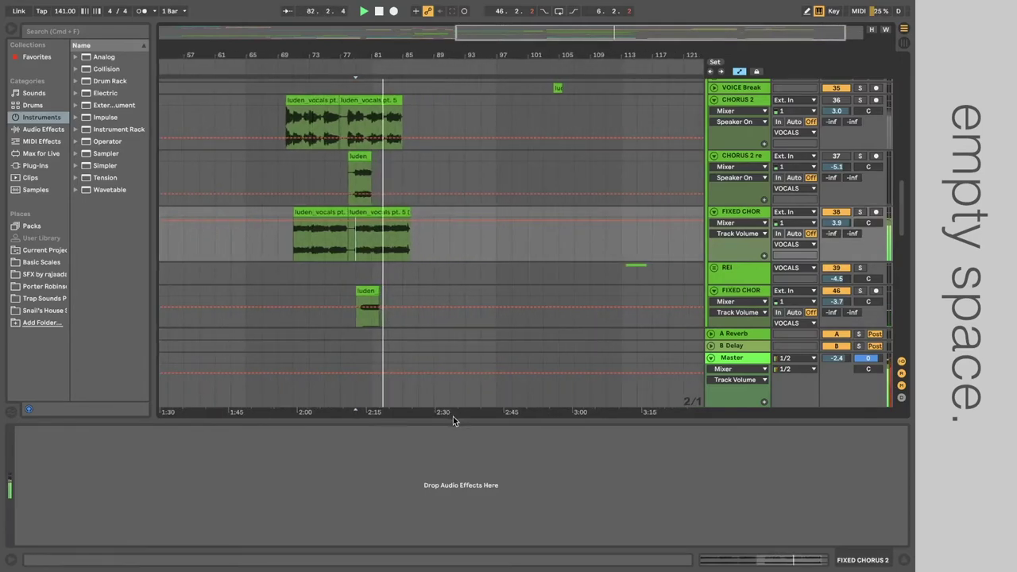
drag(453, 418, 436, 536)
scroll(445, 286, down, 2)
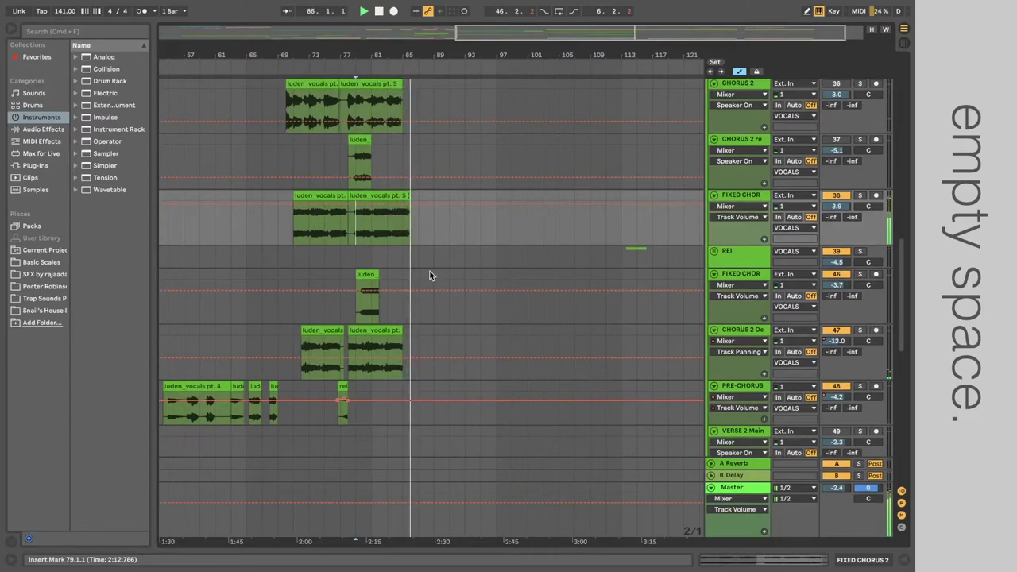
scroll(430, 271, down, 8)
scroll(429, 272, up, 20)
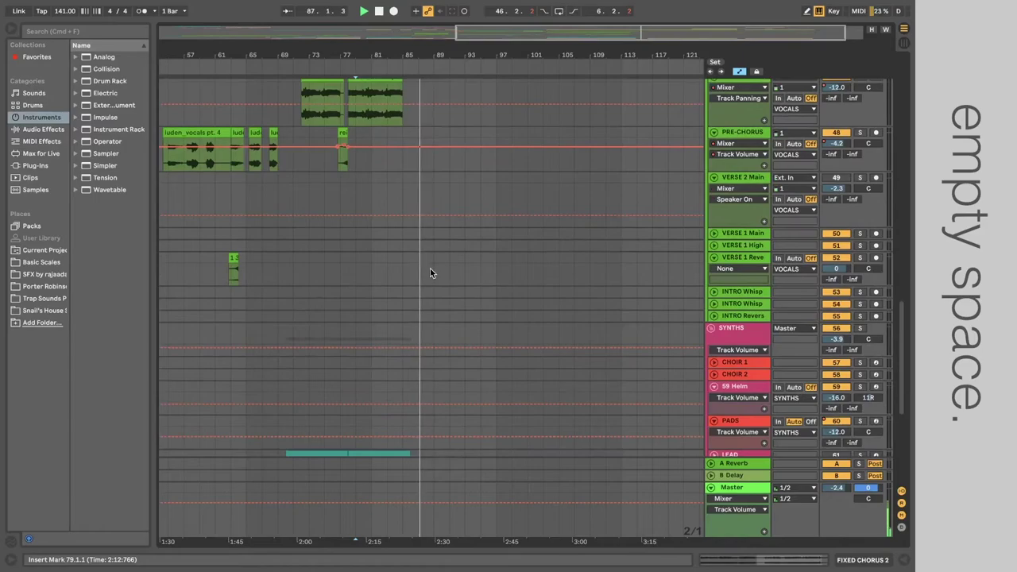
scroll(430, 273, up, 10)
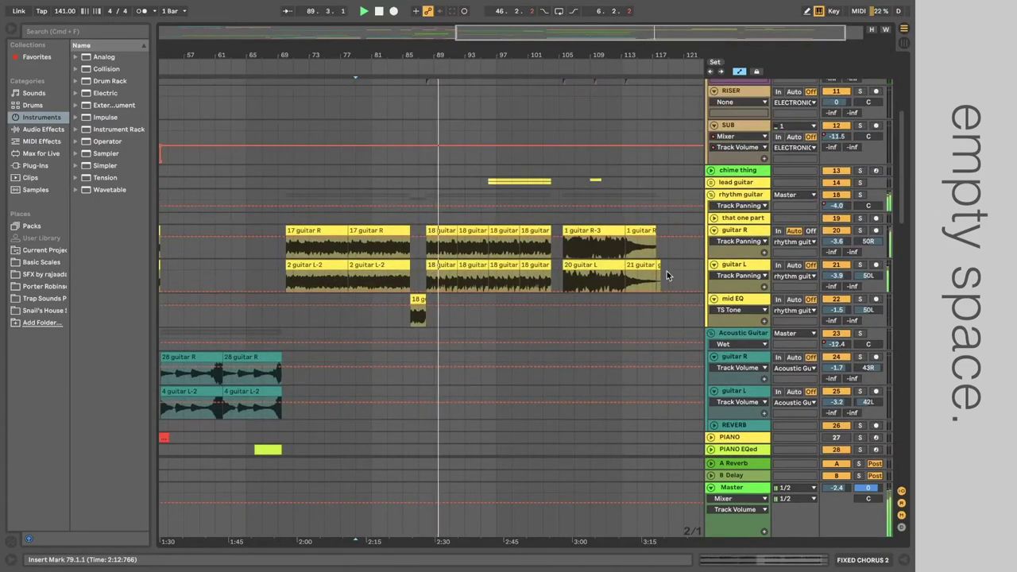
Unfold the lead guitar group with its guitar C and first guitar R tracks, and center the panning of guitar C.
click(711, 182)
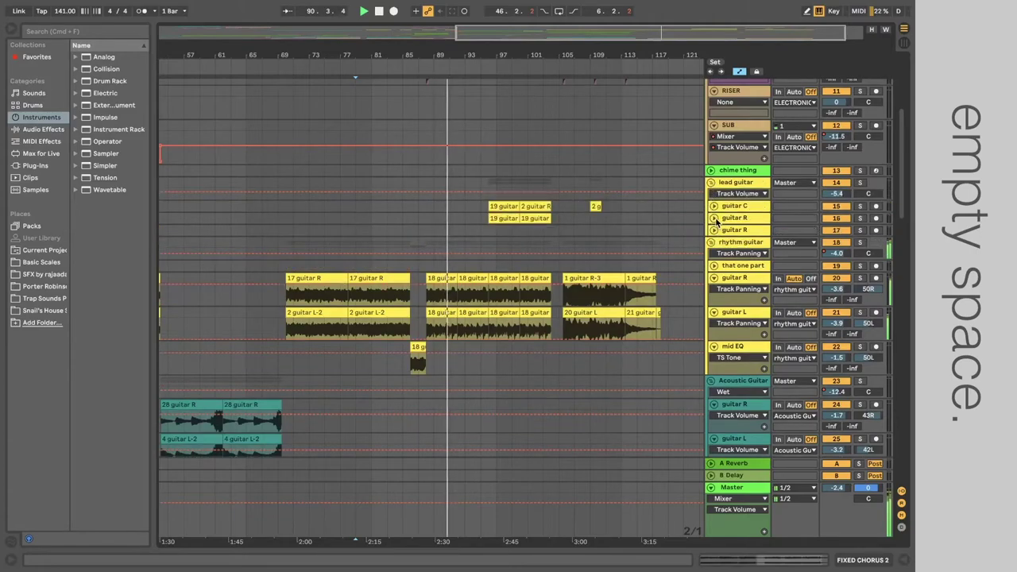
click(713, 218)
click(715, 208)
click(714, 207)
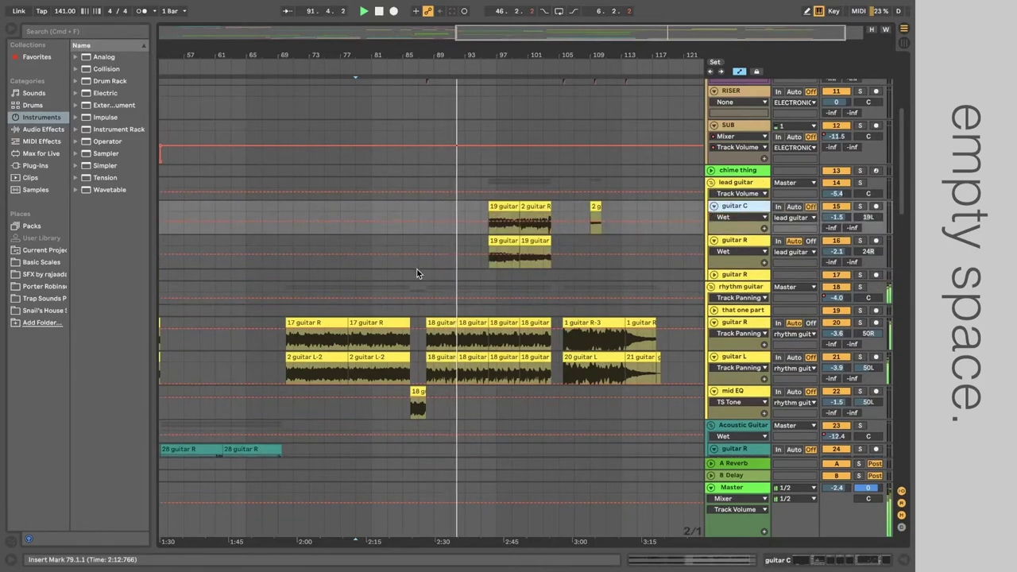
scroll(417, 268, down, 2)
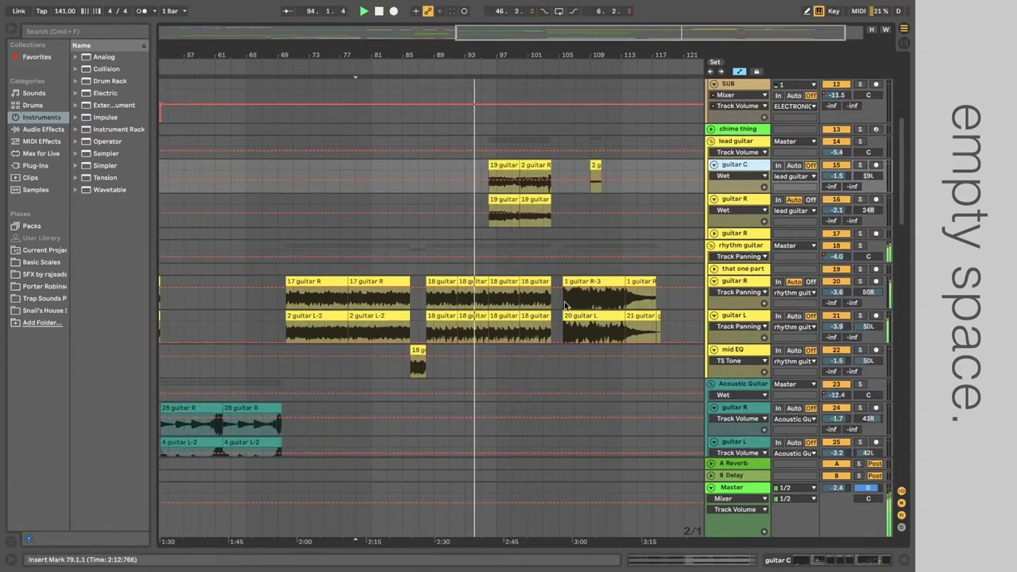
double_click(874, 176)
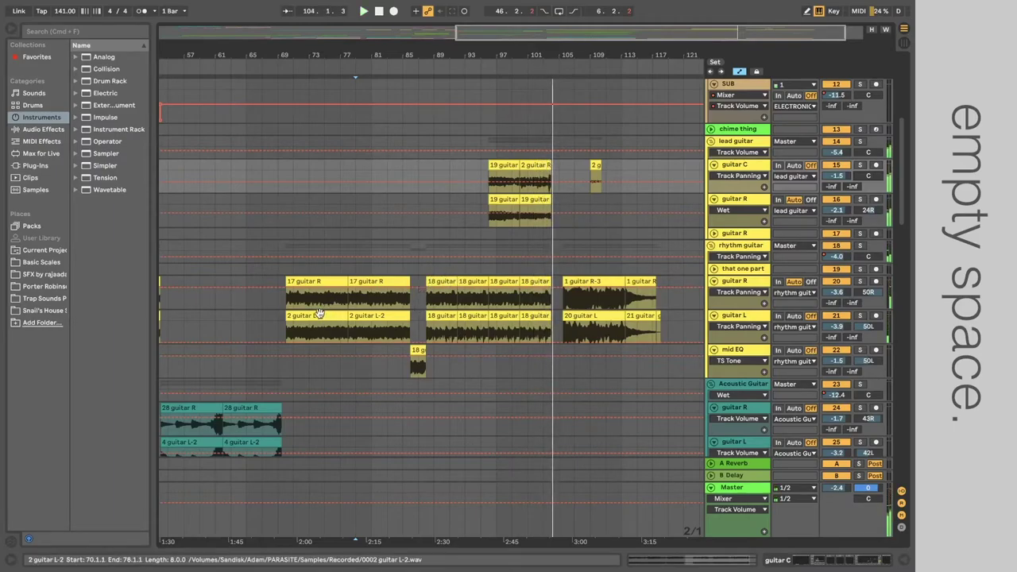
Solo the guitar R track in the rhythm guitar group and play it from the start of its clip at bar 70.
click(289, 309)
click(279, 301)
mouse_move(551, 25)
mouse_down()
mouse_move(544, 56)
mouse_move(552, 34)
mouse_up()
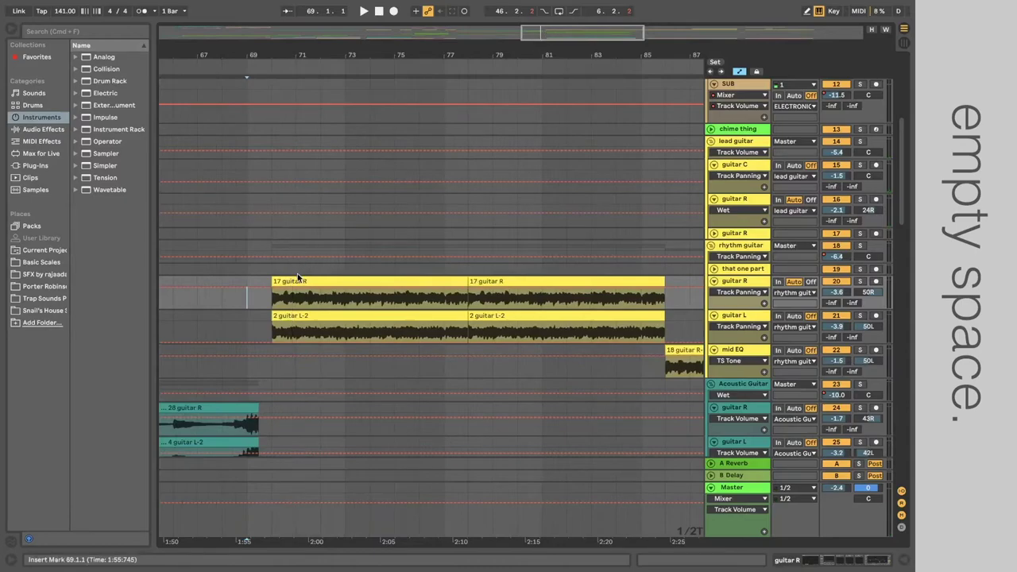
click(271, 302)
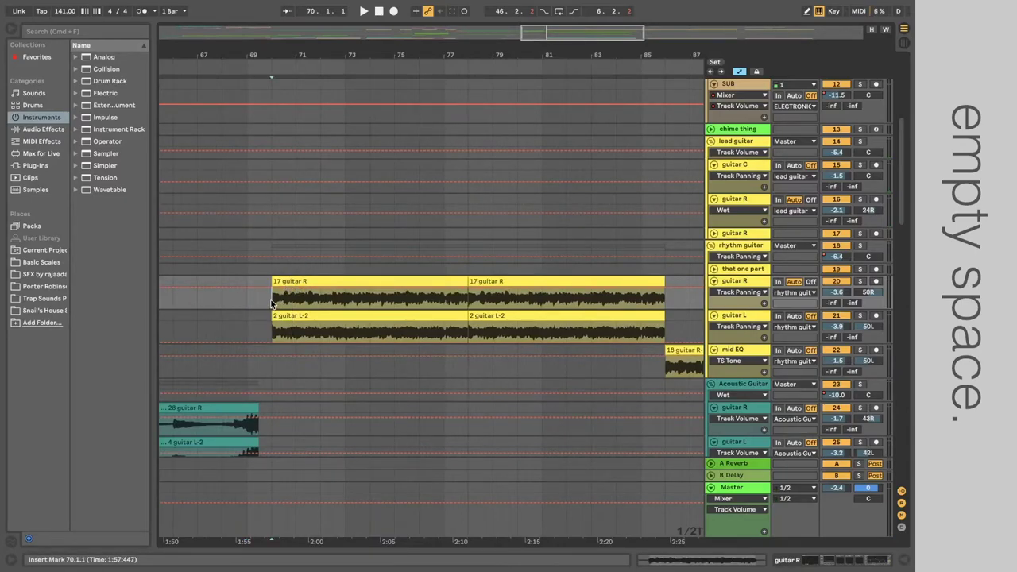
click(859, 281)
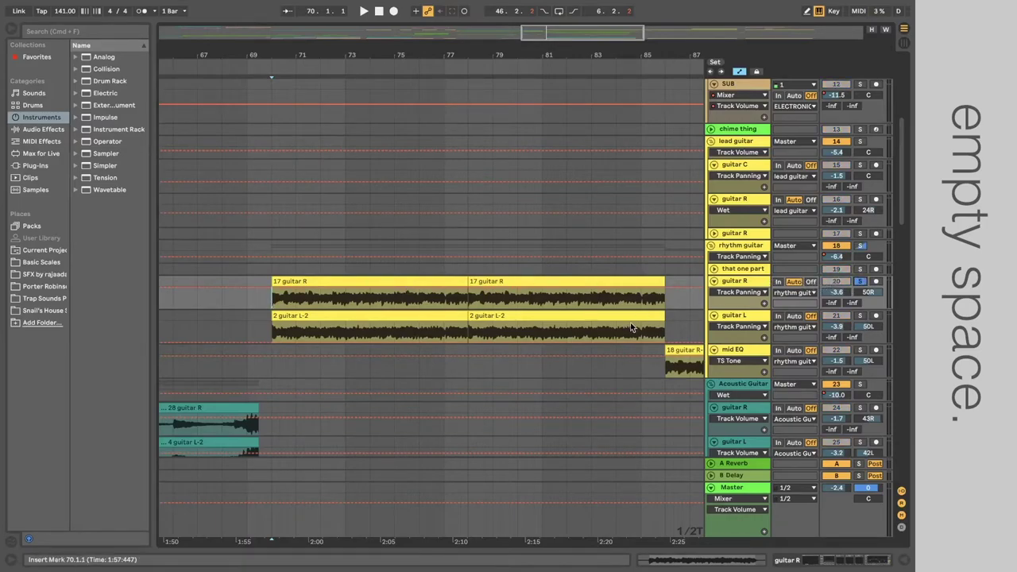
key(space)
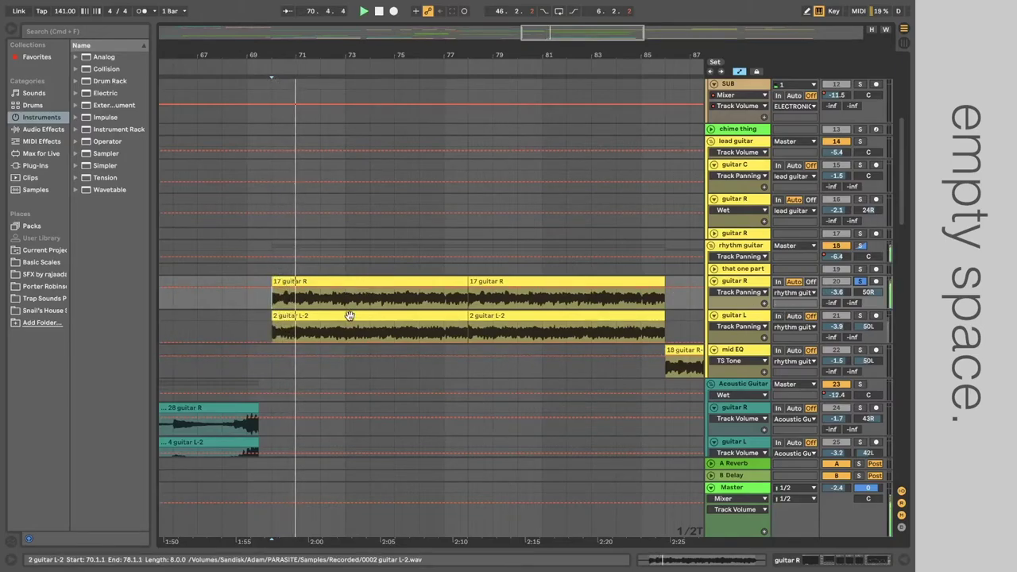
Audition the soloed guitar R track from the first 18 guitar R-1 clip at bar 88, restarting playback from the clip's start.
scroll(350, 315, right, 5)
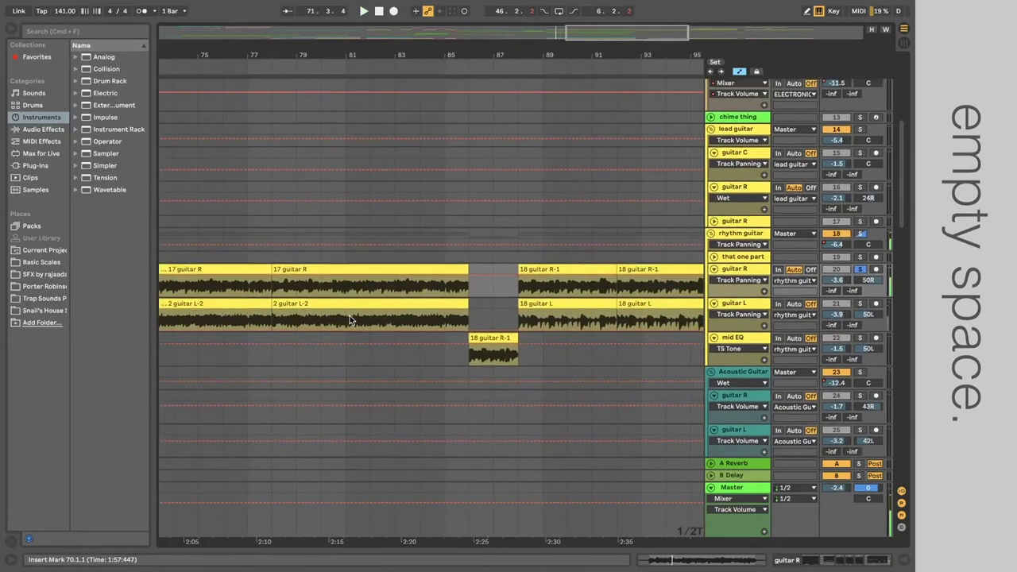
scroll(349, 316, right, 3)
click(434, 300)
scroll(433, 300, right, 4)
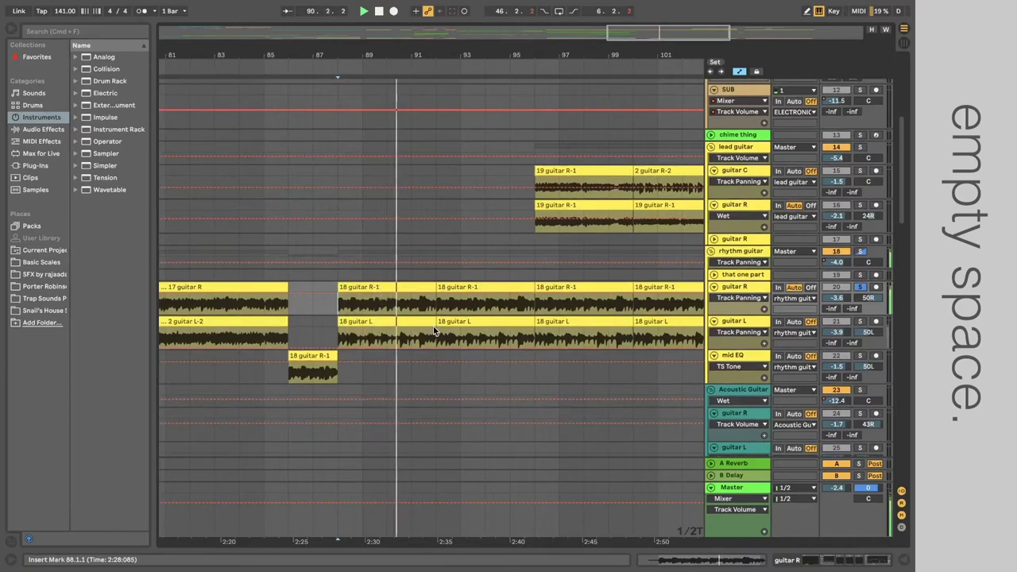
click(340, 304)
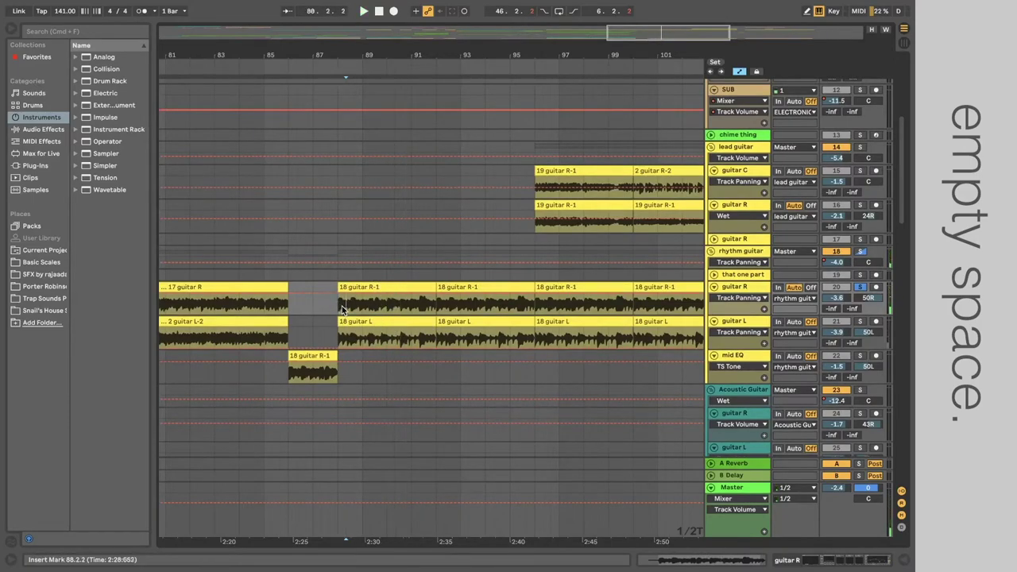
scroll(347, 304, up, 3)
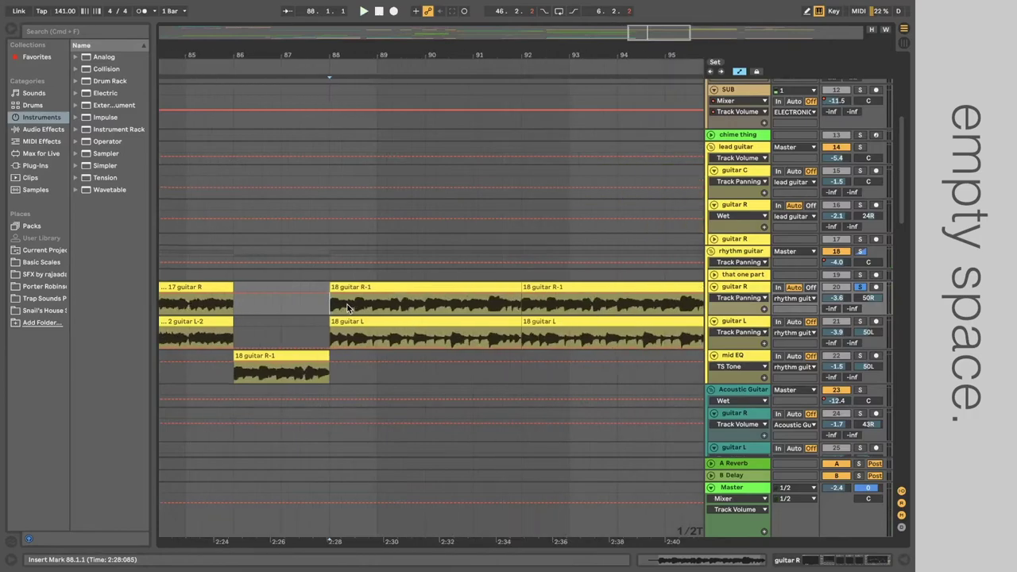
scroll(347, 304, down, 3)
key(space)
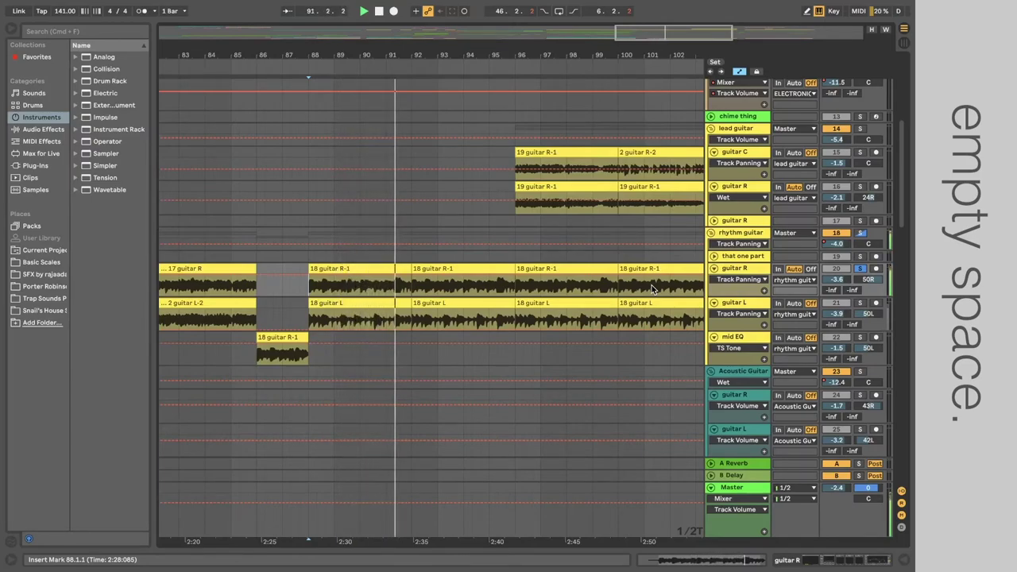
Solo the rhythm guitar L track and play it from the start of the first 18 guitar L clip at bar 88.
scroll(639, 290, right, 2)
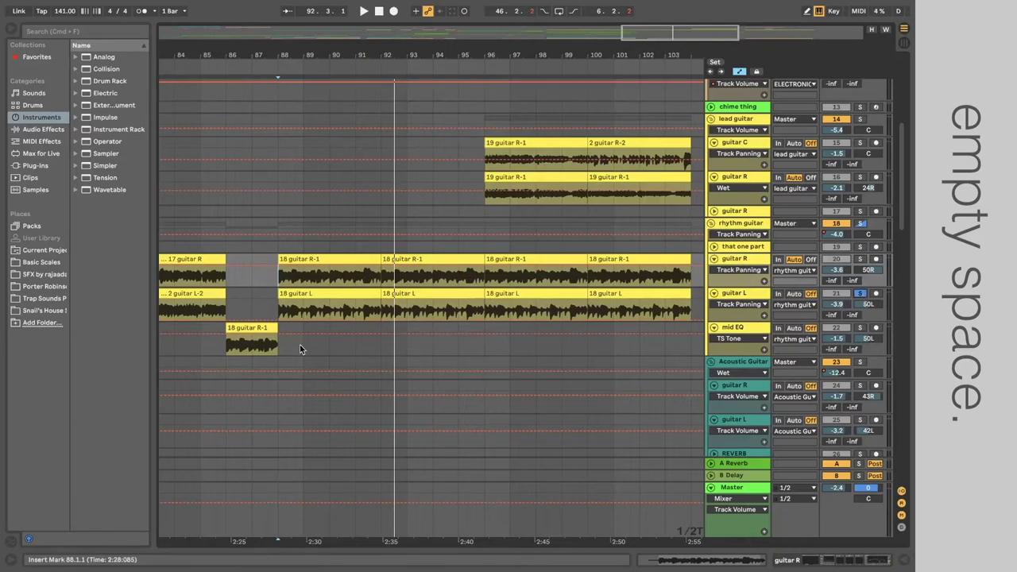
click(280, 317)
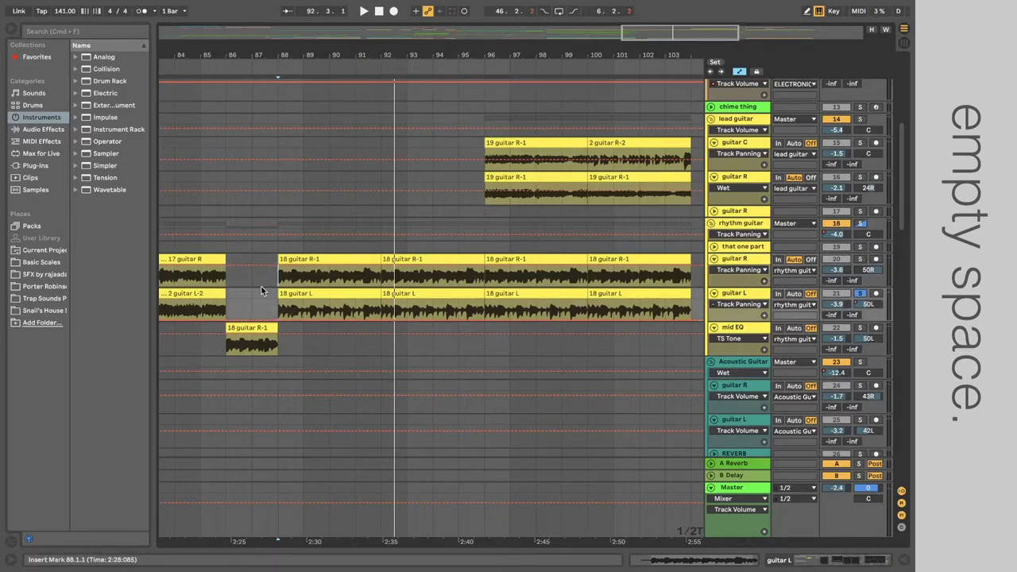
key(space)
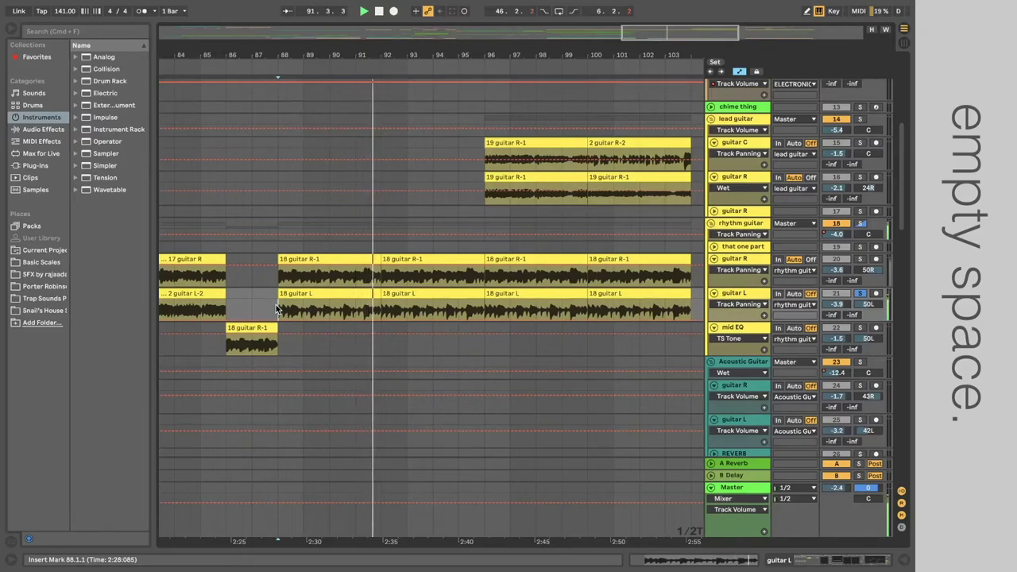
key(space)
Examine the waveform at the start of the first 18 guitar L clip at bar 88 up close.
scroll(276, 309, up, 5)
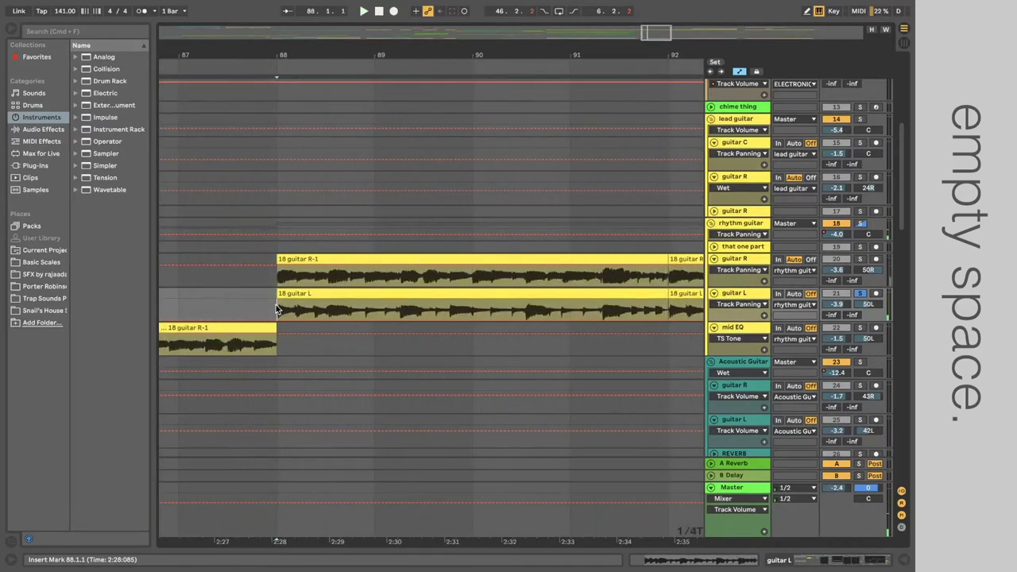
scroll(280, 310, down, 5)
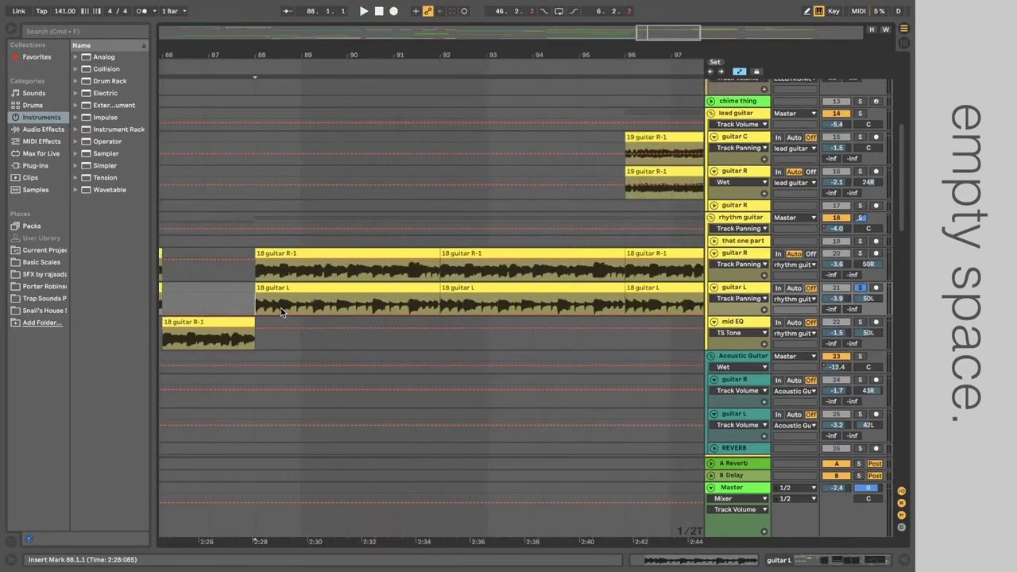
scroll(281, 308, up, 5)
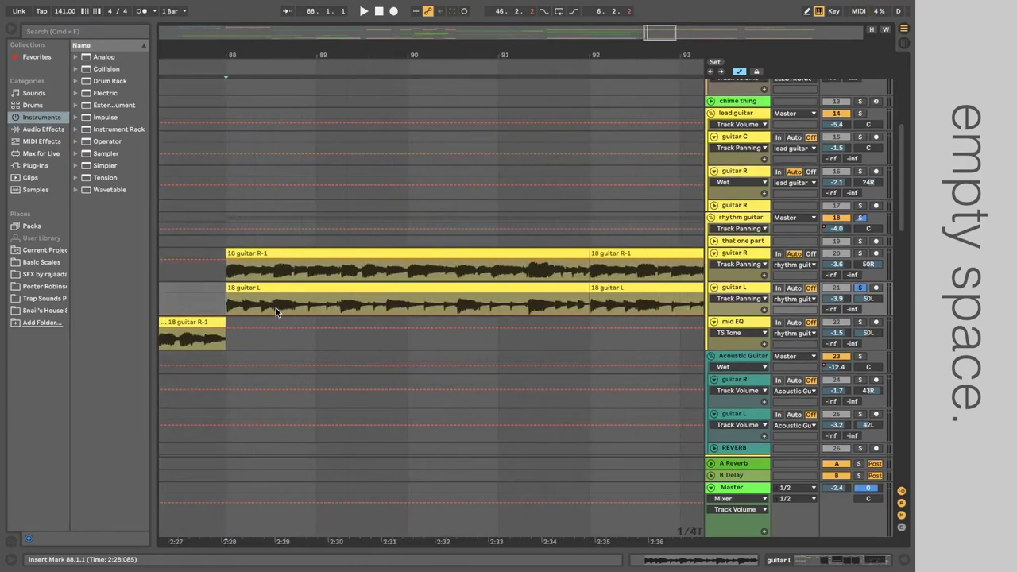
click(272, 309)
drag(278, 310, 309, 310)
click(309, 310)
scroll(309, 310, down, 5)
scroll(309, 312, down, 1)
scroll(309, 312, up, 2)
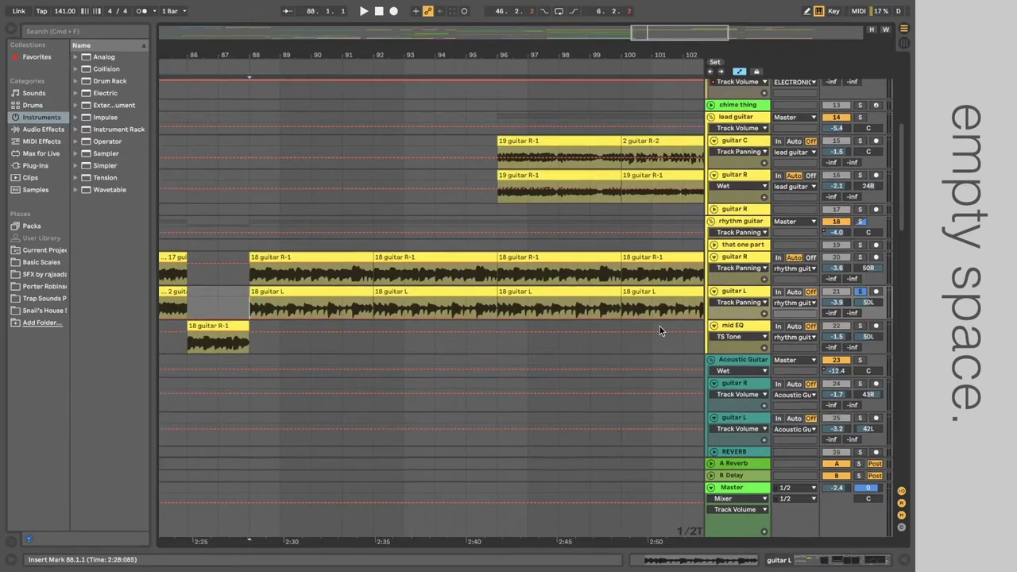
Turn off the solo on the rhythm guitar L track.
scroll(660, 326, right, 3)
scroll(660, 326, down, 1)
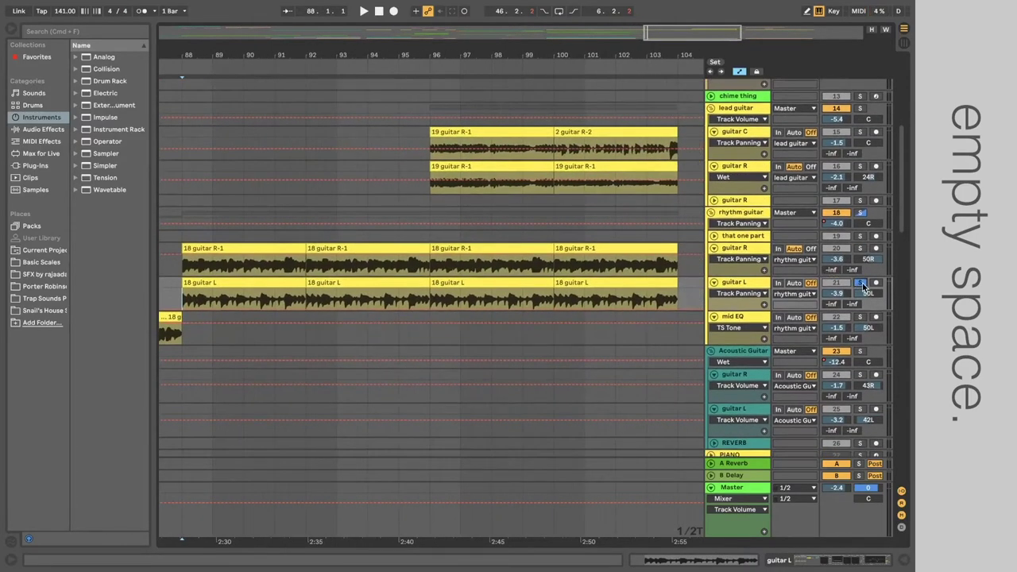
scroll(541, 212, up, 3)
scroll(541, 212, right, 1)
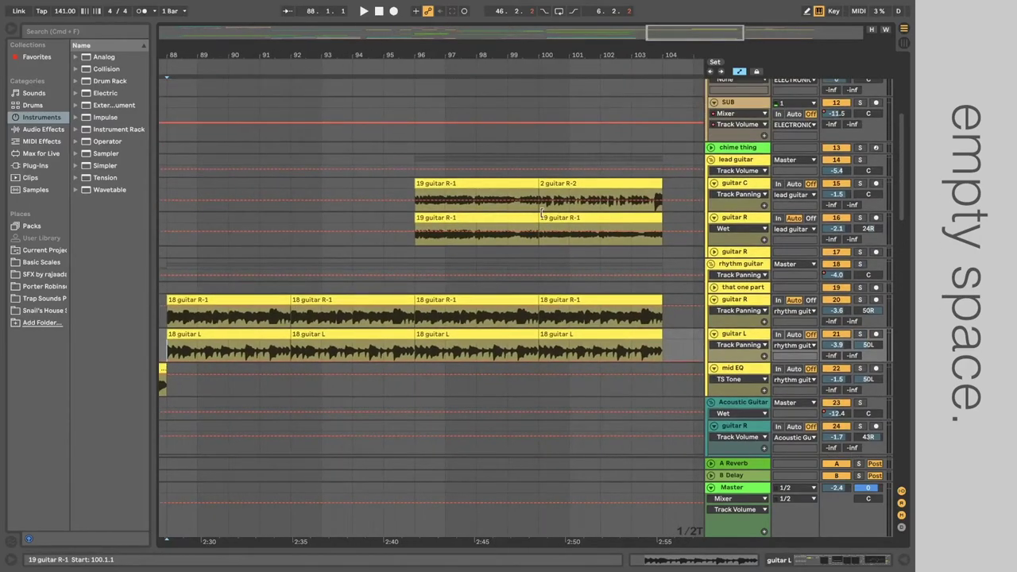
scroll(690, 212, up, 2)
scroll(691, 213, right, 1)
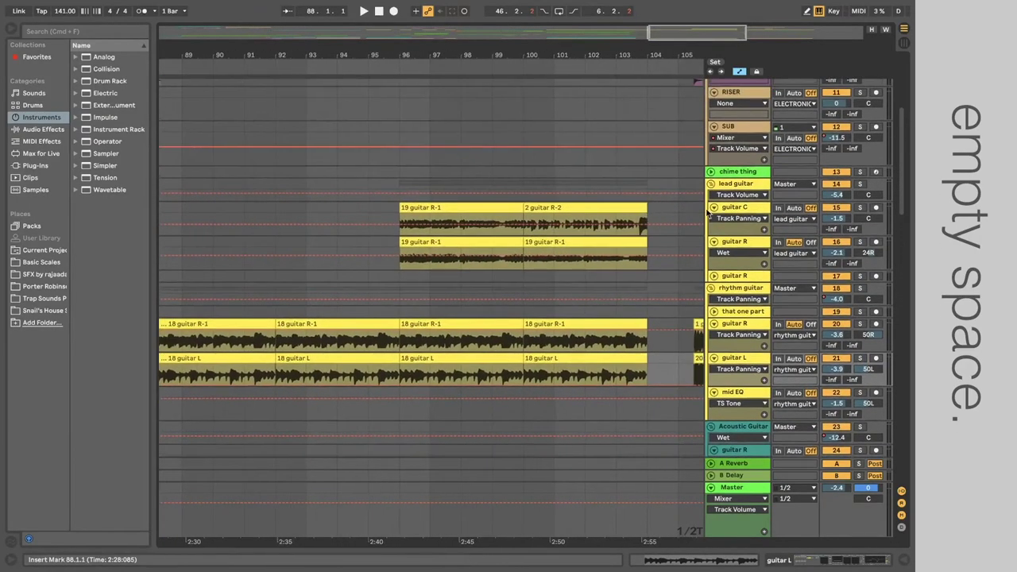
Show the device chains of the lead guitar group's guitar R and guitar C tracks.
double_click(733, 207)
click(725, 248)
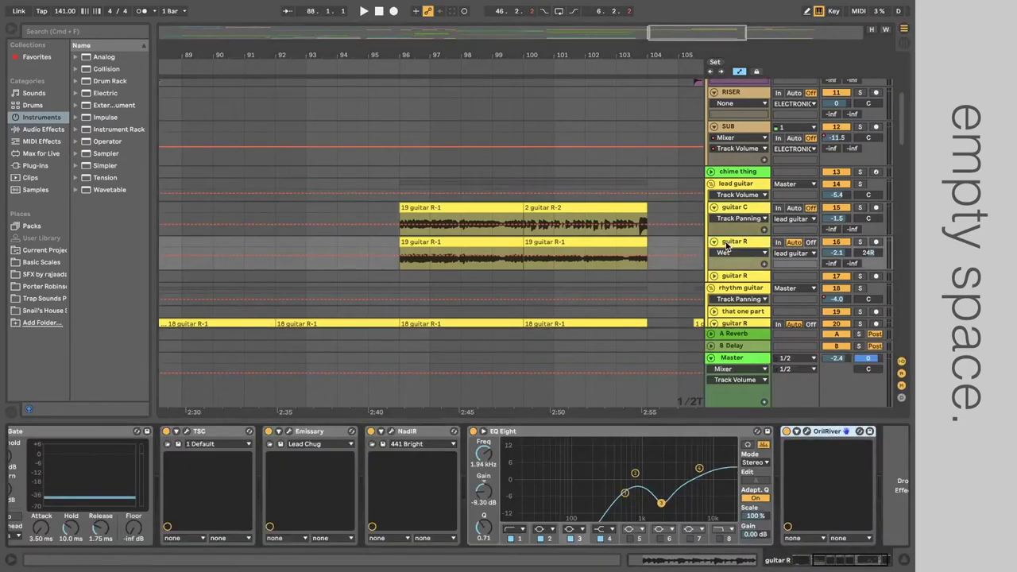
click(736, 211)
scroll(336, 487, left, 3)
scroll(260, 446, right, 2)
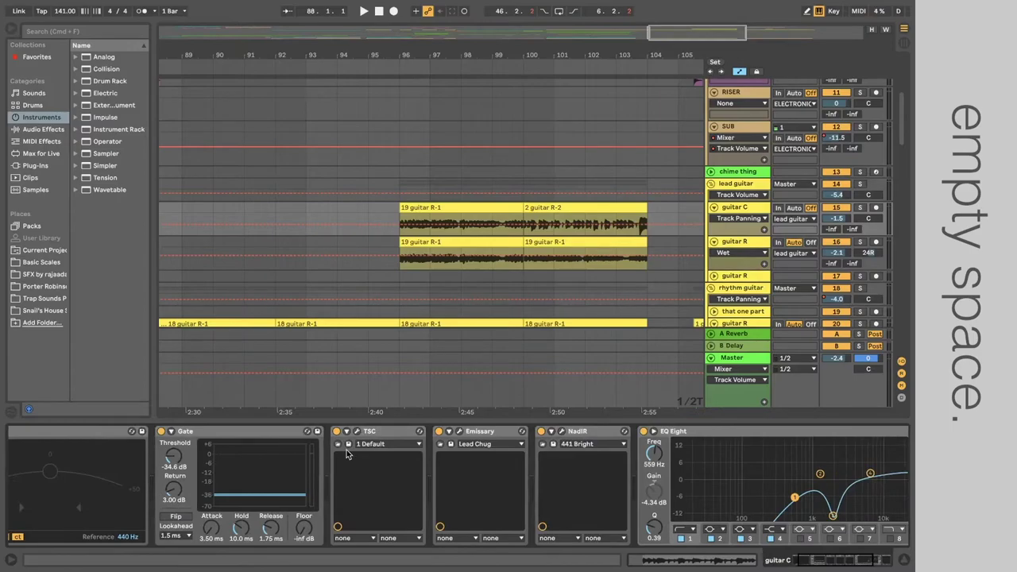
Look through guitar C's effects from the Gate onward, selecting NadIR and EQ Eight.
scroll(346, 450, right, 2)
scroll(399, 470, right, 2)
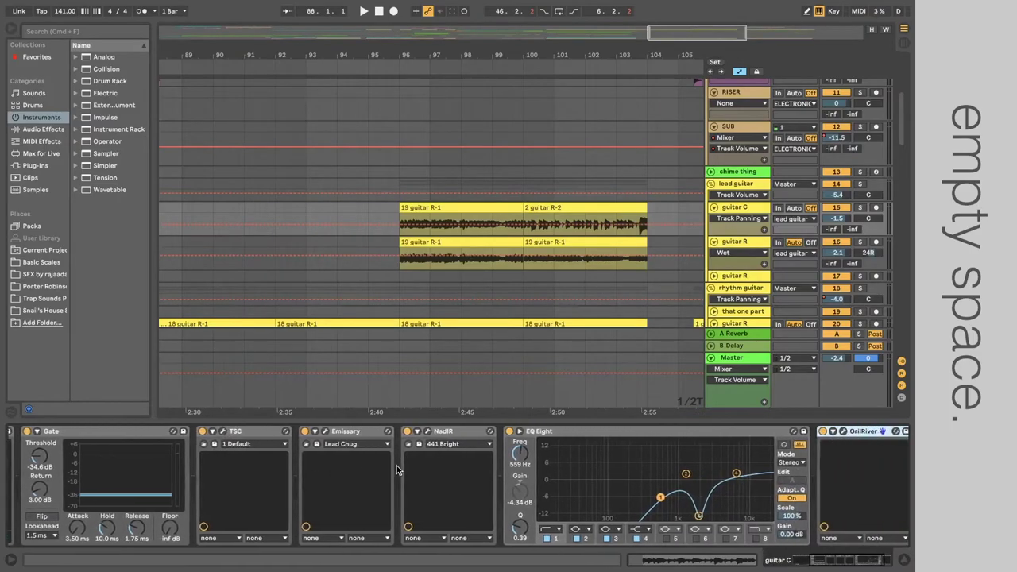
click(343, 431)
click(444, 432)
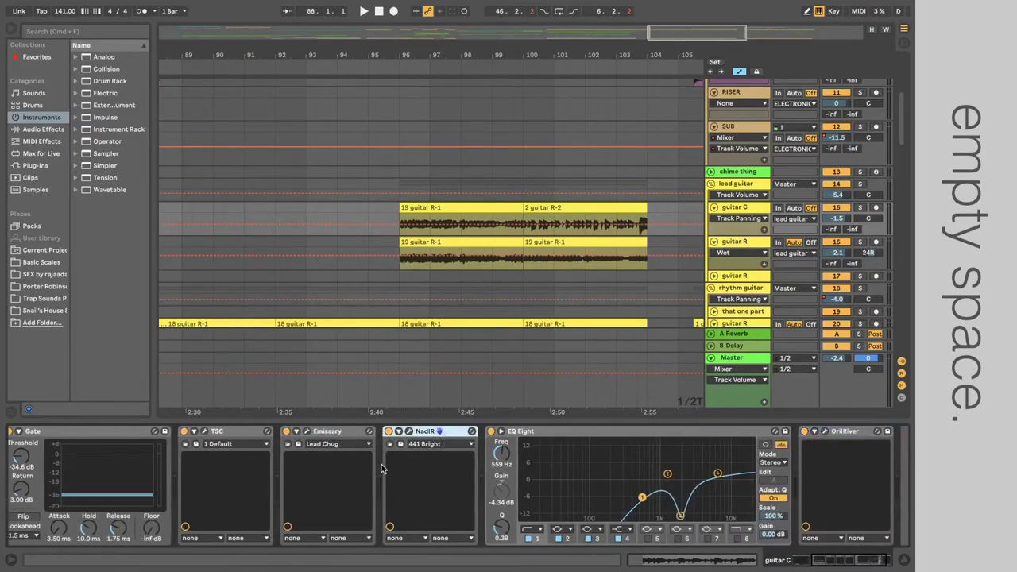
scroll(381, 464, right, 2)
click(499, 436)
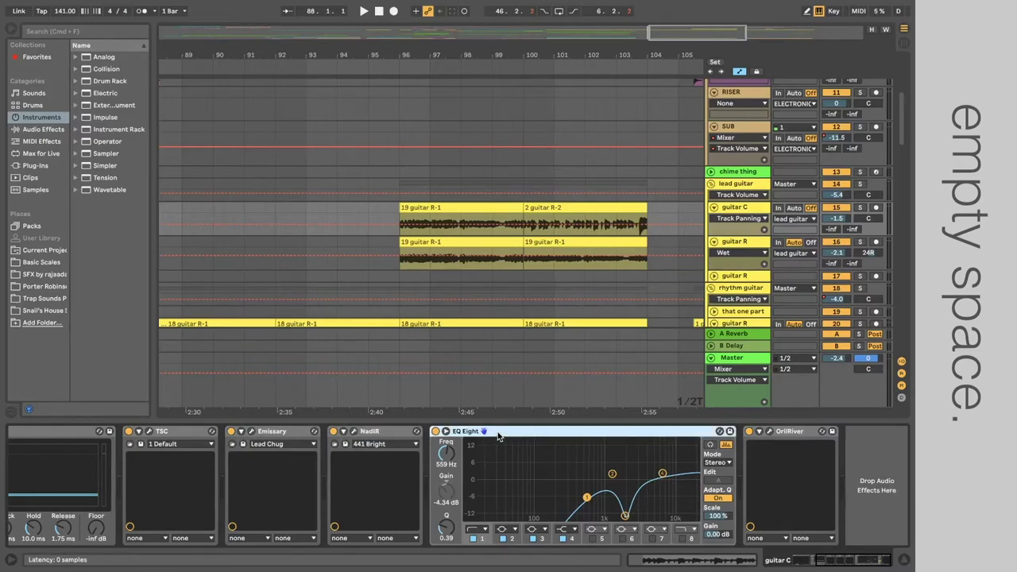
Solo the lead guitar C track, play it from its 19 guitar R-1 clip at bar 96, and reposition the dot in OrilRiver's control pad.
click(858, 207)
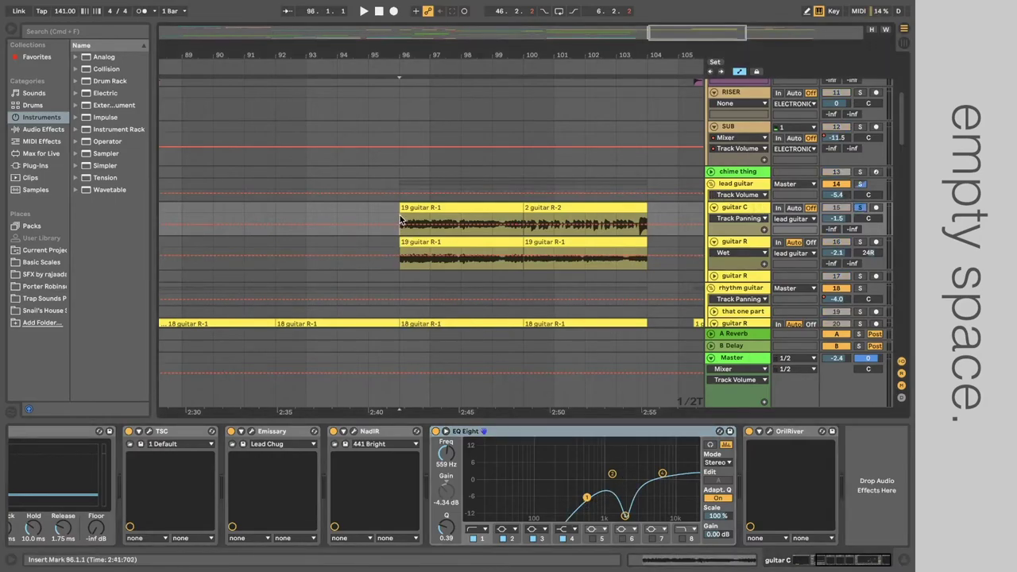
key(space)
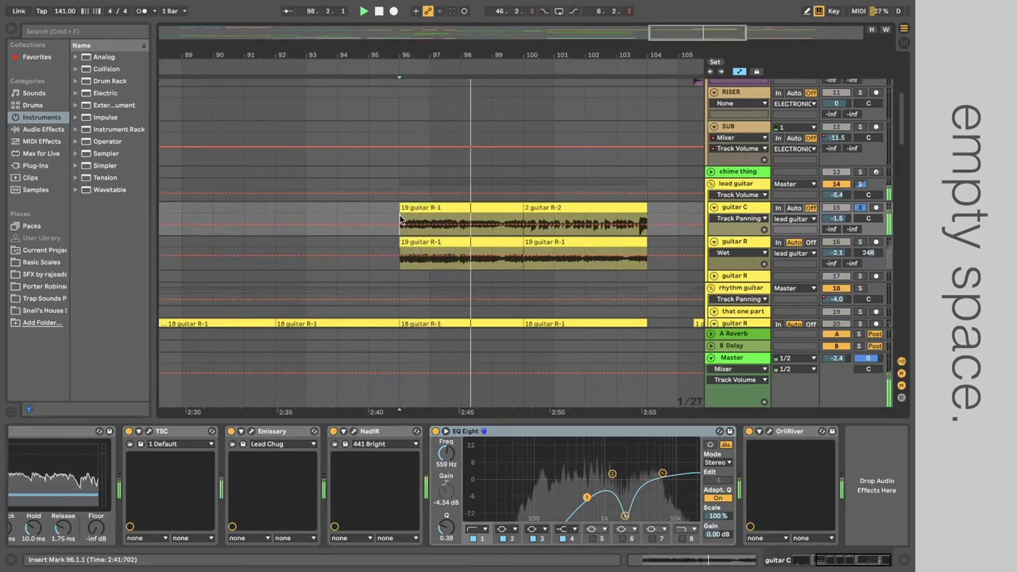
scroll(604, 357, down, 2)
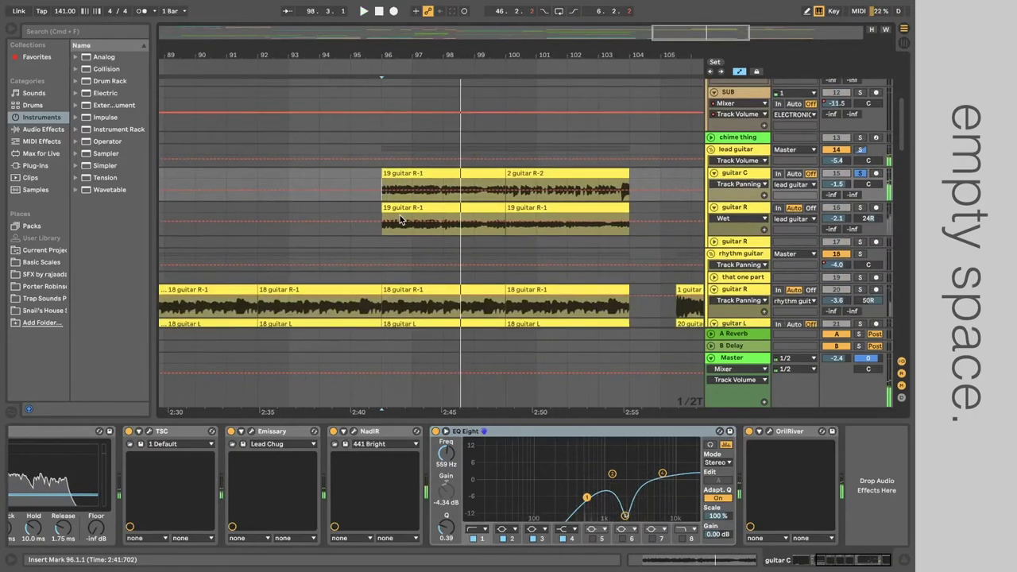
click(811, 496)
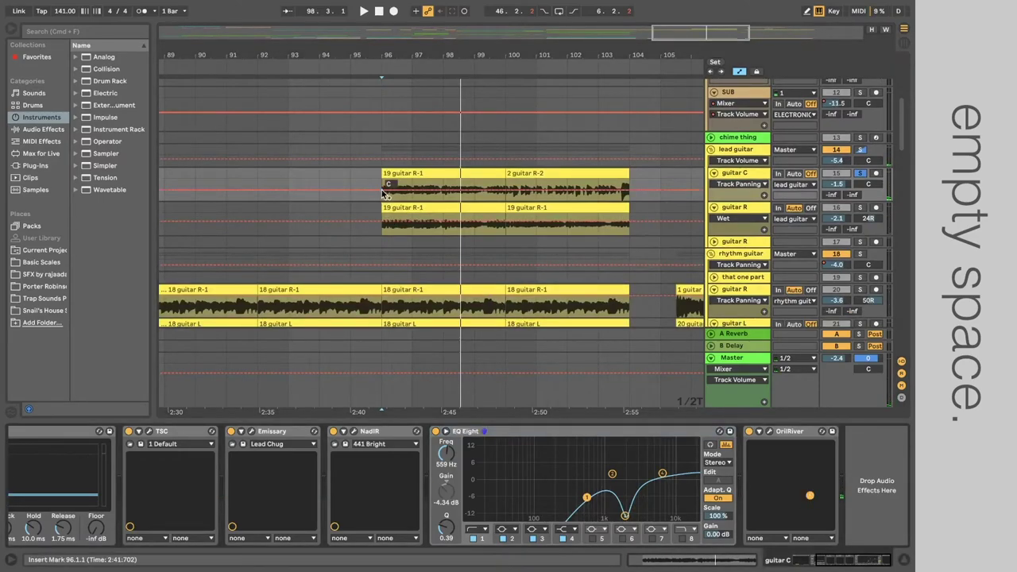
key(space)
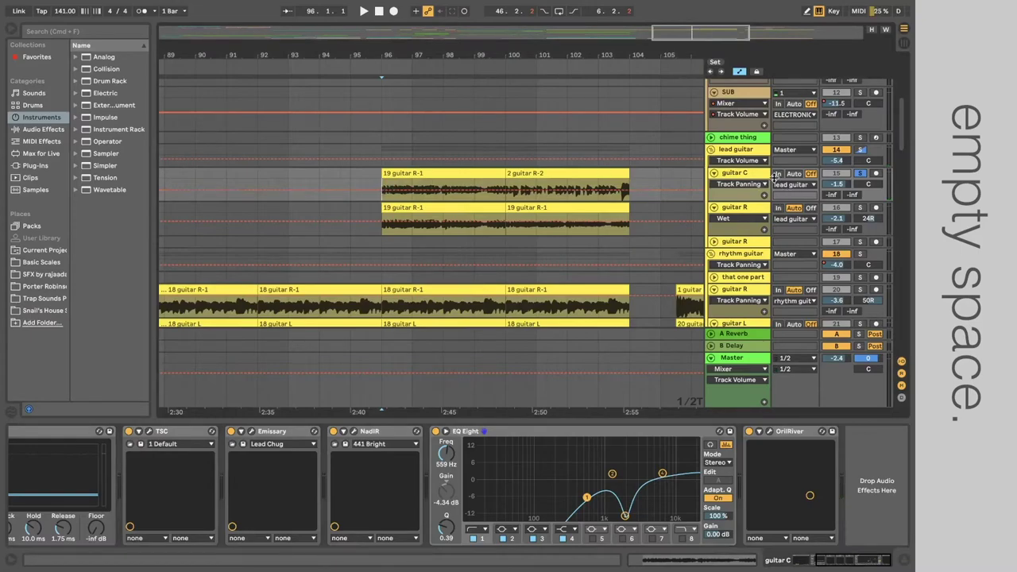
Solo the lead group's guitar R track instead and play it from its first 19 guitar R-1 clip at bar 96.
click(861, 207)
click(384, 230)
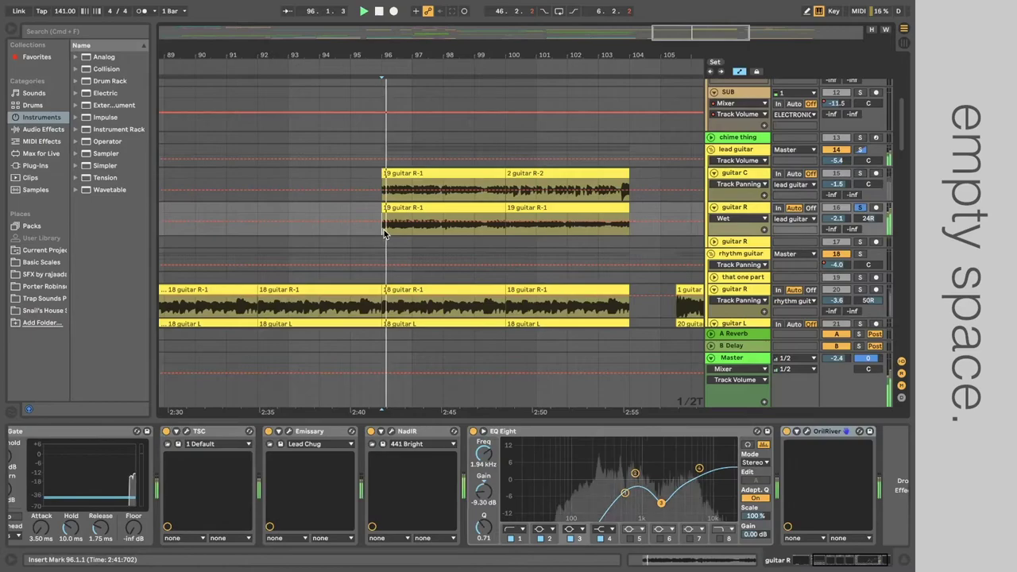
scroll(412, 239, right, 3)
scroll(412, 238, down, 1)
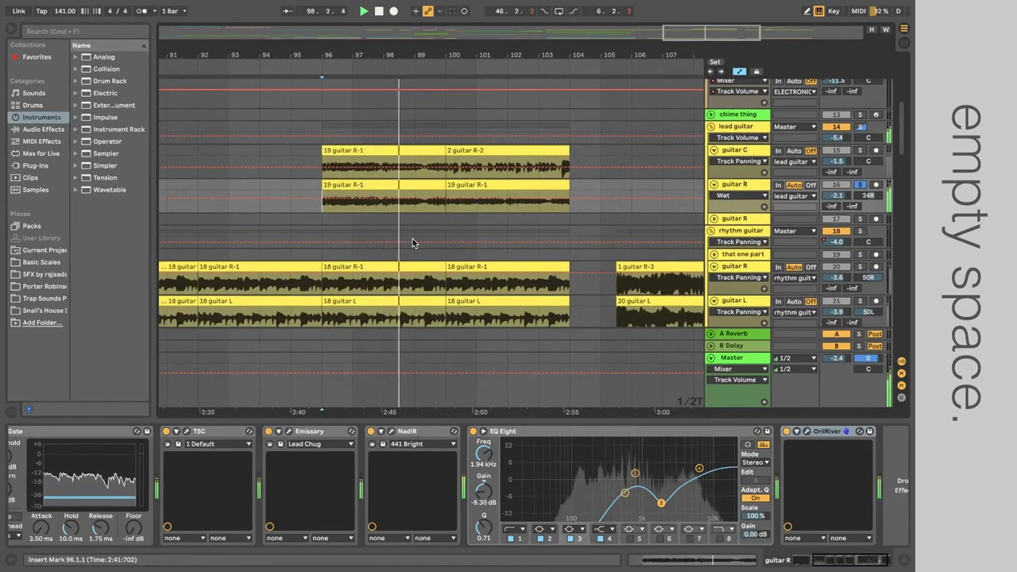
scroll(441, 199, right, 1)
scroll(441, 198, up, 1)
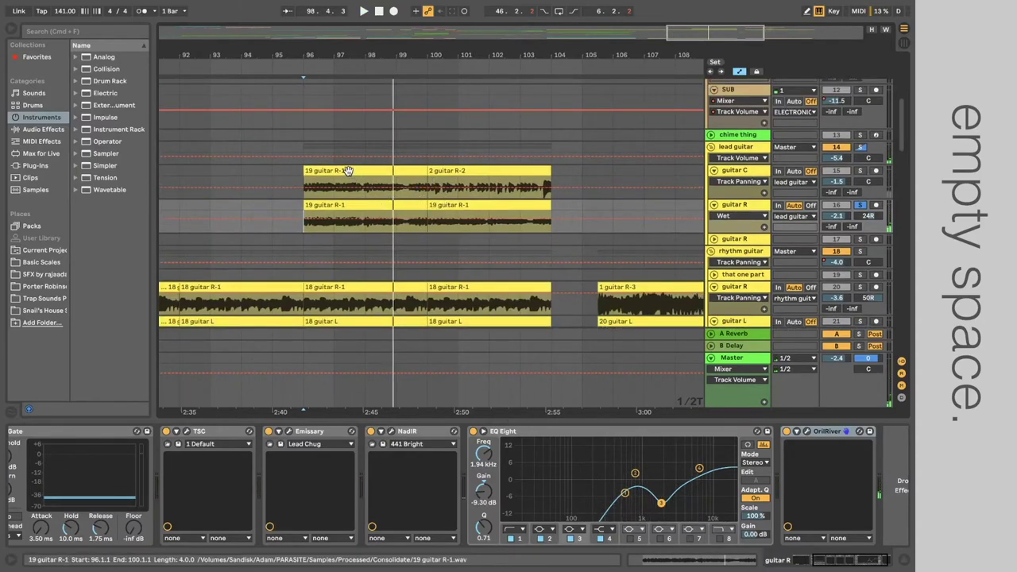
Solo guitar C again and play its 2 guitar R-2 clip from bar 100 to its end.
click(428, 184)
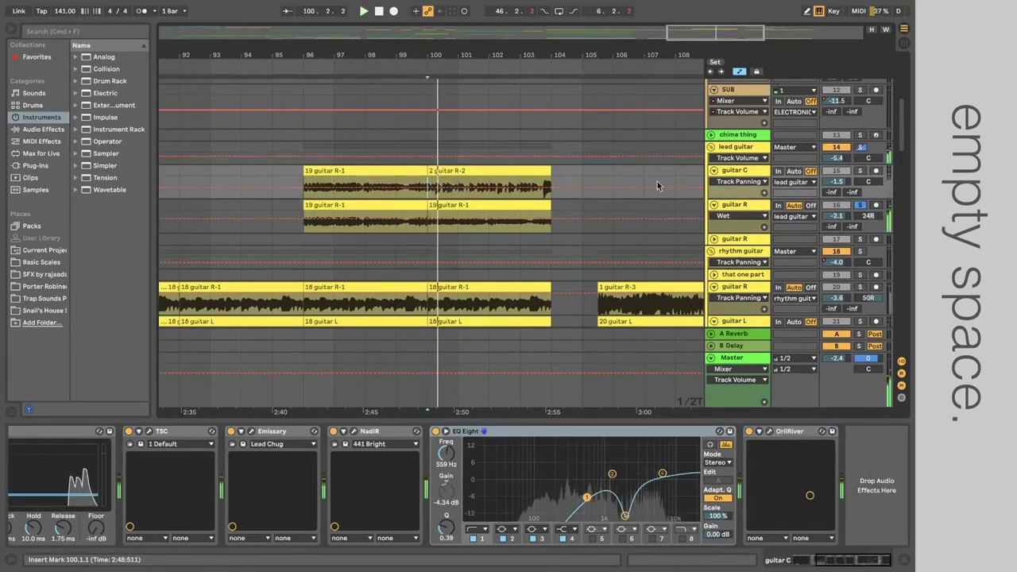
scroll(477, 221, up, 5)
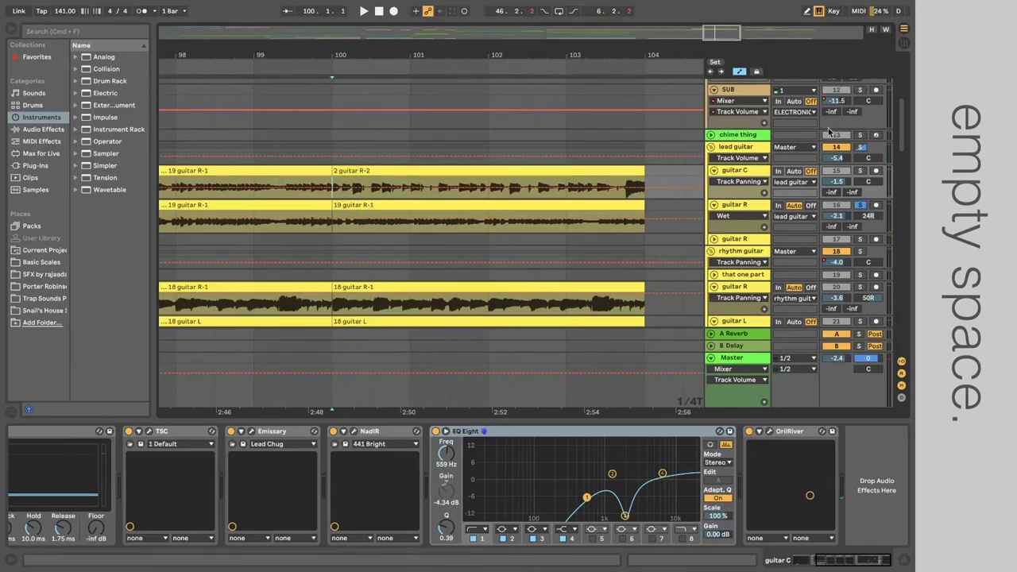
key(space)
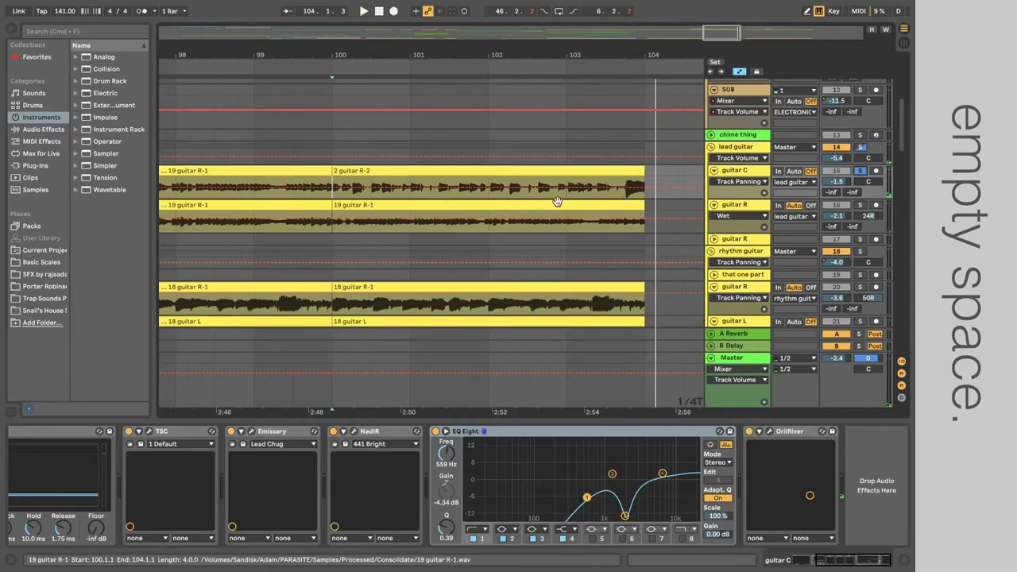
Solo the whole lead guitar group and play both of its guitar parts together from bar 96.
scroll(342, 212, down, 3)
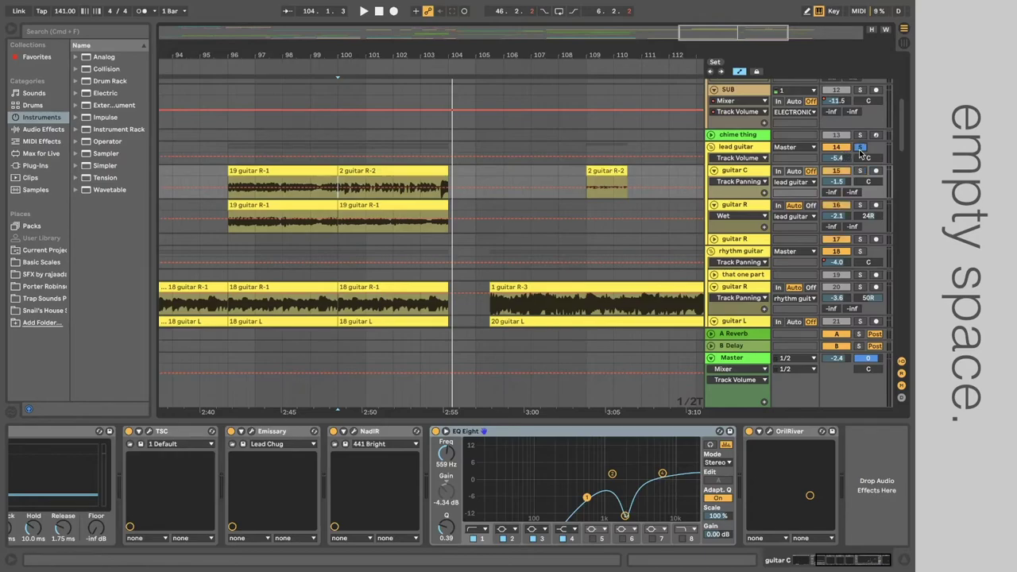
scroll(422, 197, down, 2)
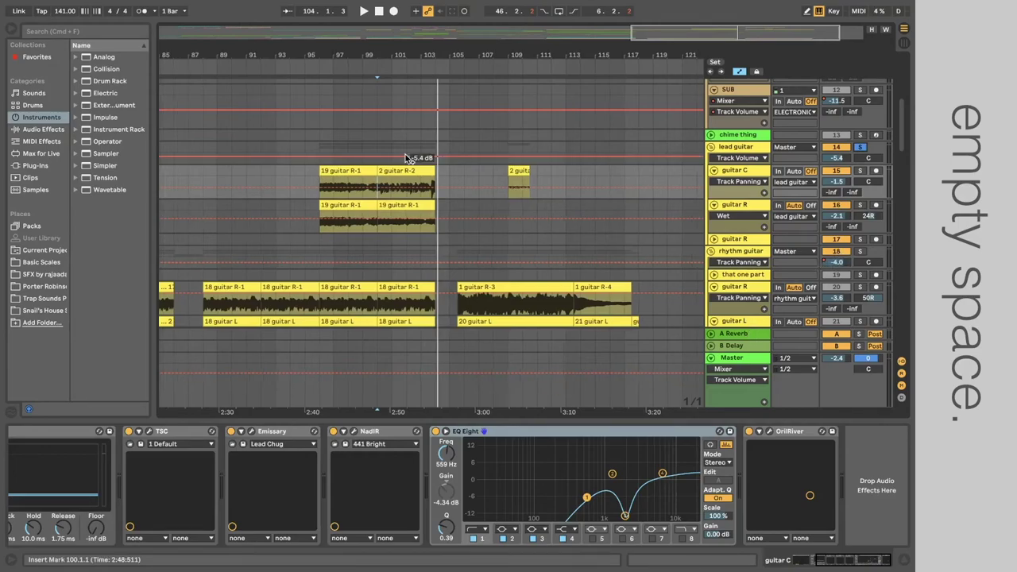
scroll(368, 173, up, 2)
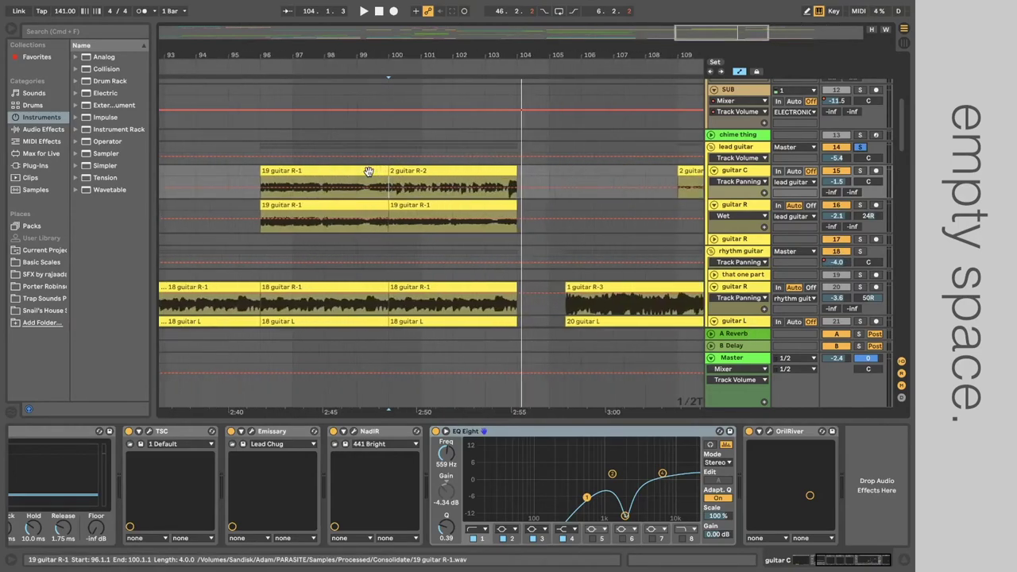
click(256, 207)
key(space)
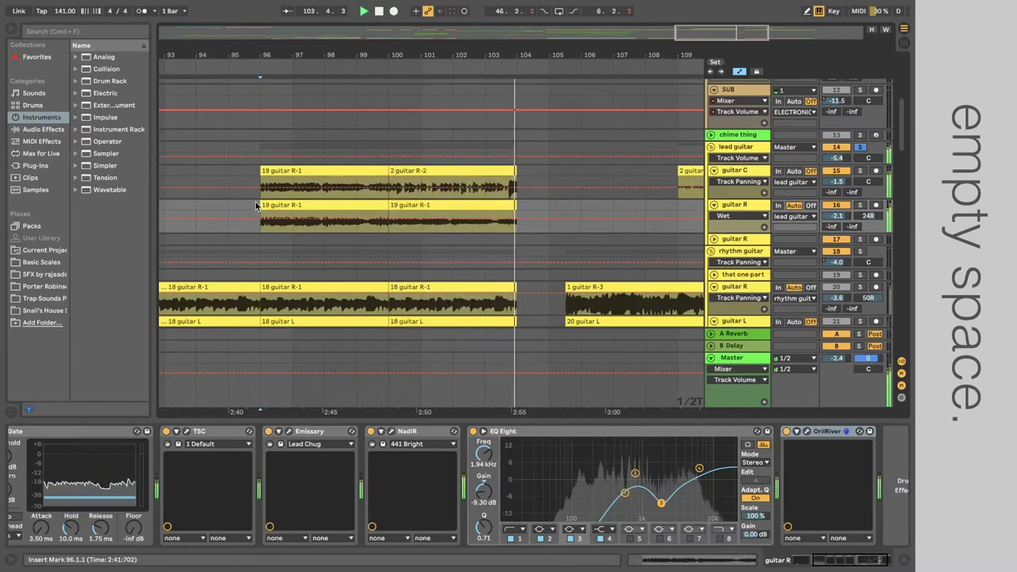
Solo the rhythm guitar group, audition it from bar 96, and select the 18 guitar L clip spanning bars 96 to 100.
scroll(255, 206, down, 1)
scroll(255, 205, down, 4)
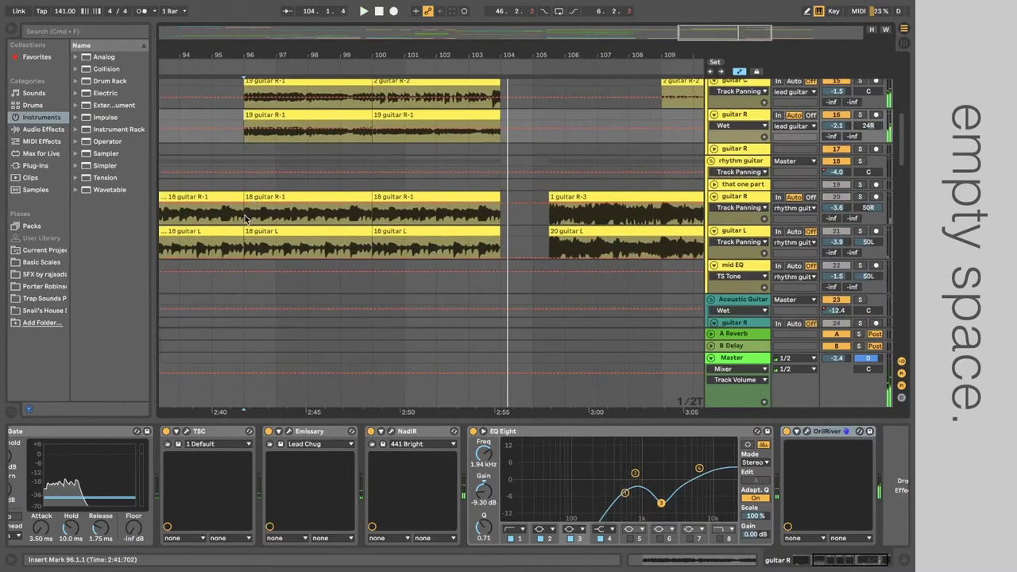
key(space)
click(245, 218)
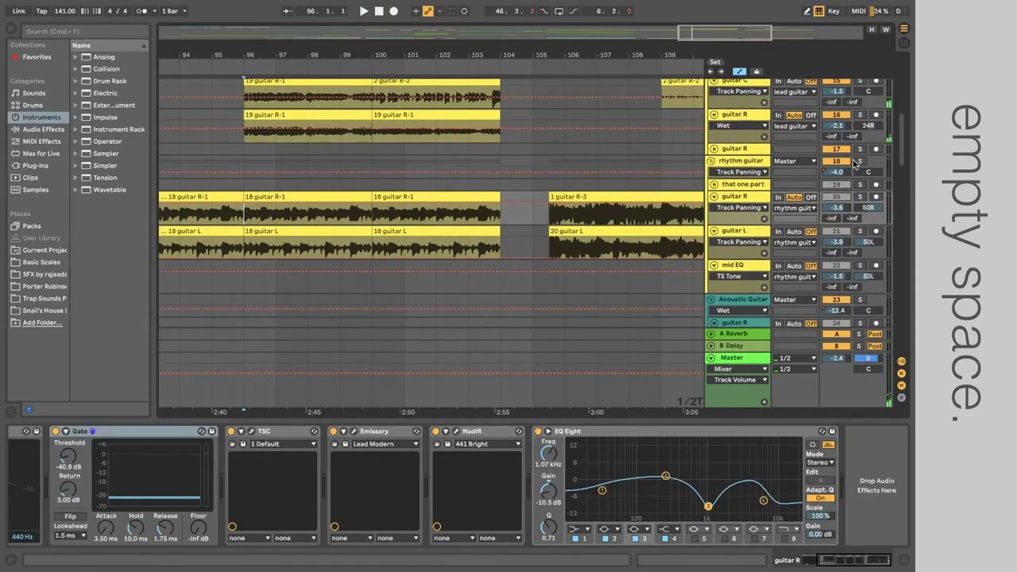
click(858, 161)
key(space)
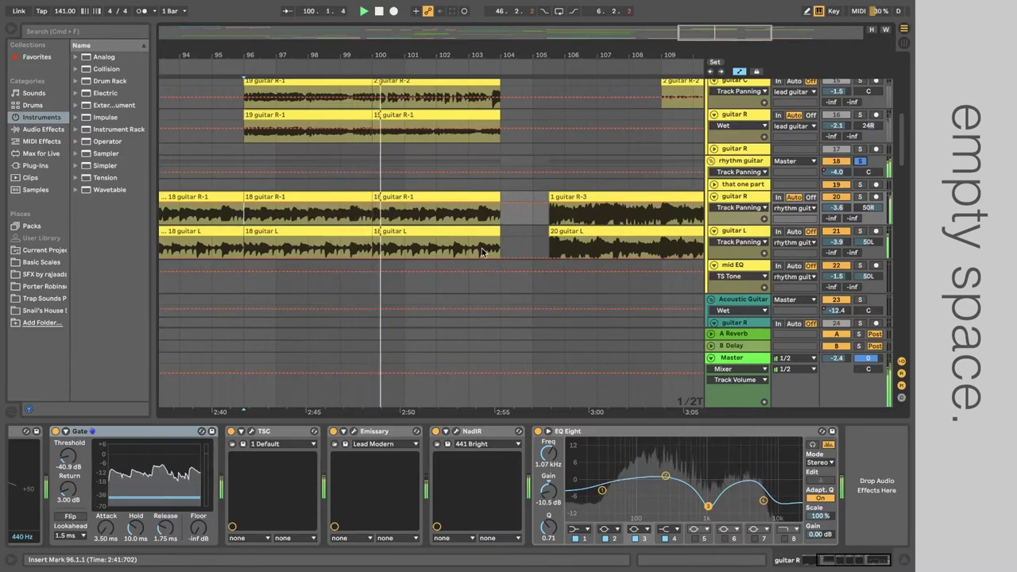
click(360, 235)
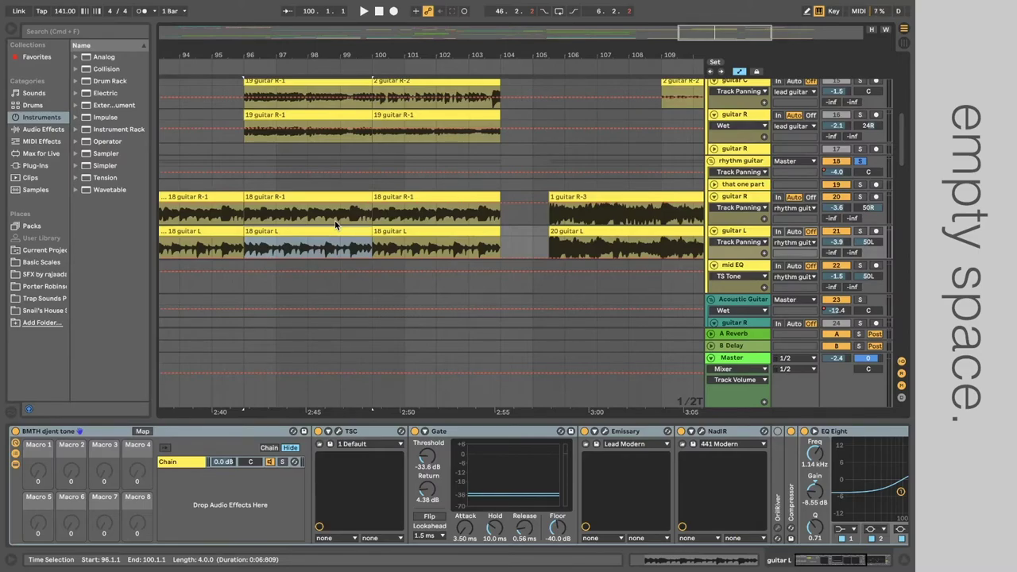
key(minus)
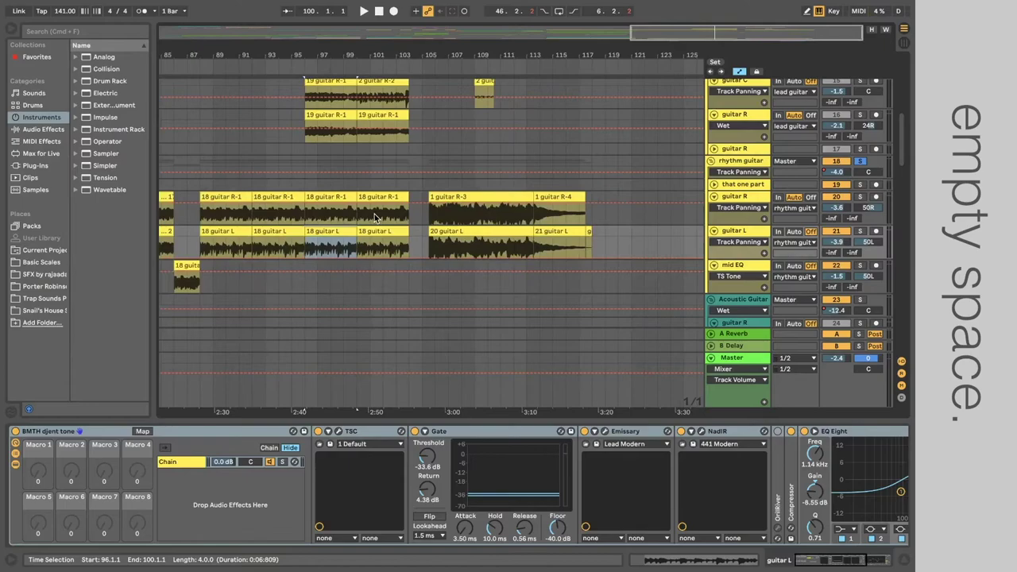
Unsolo the rhythm guitar group and play the full mix from bar 101 into bar 105.
click(372, 214)
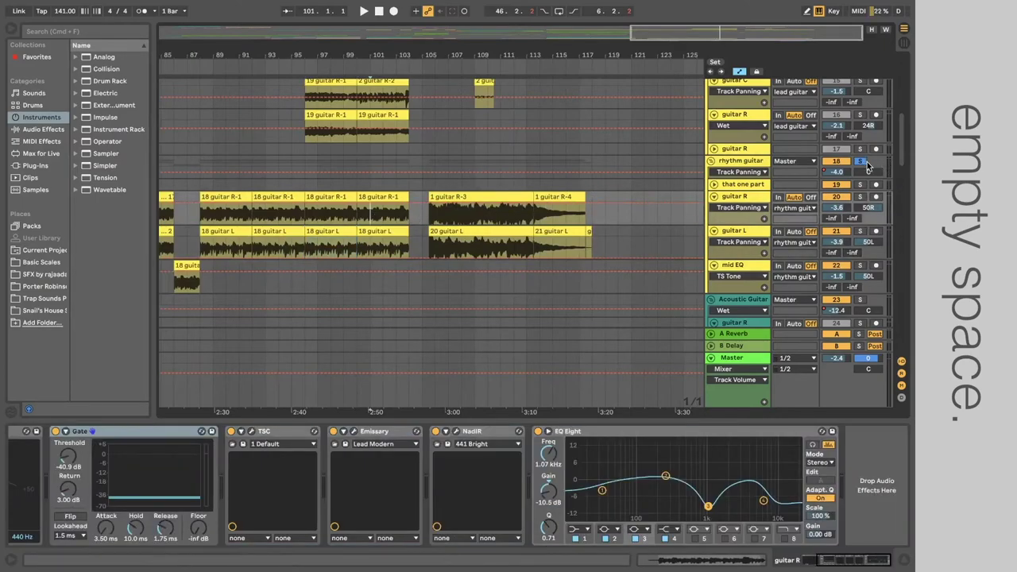
scroll(458, 269, up, 3)
key(space)
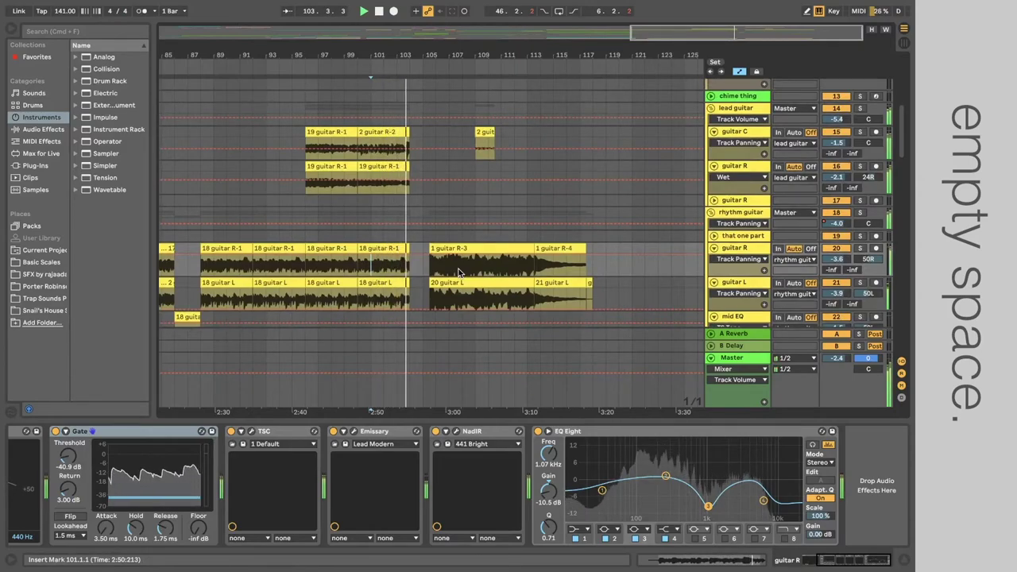
scroll(458, 273, up, 8)
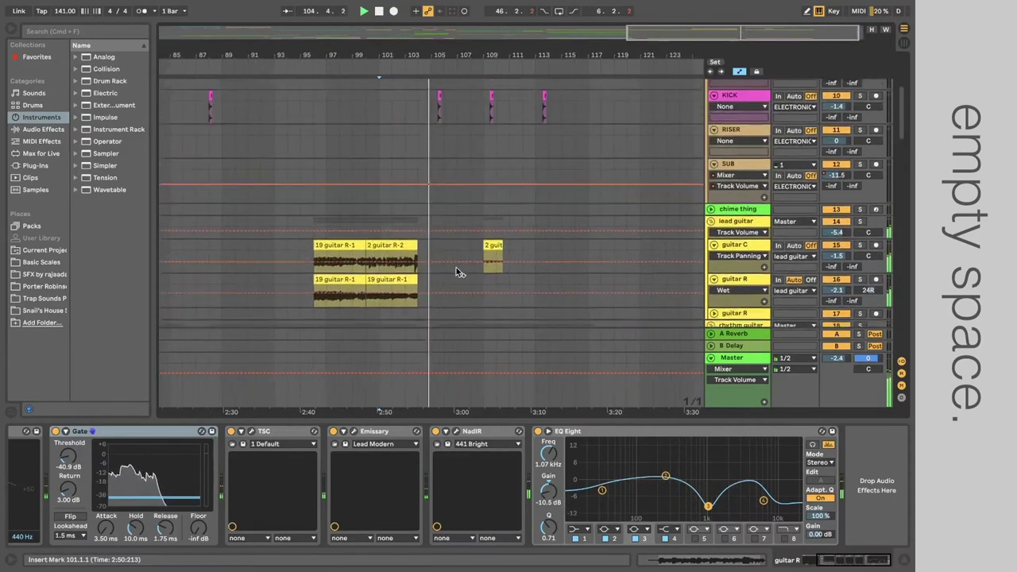
scroll(458, 272, up, 4)
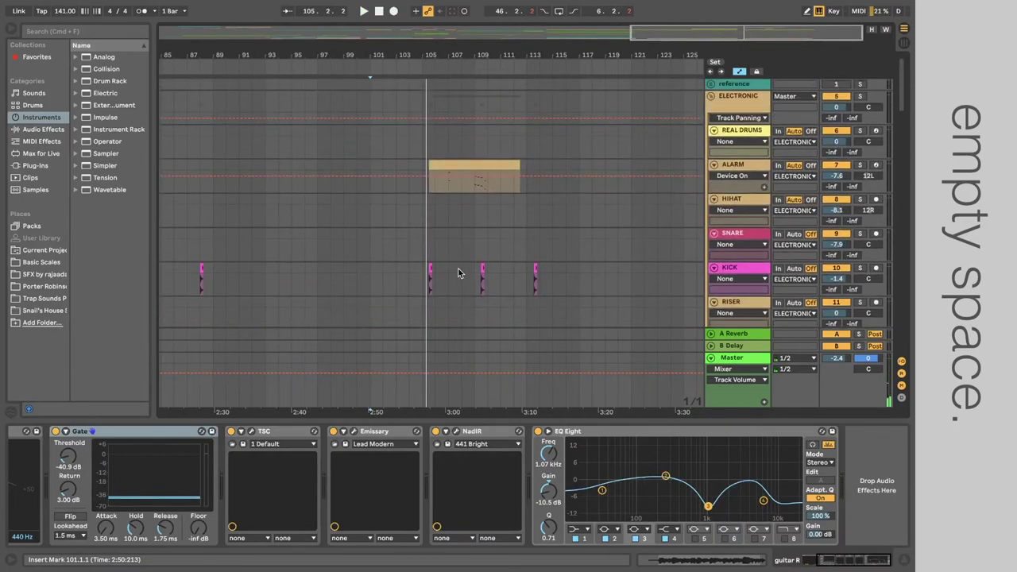
Unfold the VOICE Breakdown track, widen the track headers, and zoom in on its luden_omaemajimuda clip at bar 104.
scroll(459, 270, down, 15)
scroll(457, 271, down, 1)
click(731, 209)
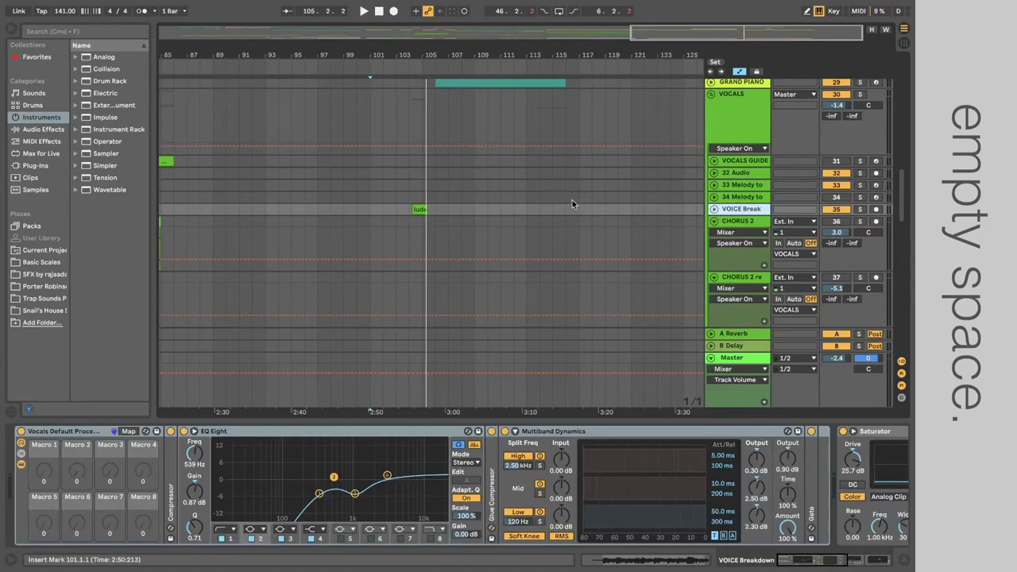
click(714, 209)
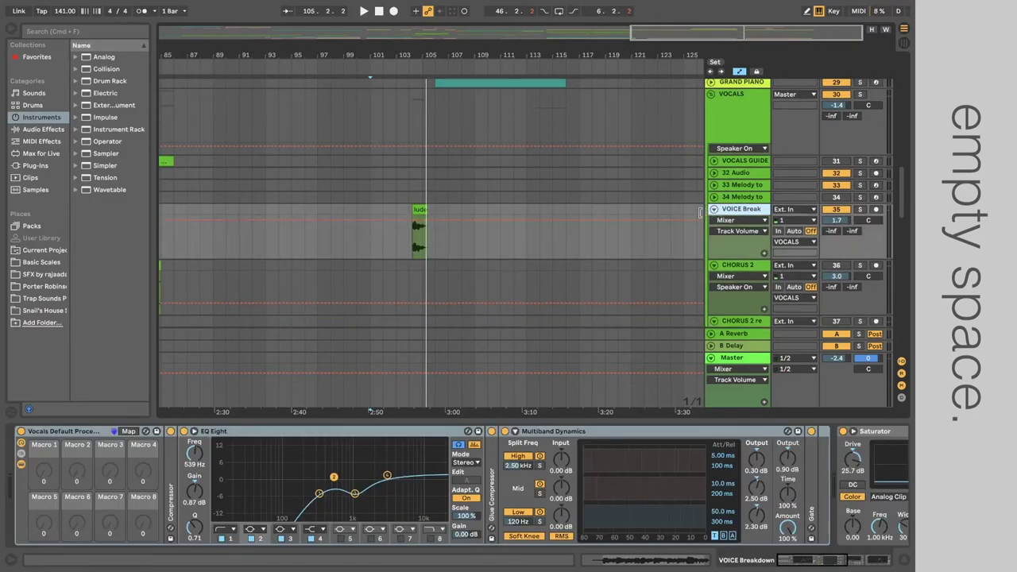
drag(704, 211, 664, 213)
scroll(427, 248, up, 5)
click(378, 245)
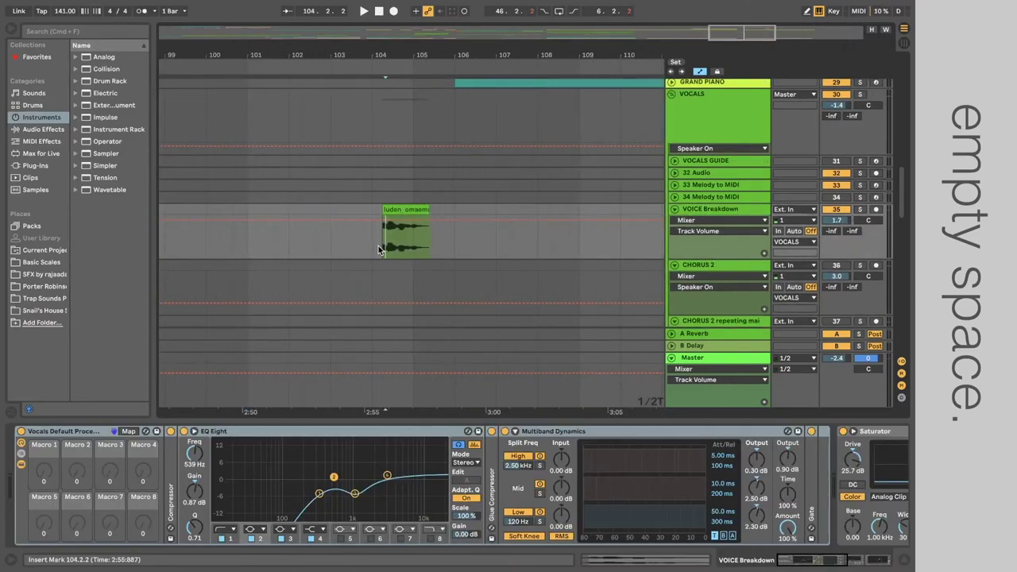
scroll(381, 246, up, 3)
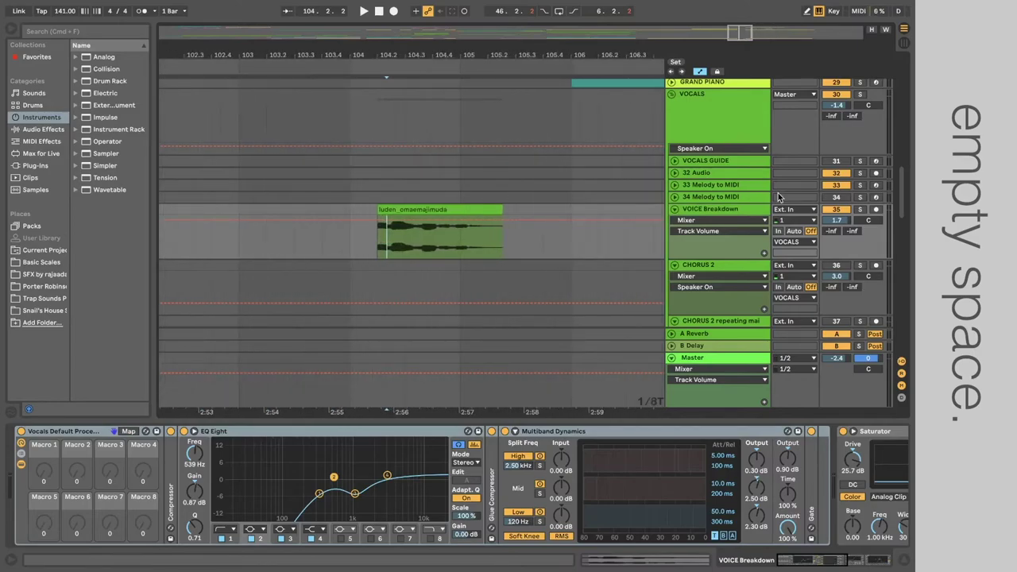
Solo VOICE Breakdown, show its Saturator and final EQ Eight, and play the vocal clip from just before its start.
click(860, 209)
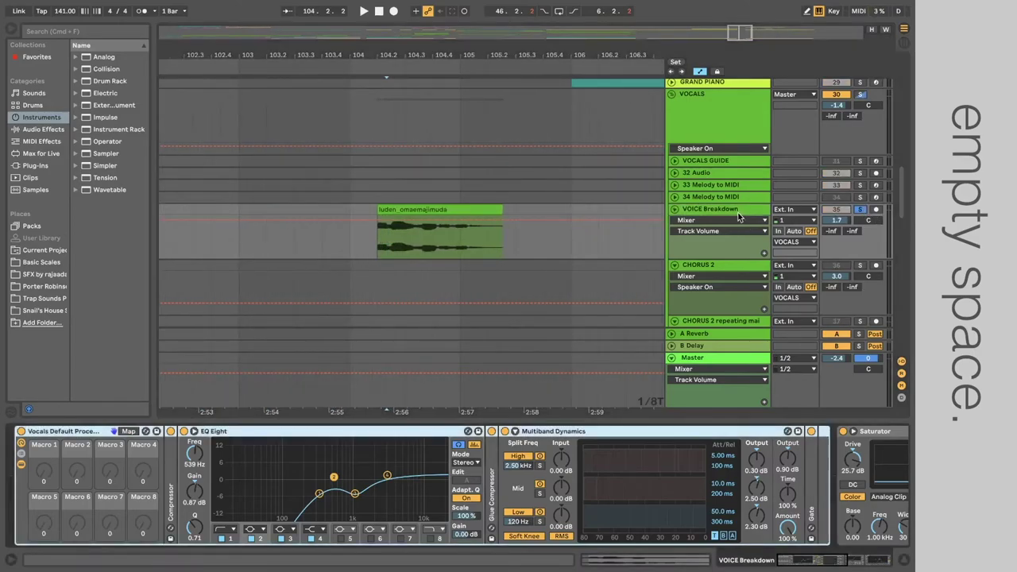
scroll(573, 447, right, 5)
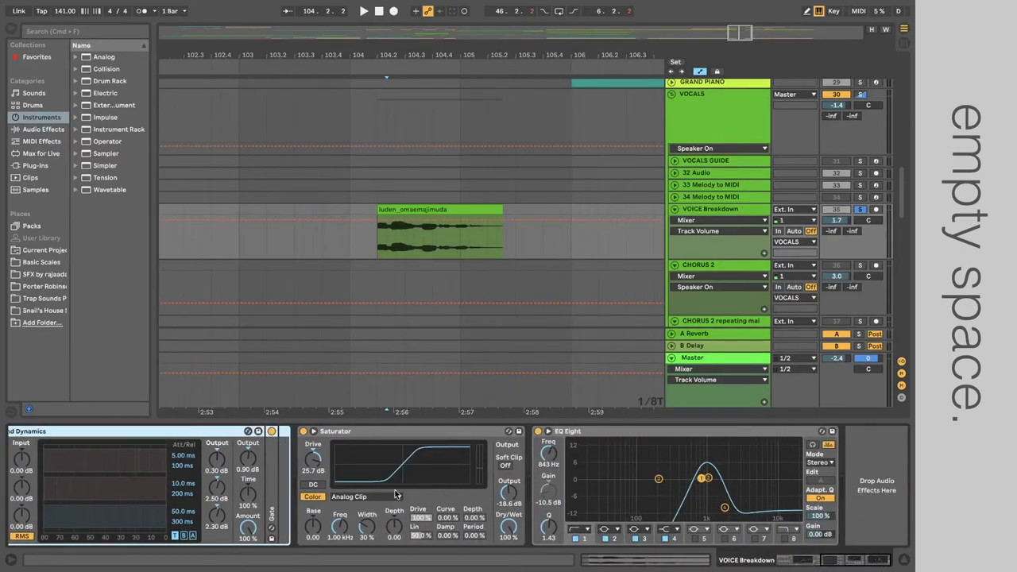
click(379, 241)
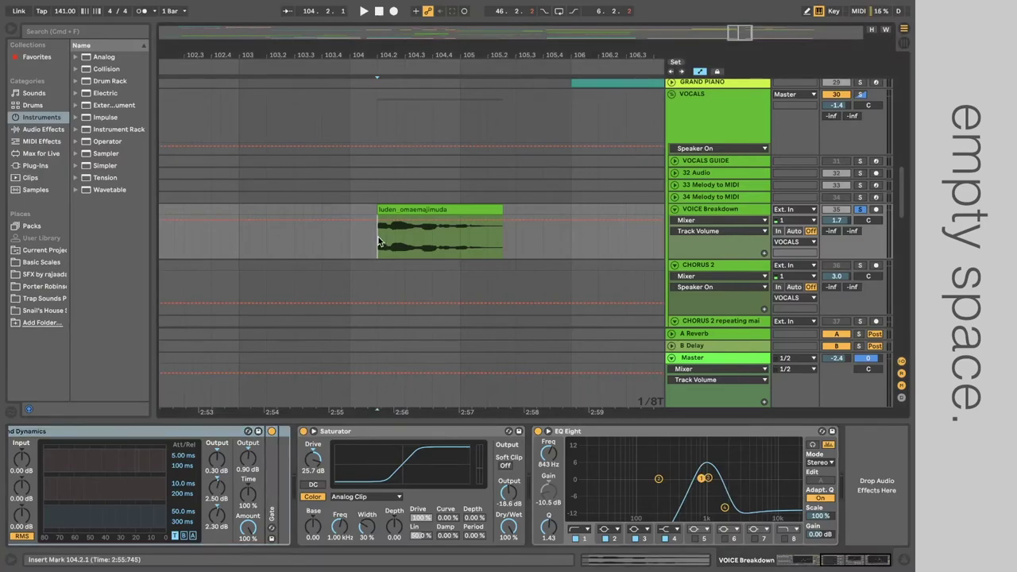
click(359, 244)
key(space)
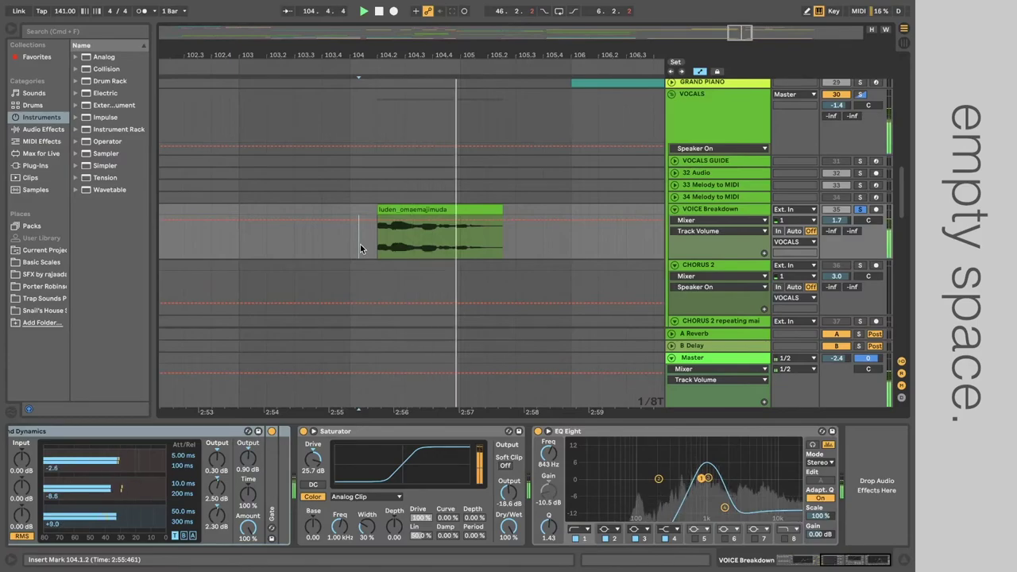
click(370, 243)
key(space)
Fold and unsolo VOICE Breakdown, and play the full mix from 105.2.2 through the grand piano section.
scroll(380, 239, down, 5)
scroll(399, 243, up, 4)
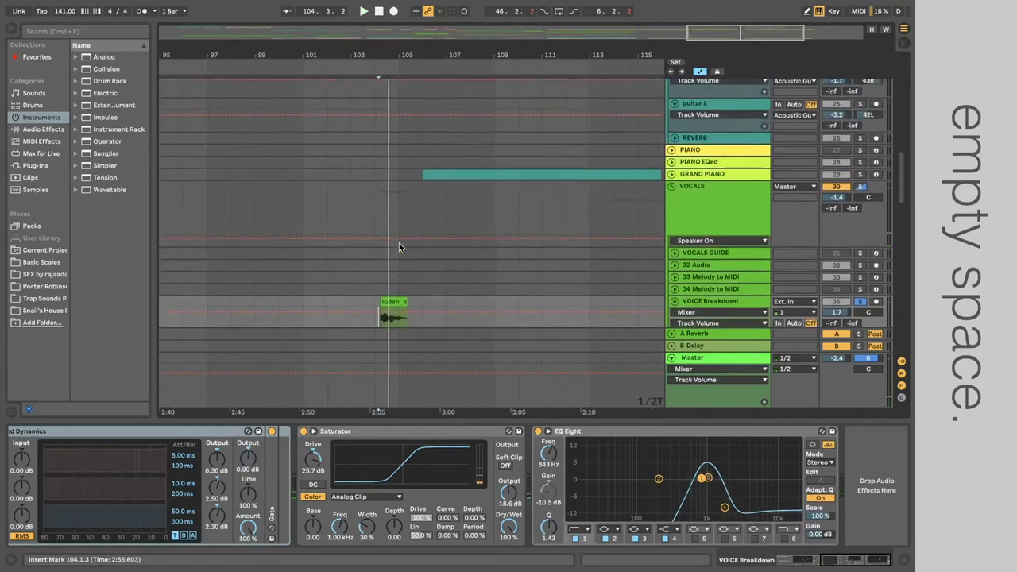
click(404, 218)
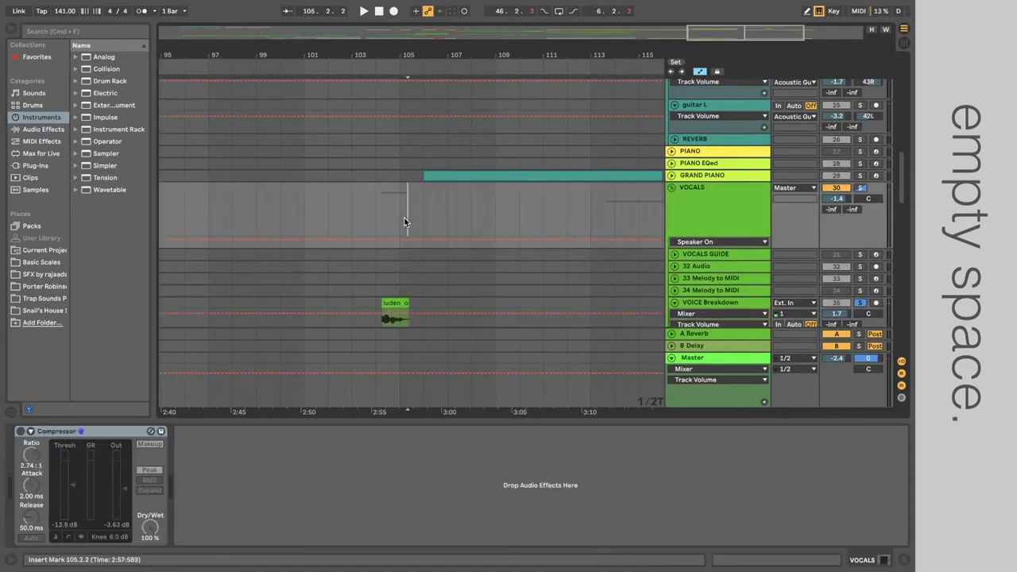
scroll(404, 218, down, 3)
scroll(677, 296, down, 2)
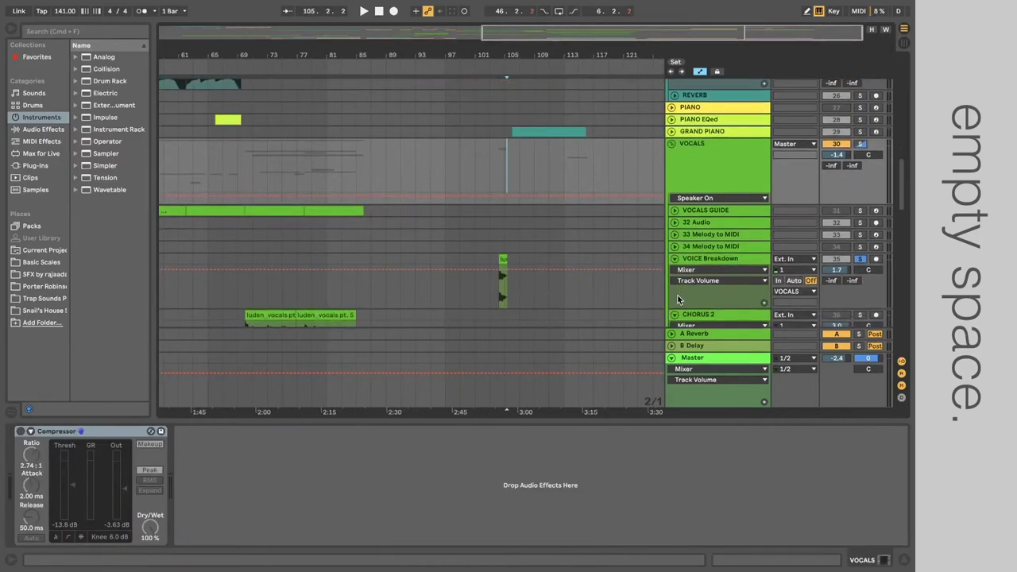
click(674, 260)
click(860, 259)
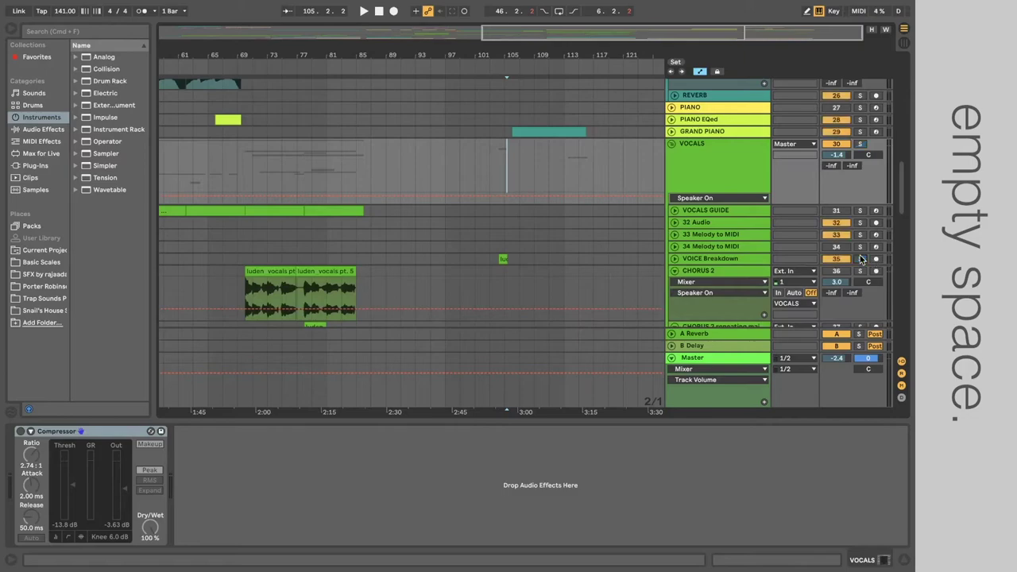
scroll(578, 185, up, 3)
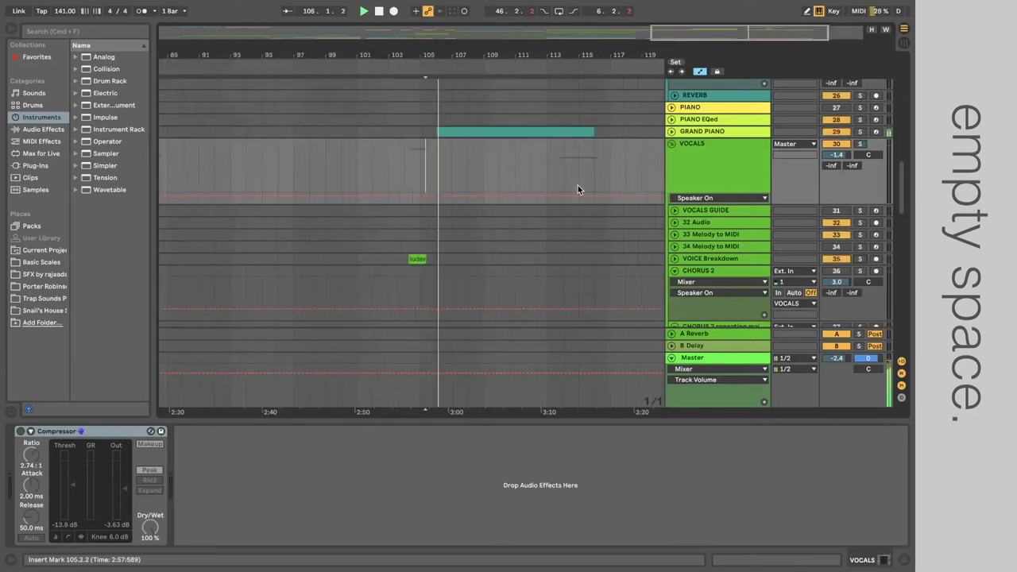
scroll(578, 185, down, 2)
scroll(580, 182, down, 2)
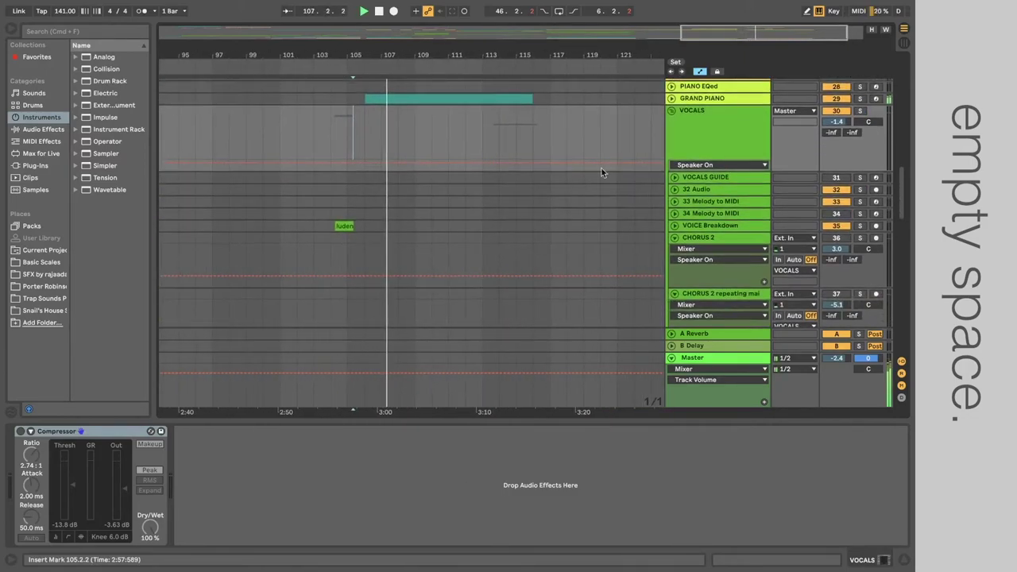
Unfold GRAND PIANO, show its device chain, view the Addictive Keys instrument window, and place the insert marker at bar 106.
click(672, 98)
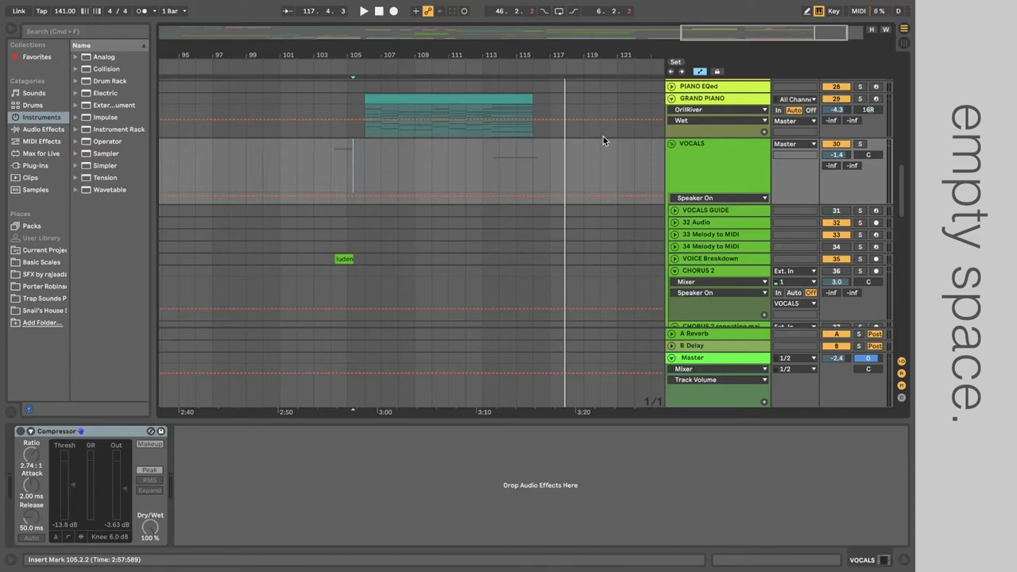
click(690, 98)
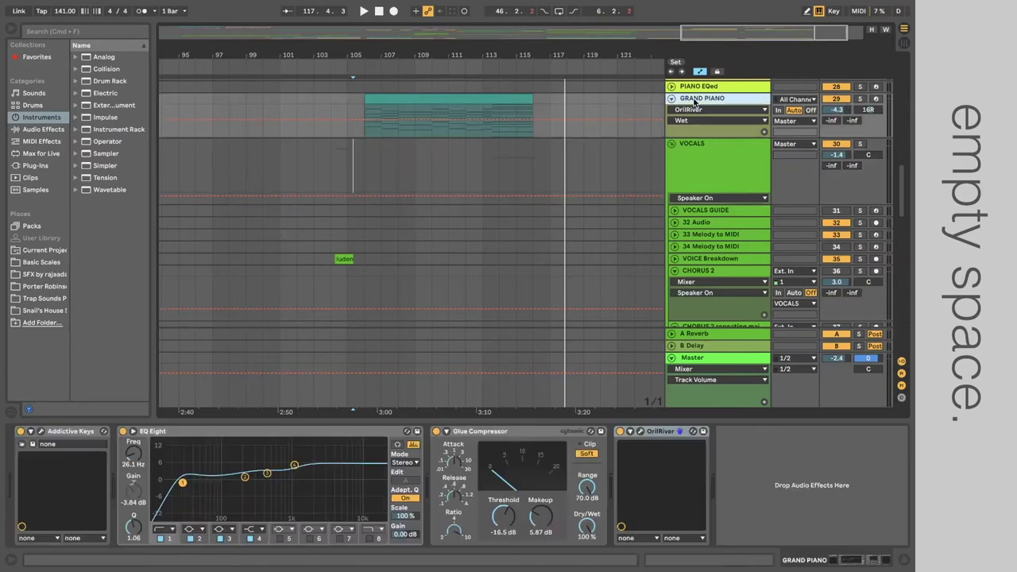
click(42, 432)
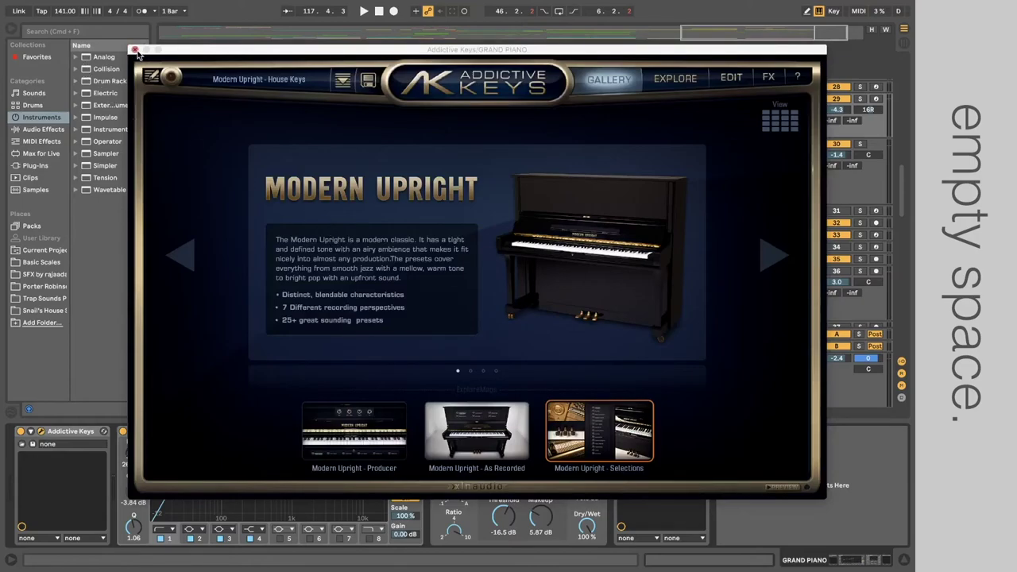
click(136, 50)
click(365, 127)
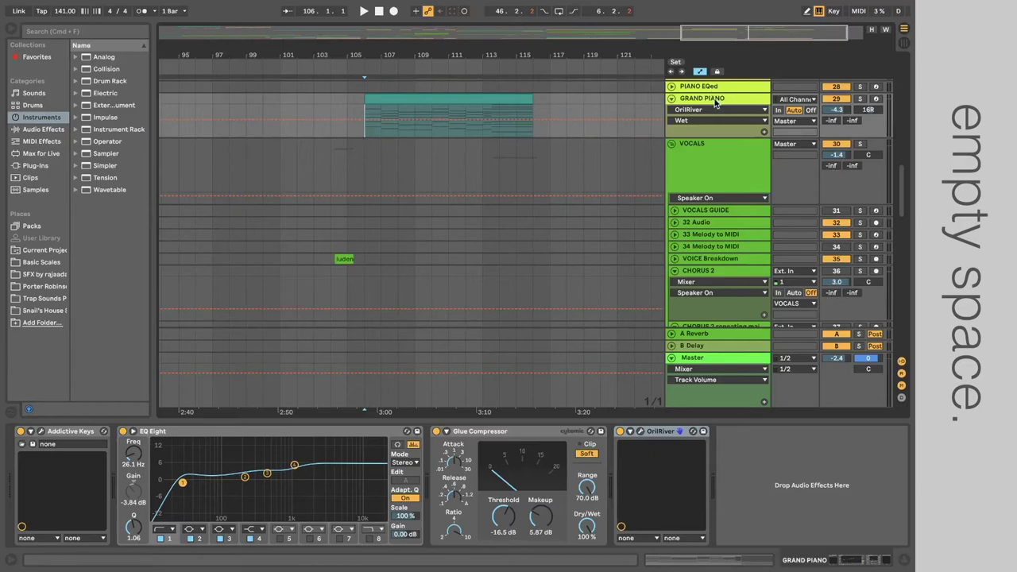
Examine the grand piano's EQ Eight, Glue Compressor and OrilRiver reverb settings, closing the reverb window when finished.
click(674, 404)
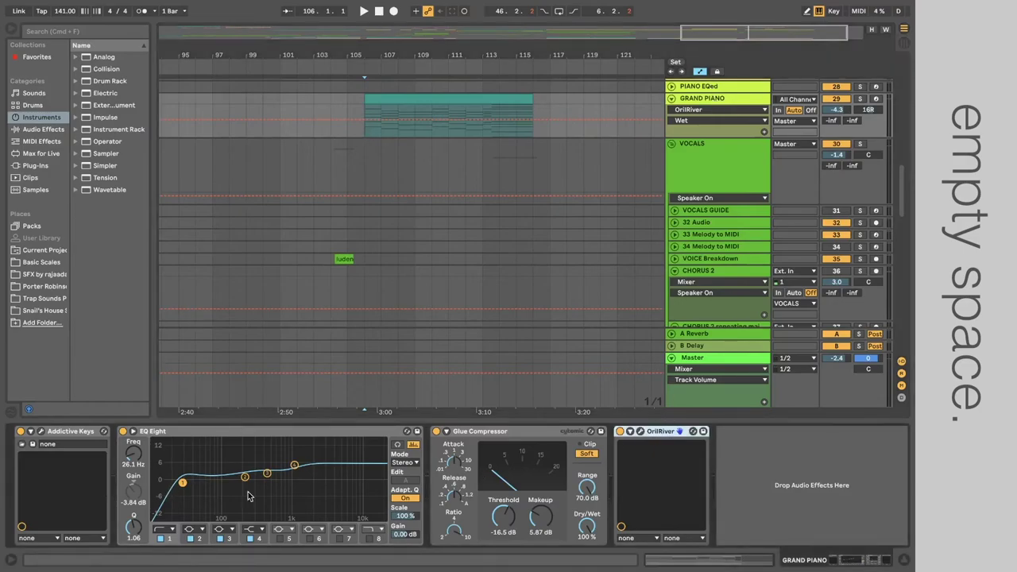
click(252, 432)
click(475, 431)
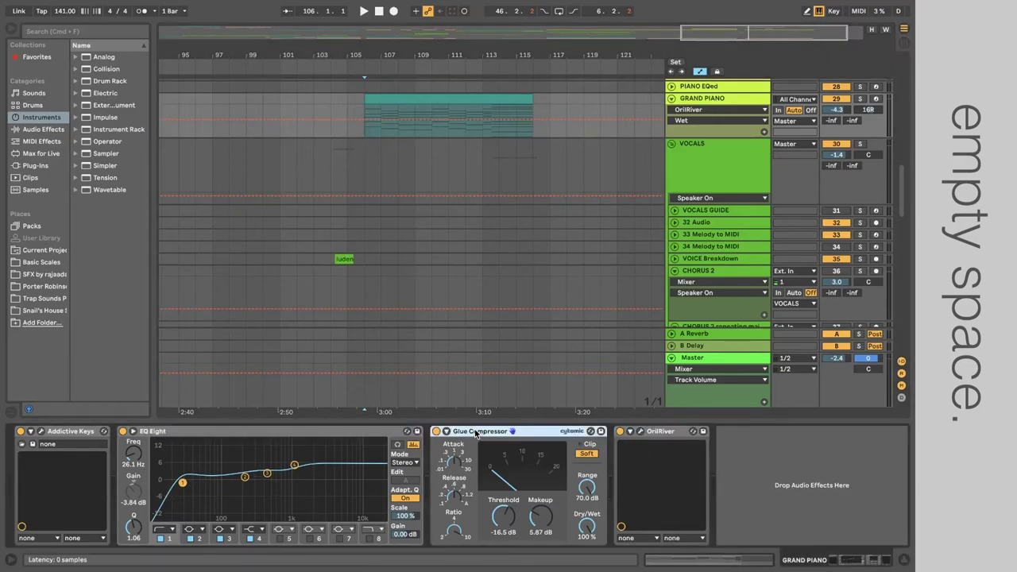
click(641, 432)
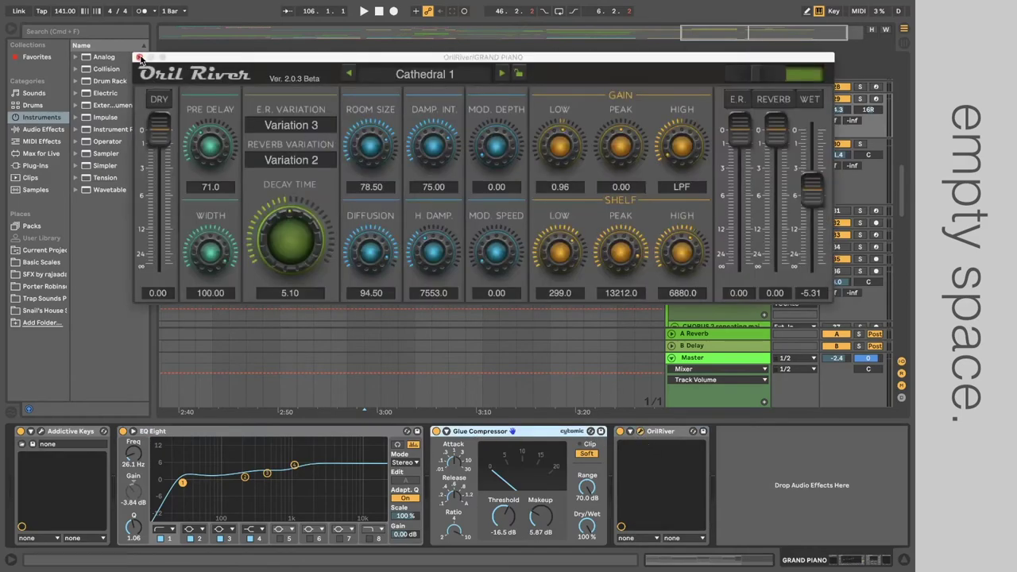
click(139, 58)
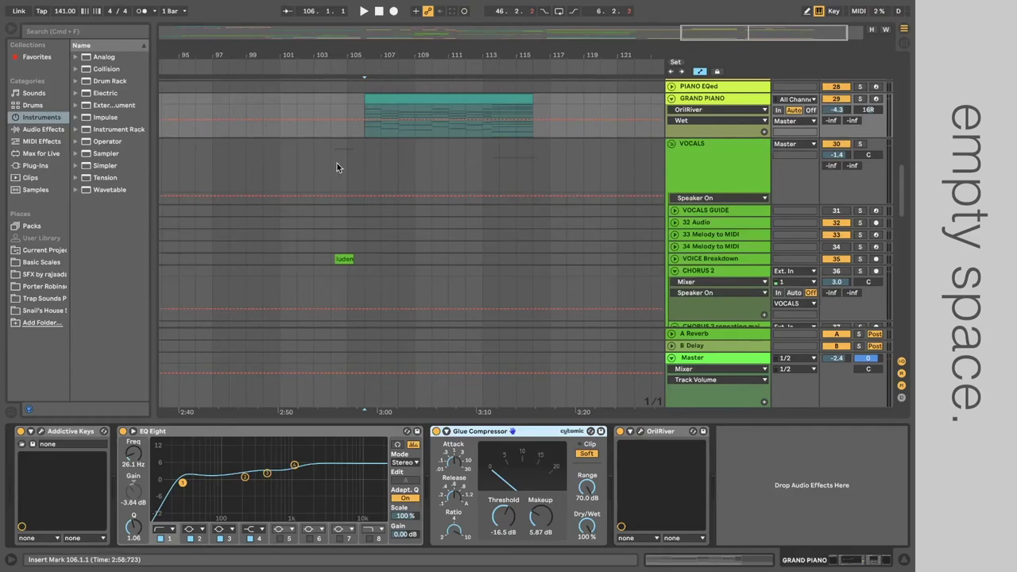
Play the full mix from bar 106 while finding the rhythm guitar tracks, stopping in bar 110.
click(368, 145)
key(space)
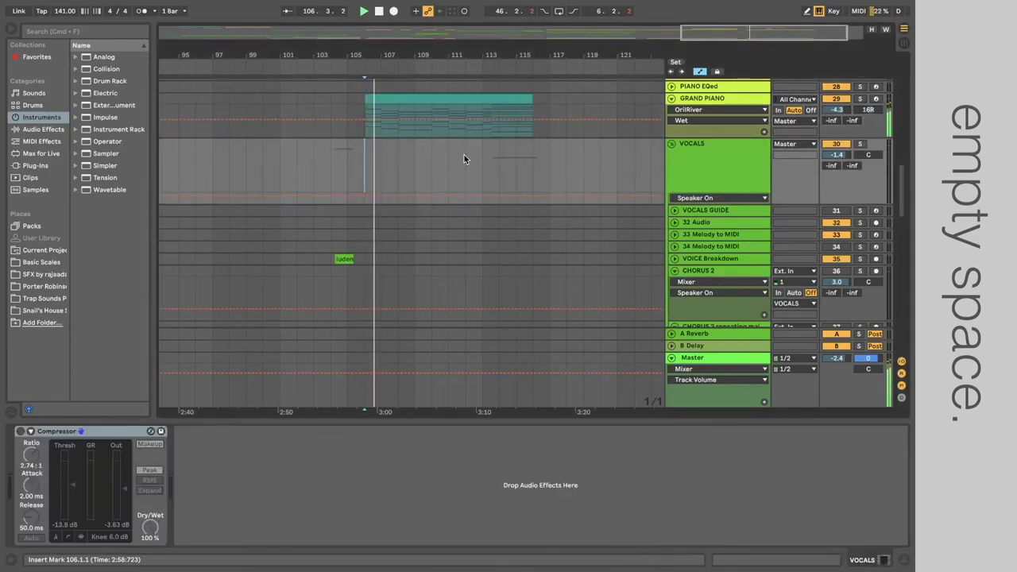
scroll(491, 169, down, 15)
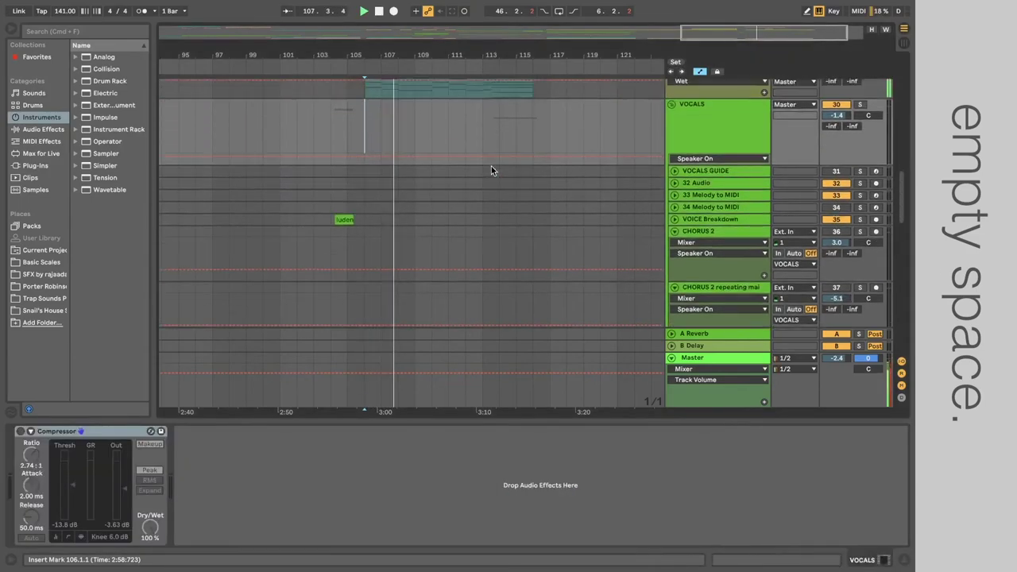
scroll(491, 169, up, 20)
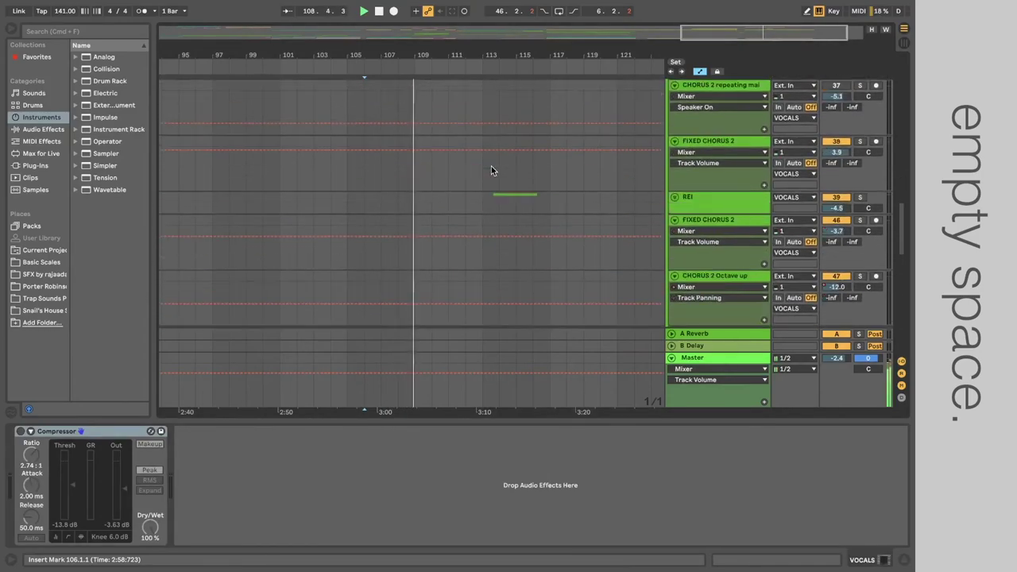
scroll(491, 170, down, 1)
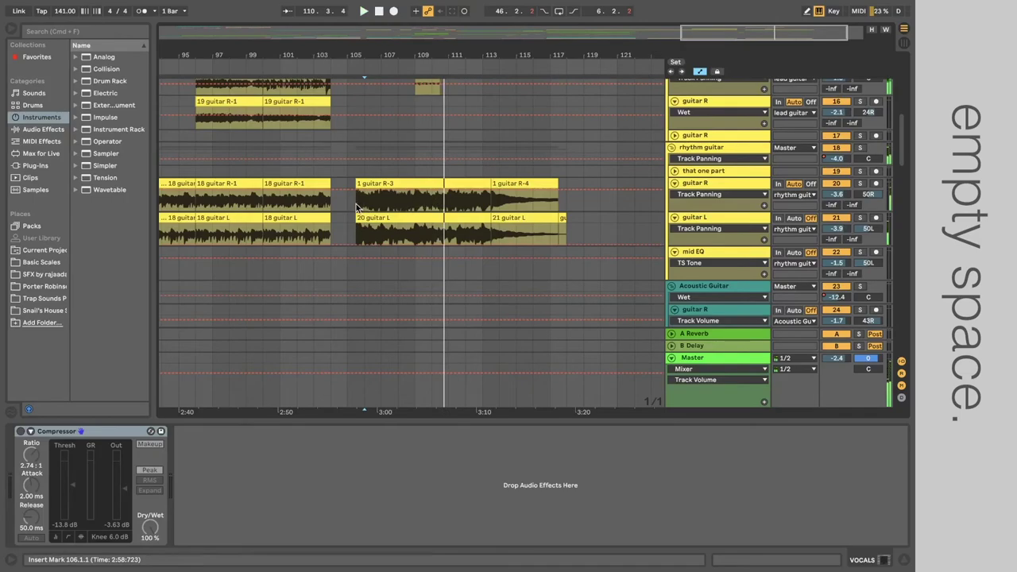
key(space)
Zoom in on the 1 guitar R-3 and 20 guitar L clips, solo the rhythm guitar group, and play it from bar 105.
drag(356, 207, 414, 199)
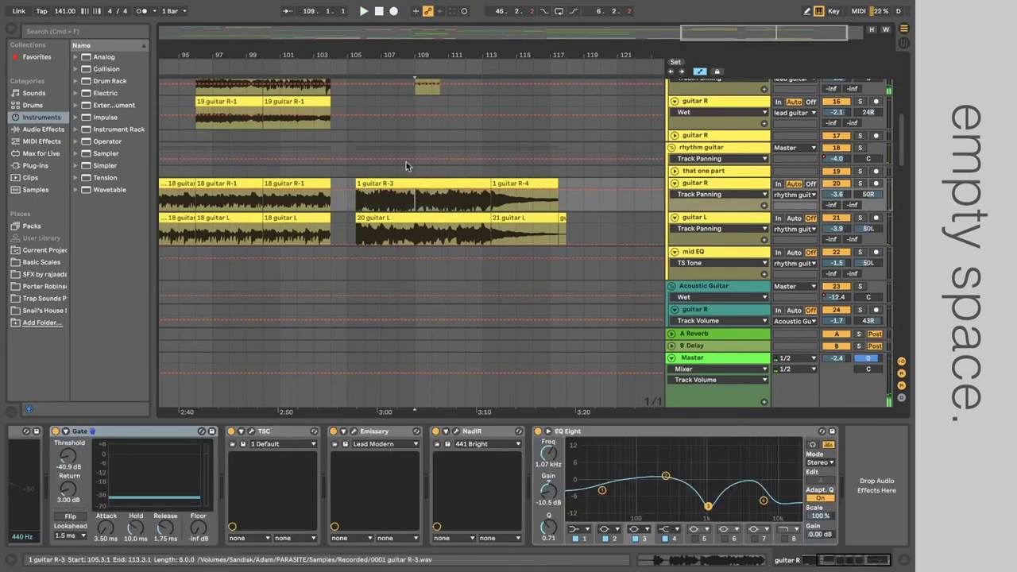
drag(717, 31, 577, 159)
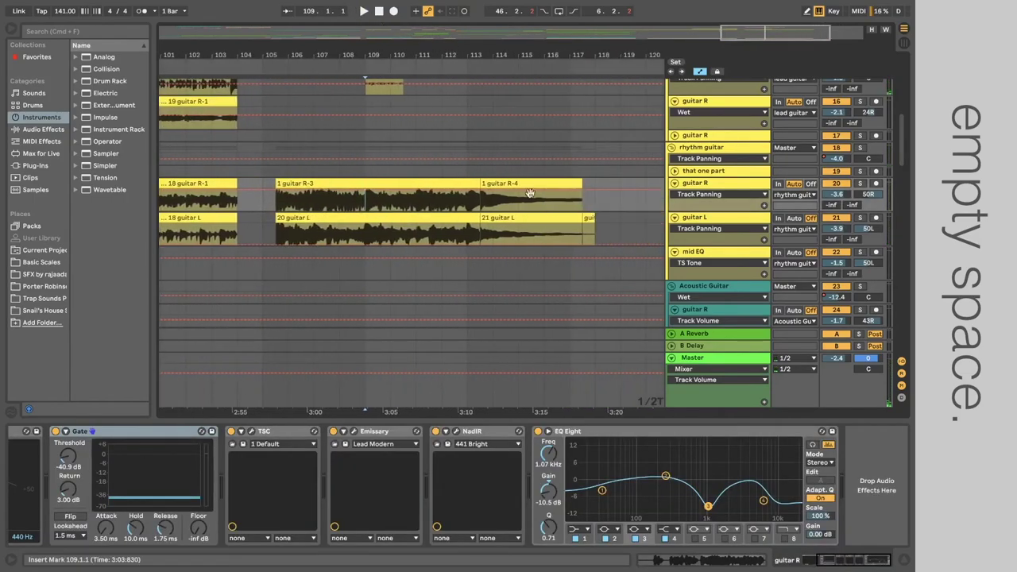
click(262, 202)
key(space)
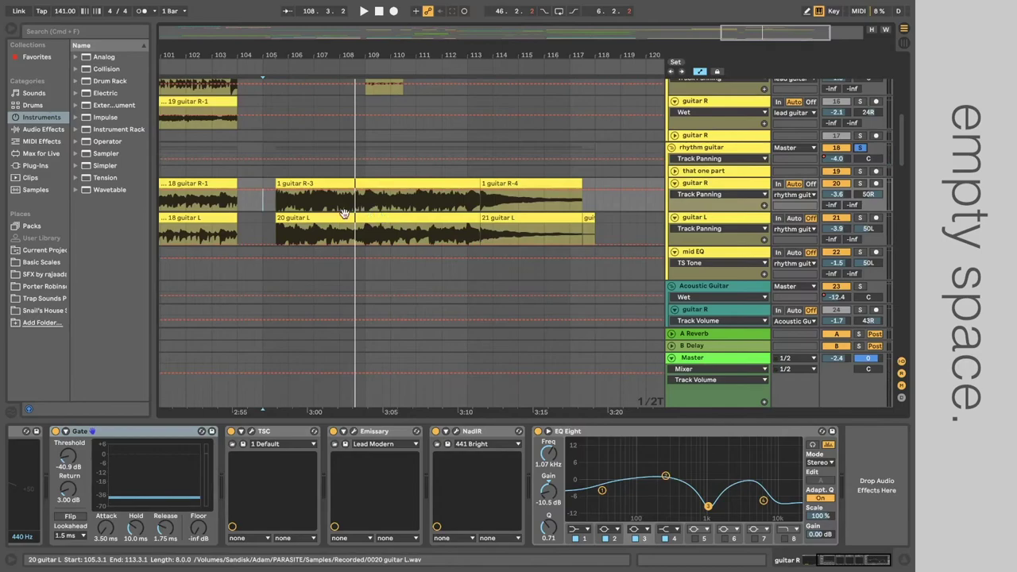
Play the soloed rhythm guitars from bar 113 through the fading 1 guitar R-4 and 21 guitar L clips.
scroll(358, 215, left, 5)
scroll(413, 218, left, 3)
scroll(459, 214, right, 5)
click(460, 204)
key(space)
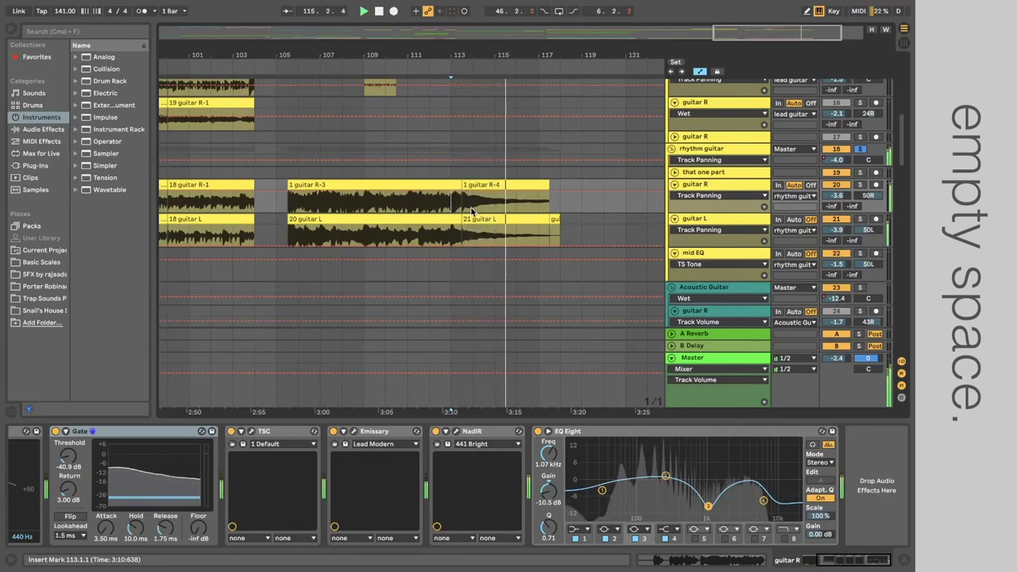
scroll(471, 211, right, 2)
scroll(472, 211, down, 1)
scroll(471, 212, right, 1)
scroll(471, 211, down, 1)
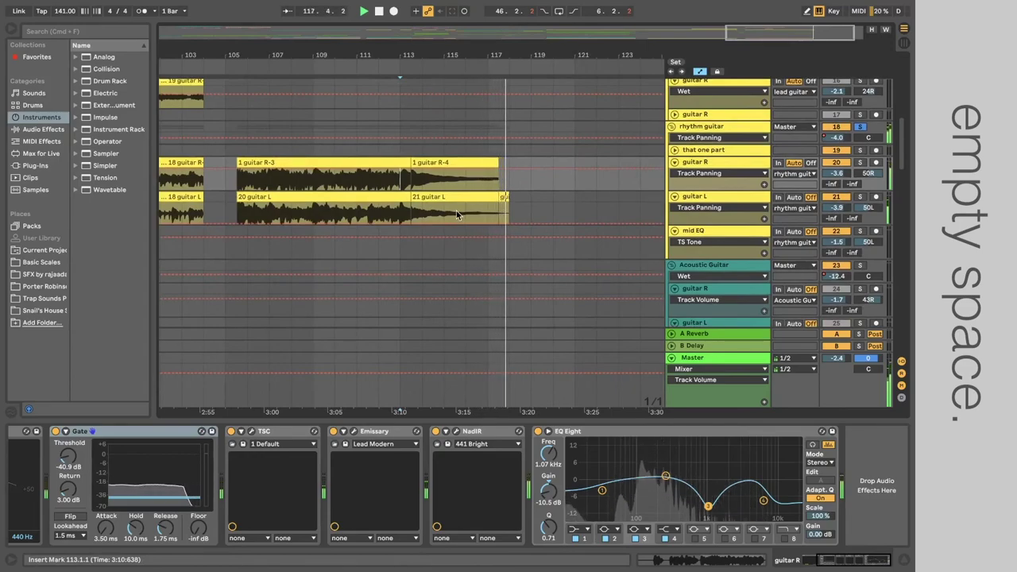
Zoom in on the end of the 21 guitar L clip and play the soloed guitar L 22 clip from bar 117.3.
click(465, 211)
key(space)
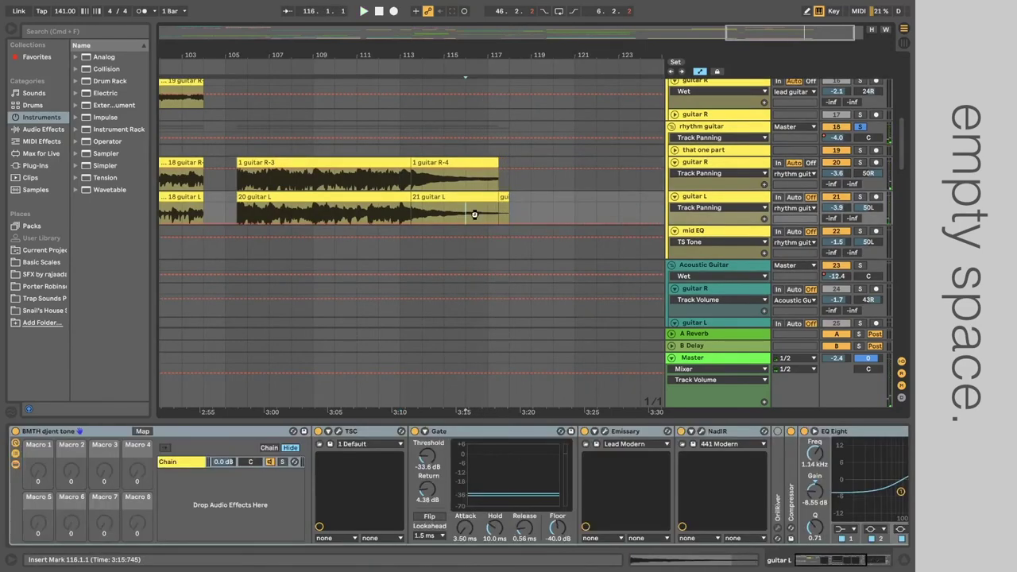
key(super+s)
key(plus)
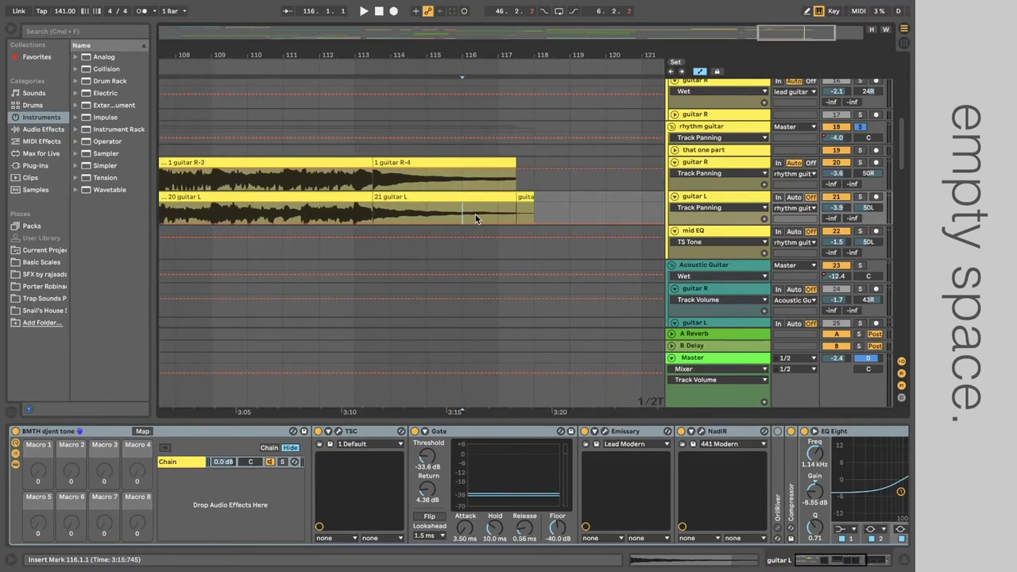
click(502, 209)
key(plus)
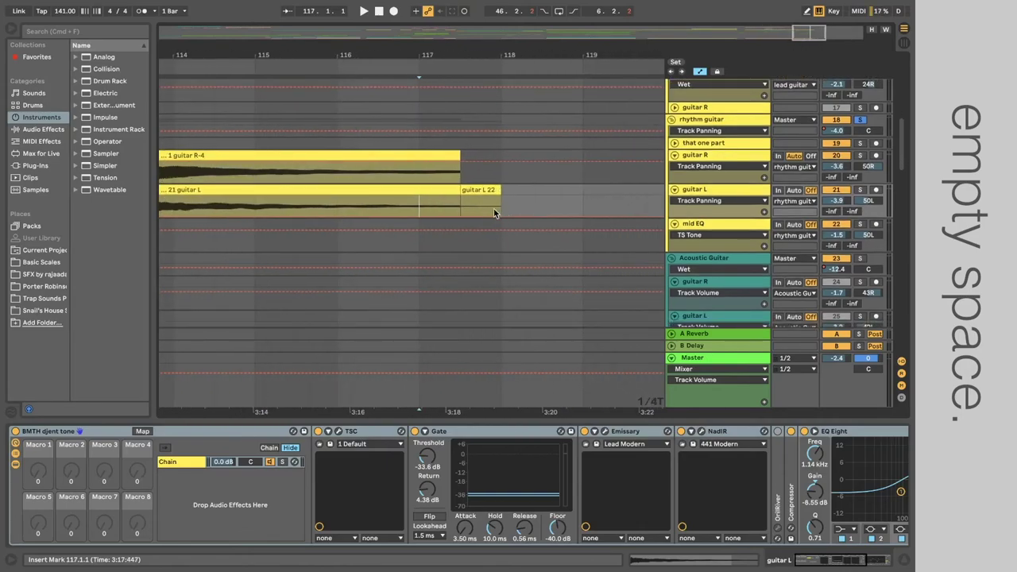
click(455, 200)
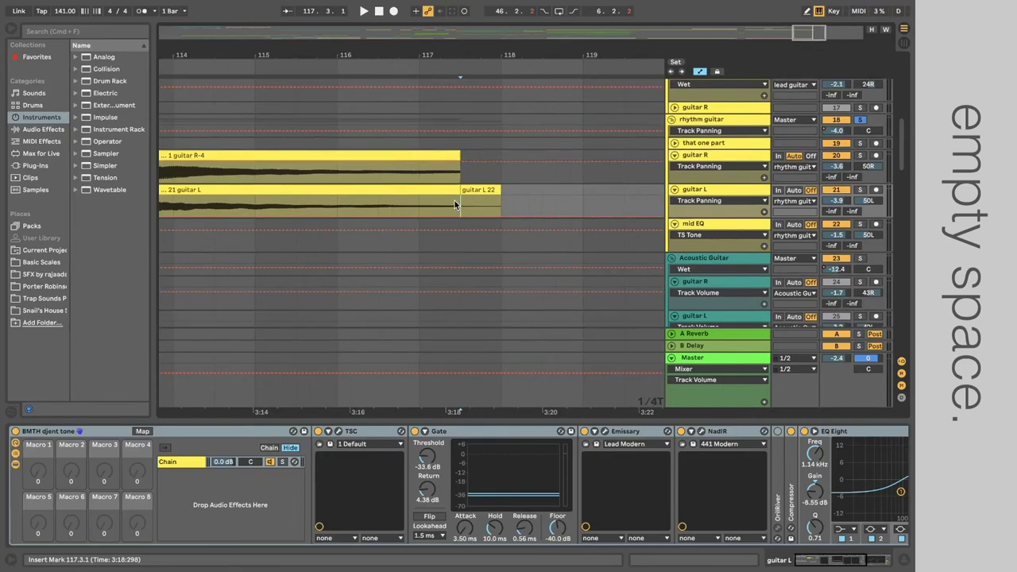
key(space)
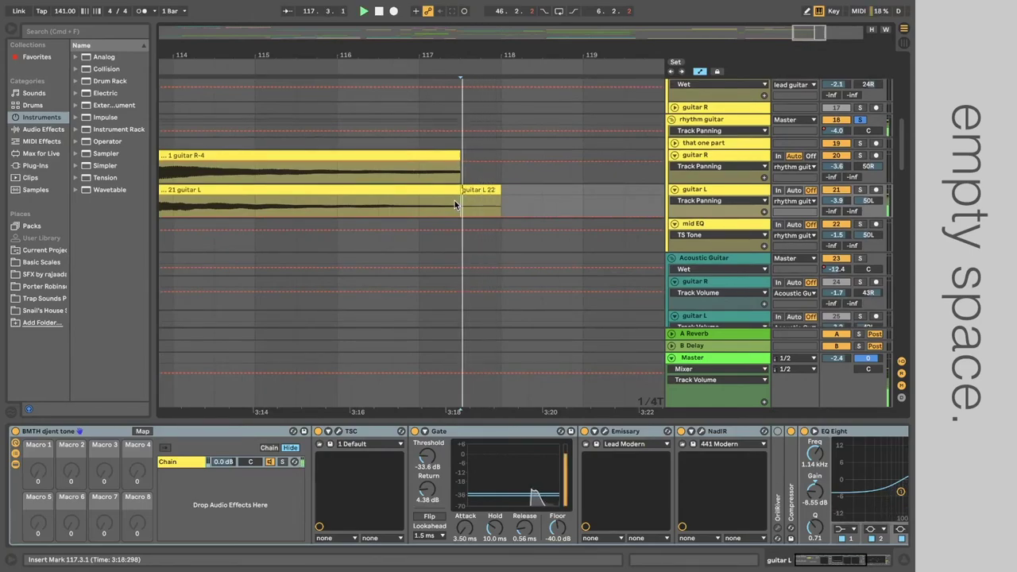
scroll(455, 201, down, 10)
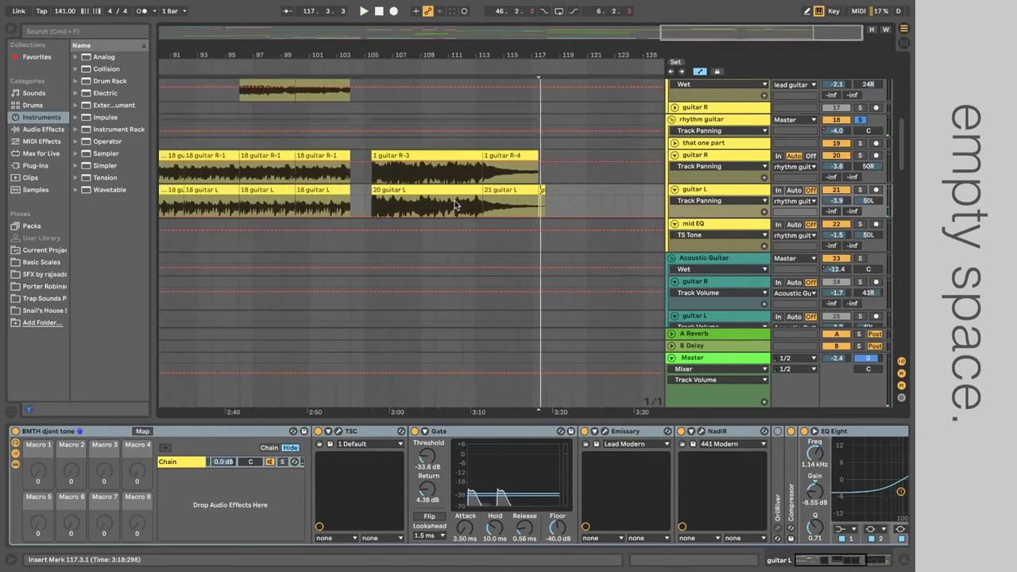
key(space)
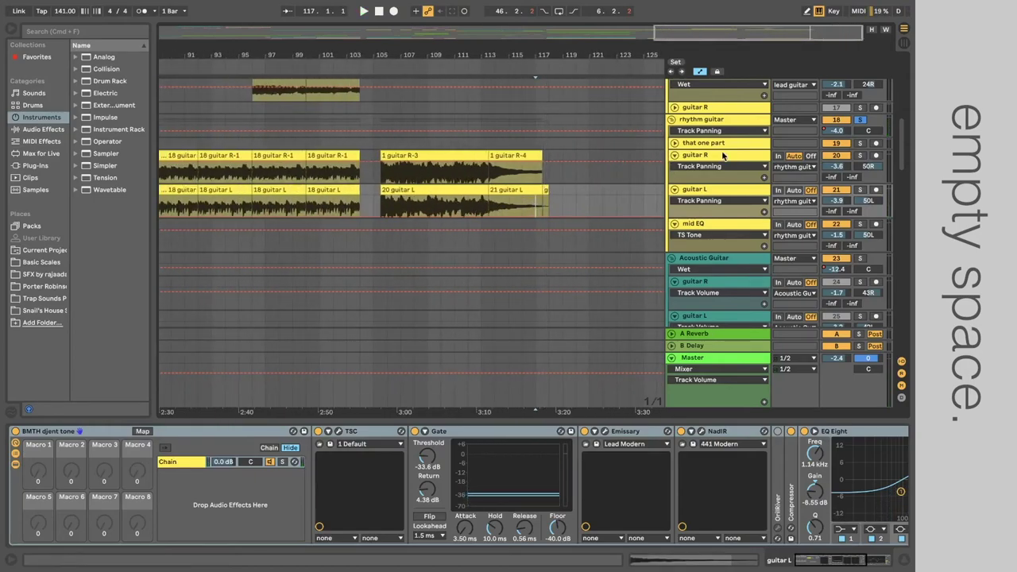
Unsolo the rhythm guitar group and play the full mix from bar 116 while finding the REAL DRUMS and BASS tracks.
click(520, 212)
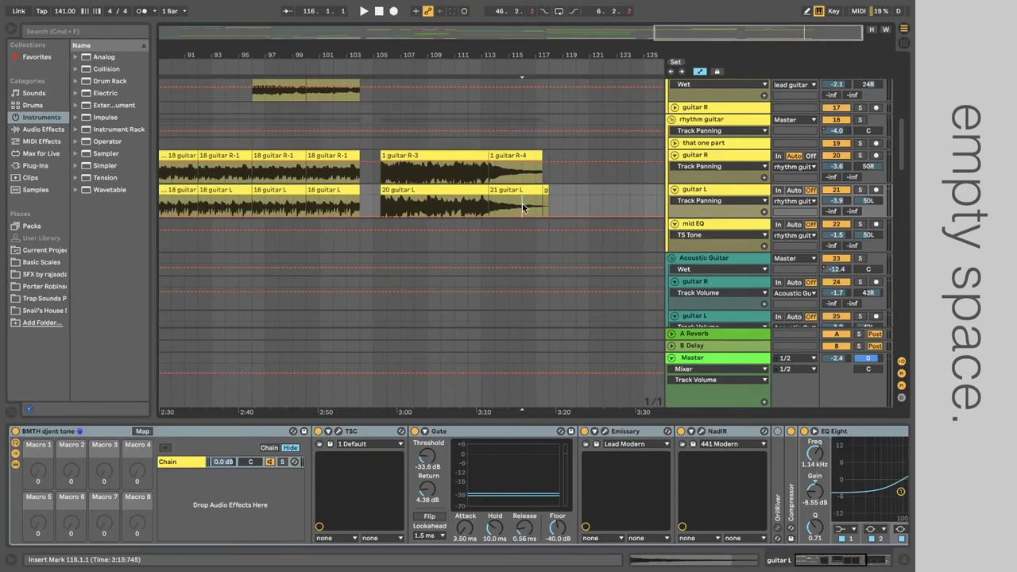
key(space)
scroll(523, 203, up, 1)
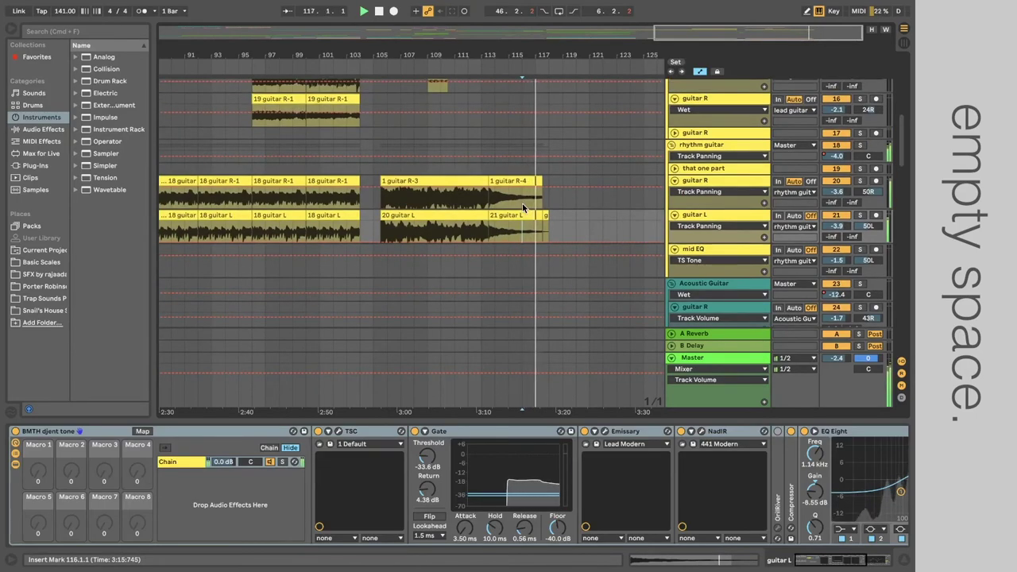
scroll(522, 205, down, 4)
scroll(522, 205, down, 10)
key(space)
Zoom in on the ending of the REAL DRUMS track, play from bar 114, and solo the drums.
click(493, 212)
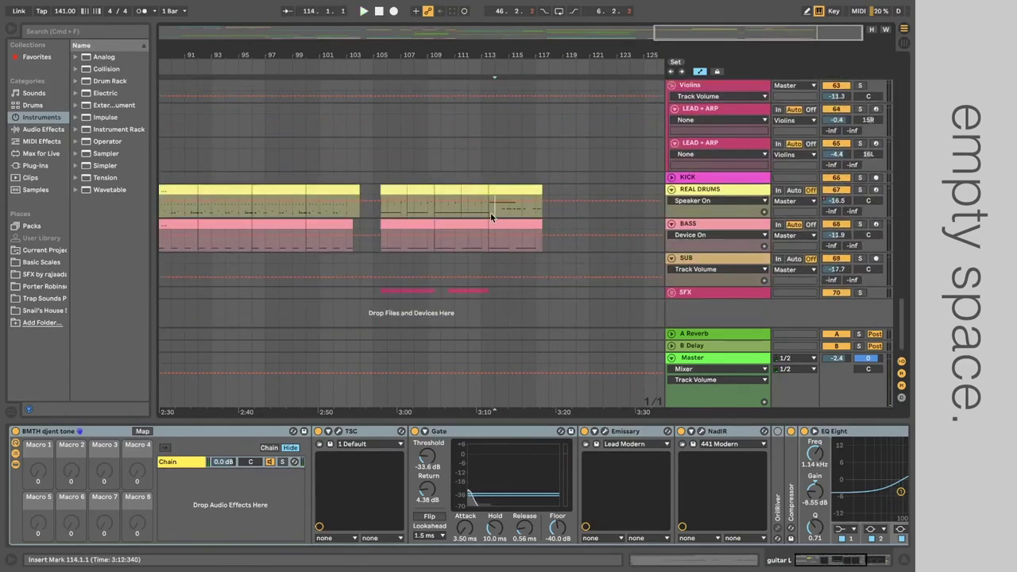
key(plus)
key(plus)
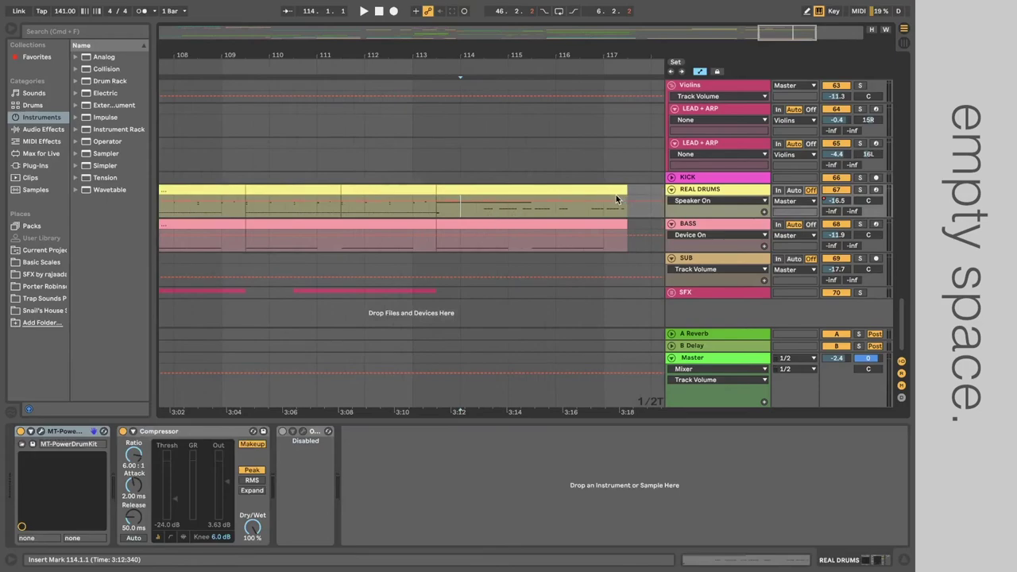
key(space)
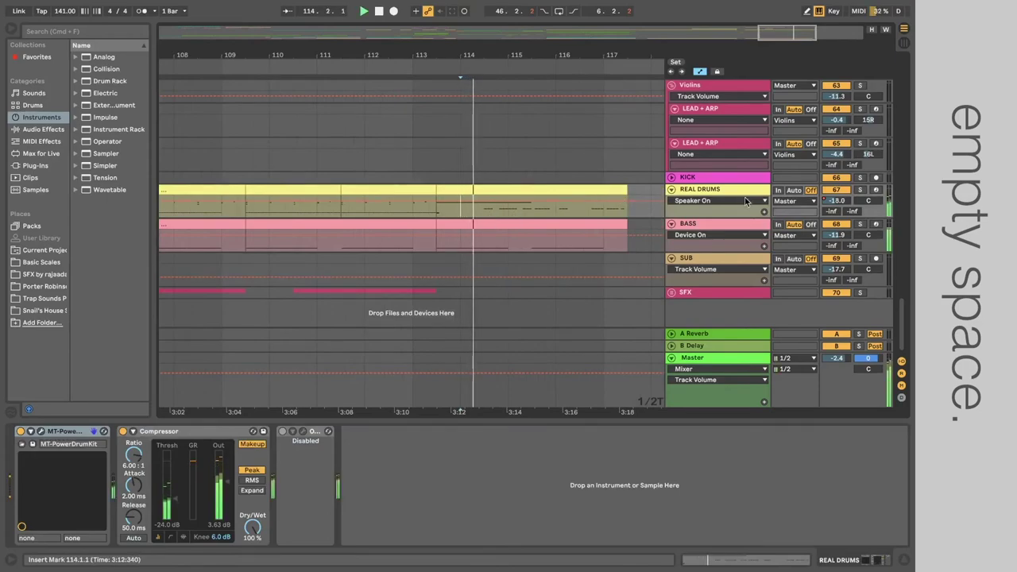
click(859, 191)
key(space)
key(space)
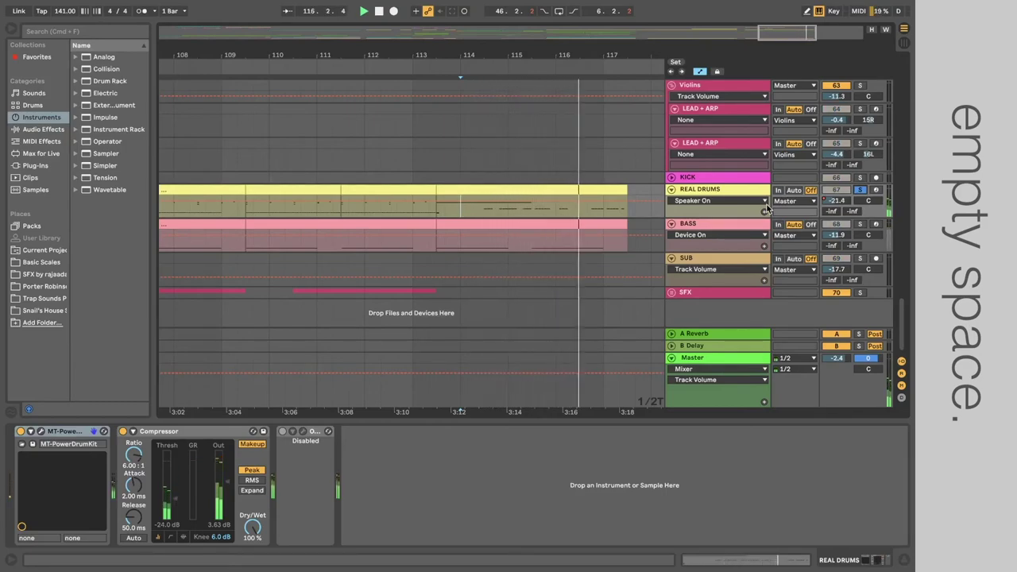
Examine the last REAL DRUMS clip from bar 113.3, and play the ending from bar 116 with the drums unsoloed.
click(437, 215)
scroll(436, 213, up, 2)
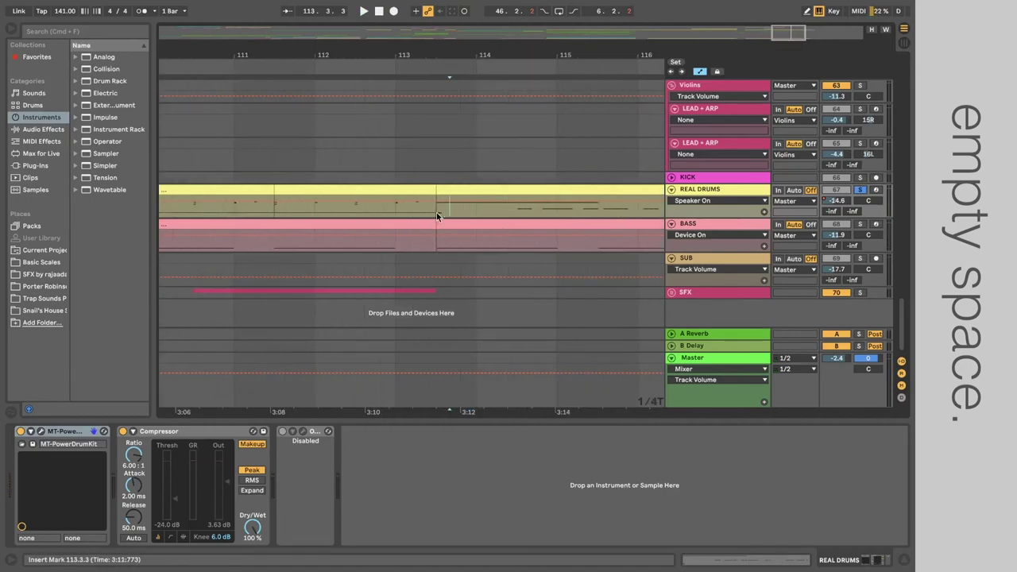
click(436, 212)
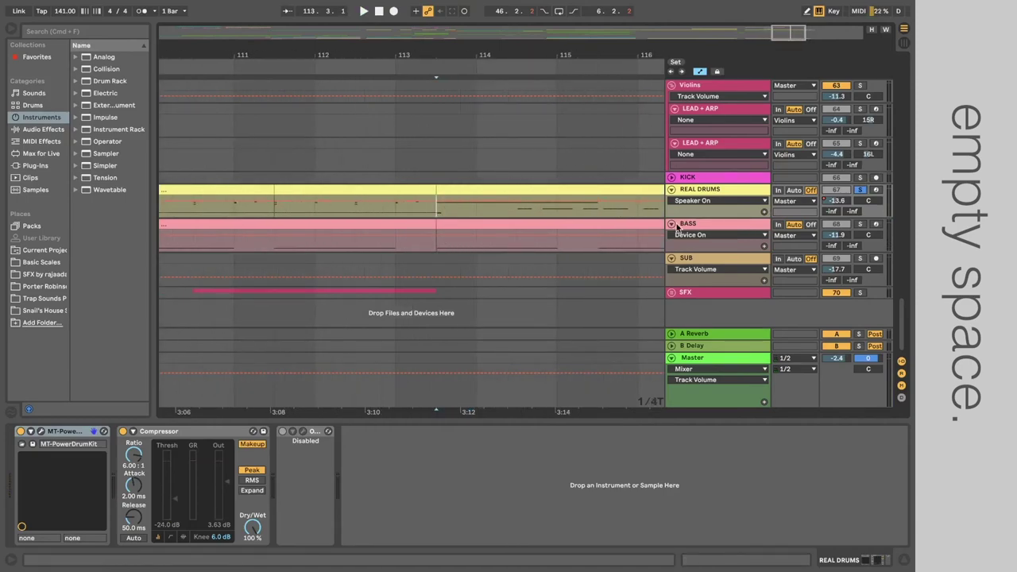
scroll(560, 208, right, 3)
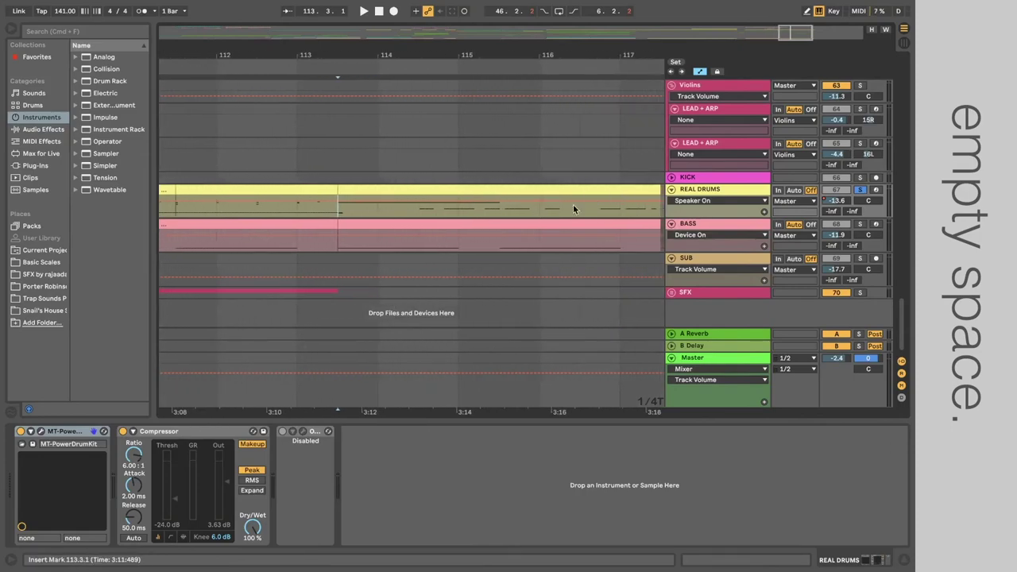
scroll(545, 206, down, 5)
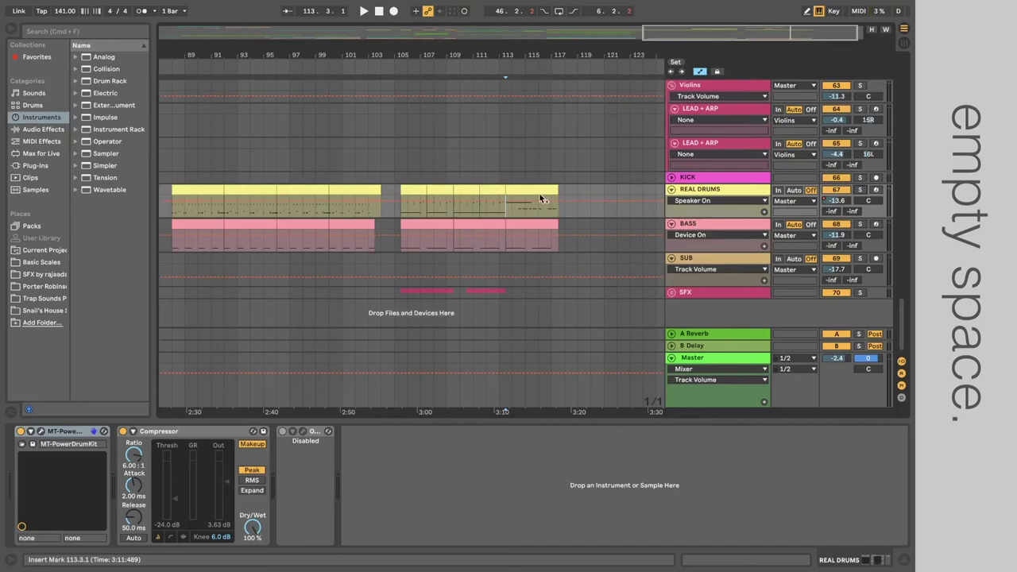
click(541, 171)
key(space)
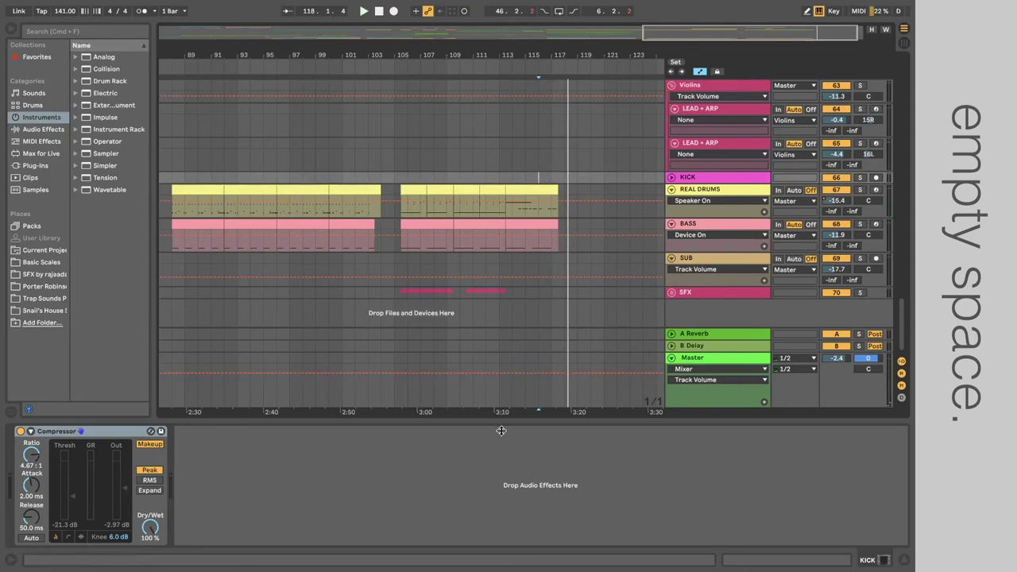
Hide the device view, fit the whole arrangement in width, and unfold the reference group at the start of the track list.
drag(500, 419, 491, 441)
key(w)
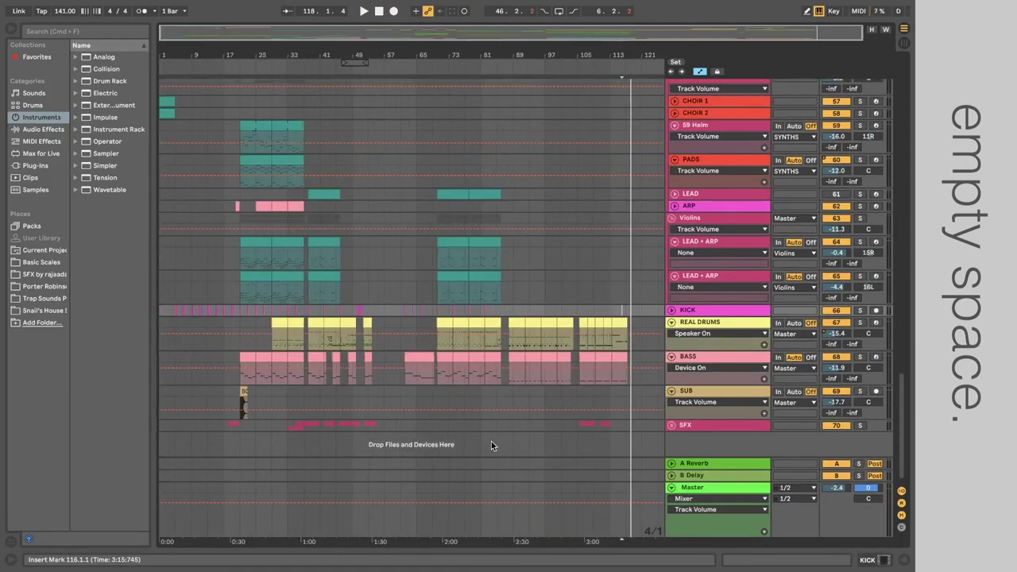
scroll(453, 355, up, 15)
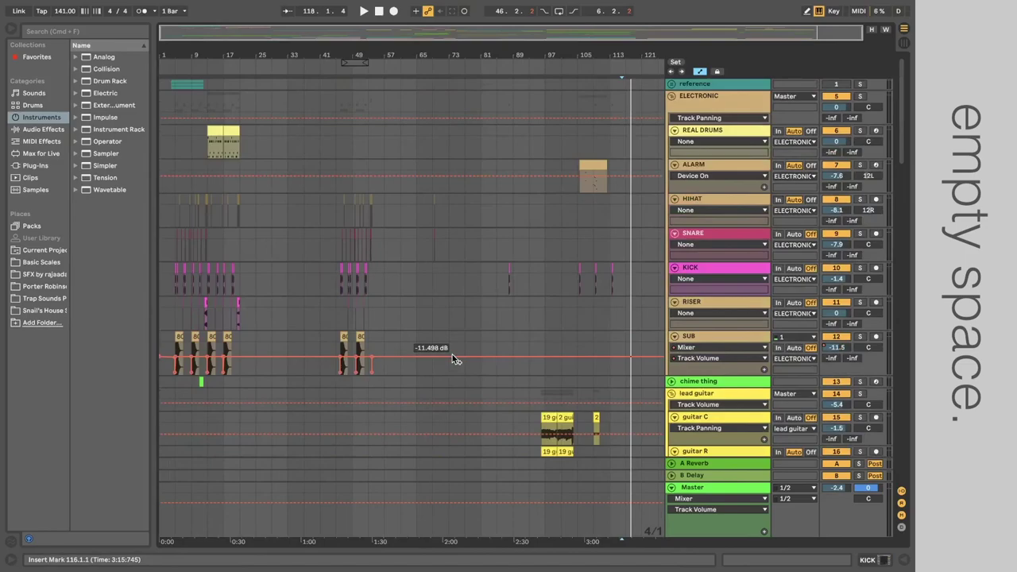
scroll(313, 249, down, 1)
scroll(313, 249, up, 1)
click(697, 85)
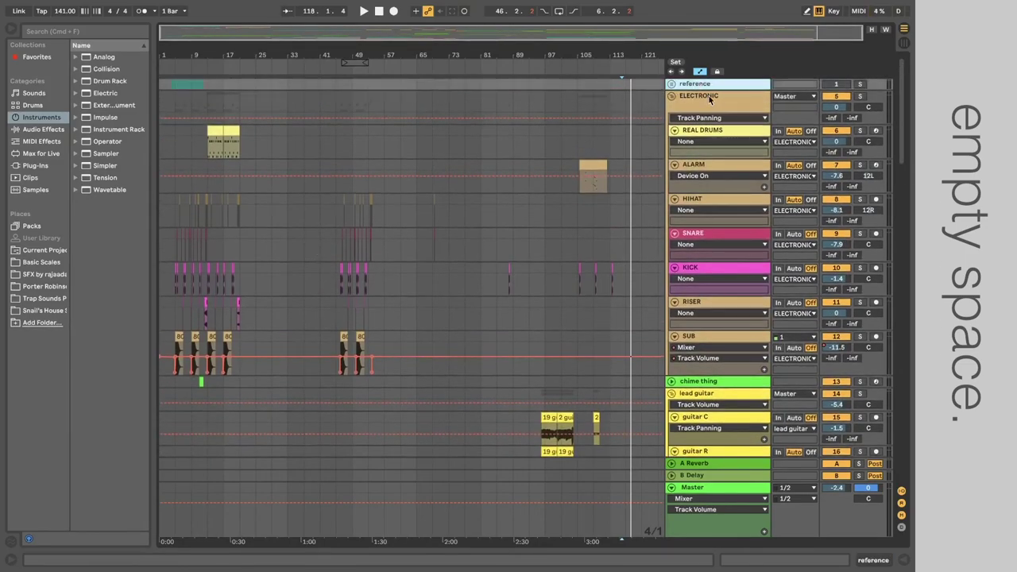
click(672, 84)
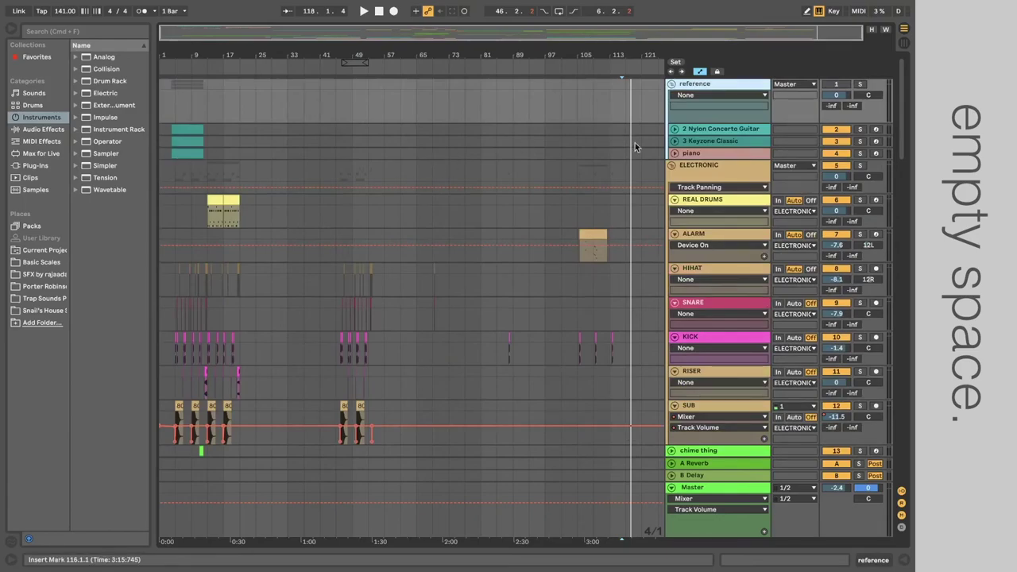
Enlarge the Nylon Concerto Guitar, Keyzone Classic and piano reference tracks and zoom in on their clips around bar 5.
key(alt+plus)
key(alt+plus)
key(alt+plus)
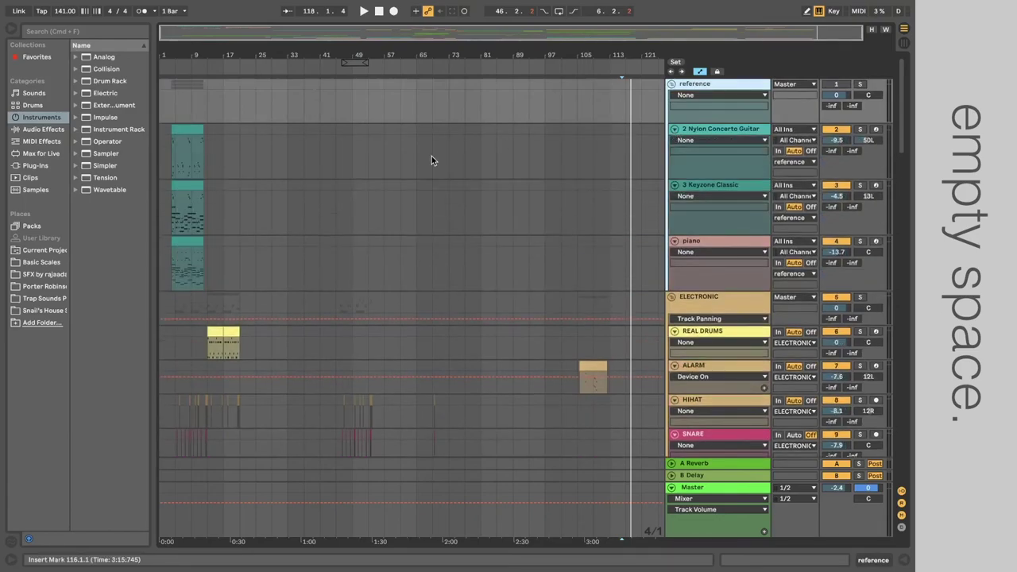
key(z)
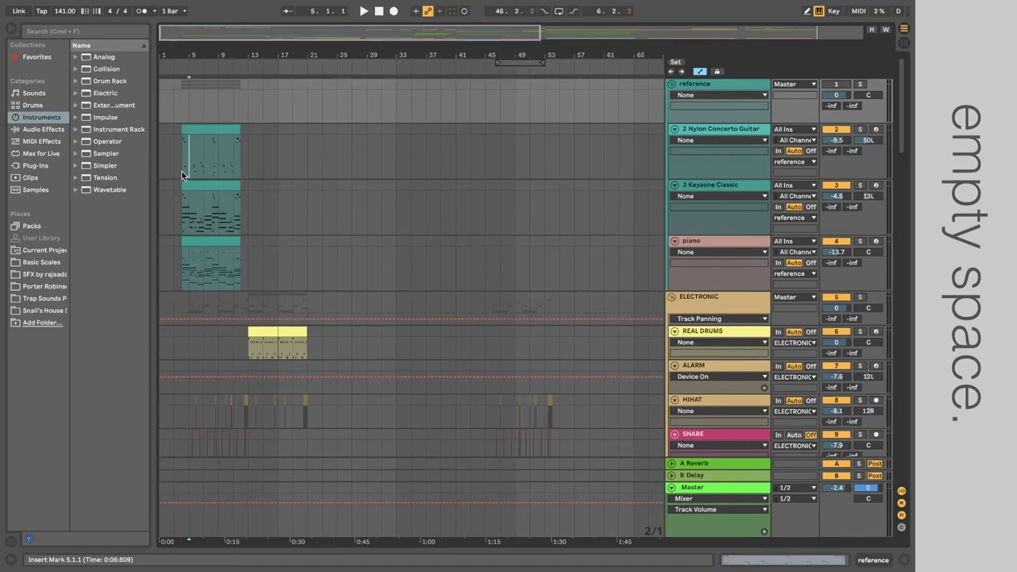
click(182, 205)
Look over the intro's electronic drum and SUB tracks, and survey the vocal, synth and violin tracks across the arrangement.
scroll(182, 205, down, 1)
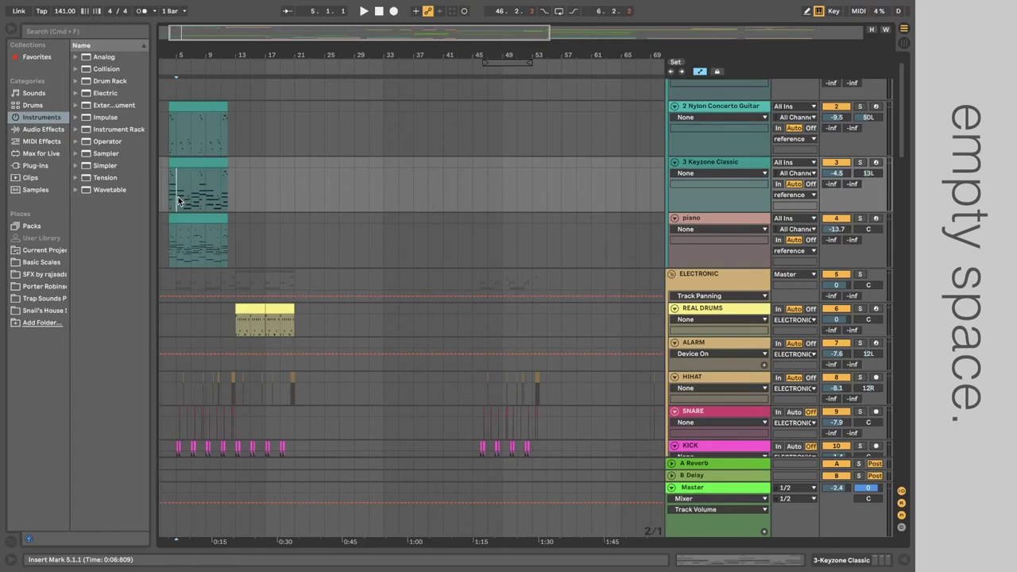
scroll(242, 268, down, 10)
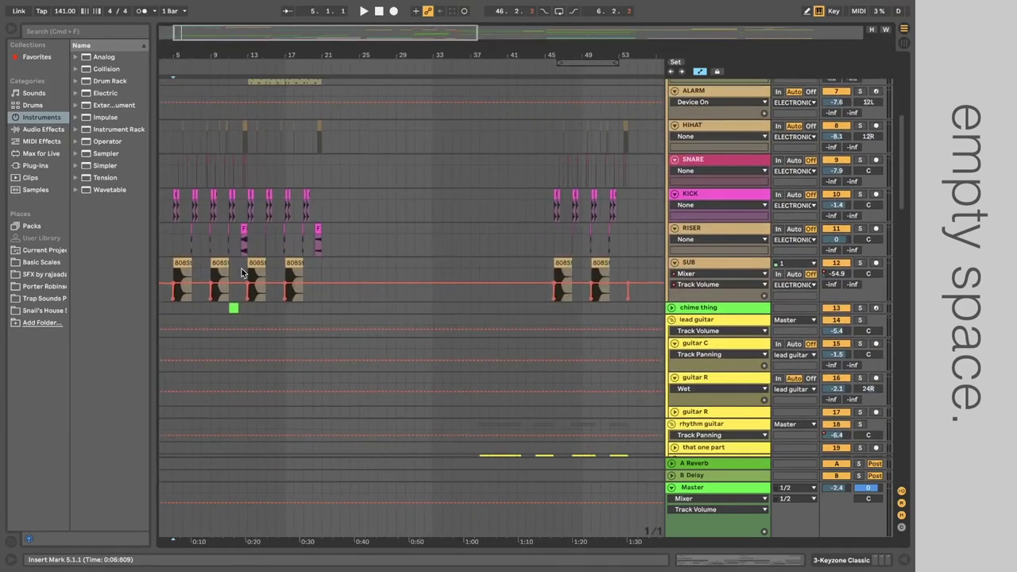
scroll(242, 273, up, 3)
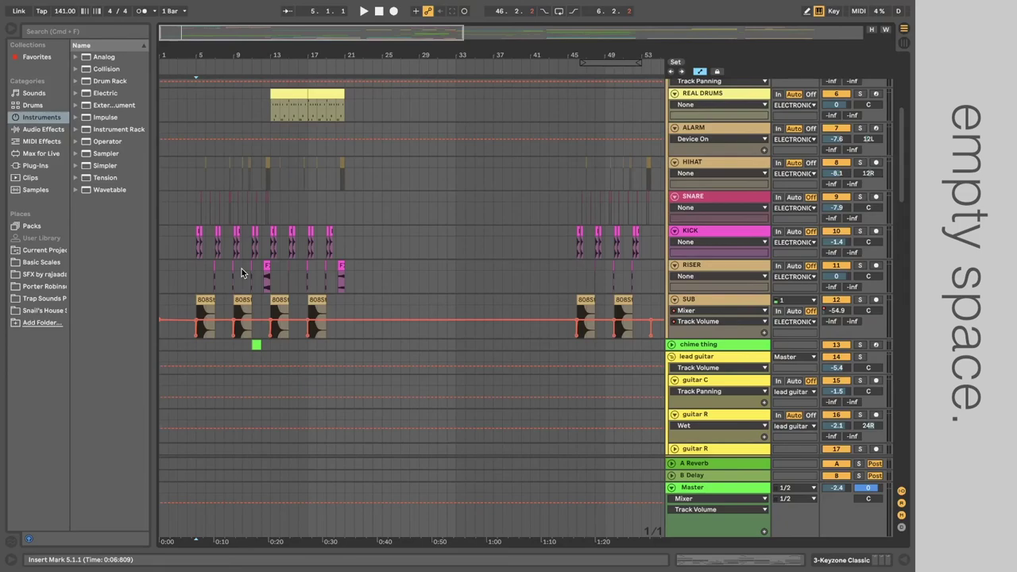
scroll(241, 271, up, 3)
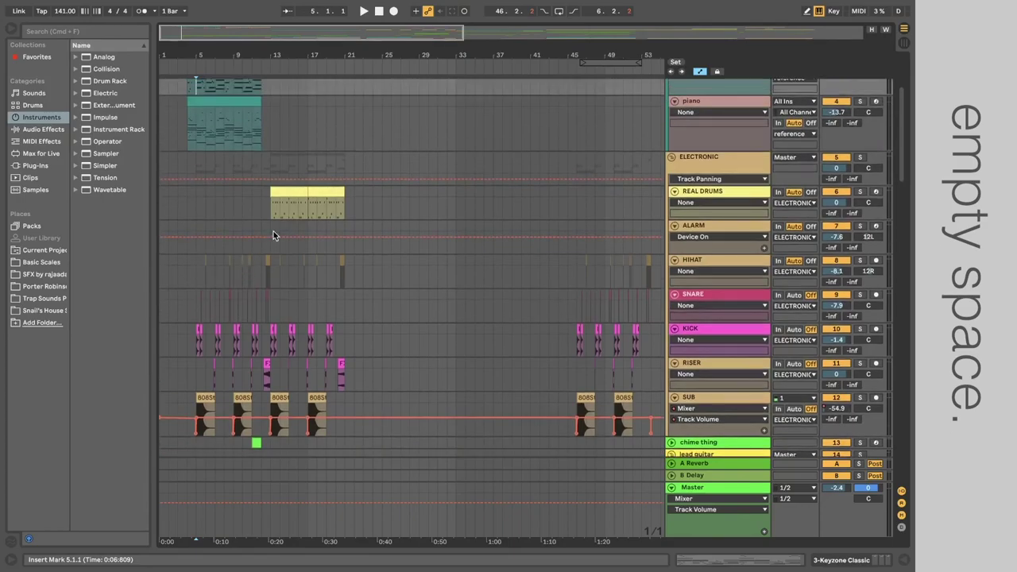
scroll(269, 215, down, 15)
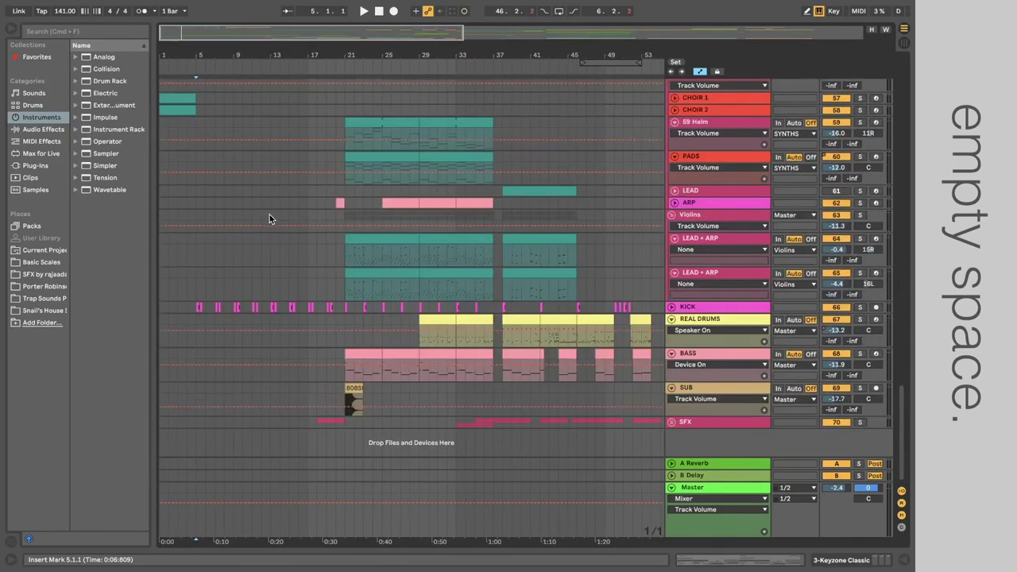
scroll(269, 213, up, 1)
key(minus)
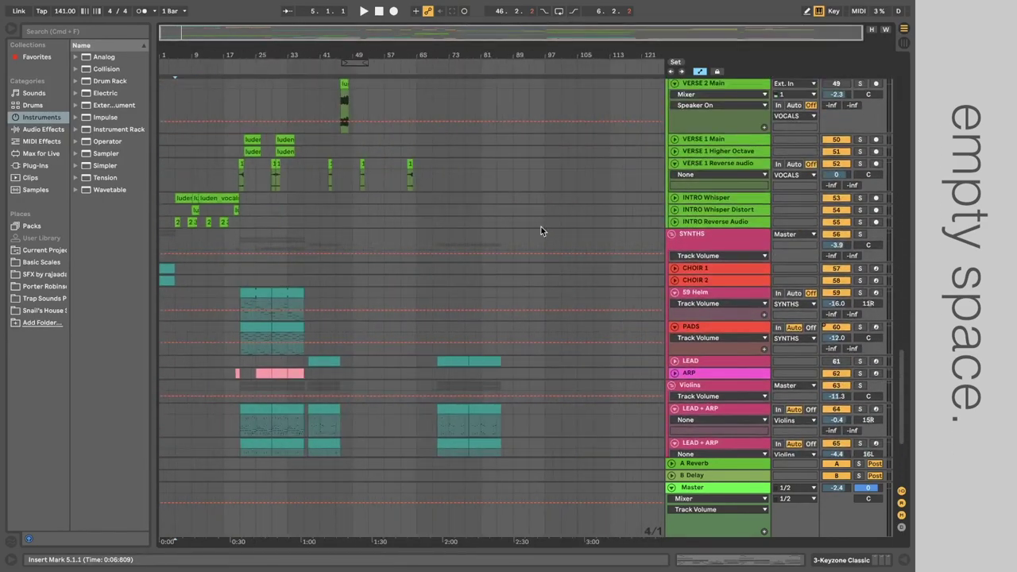
Unfold the SFX group and zoom in on the RISERS clips, placing the insert marker at the white noise clip's start at bar 33.
scroll(541, 227, down, 5)
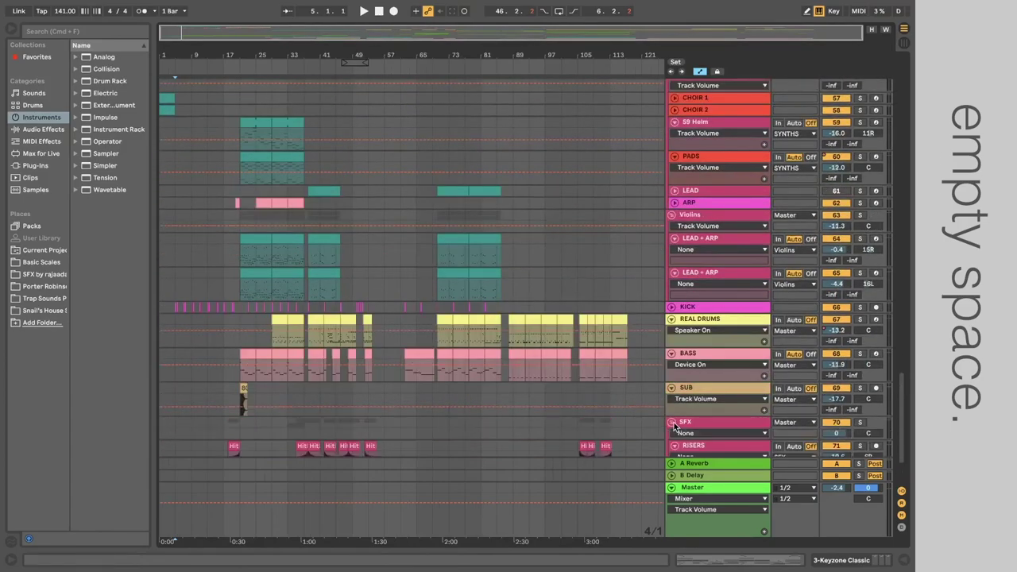
scroll(550, 395, down, 3)
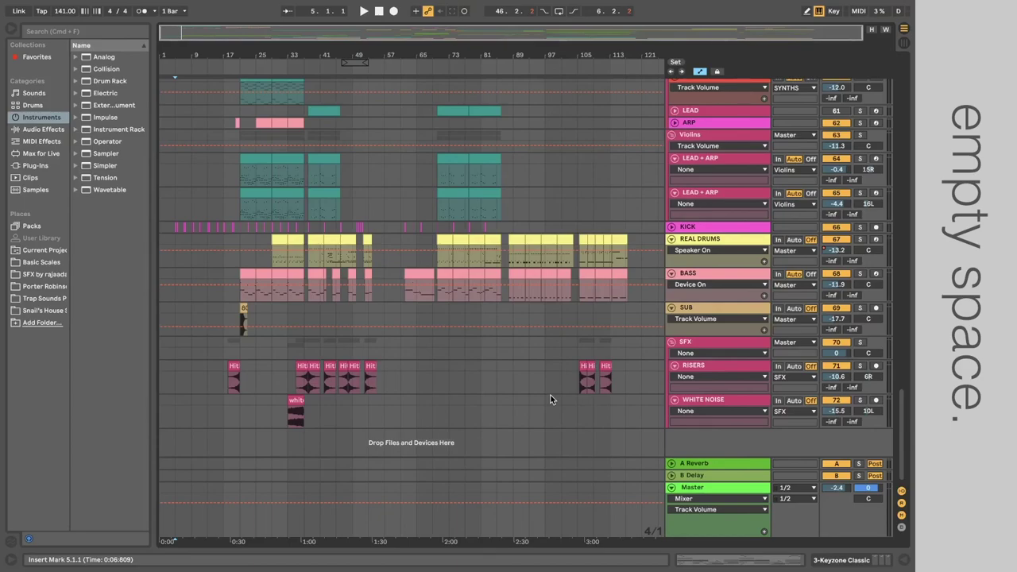
click(725, 341)
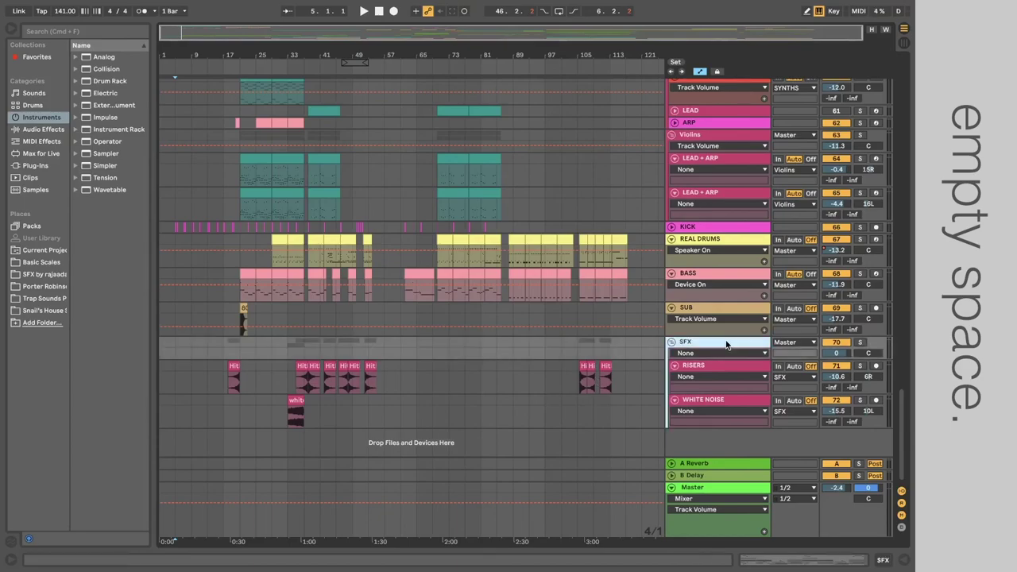
click(307, 374)
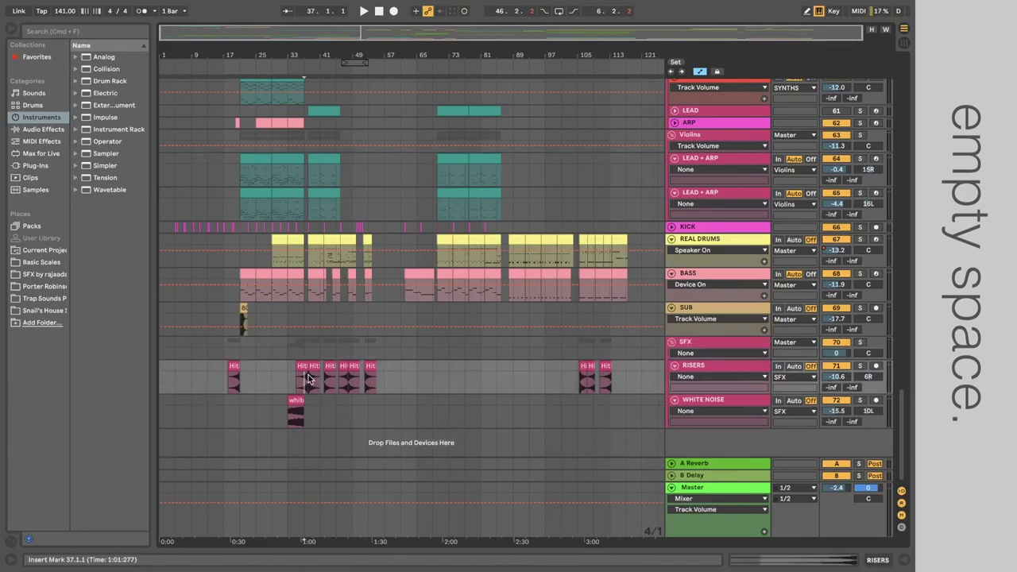
key(plus)
click(243, 415)
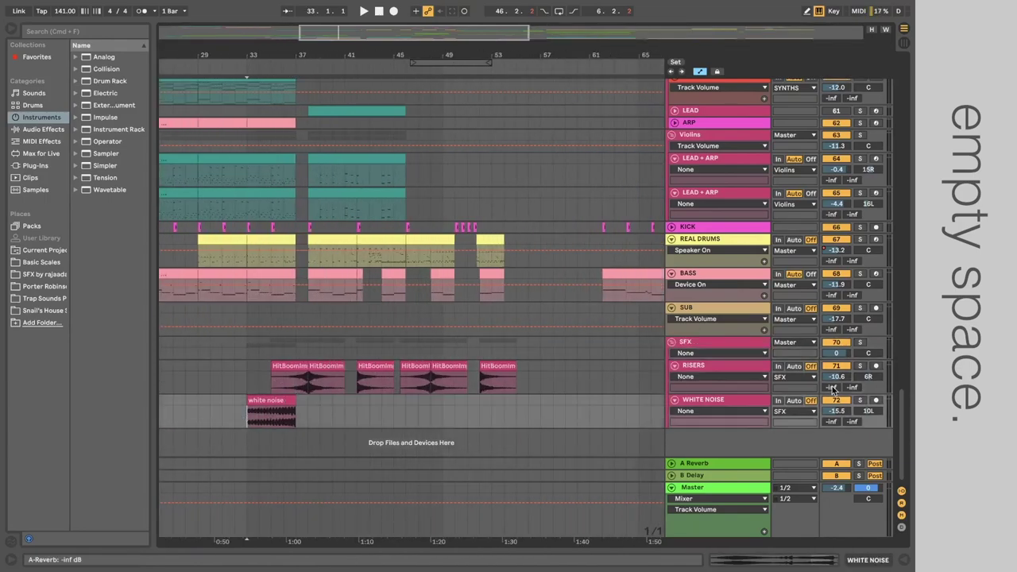
Audition the WHITE NOISE track in solo from bar 33, and set the insert marker at the RISERS clip at bar 35.
key(space)
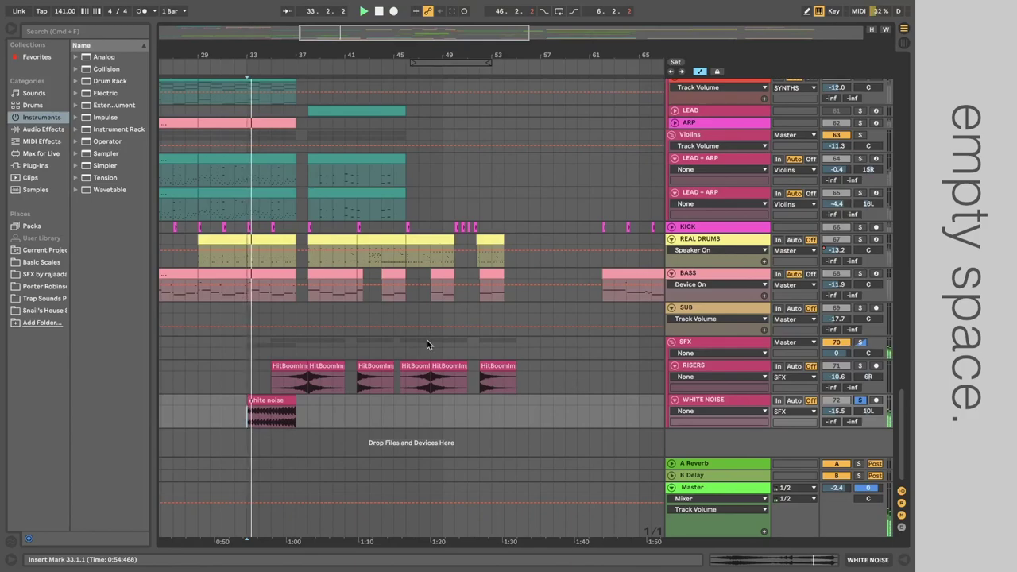
key(space)
click(278, 380)
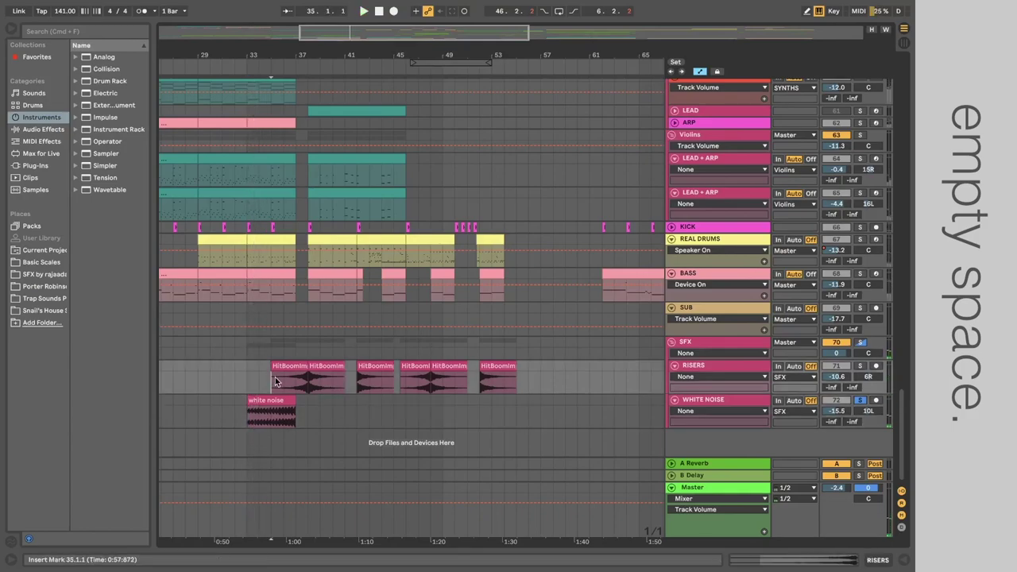
Zoom out to the whole arrangement and fold the reference, ELECTRONIC, lead guitar, rhythm guitar and Acoustic Guitar groups.
key(minus)
scroll(328, 379, up, 20)
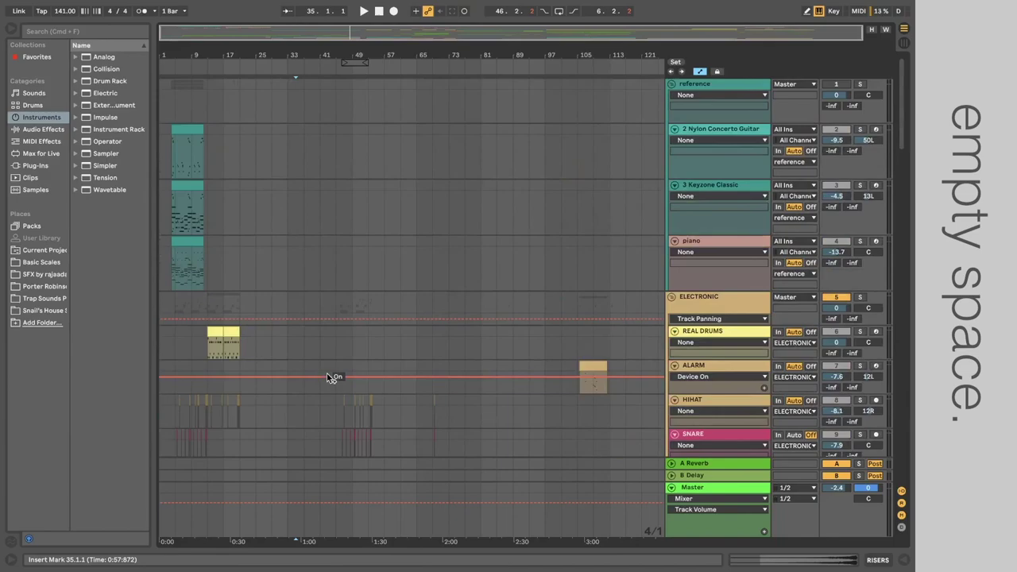
click(671, 84)
click(671, 96)
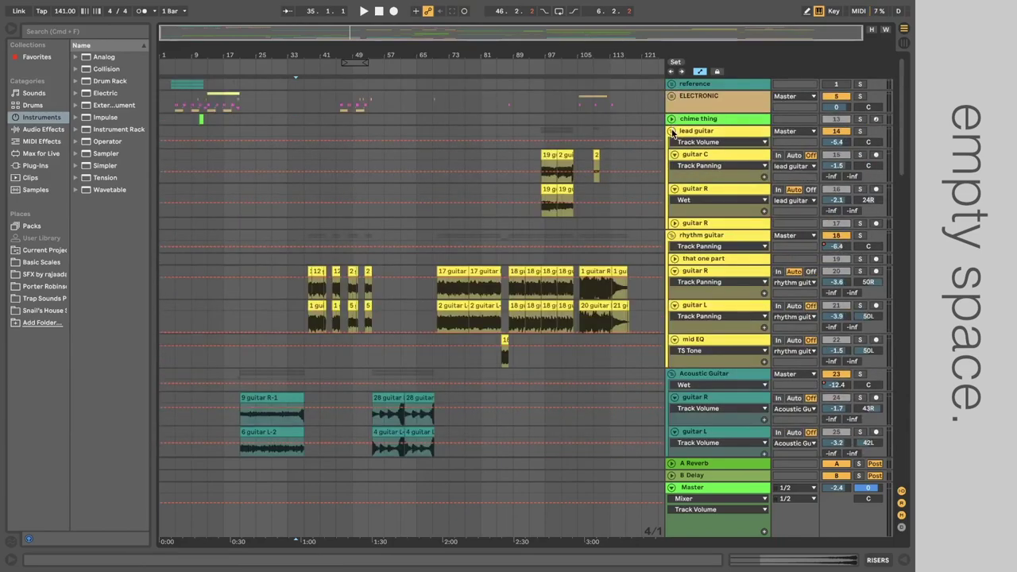
click(671, 131)
click(671, 143)
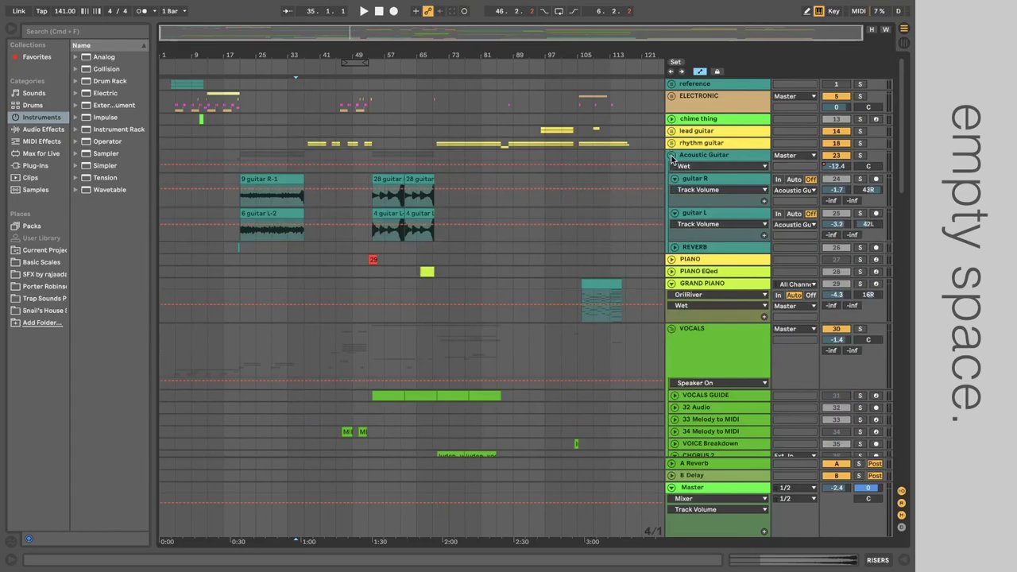
click(671, 155)
Fold the VOCALS, SYNTHS and Violins groups and the GRAND PIANO track.
click(671, 236)
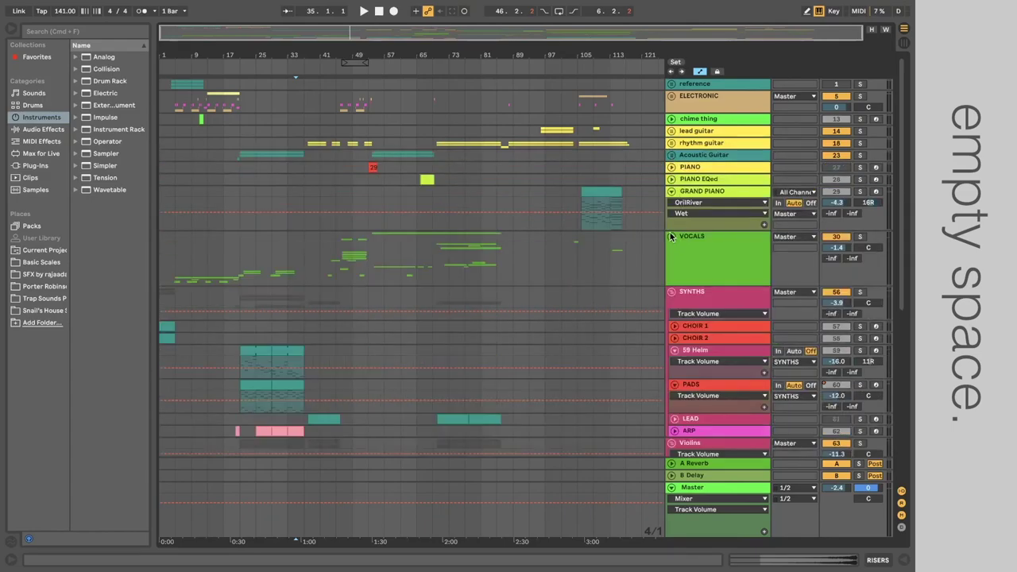
click(671, 192)
click(672, 249)
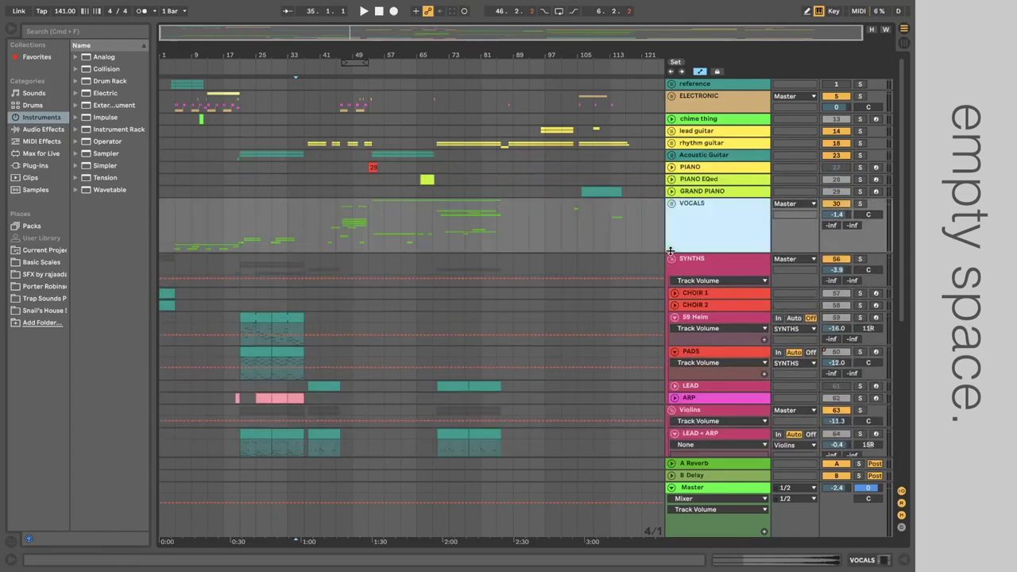
click(671, 259)
click(677, 282)
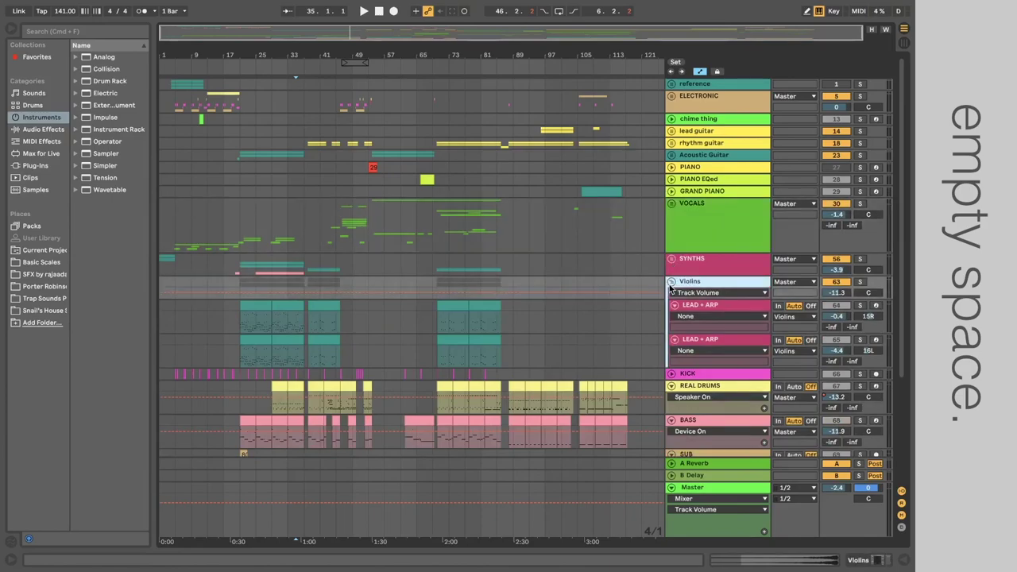
click(672, 282)
Fold the REAL DRUMS, BASS and SUB tracks and the SFX group, and return the insert marker to the song start at 1.1.1.
click(671, 305)
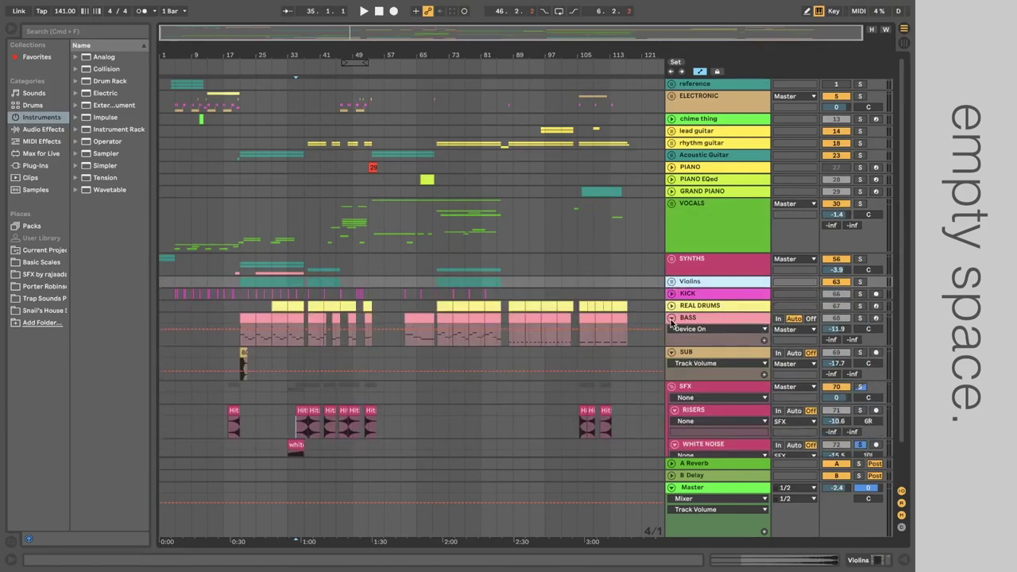
click(671, 317)
scroll(673, 315, down, 1)
click(671, 307)
click(671, 319)
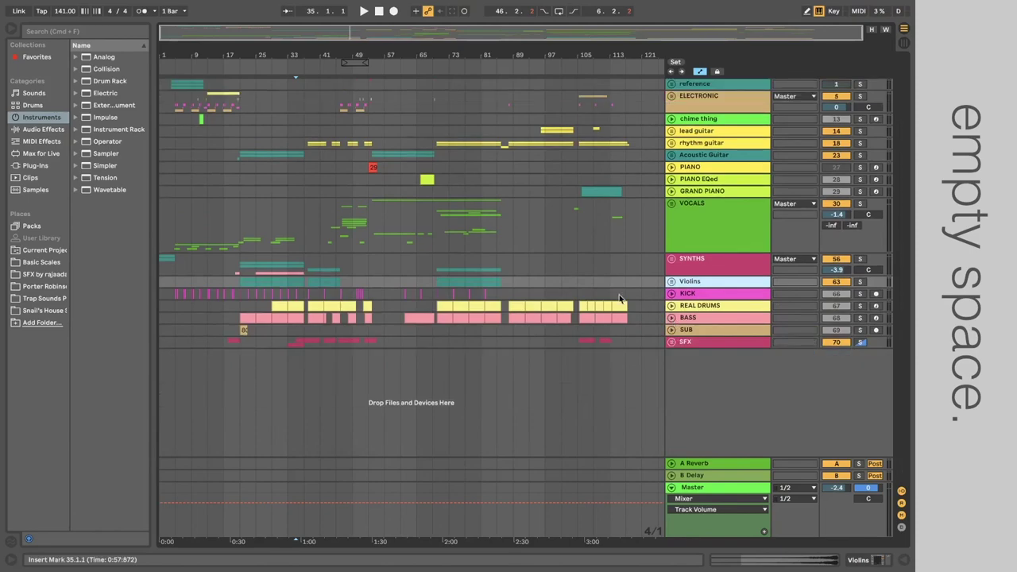
click(240, 79)
click(379, 12)
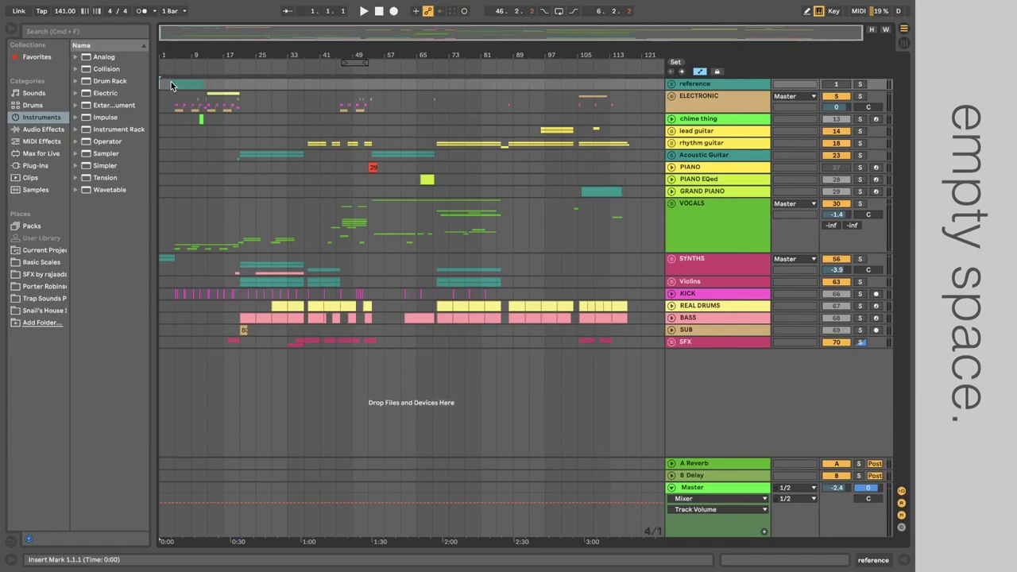